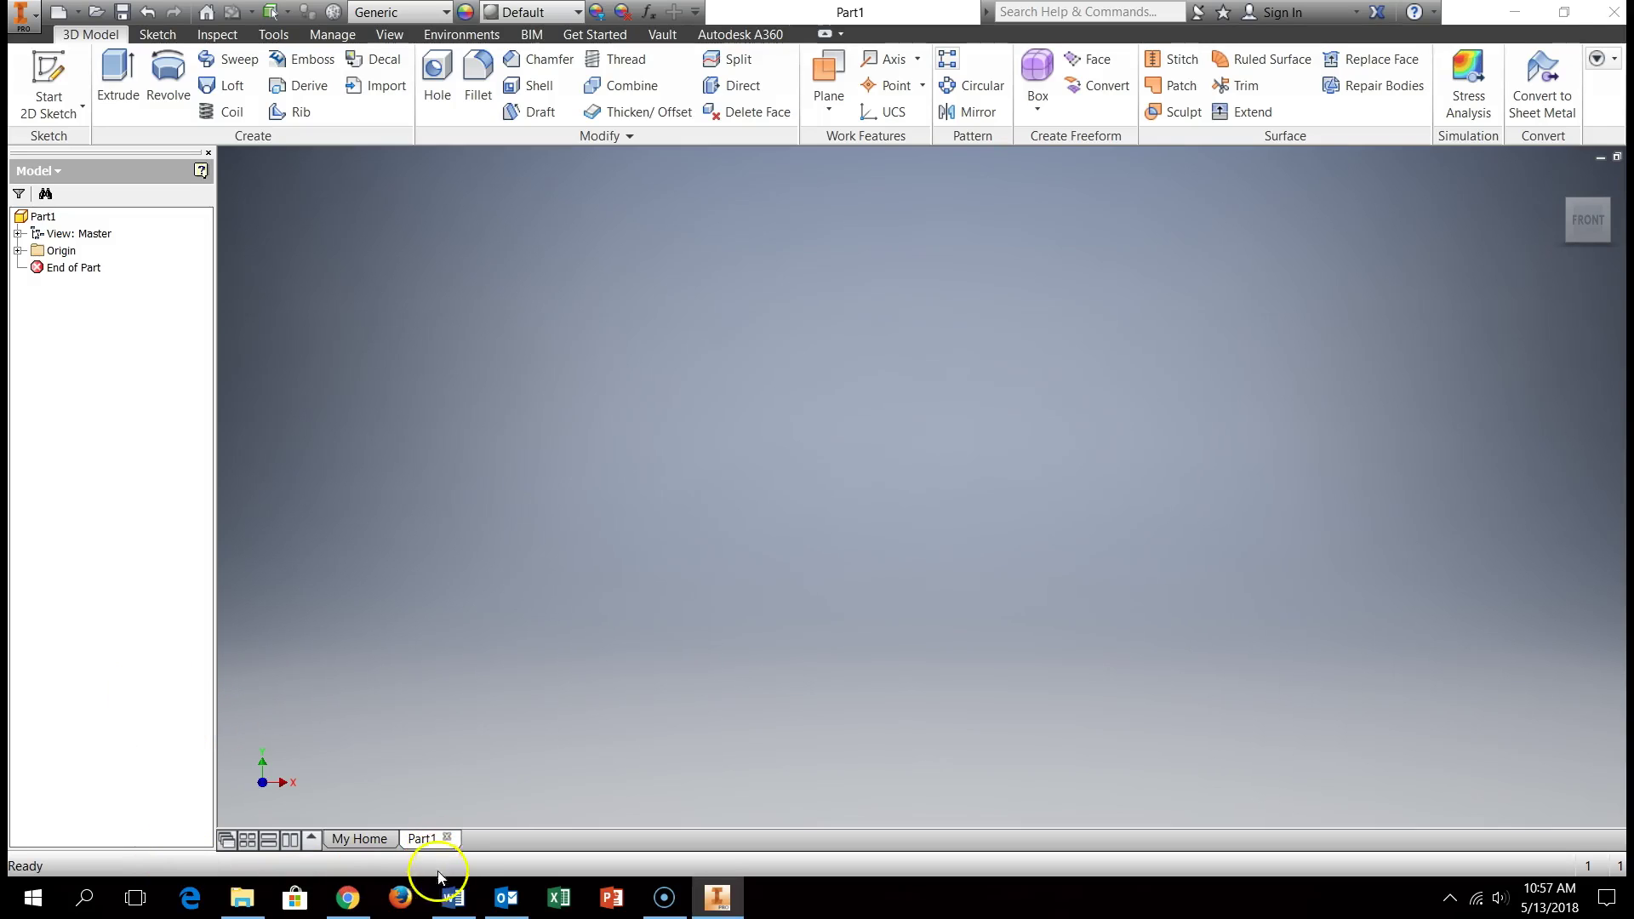
# - Review the Cow Catcher drawing in Word, and start a 2D sketch on the XZ plane in Inventor
pyautogui.click(453, 897)
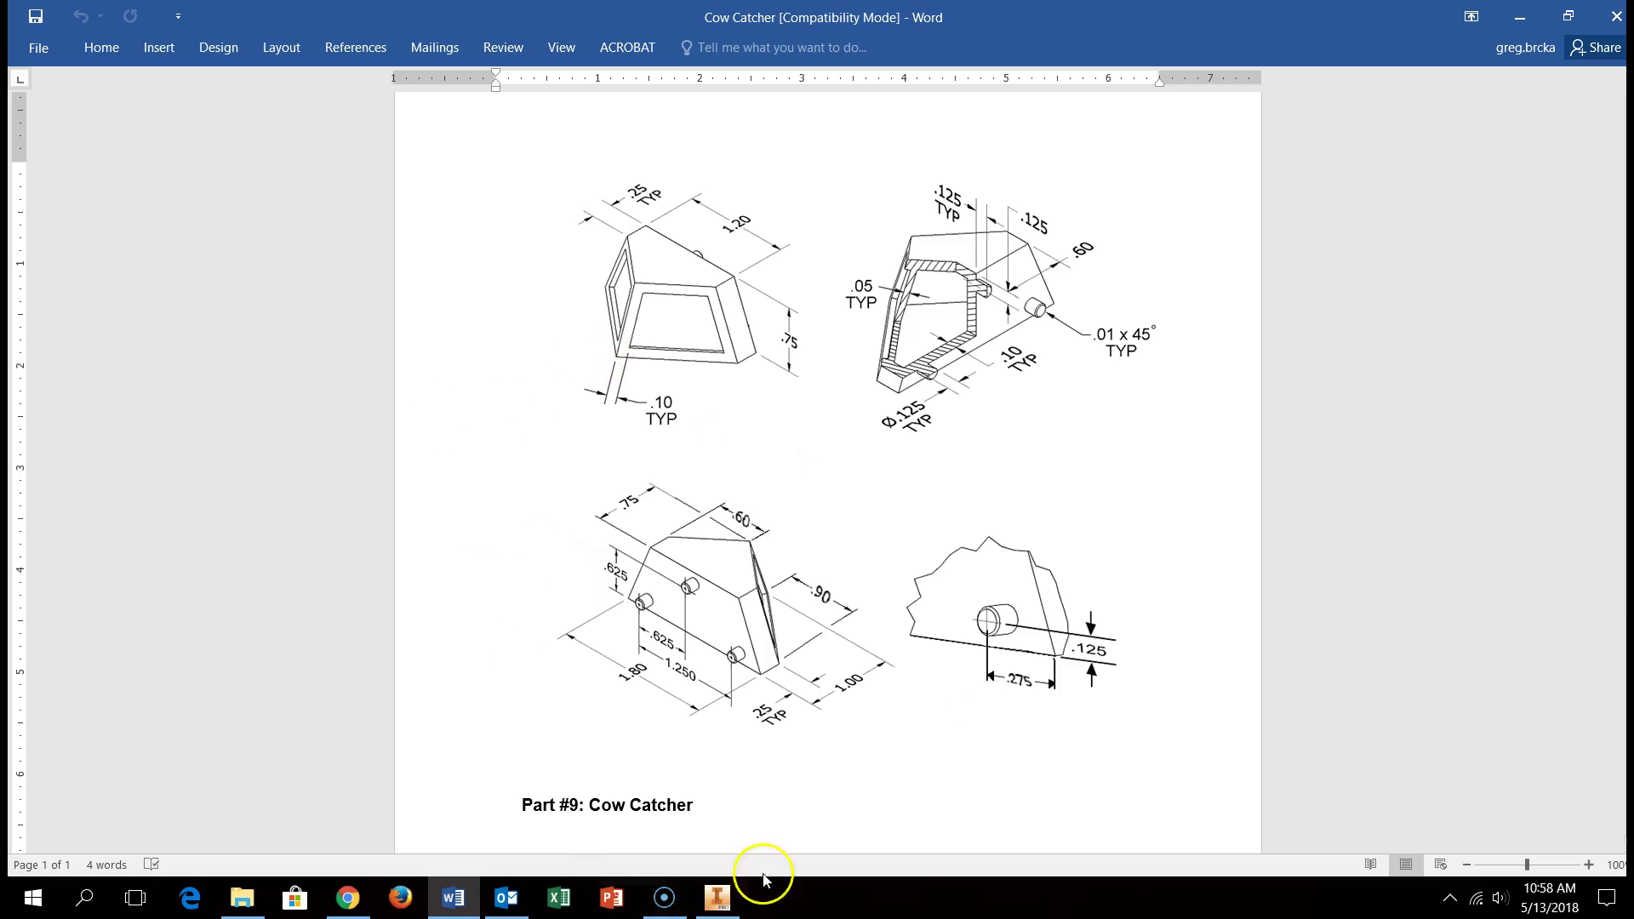
pyautogui.click(713, 893)
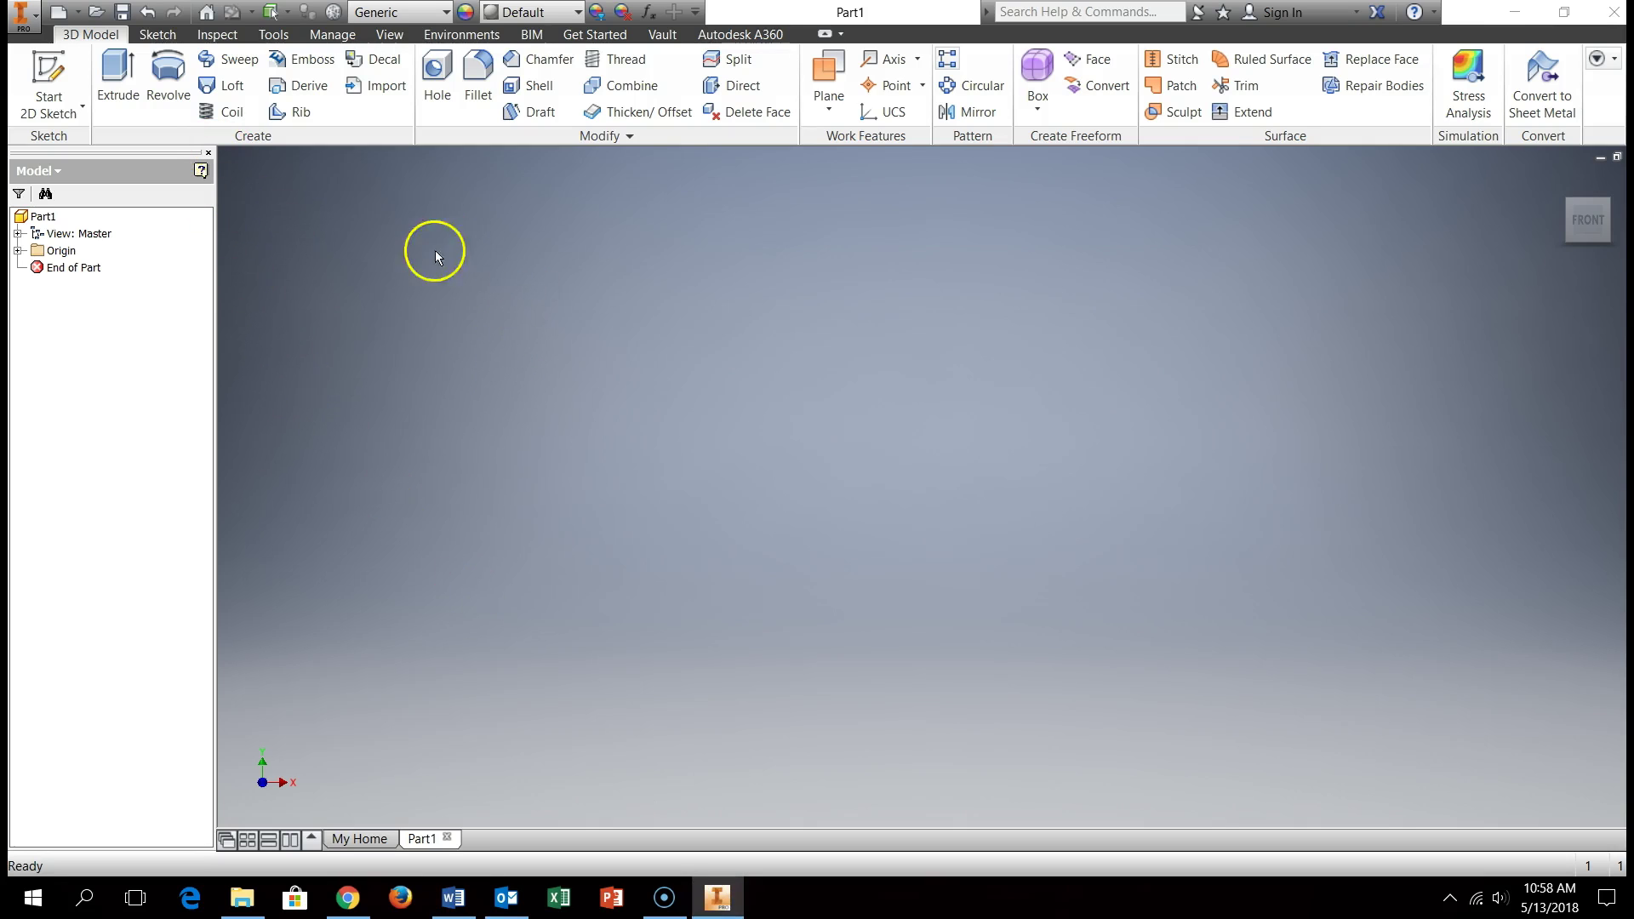
pyautogui.click(53, 81)
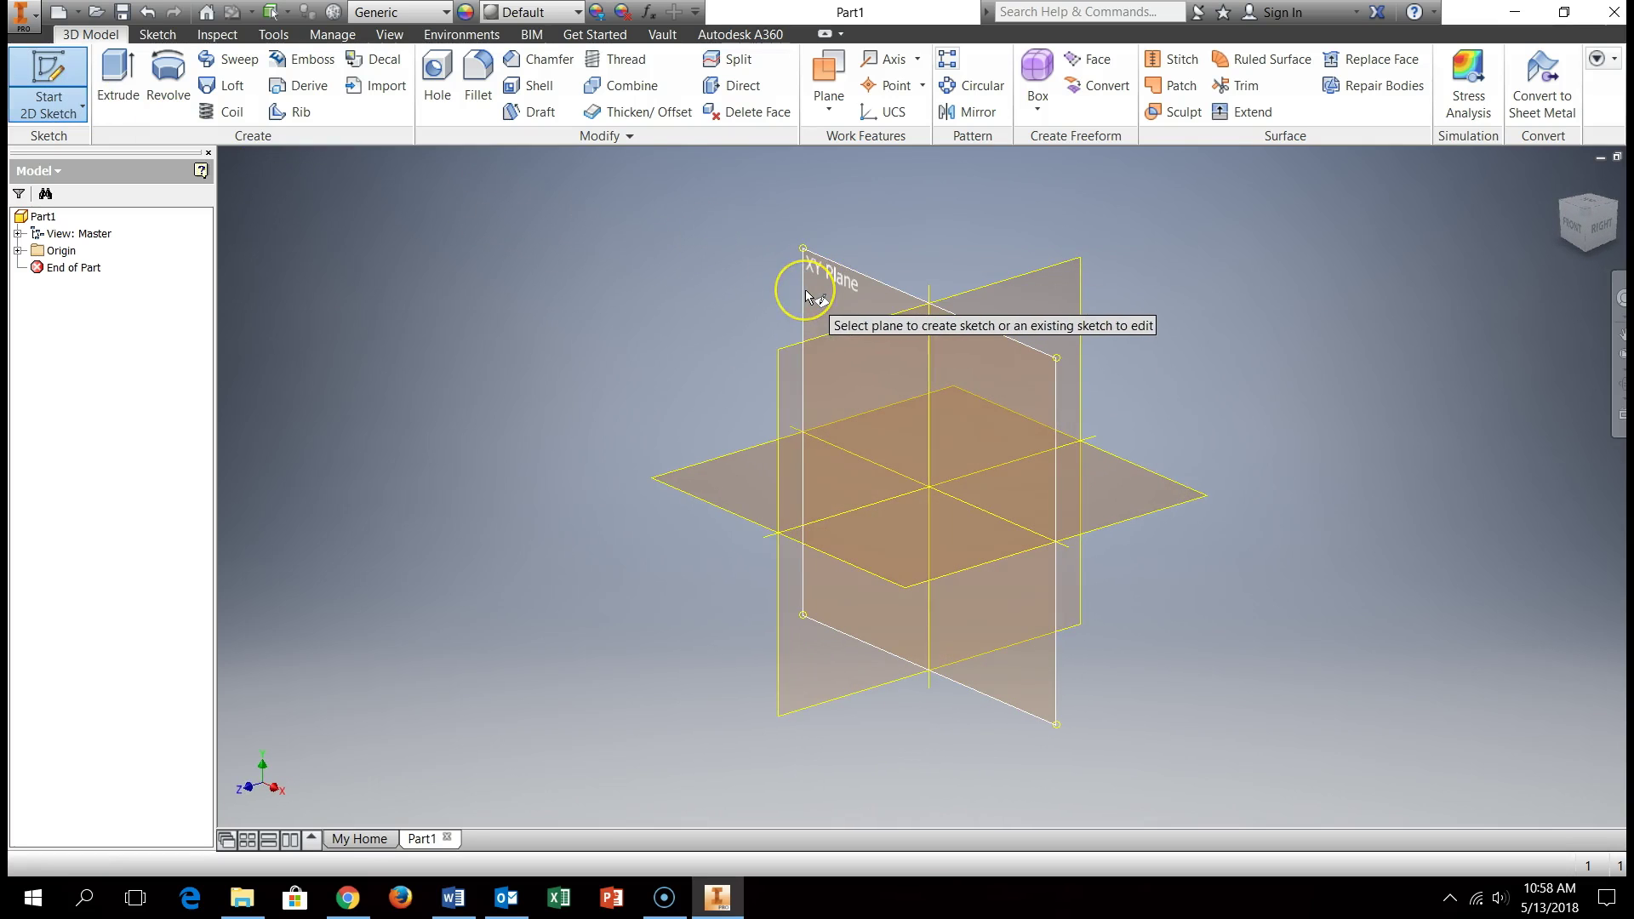
pyautogui.click(719, 485)
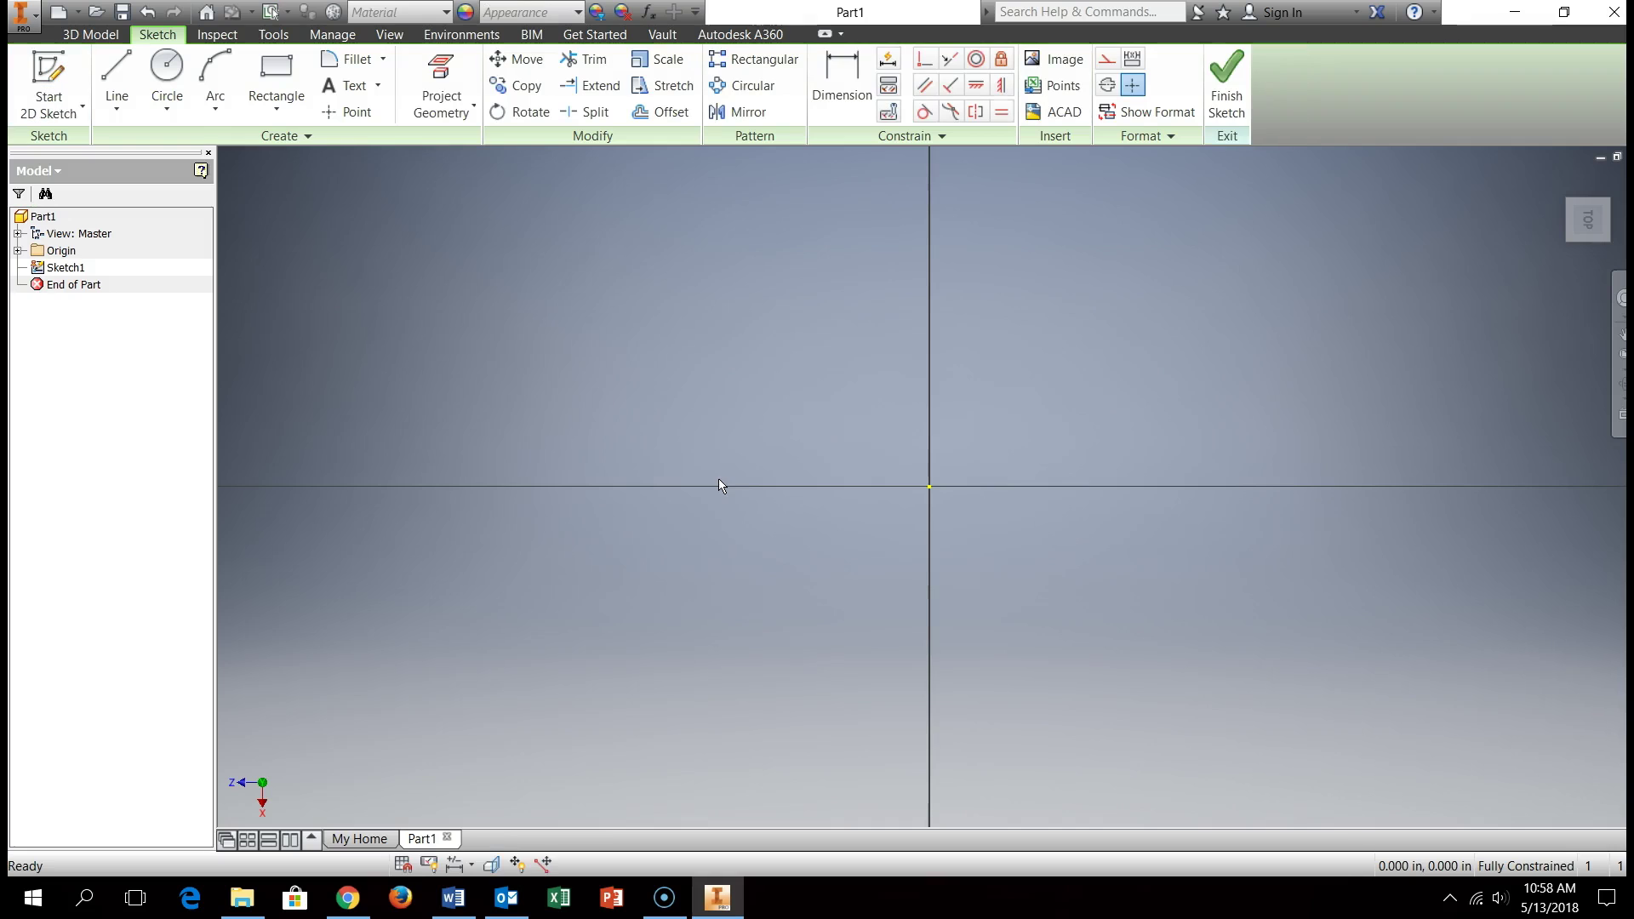
# - Consult the Cow Catcher drawing in Word again, and draw a 1.8 in horizontal base line from the origin in Inventor
pyautogui.click(455, 898)
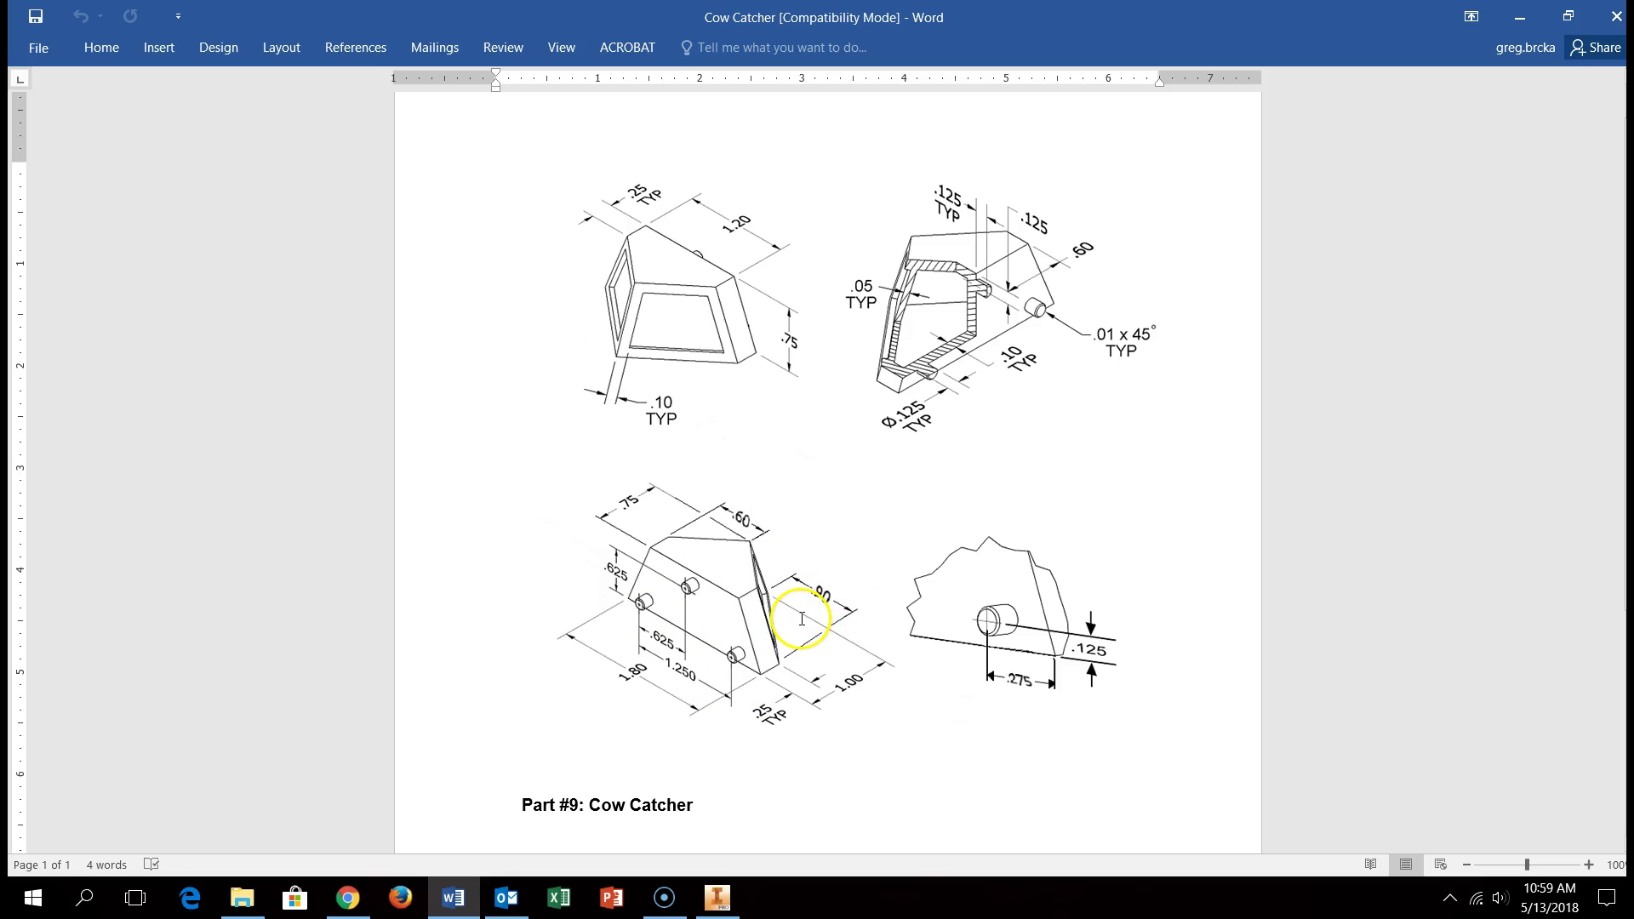
pyautogui.click(717, 900)
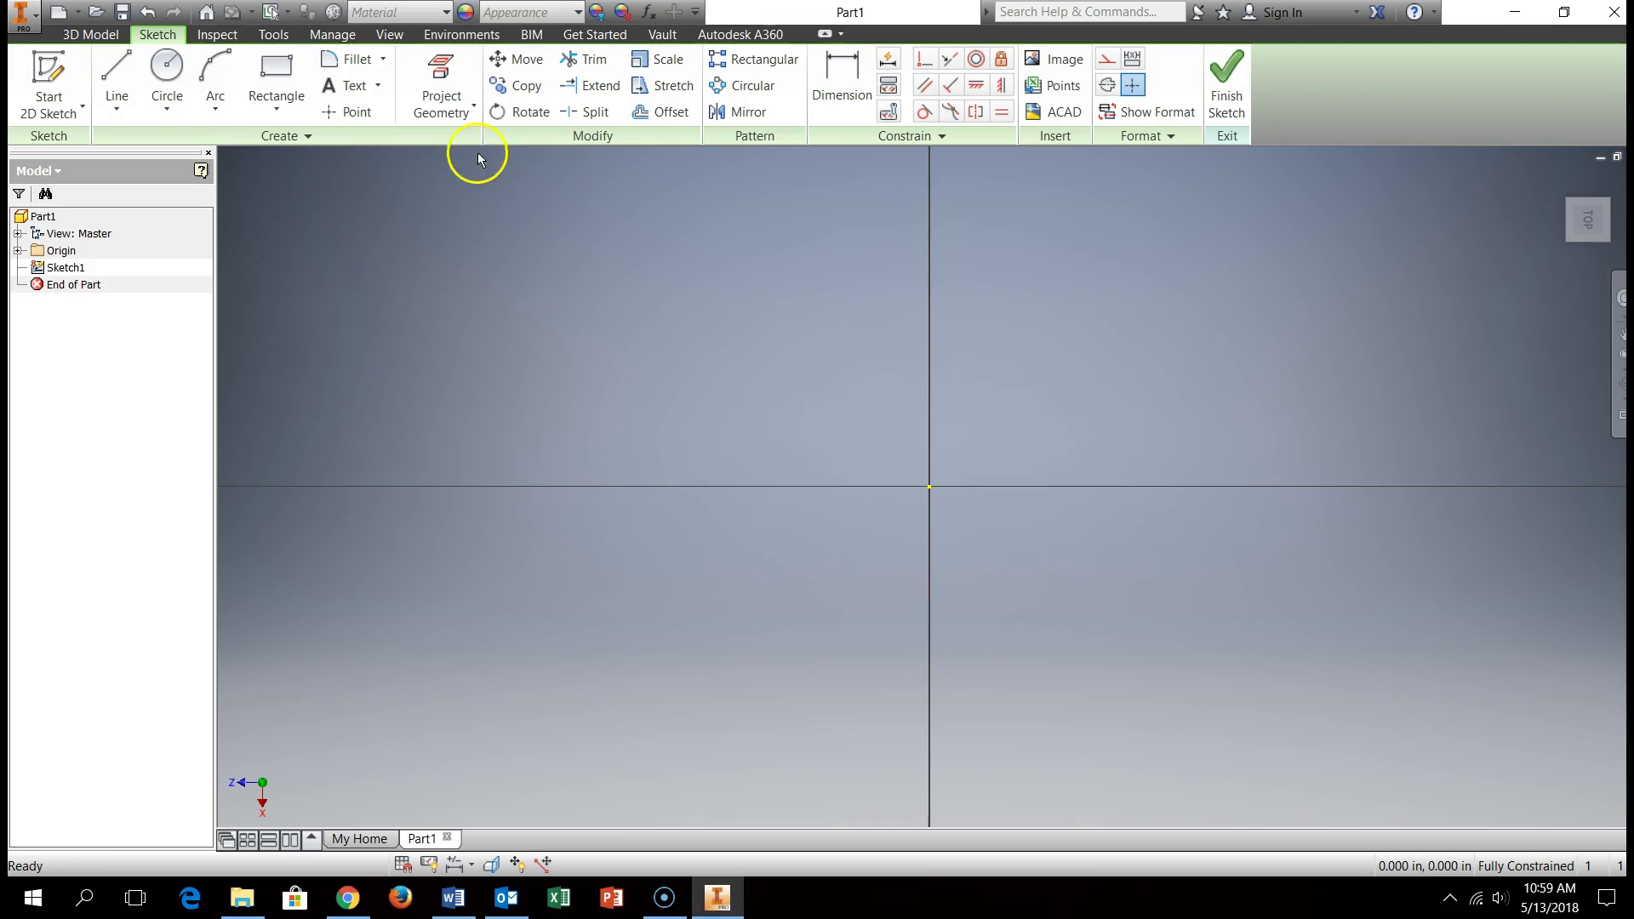
pyautogui.click(116, 76)
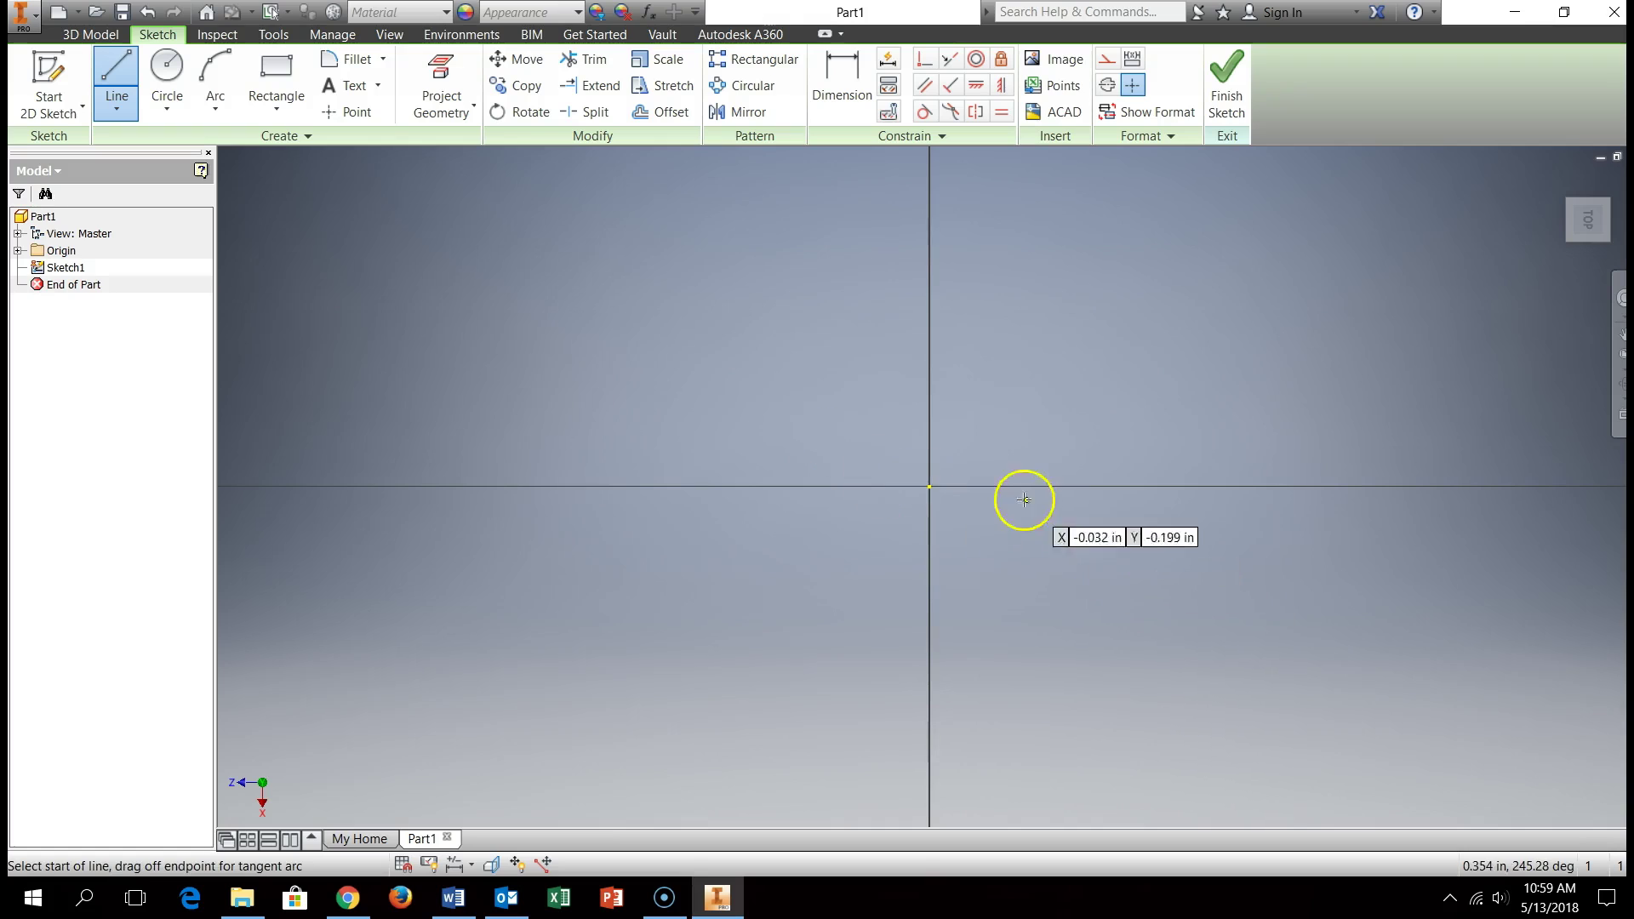
pyautogui.click(929, 486)
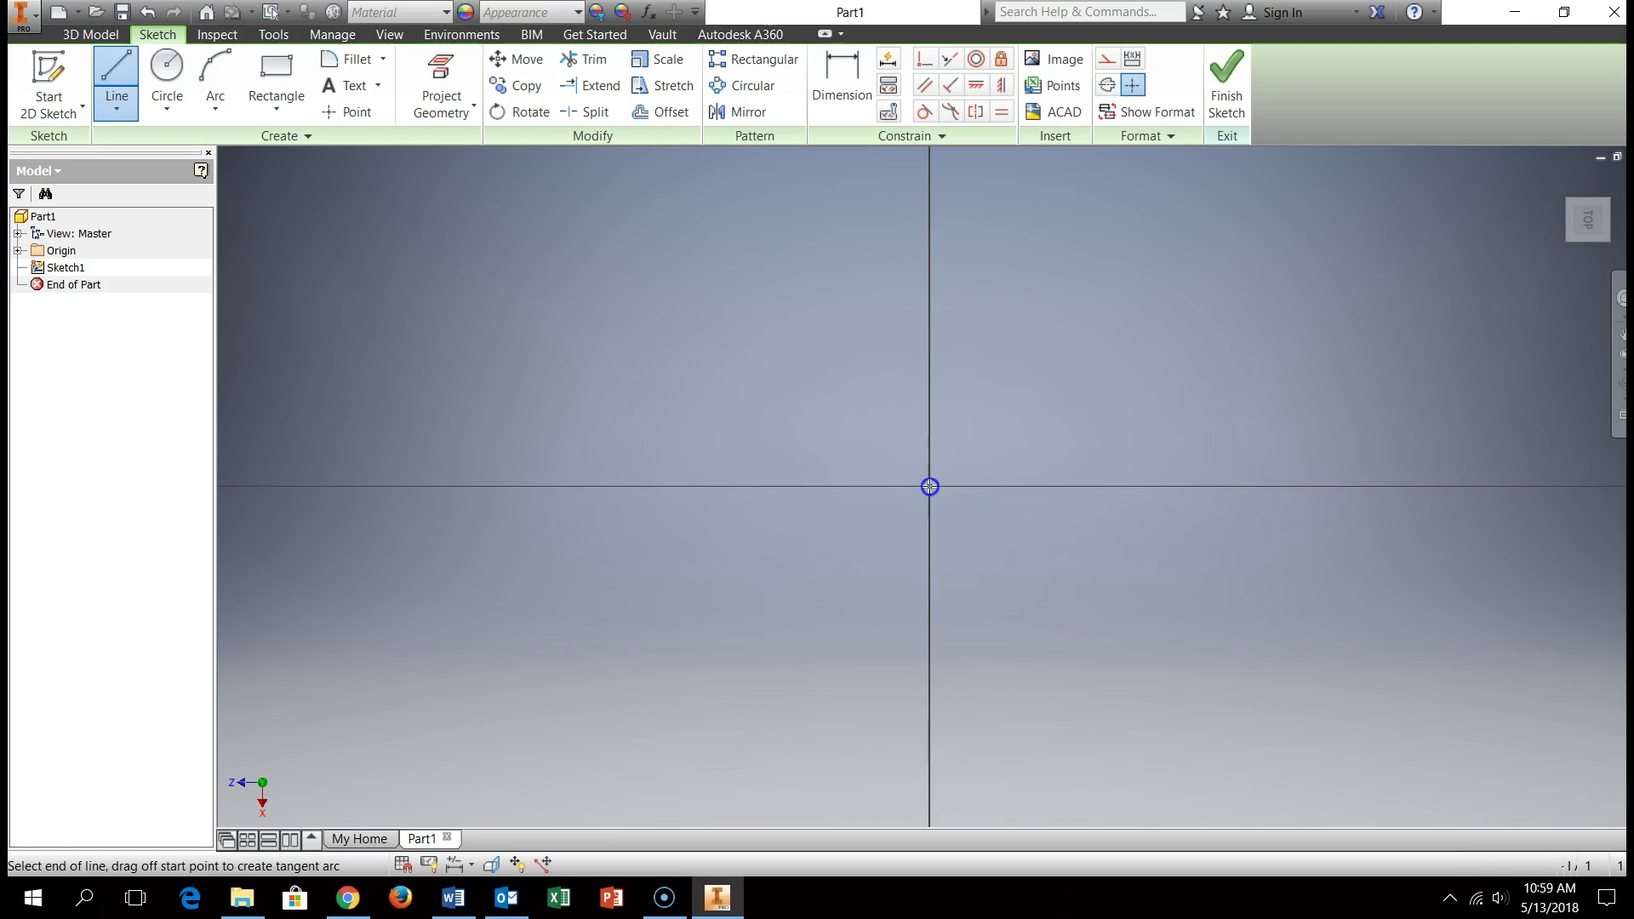
pyautogui.write('1.8')
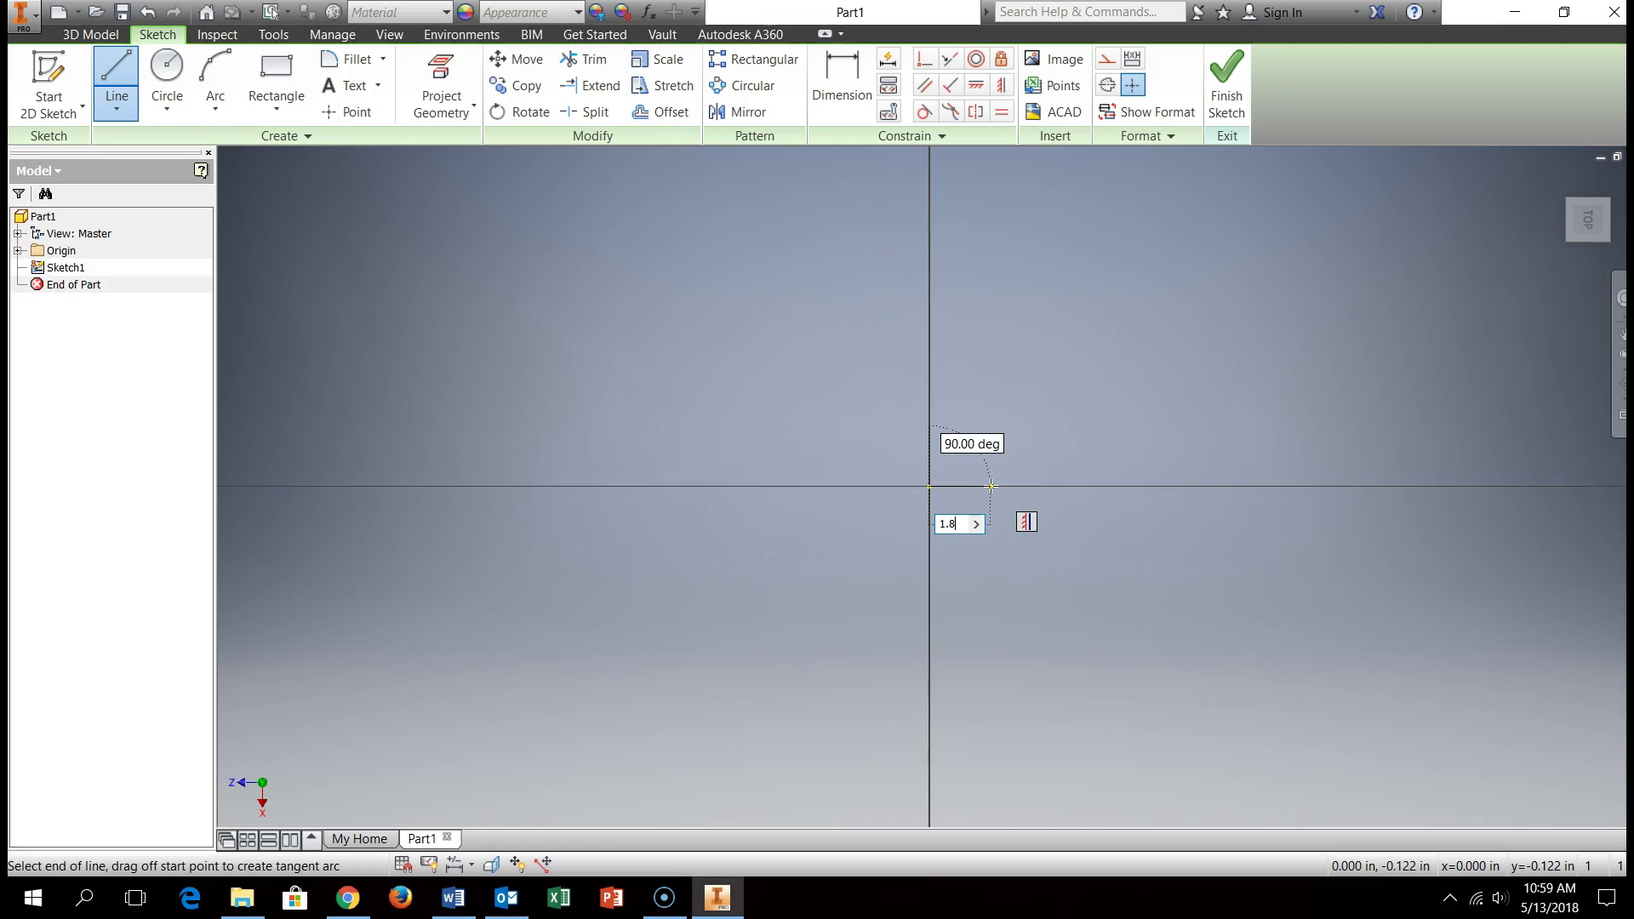
pyautogui.press('Return')
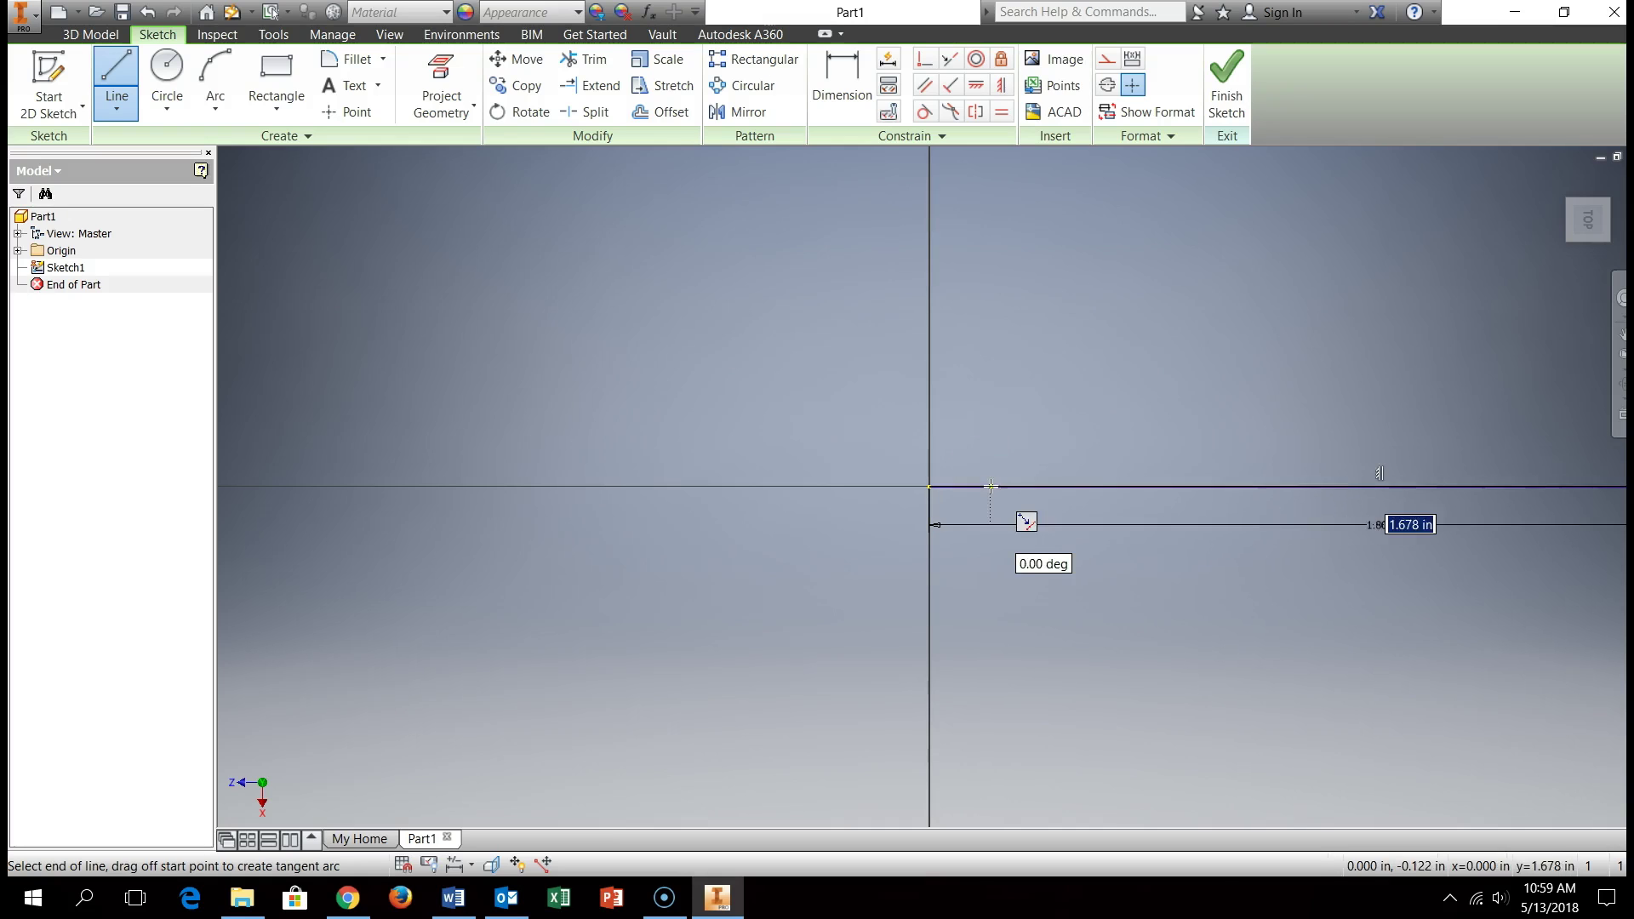
# - From the base line's far end, draw a 0.25 in perpendicular line upward and a sloping line toward the middle
pyautogui.moveTo(968, 495); pyautogui.dragTo(845, 520, button='middle')
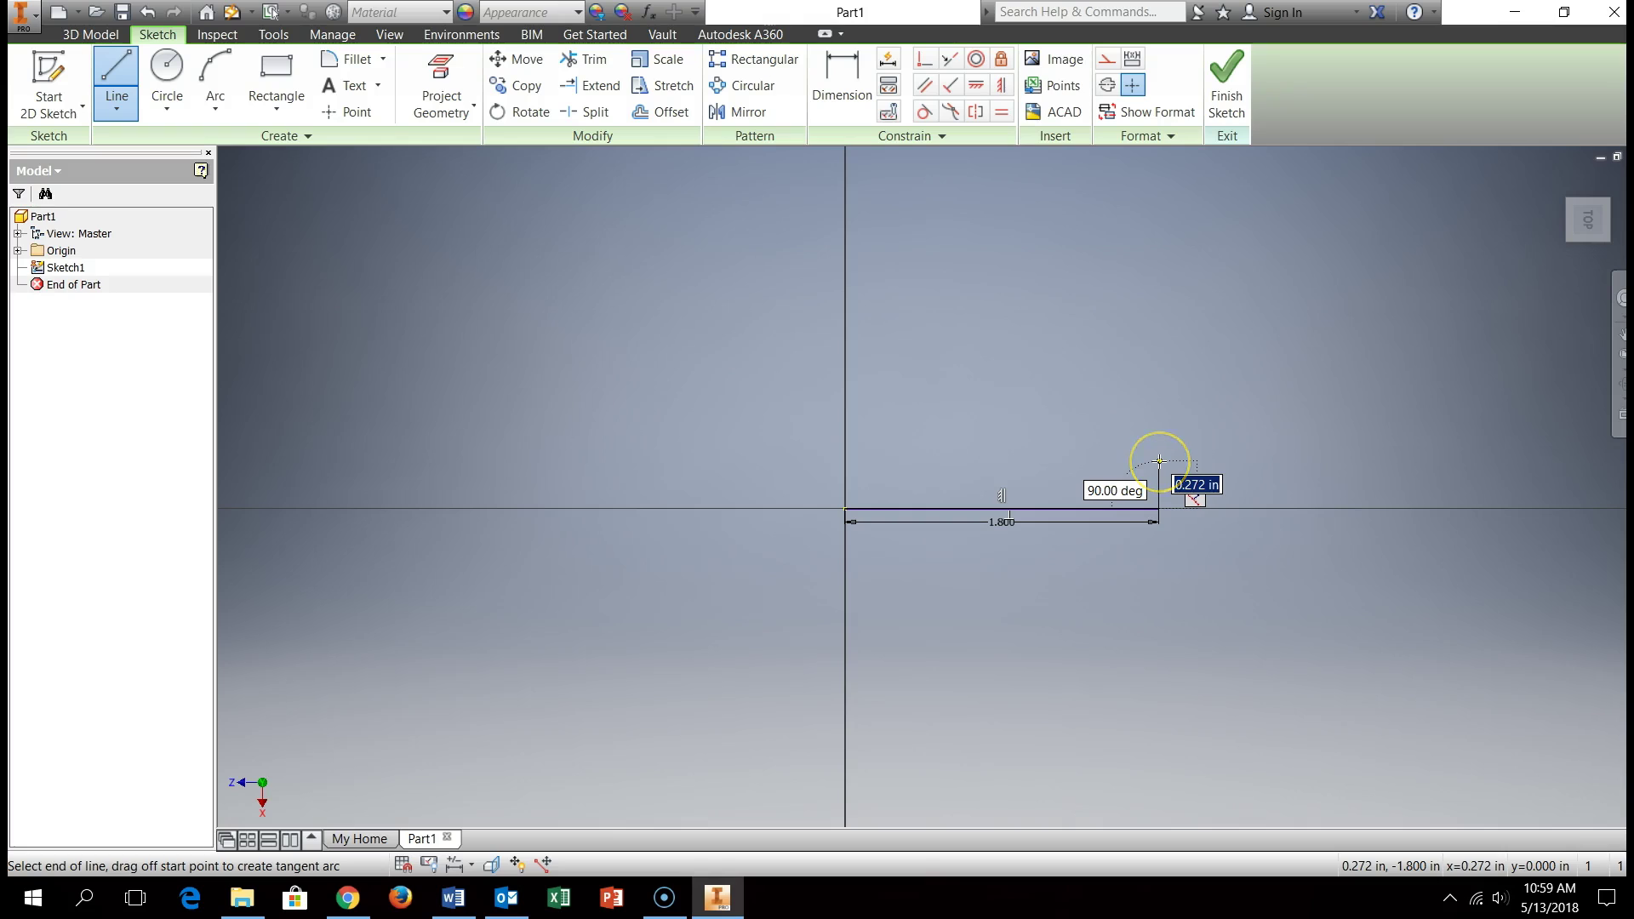
pyautogui.press('Return')
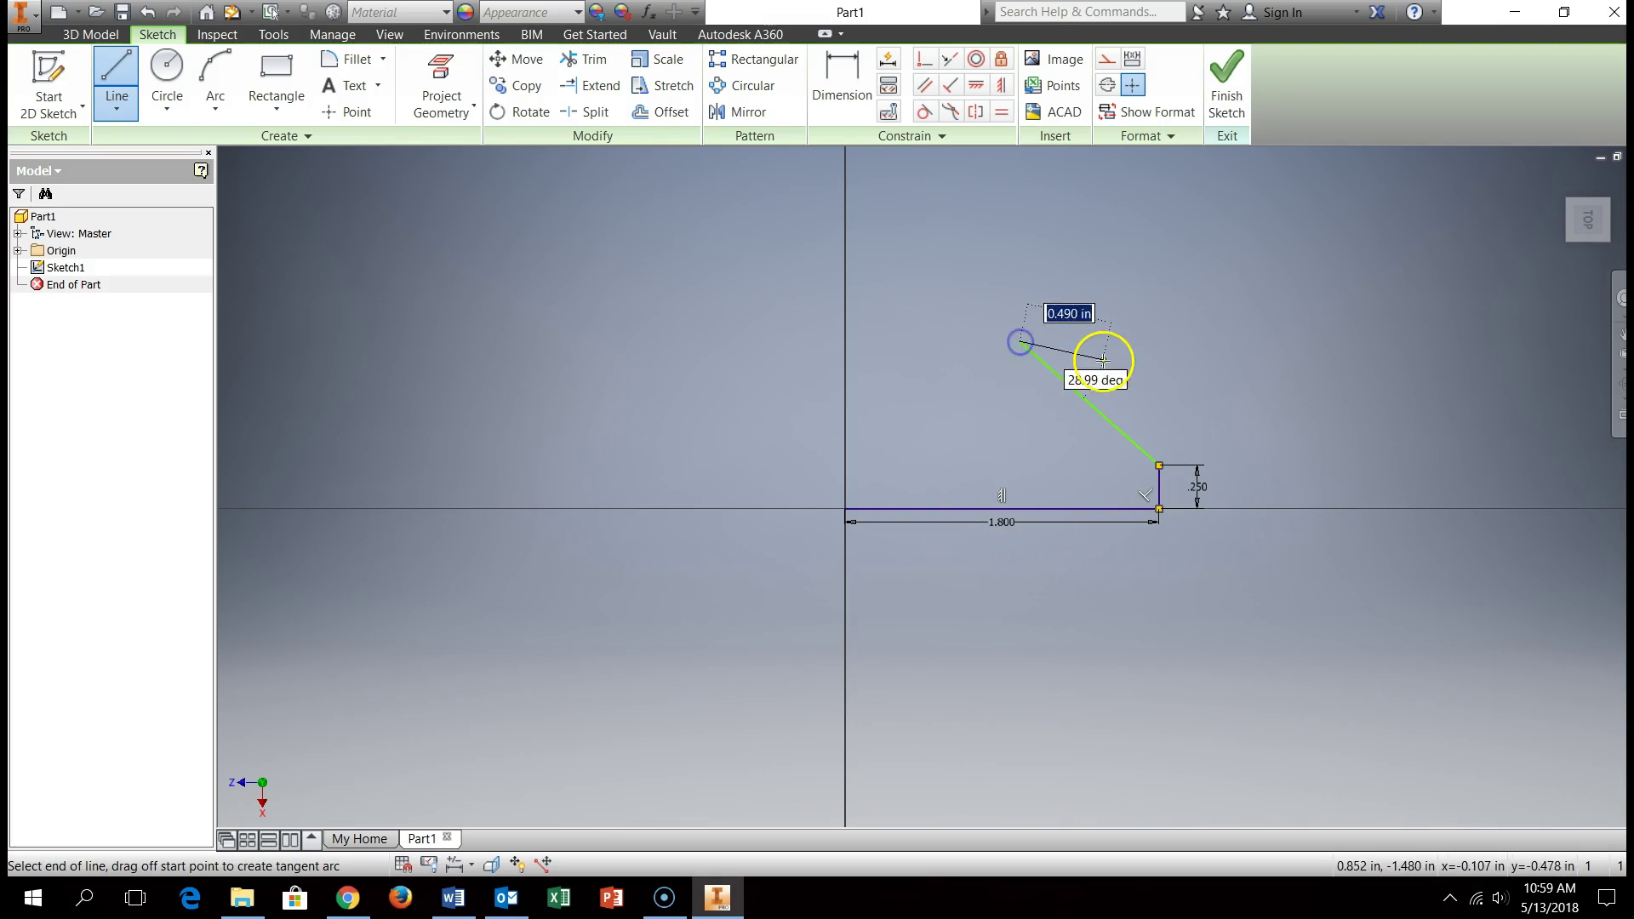
pyautogui.click(1019, 342)
pyautogui.press('Escape')
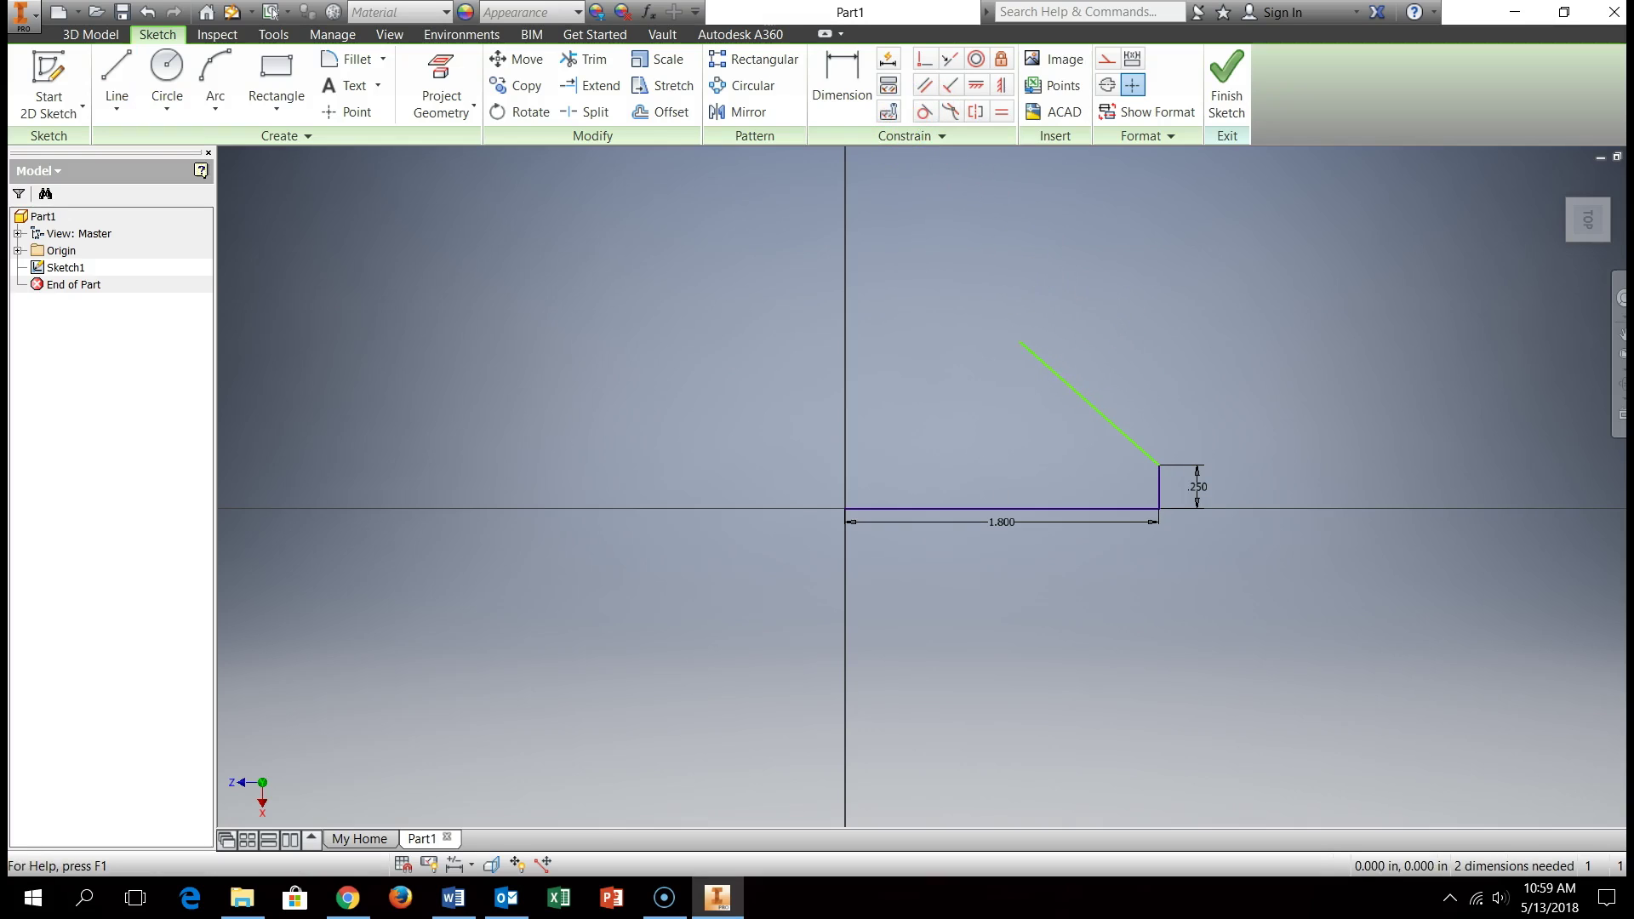
# - From the origin, draw a 0.25 in vertical line and a second sloping line upward toward the middle
pyautogui.click(117, 68)
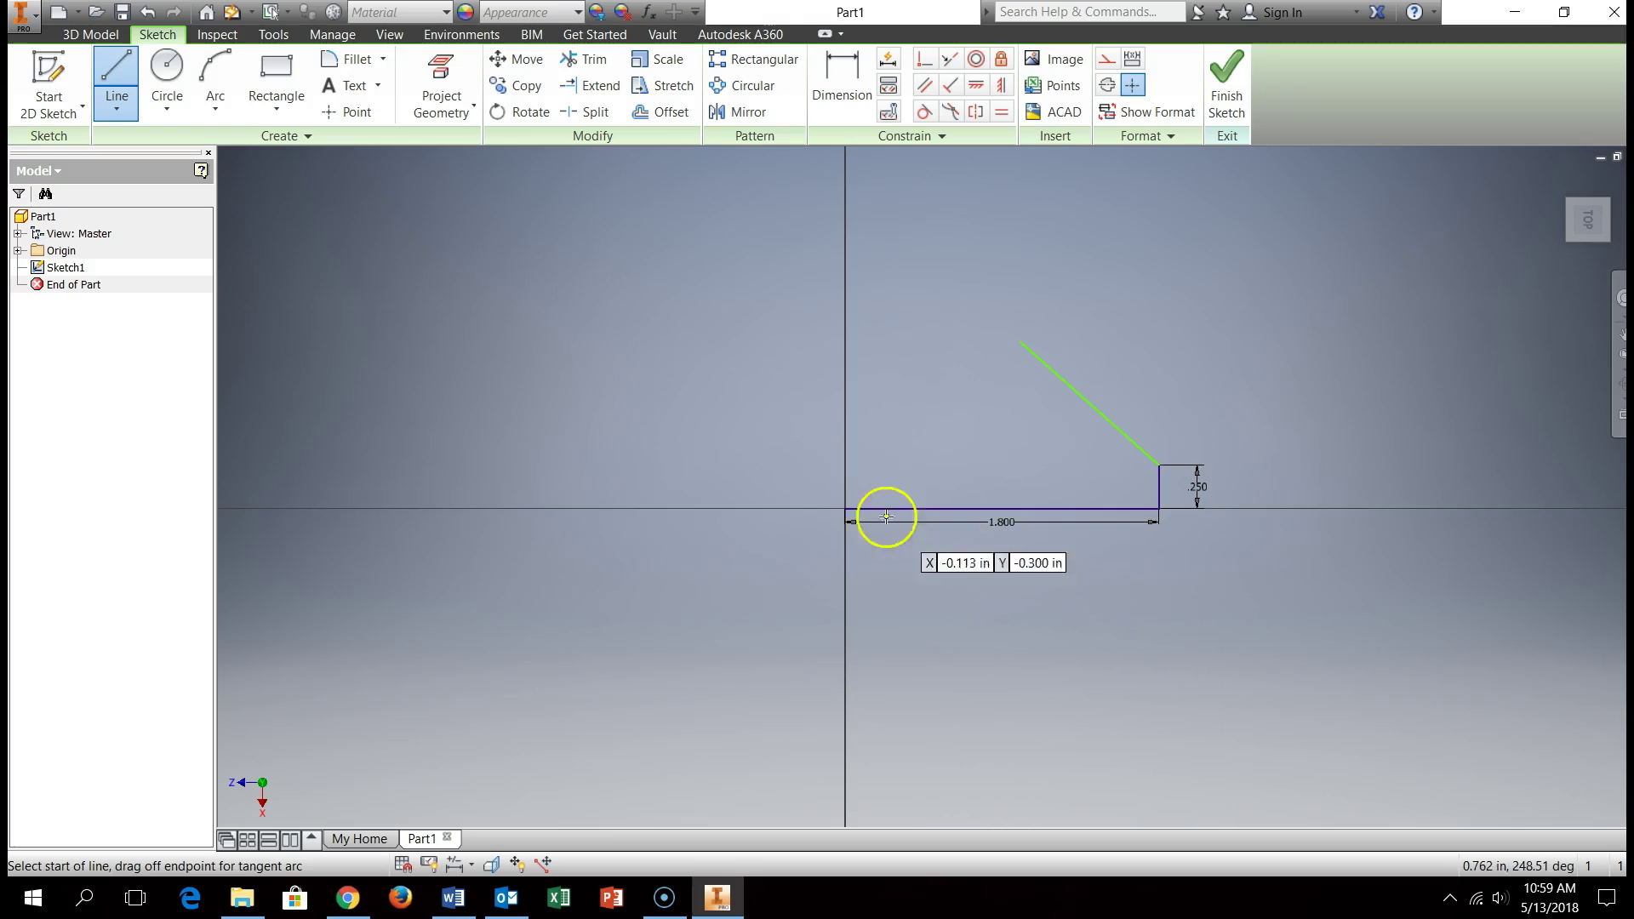
pyautogui.click(846, 508)
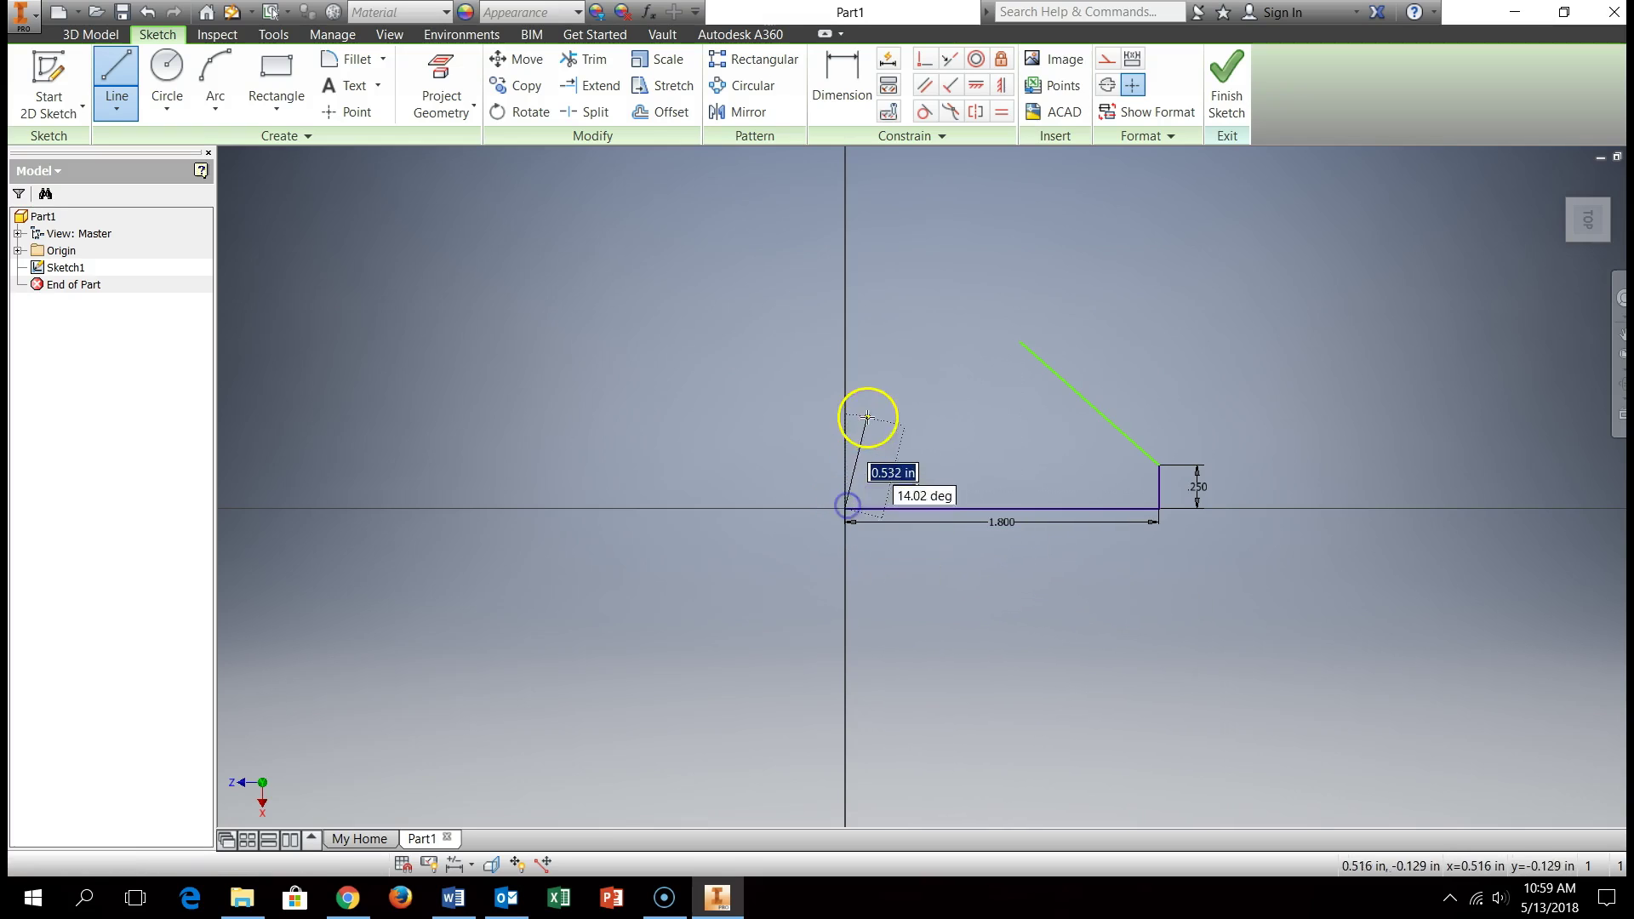
pyautogui.click(845, 464)
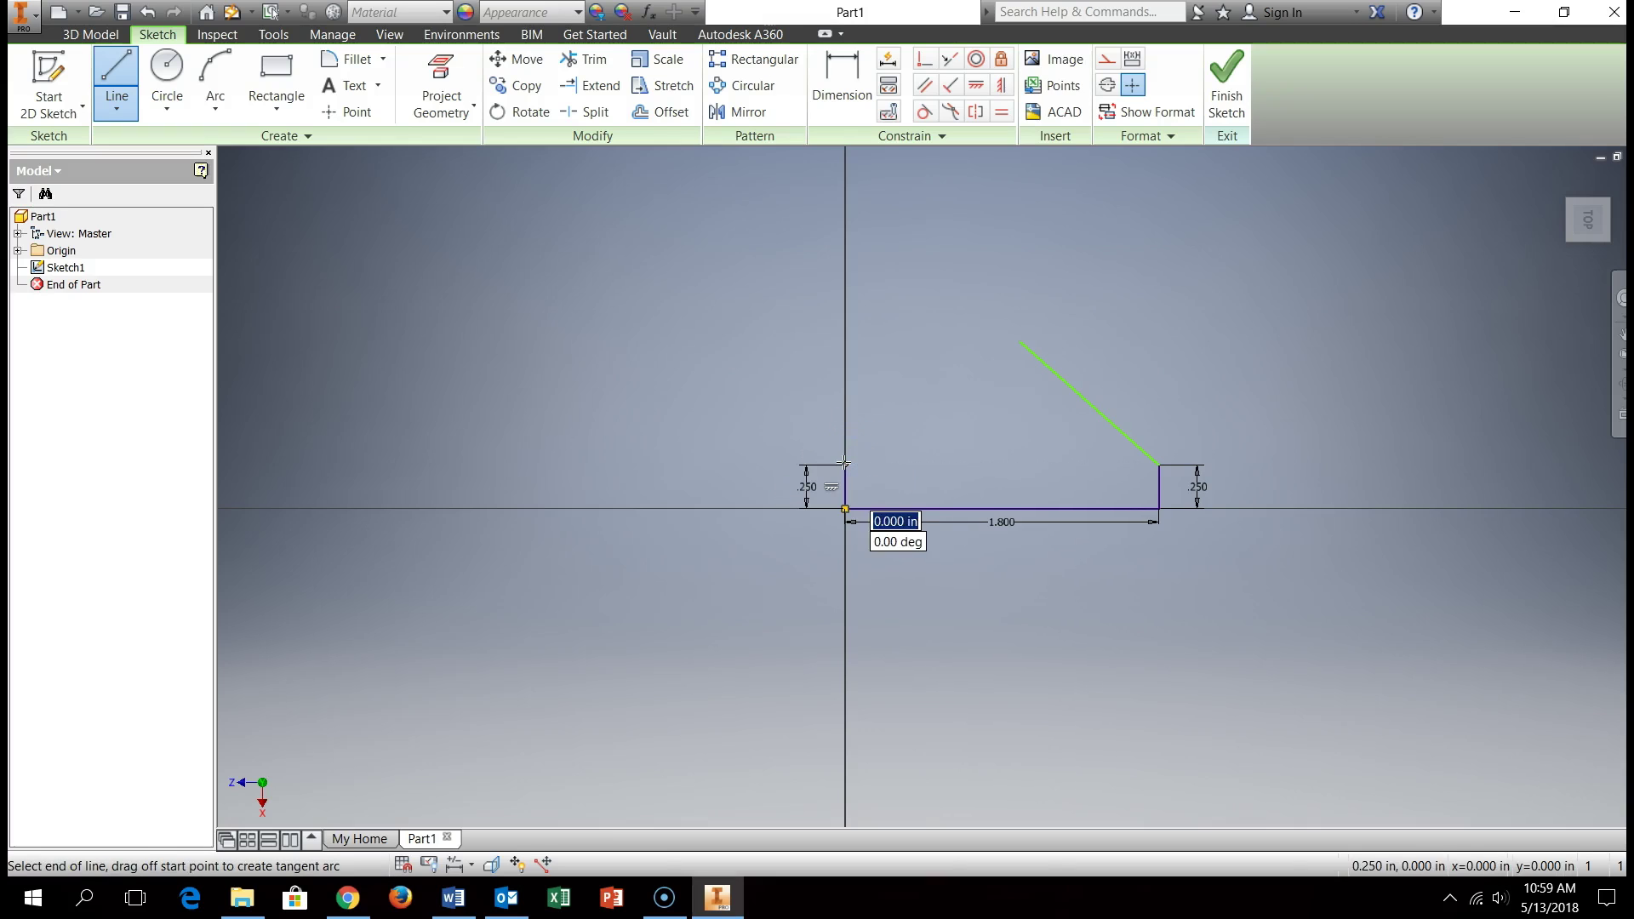
pyautogui.click(991, 347)
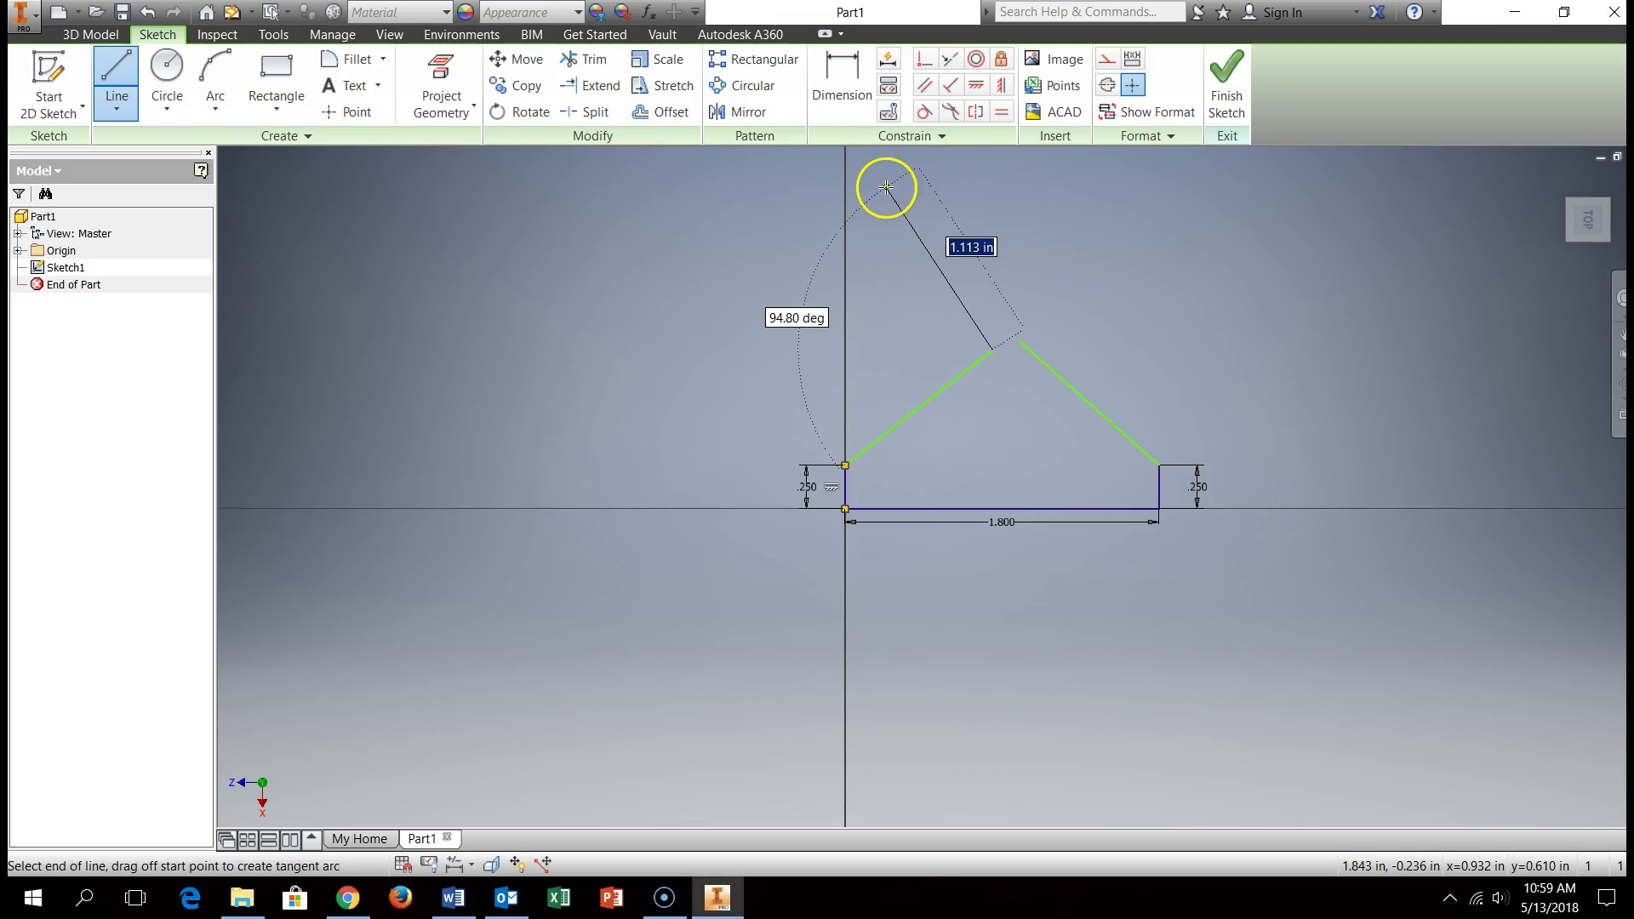
# - Dimension the upper endpoint of the origin-side sloping line 1 in from the base line
pyautogui.click(830, 63)
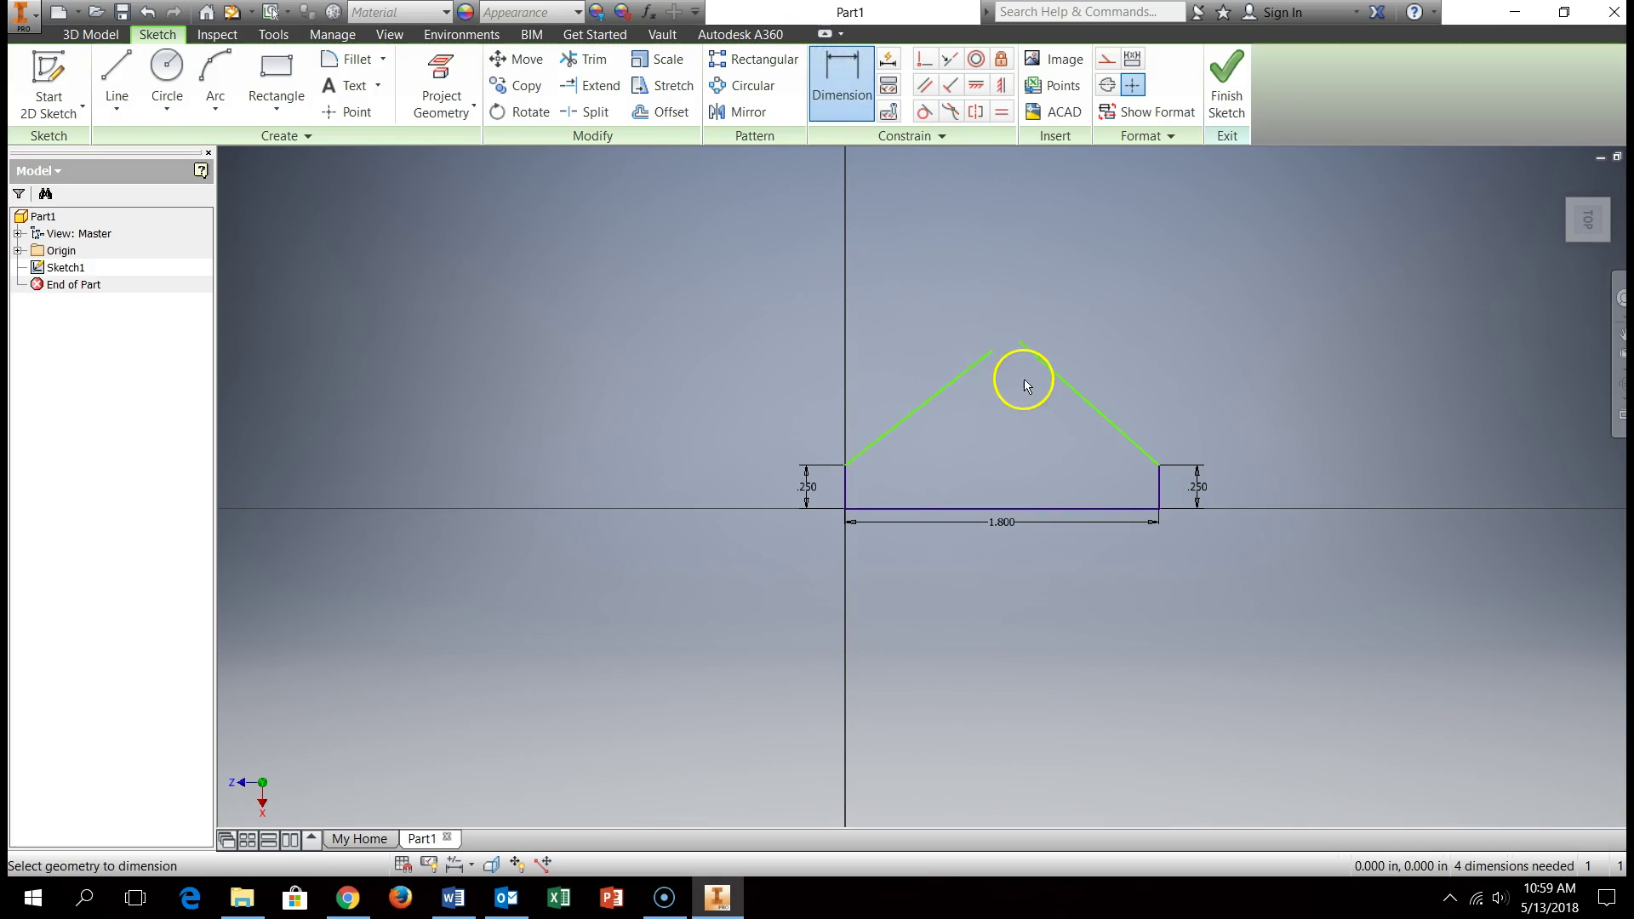
pyautogui.click(993, 350)
pyautogui.click(1005, 490)
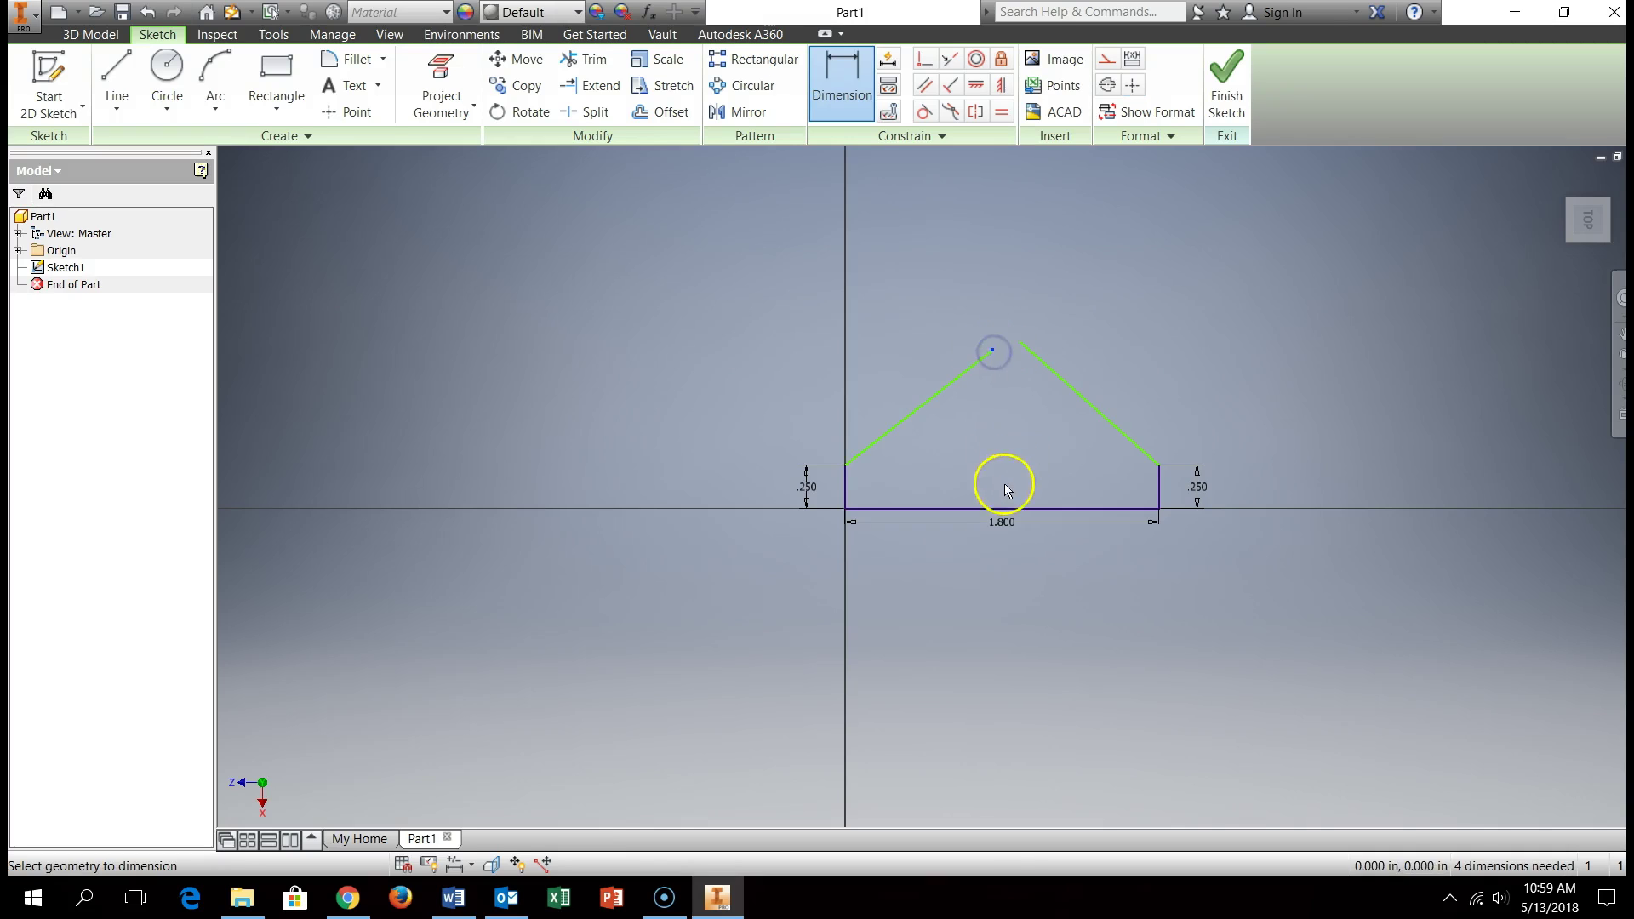
pyautogui.click(989, 511)
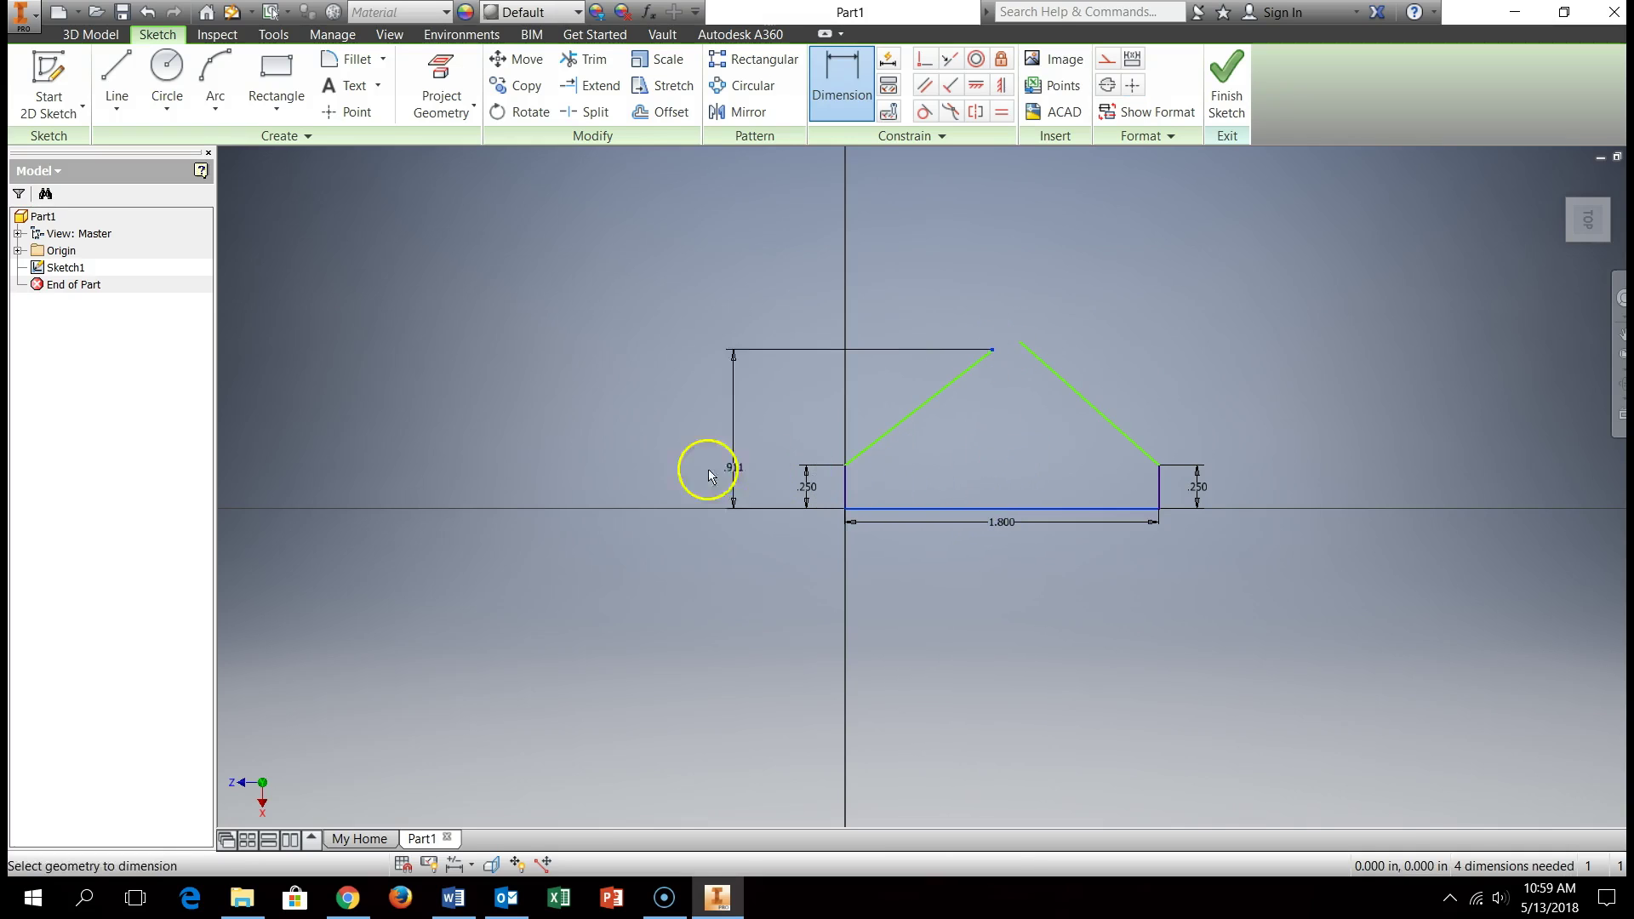
pyautogui.write('1')
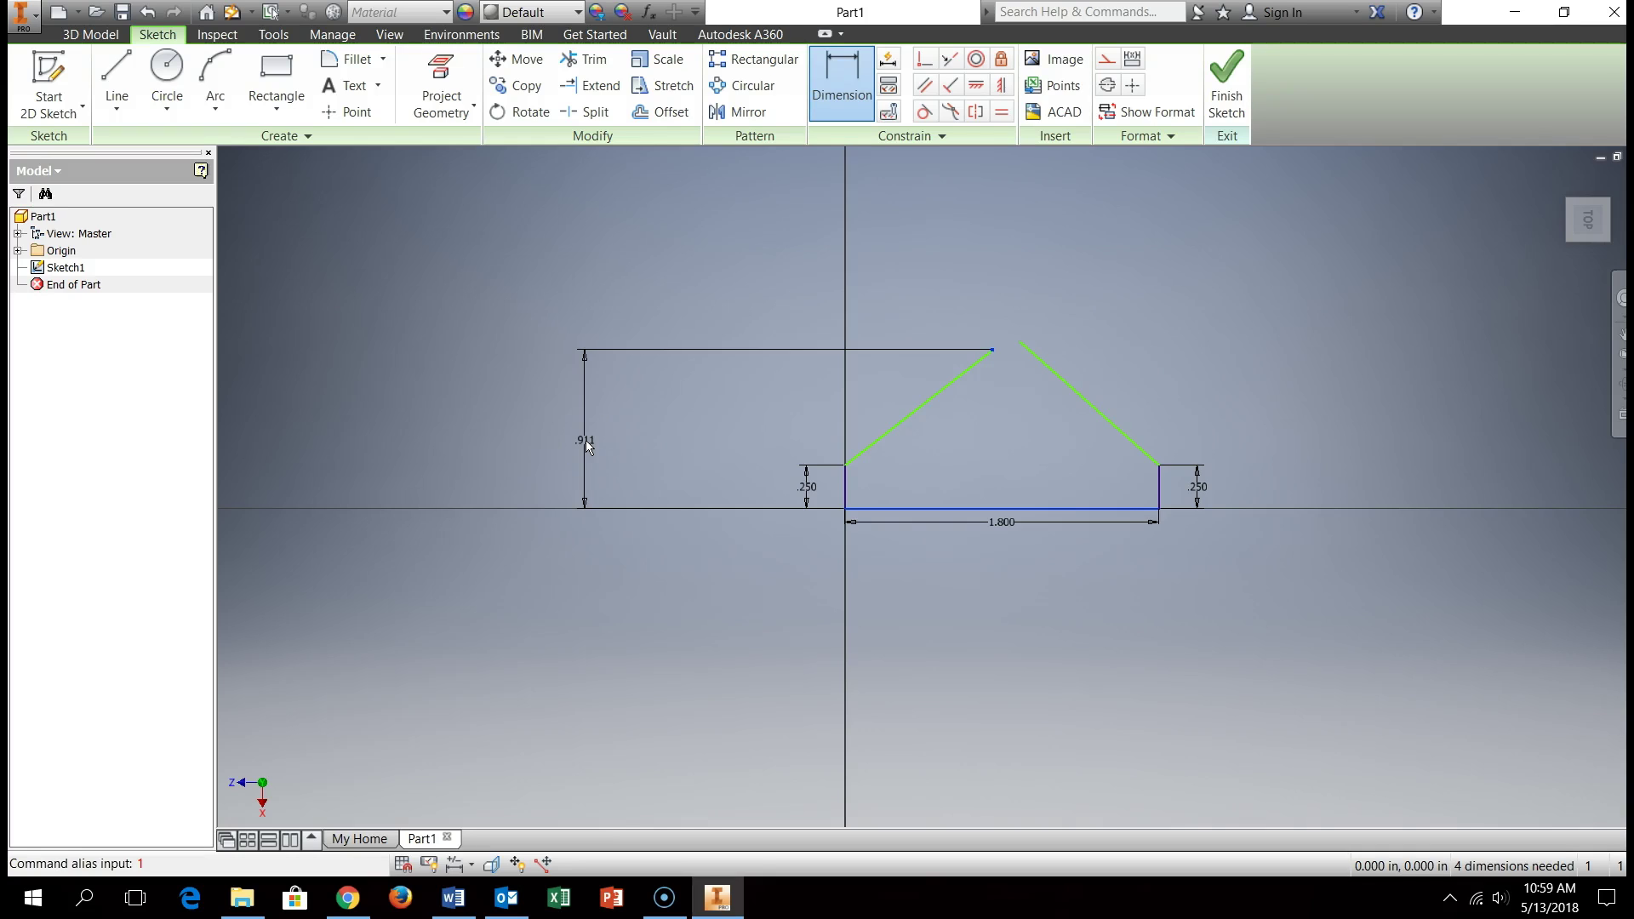
pyautogui.click(586, 446)
pyautogui.write('1')
pyautogui.press('Return')
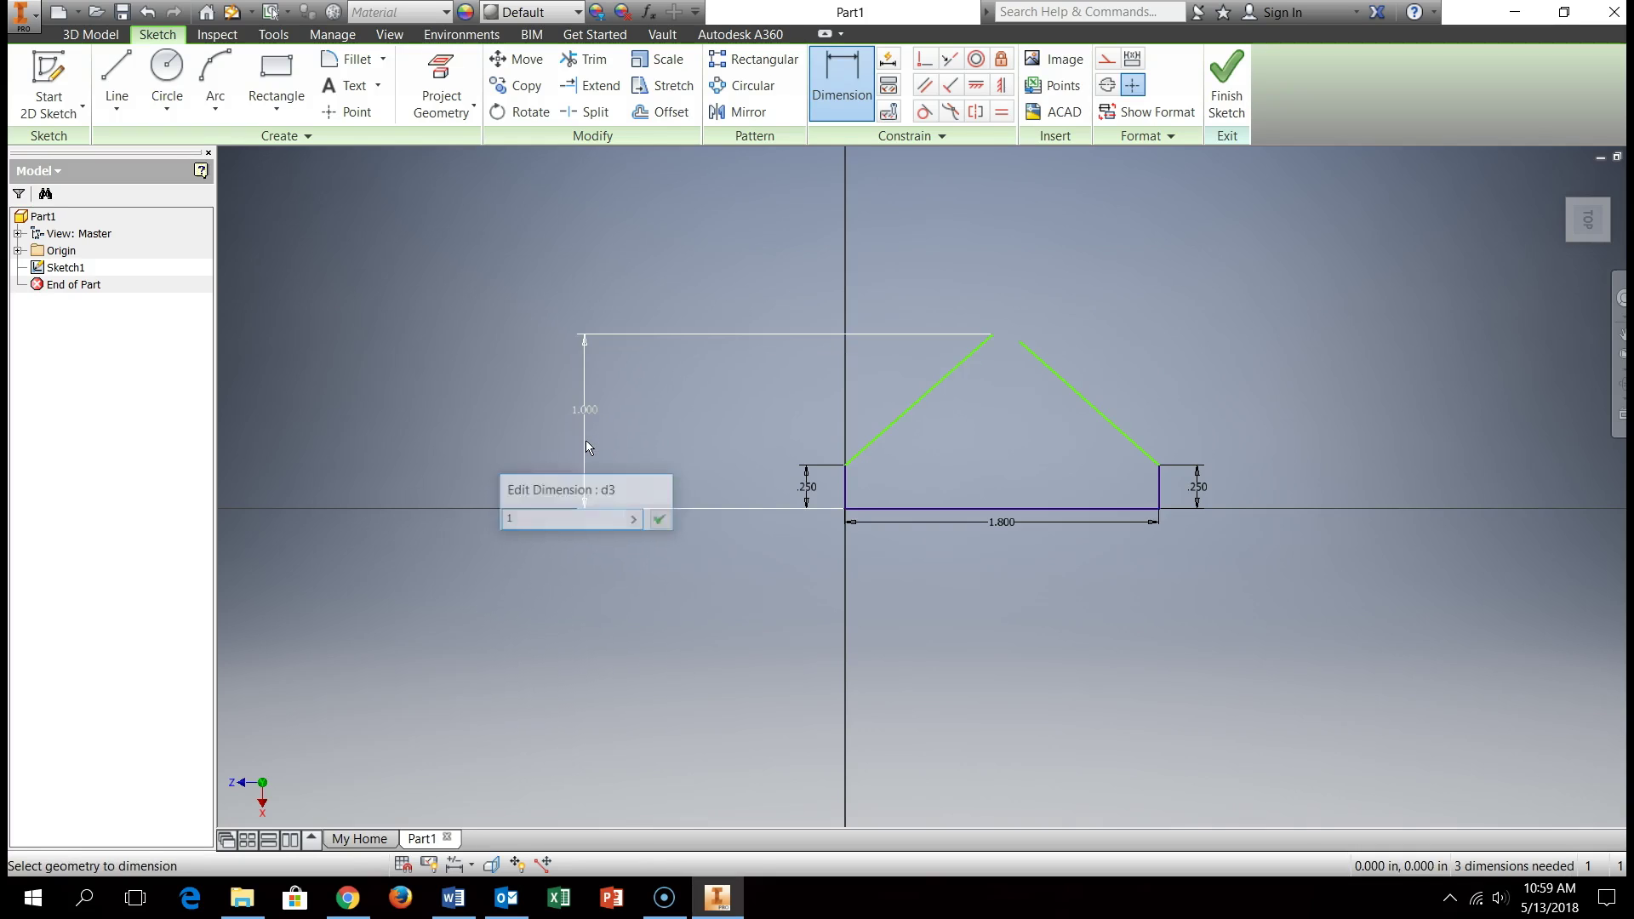
# - Dimension the same upper endpoint 0.9 in horizontally from the vertical line at the origin
pyautogui.click(994, 337)
pyautogui.click(845, 488)
pyautogui.click(933, 660)
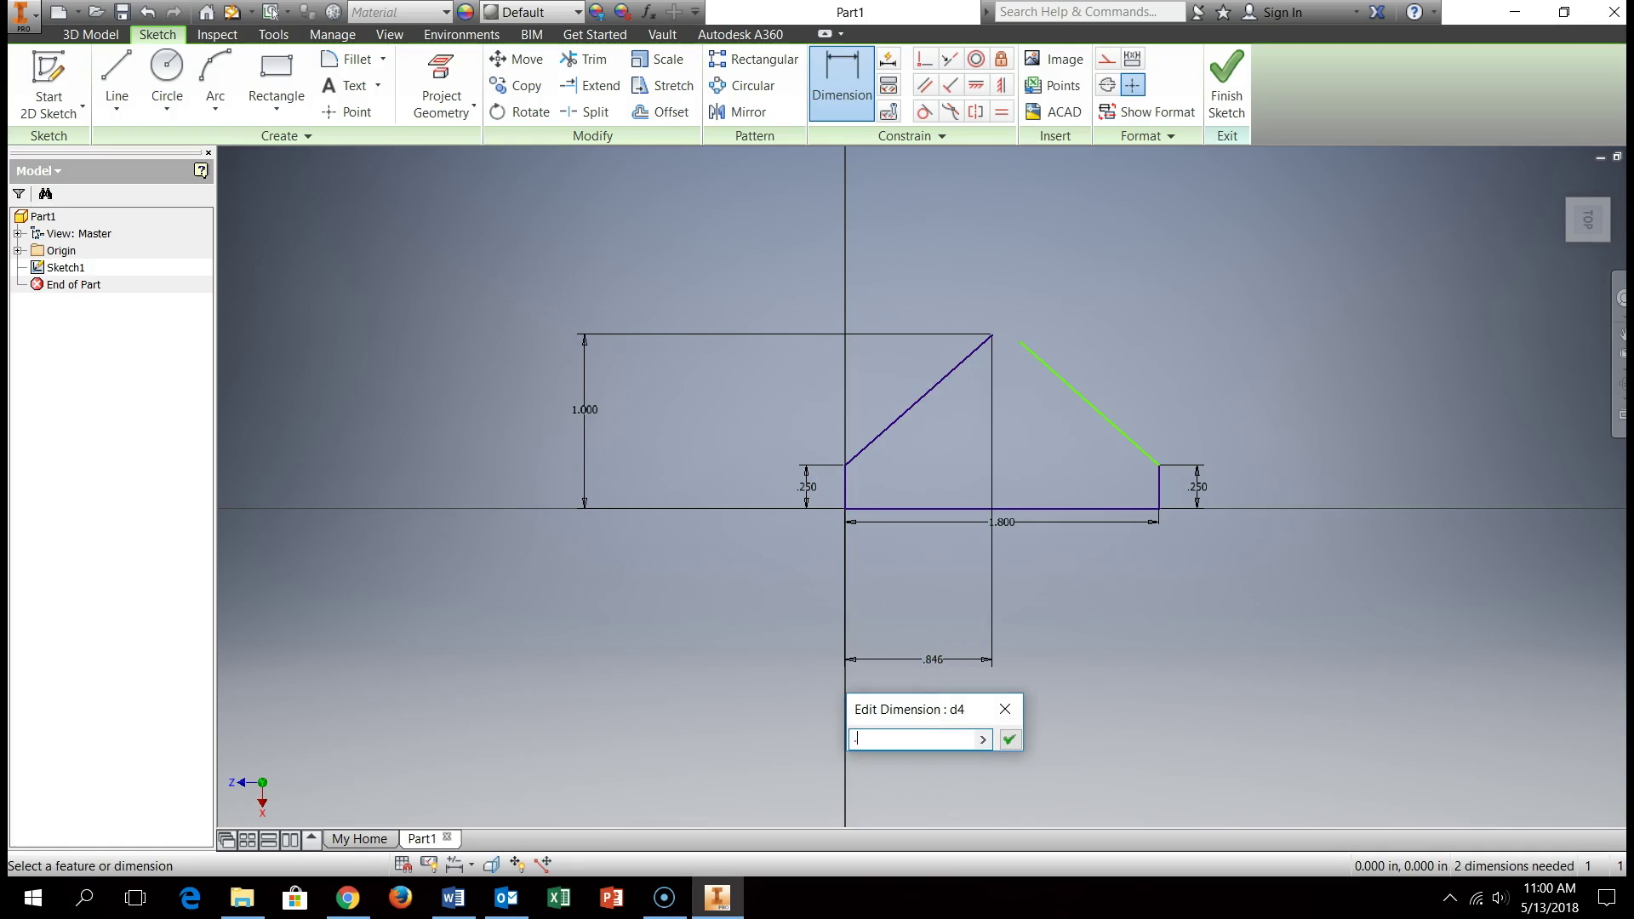
pyautogui.write('.9')
pyautogui.press('Return')
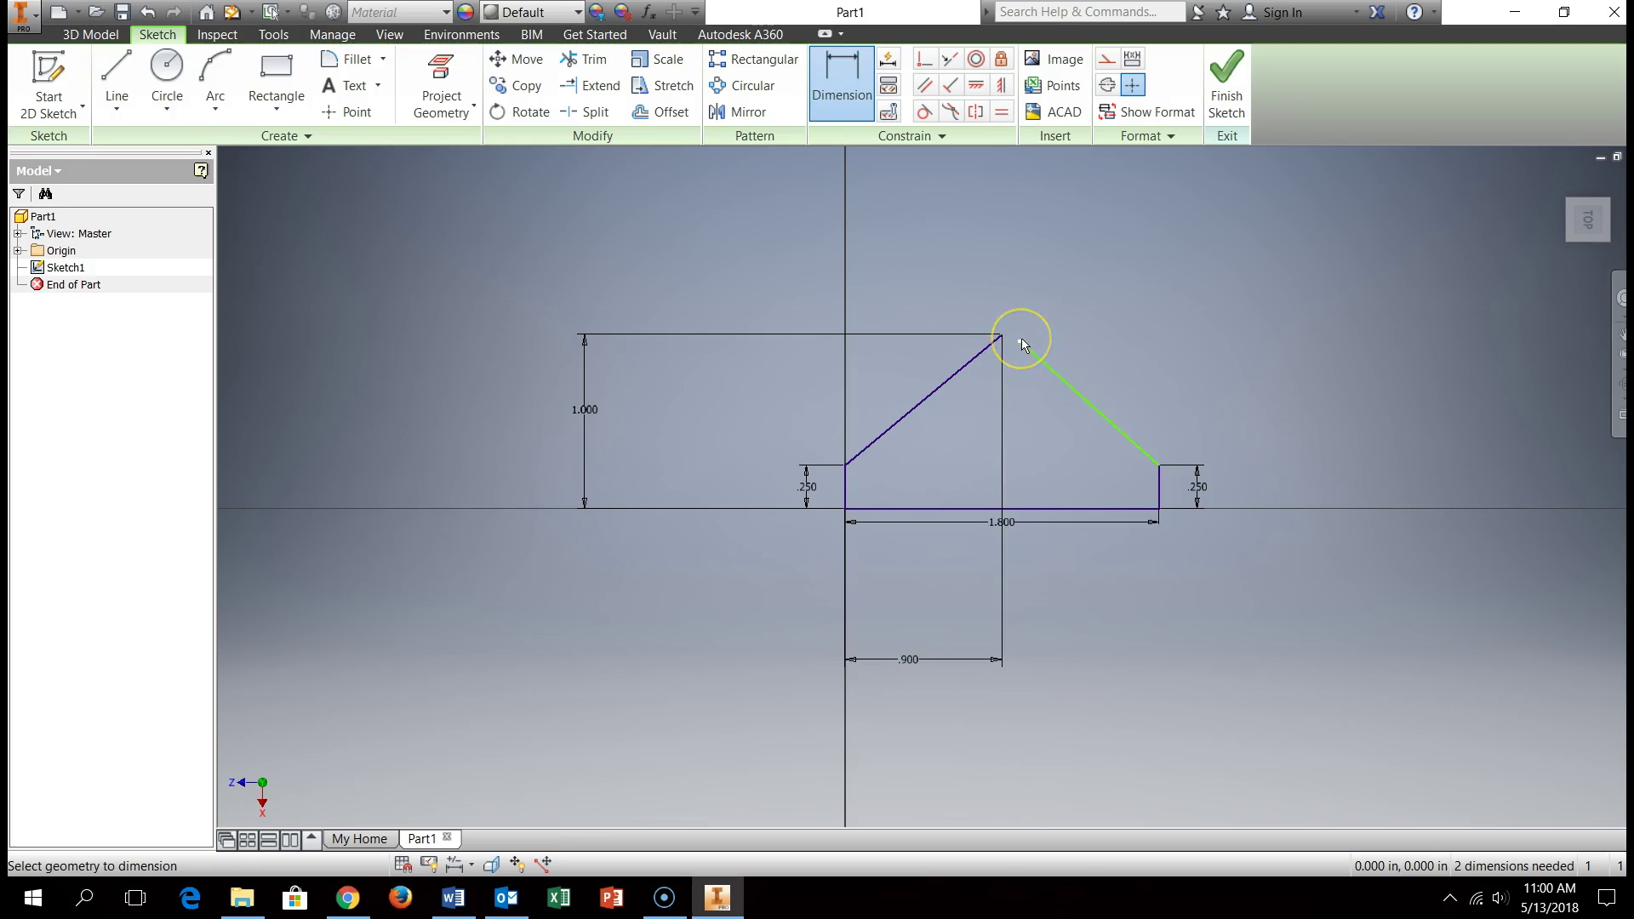
# - Close the profile with a coincident constraint joining the upper endpoints of the two sloping lines
pyautogui.click(925, 66)
pyautogui.scroll(-5, 1018, 347)
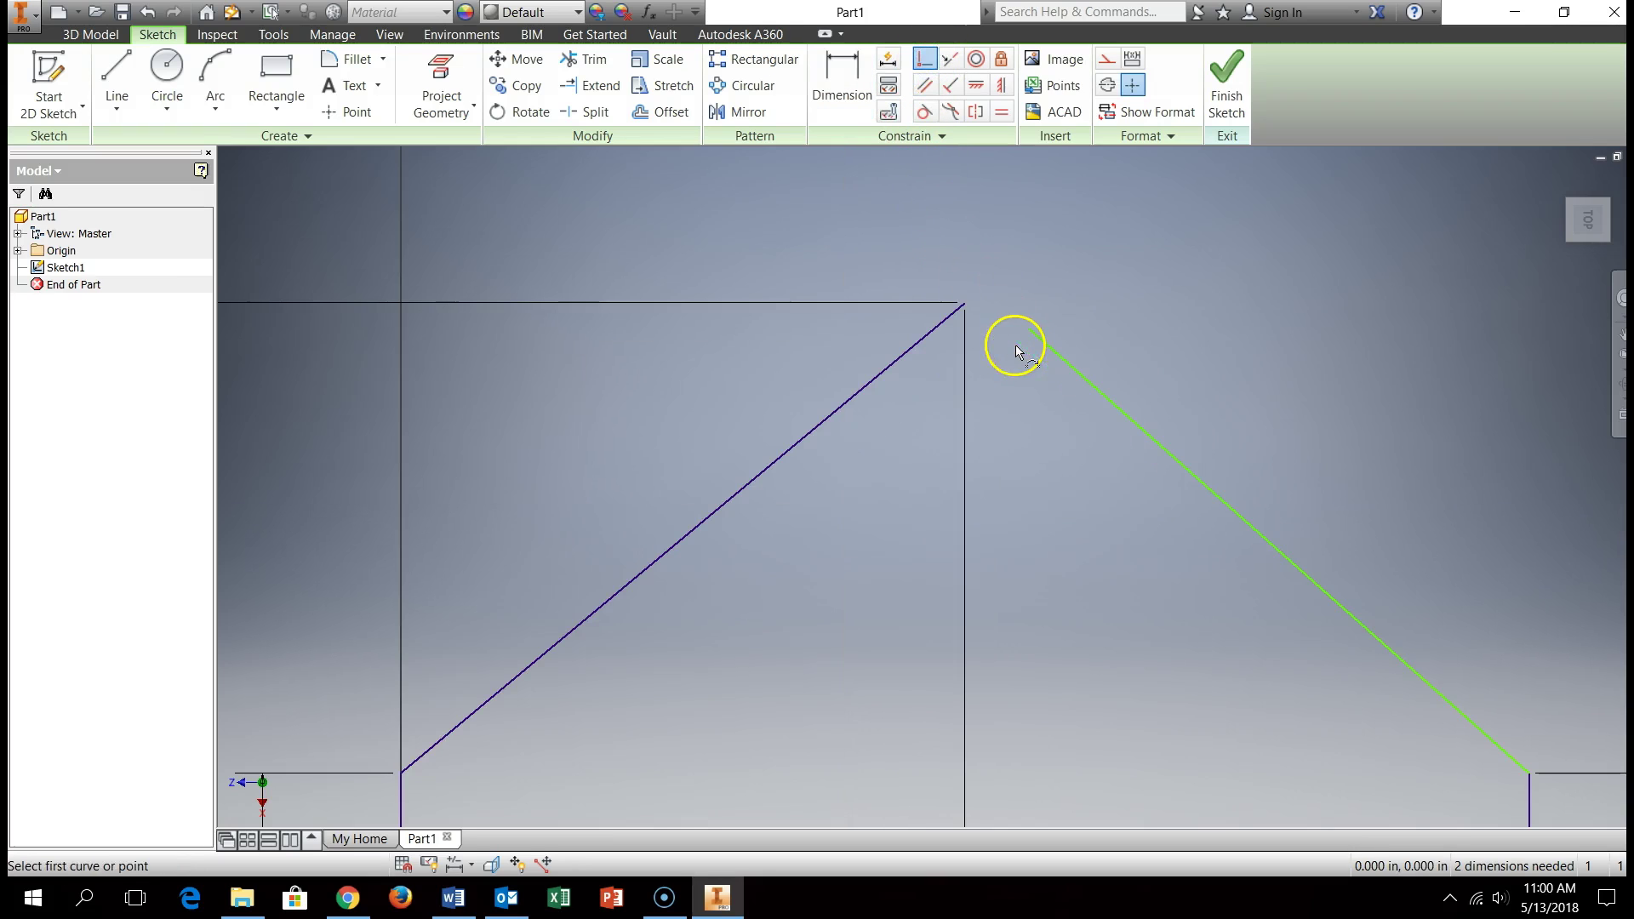
pyautogui.click(1028, 329)
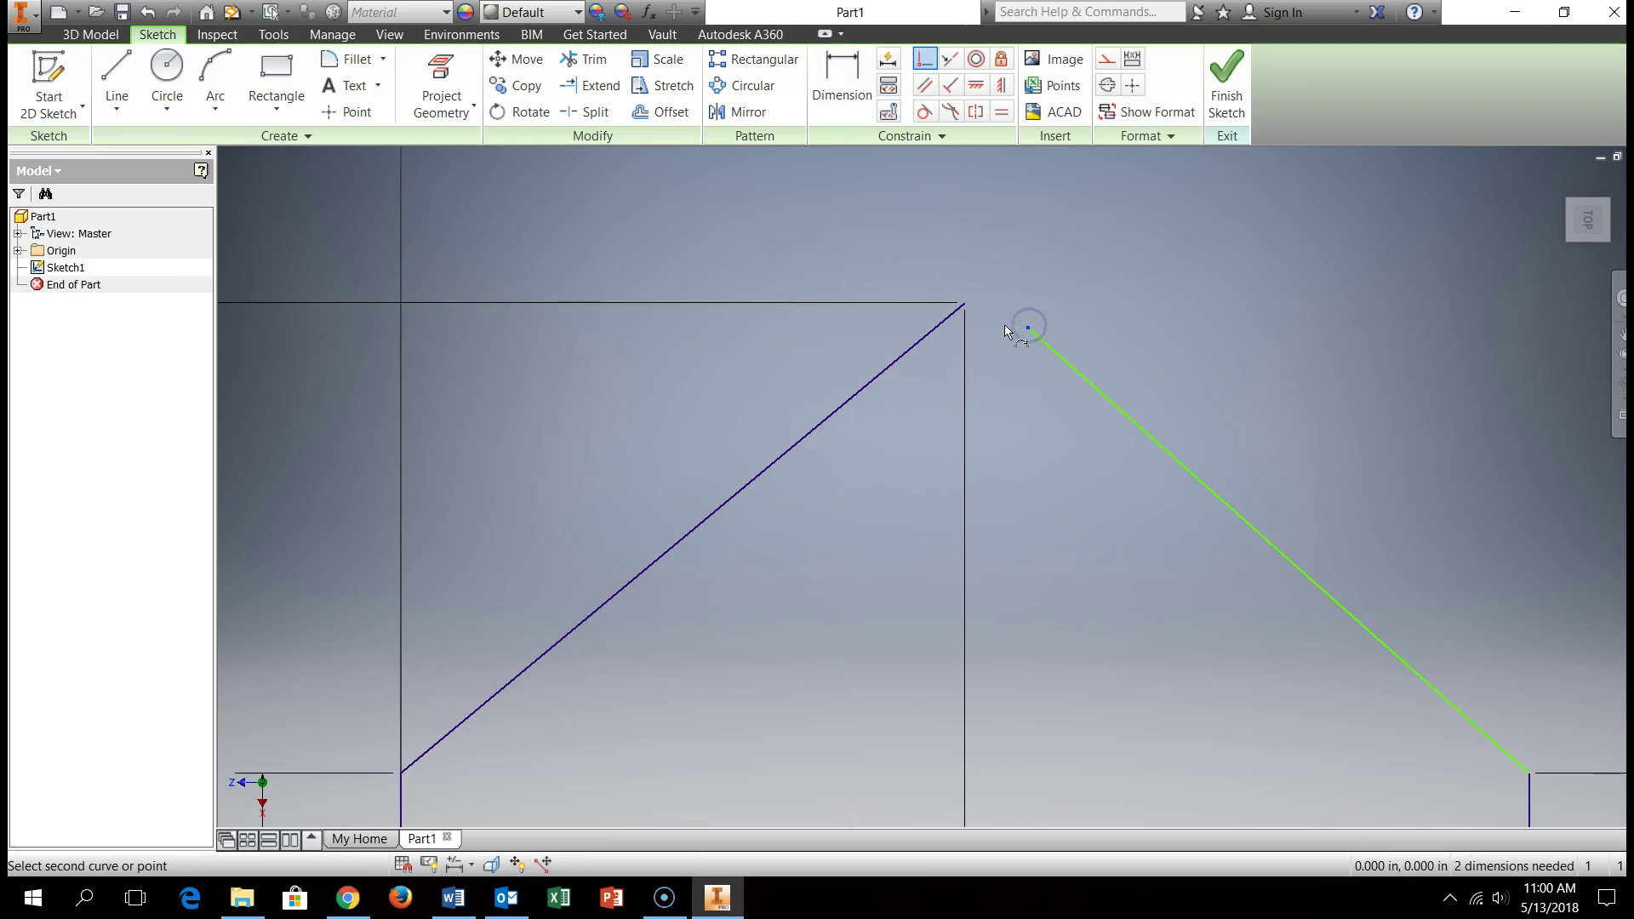
pyautogui.click(965, 303)
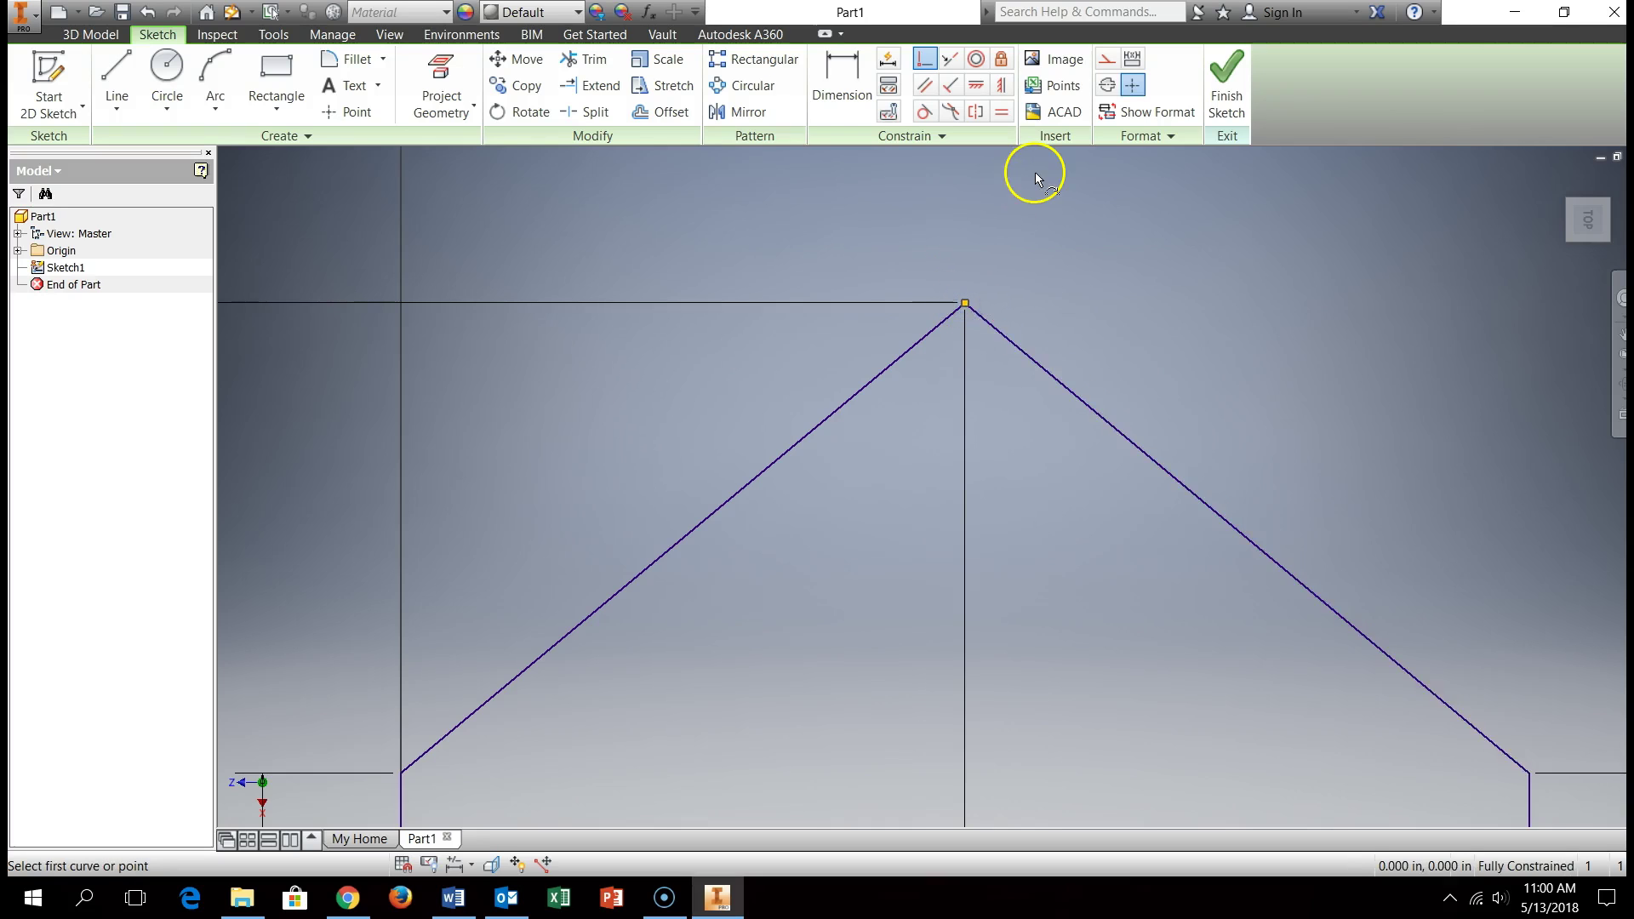
pyautogui.scroll(4, 1037, 171)
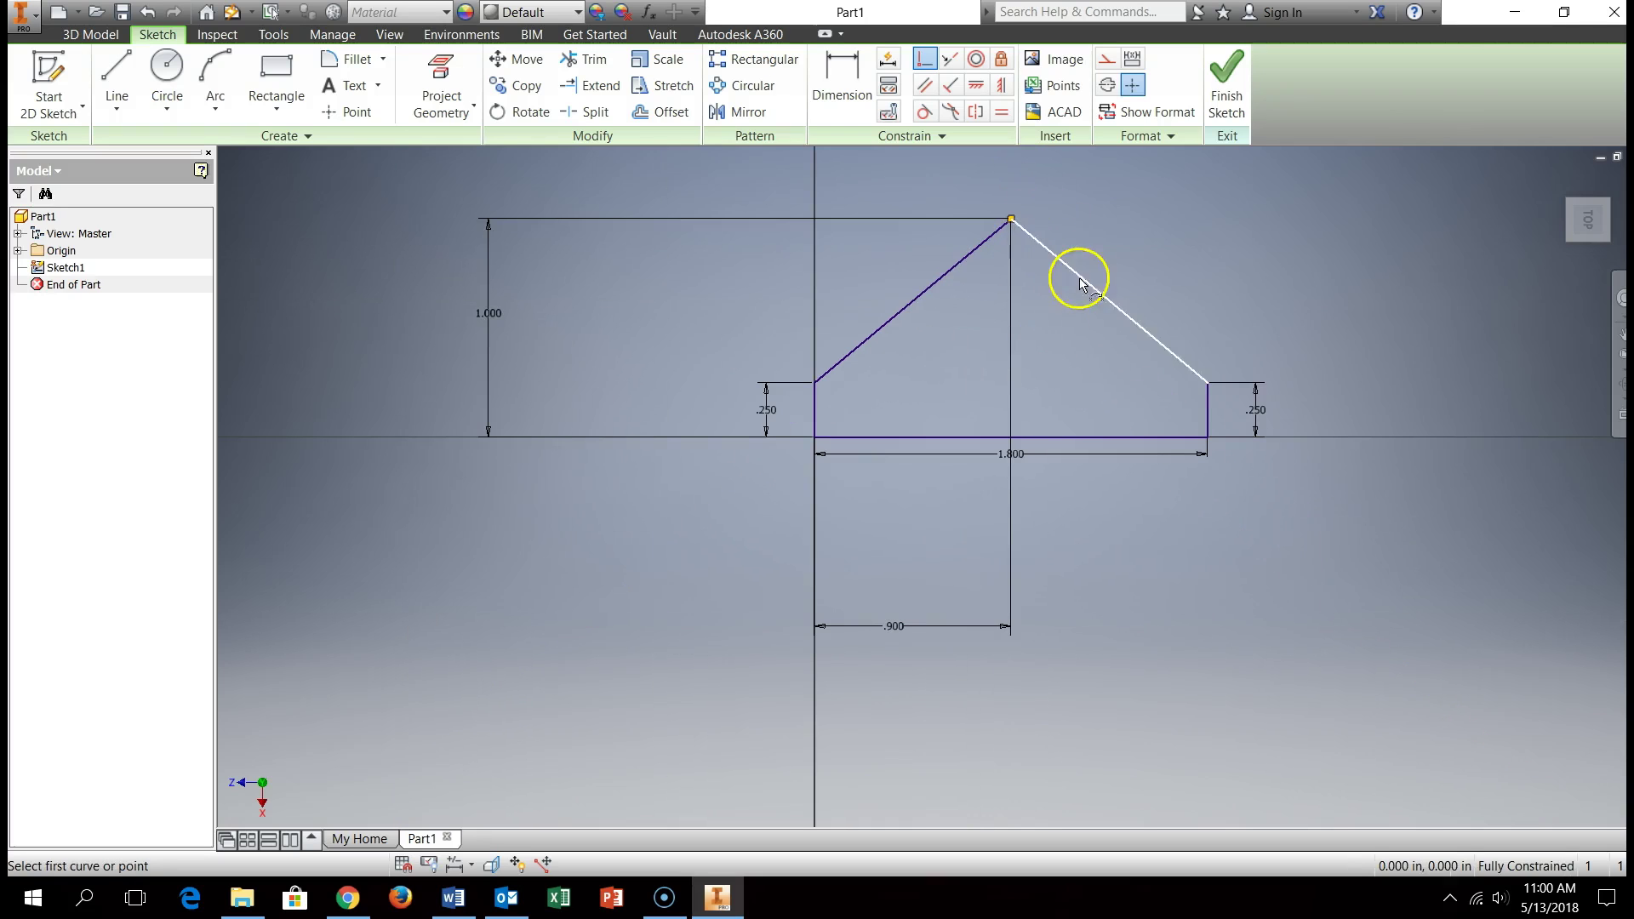
# - Try to dimension the horizontal distance from the peak to the short vertical line opposite the origin
pyautogui.click(856, 72)
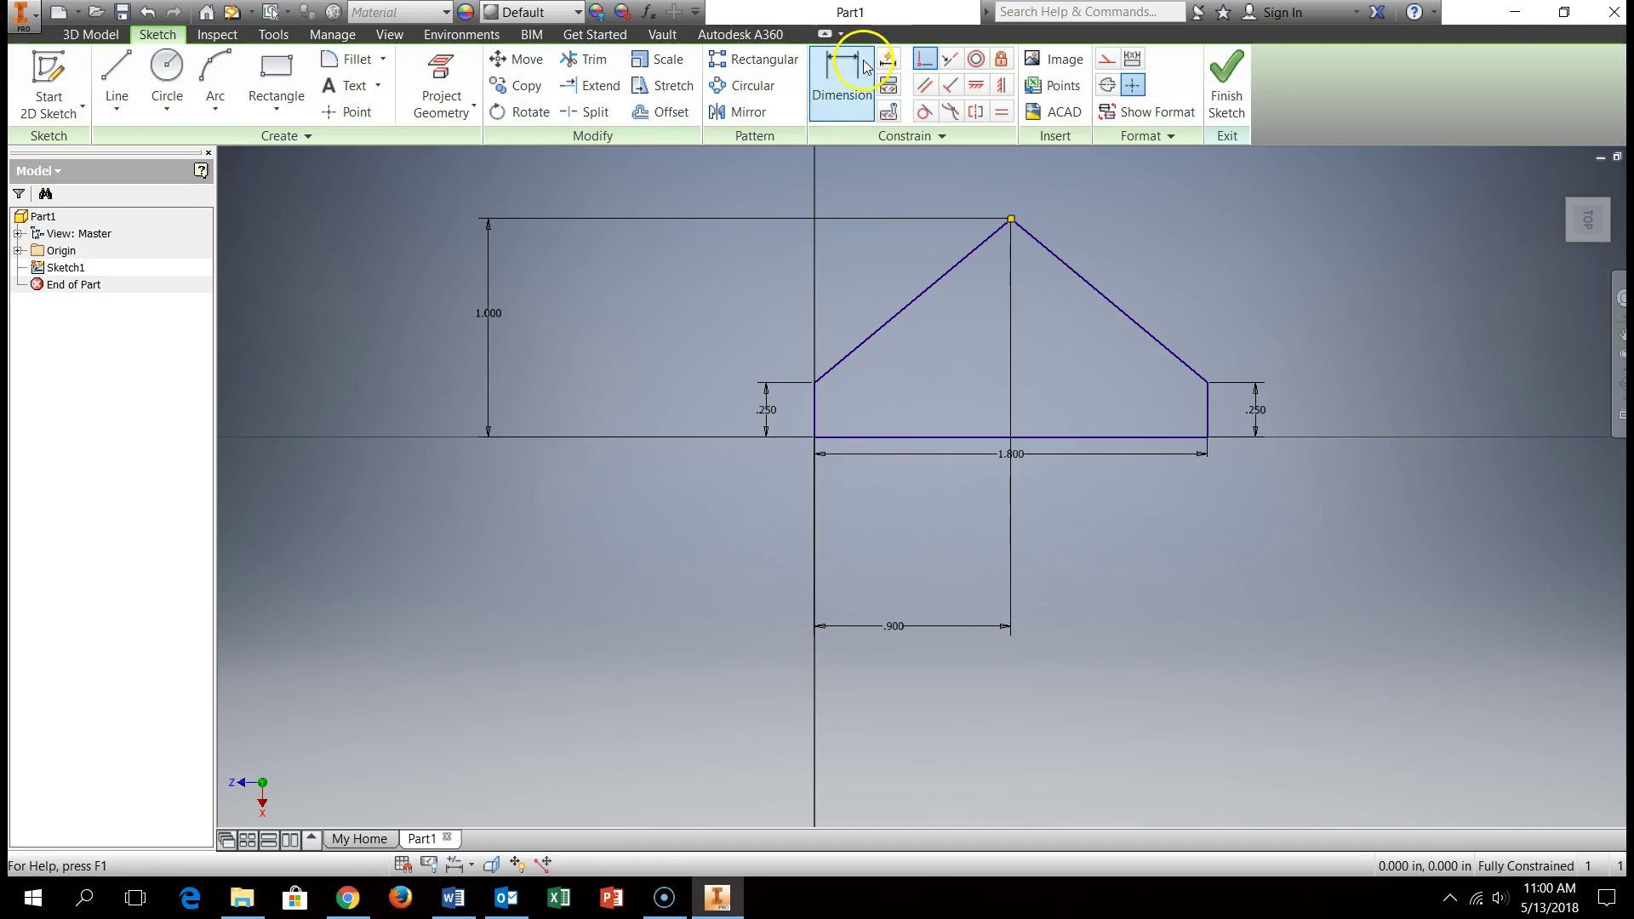
pyautogui.click(1011, 219)
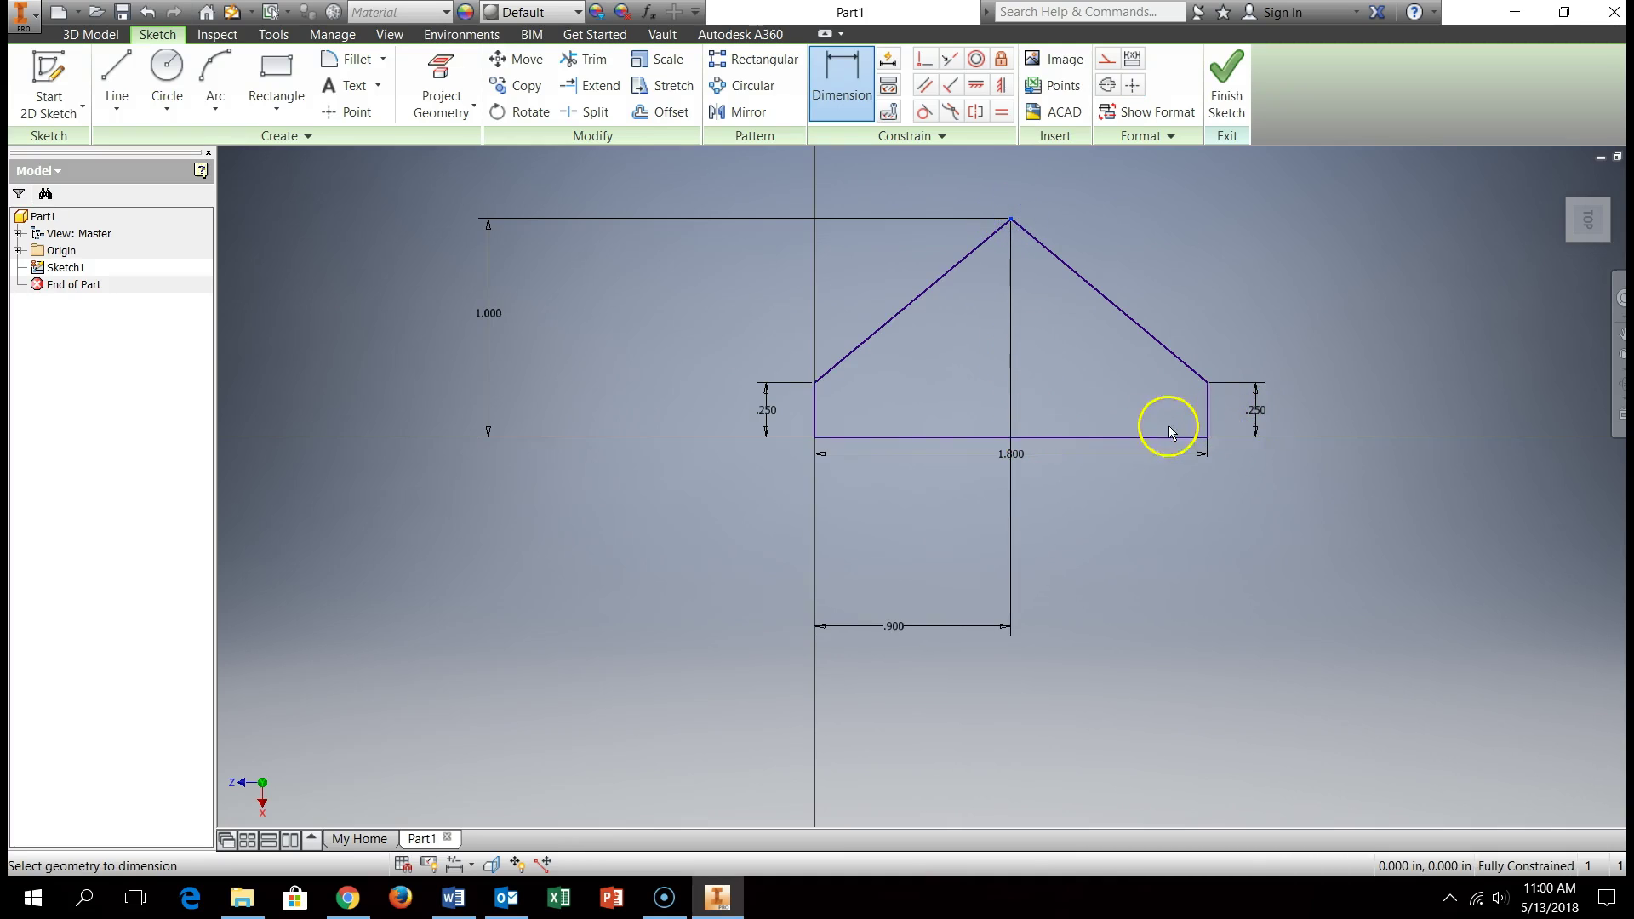
pyautogui.click(1208, 417)
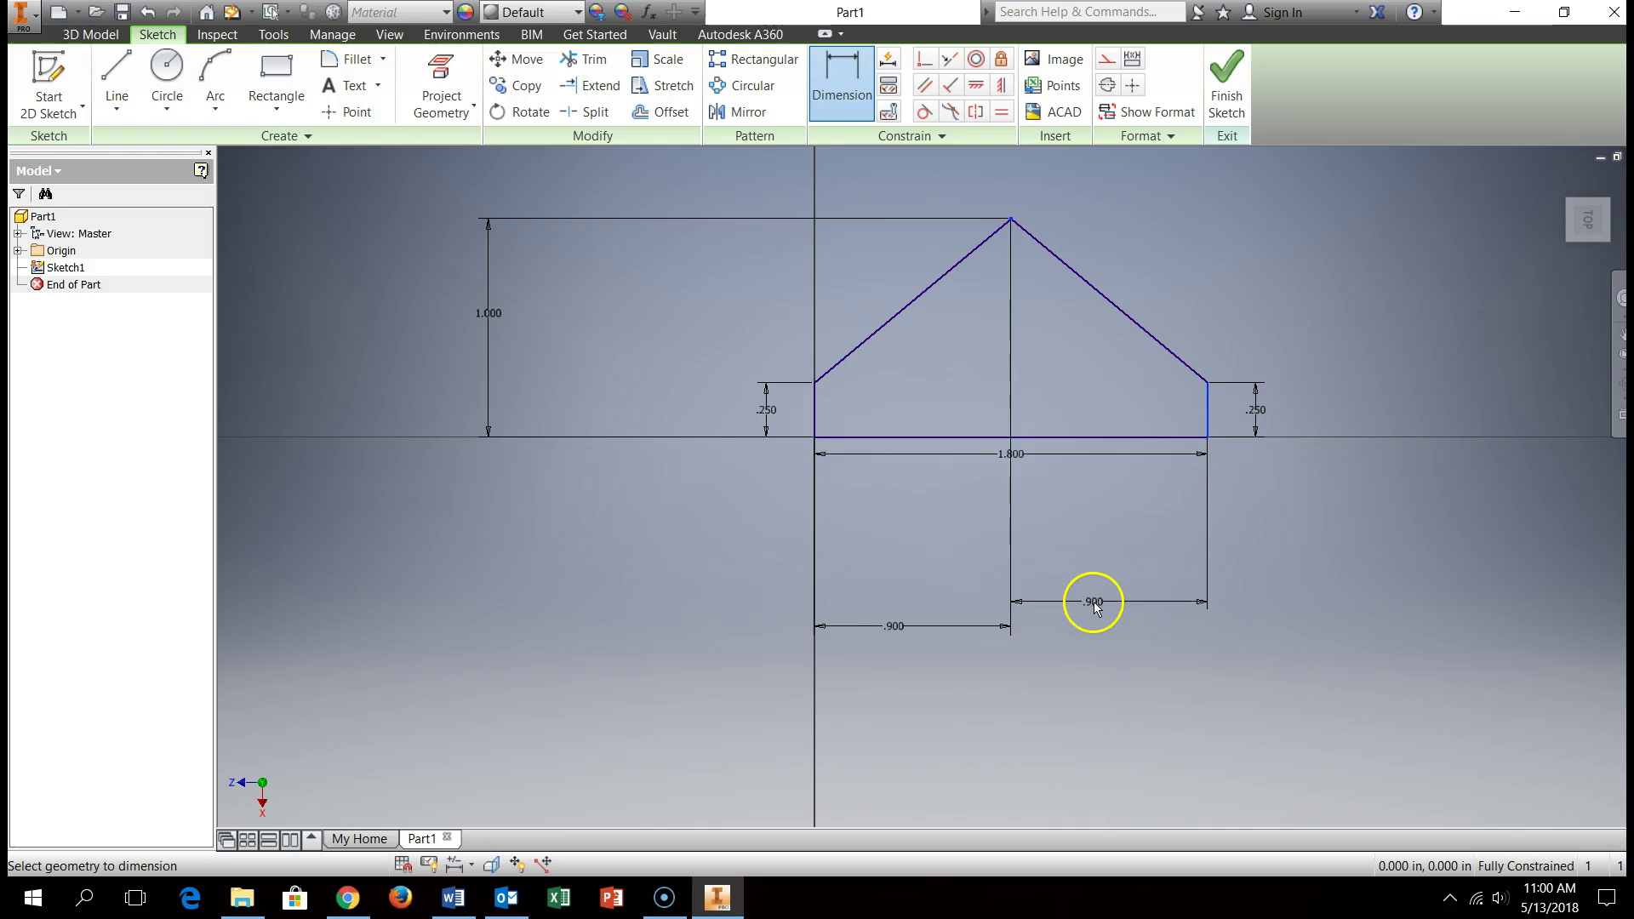
pyautogui.click(1097, 598)
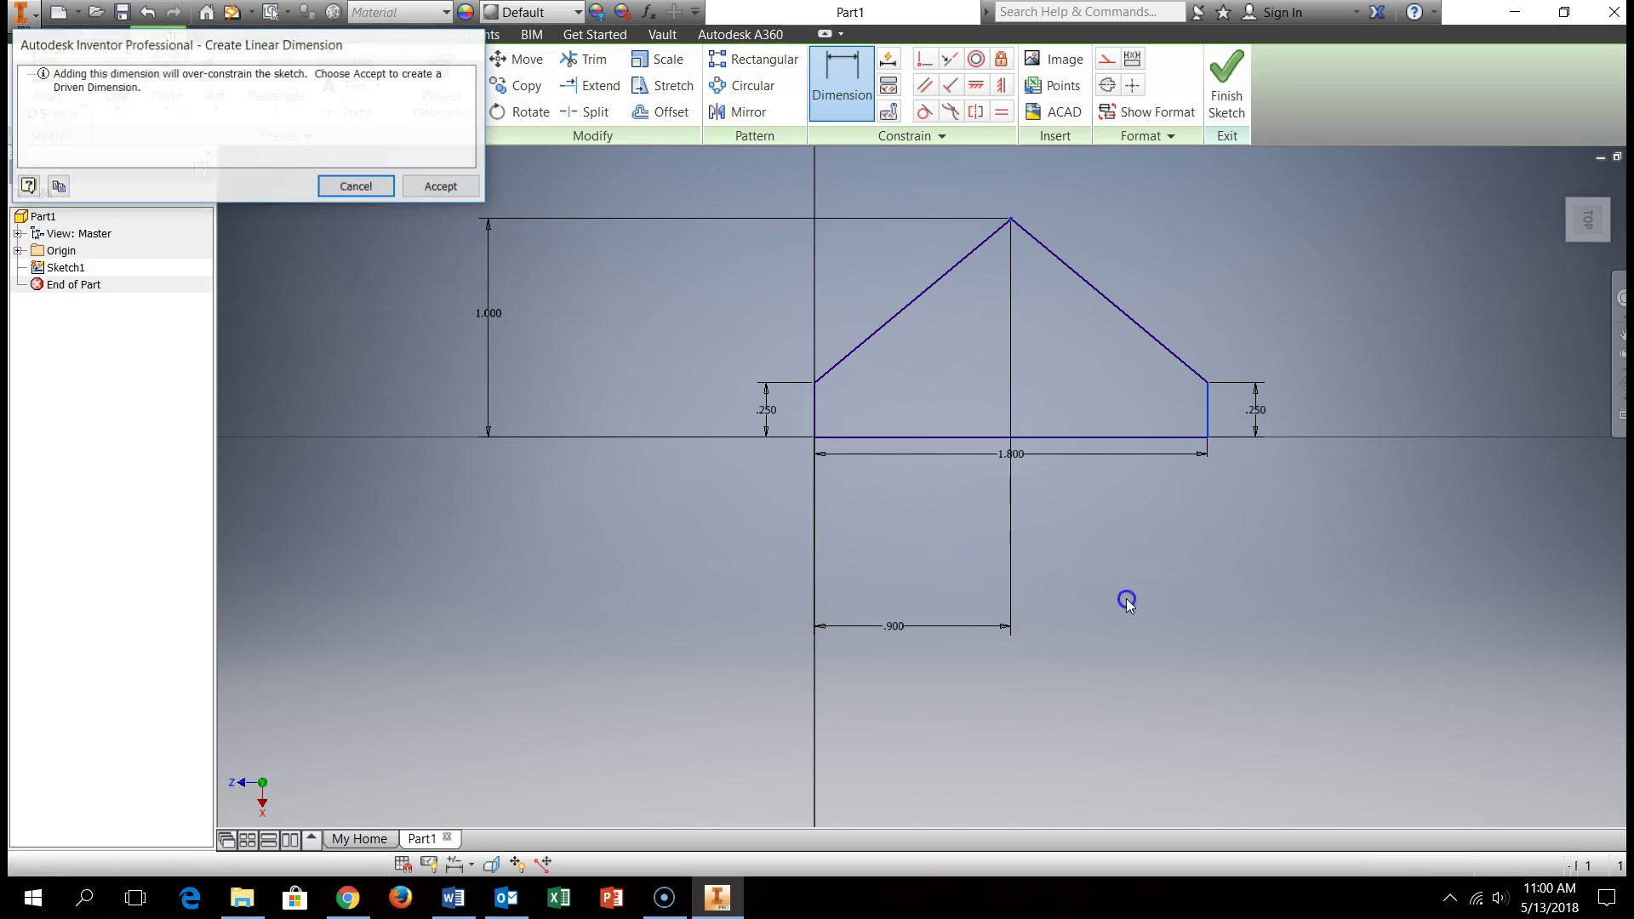
pyautogui.click(345, 184)
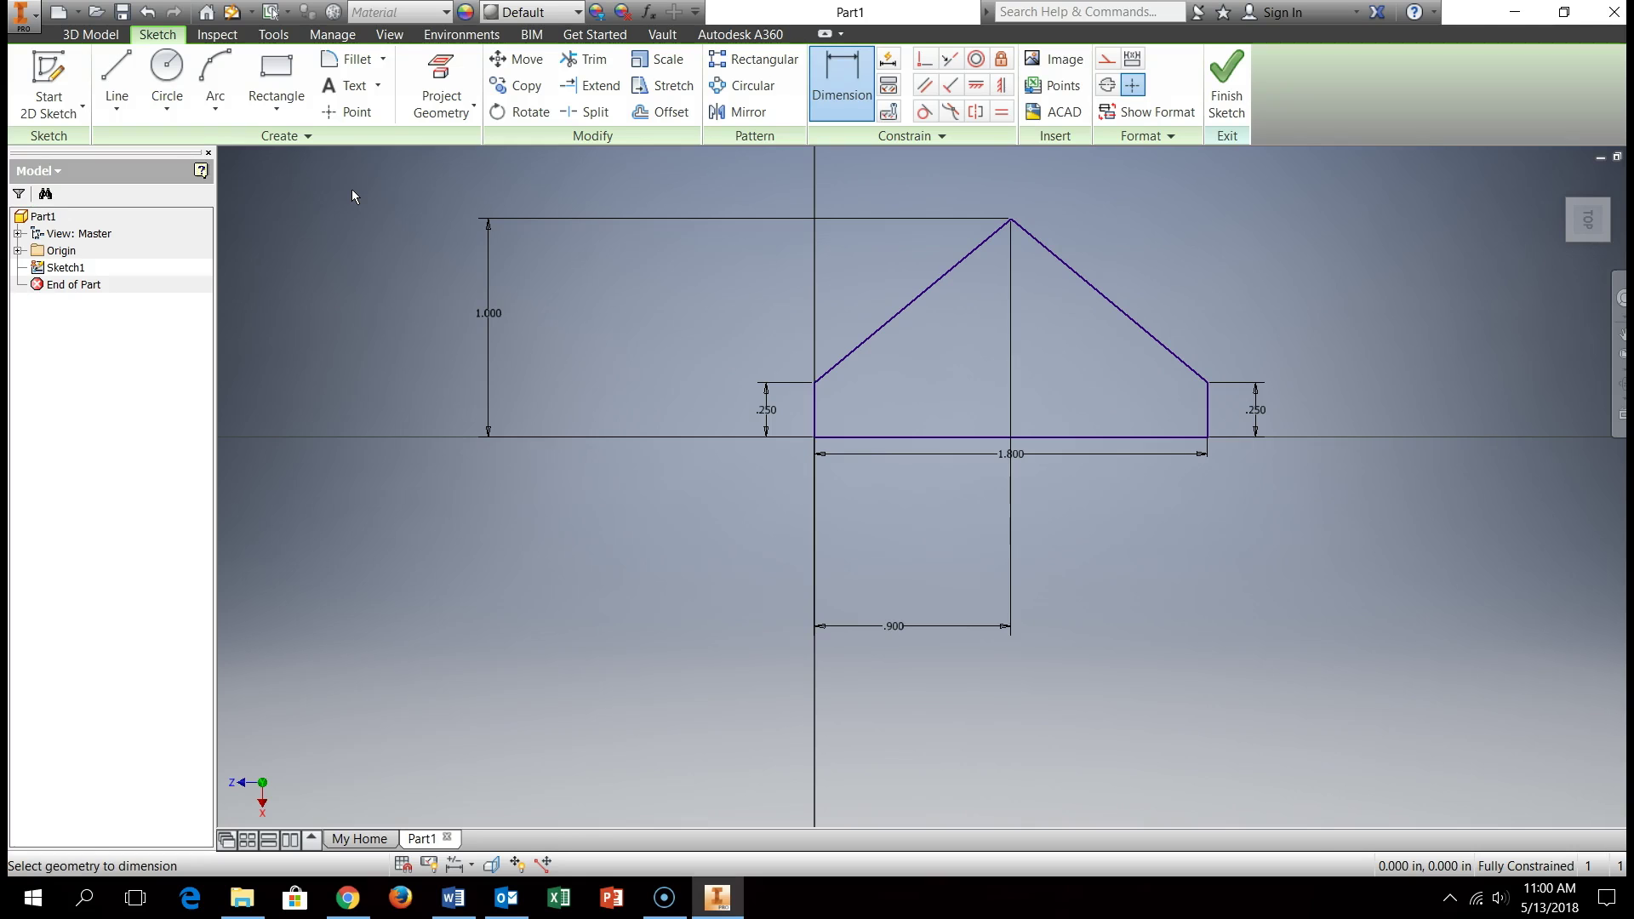
# - Finish the fully constrained base profile sketch and return to the 3D part environment
pyautogui.click(1227, 81)
pyautogui.moveTo(1124, 555); pyautogui.dragTo(896, 596, button='middle')
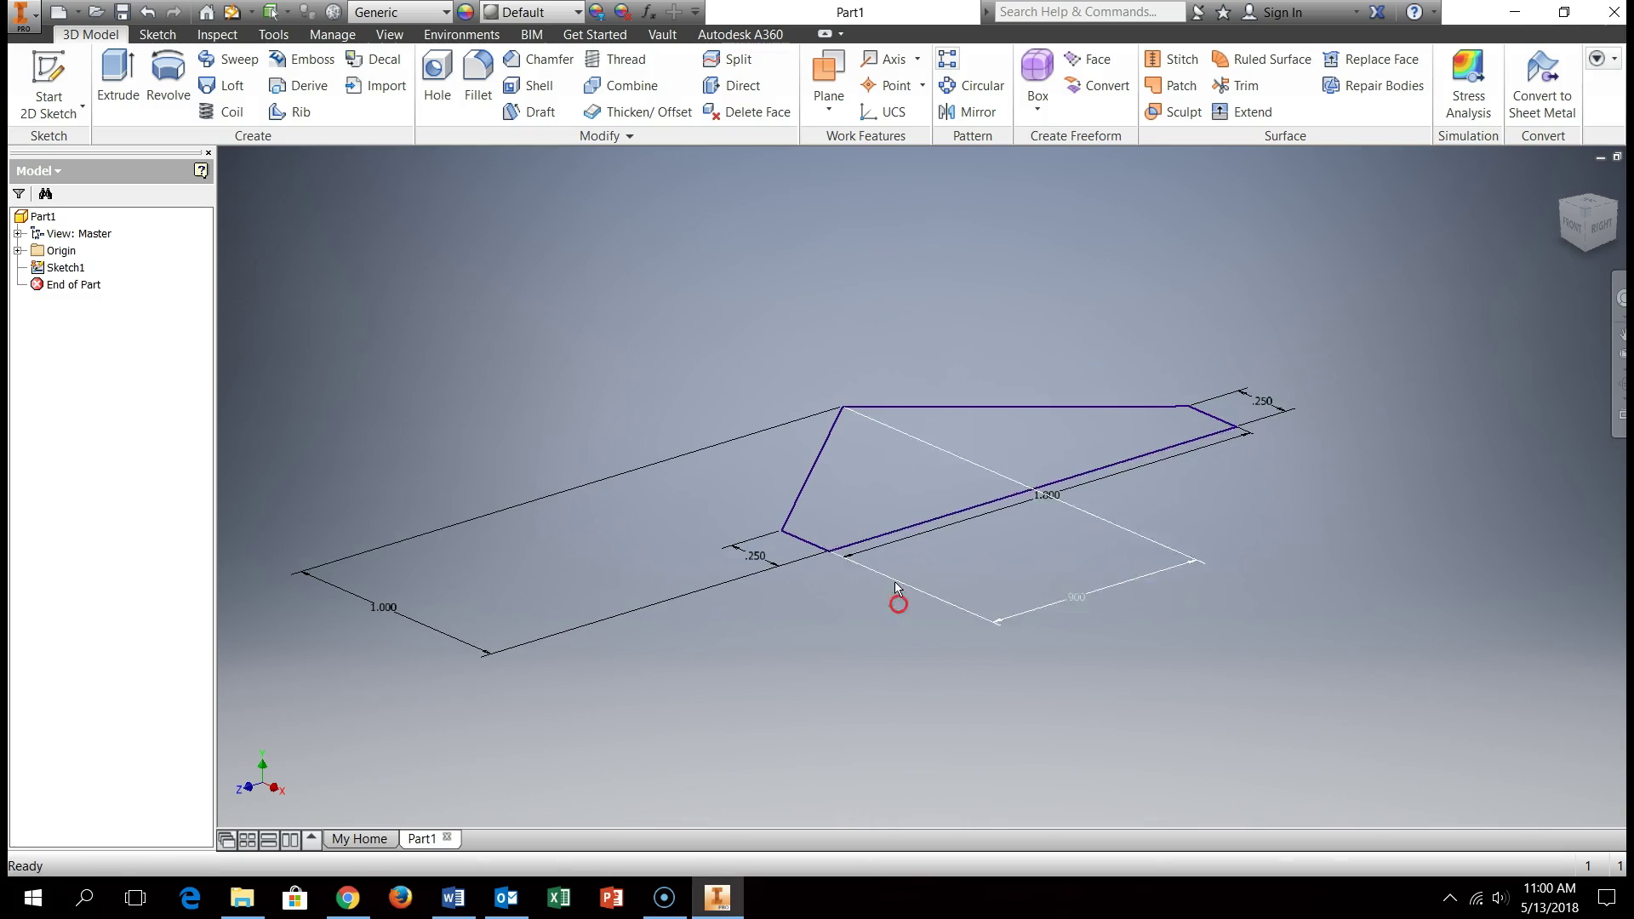
pyautogui.click(840, 106)
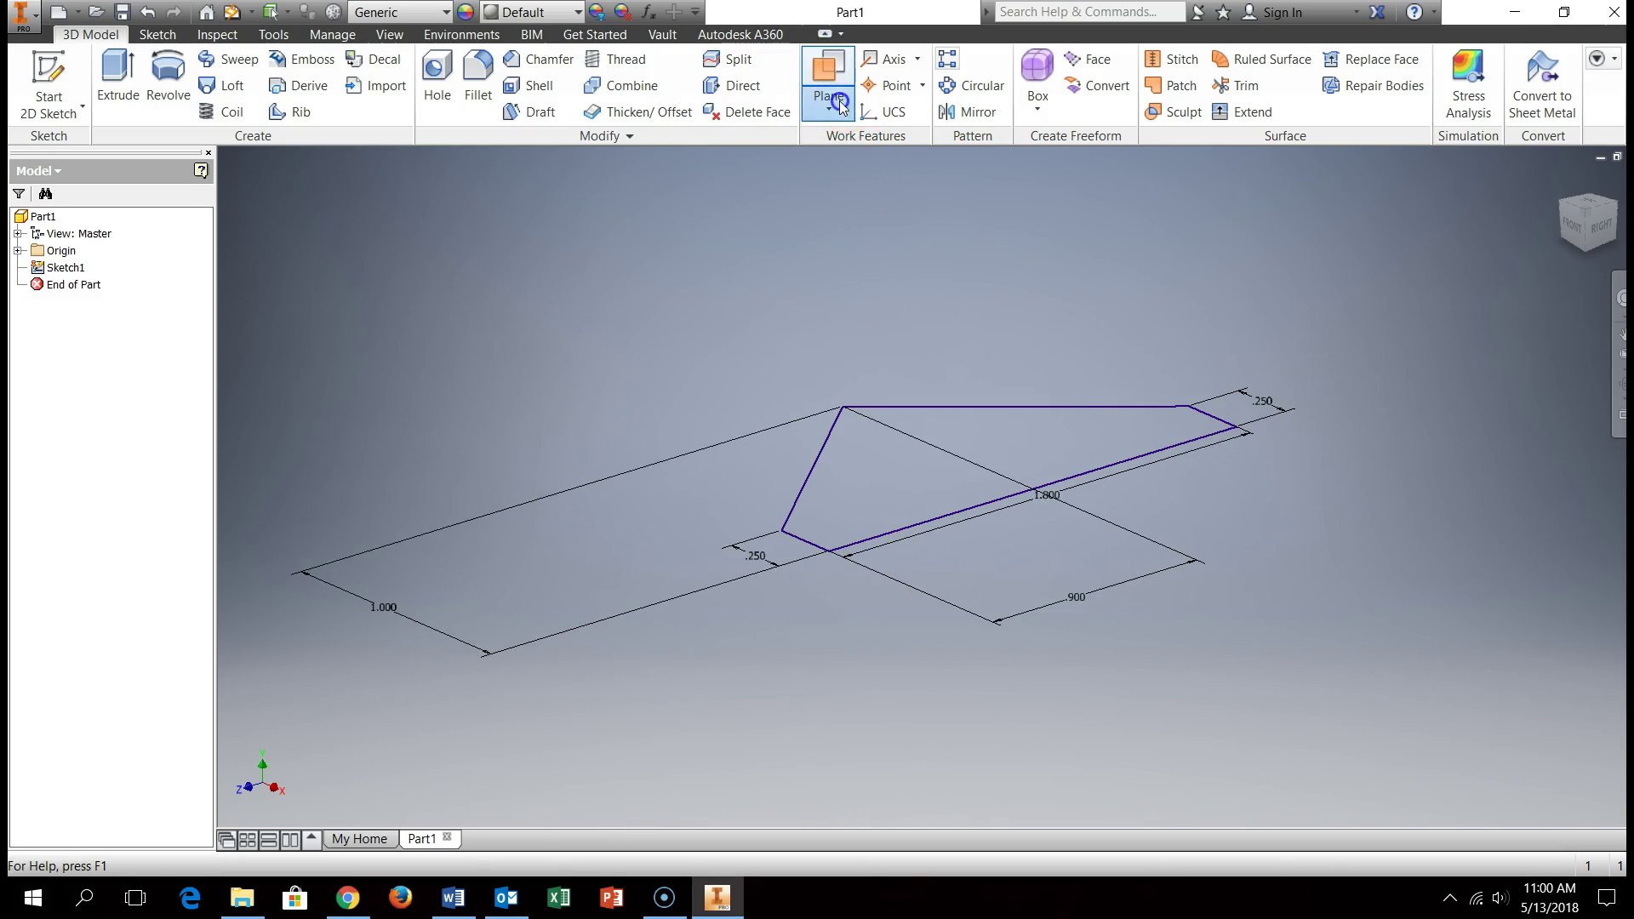
pyautogui.click(859, 195)
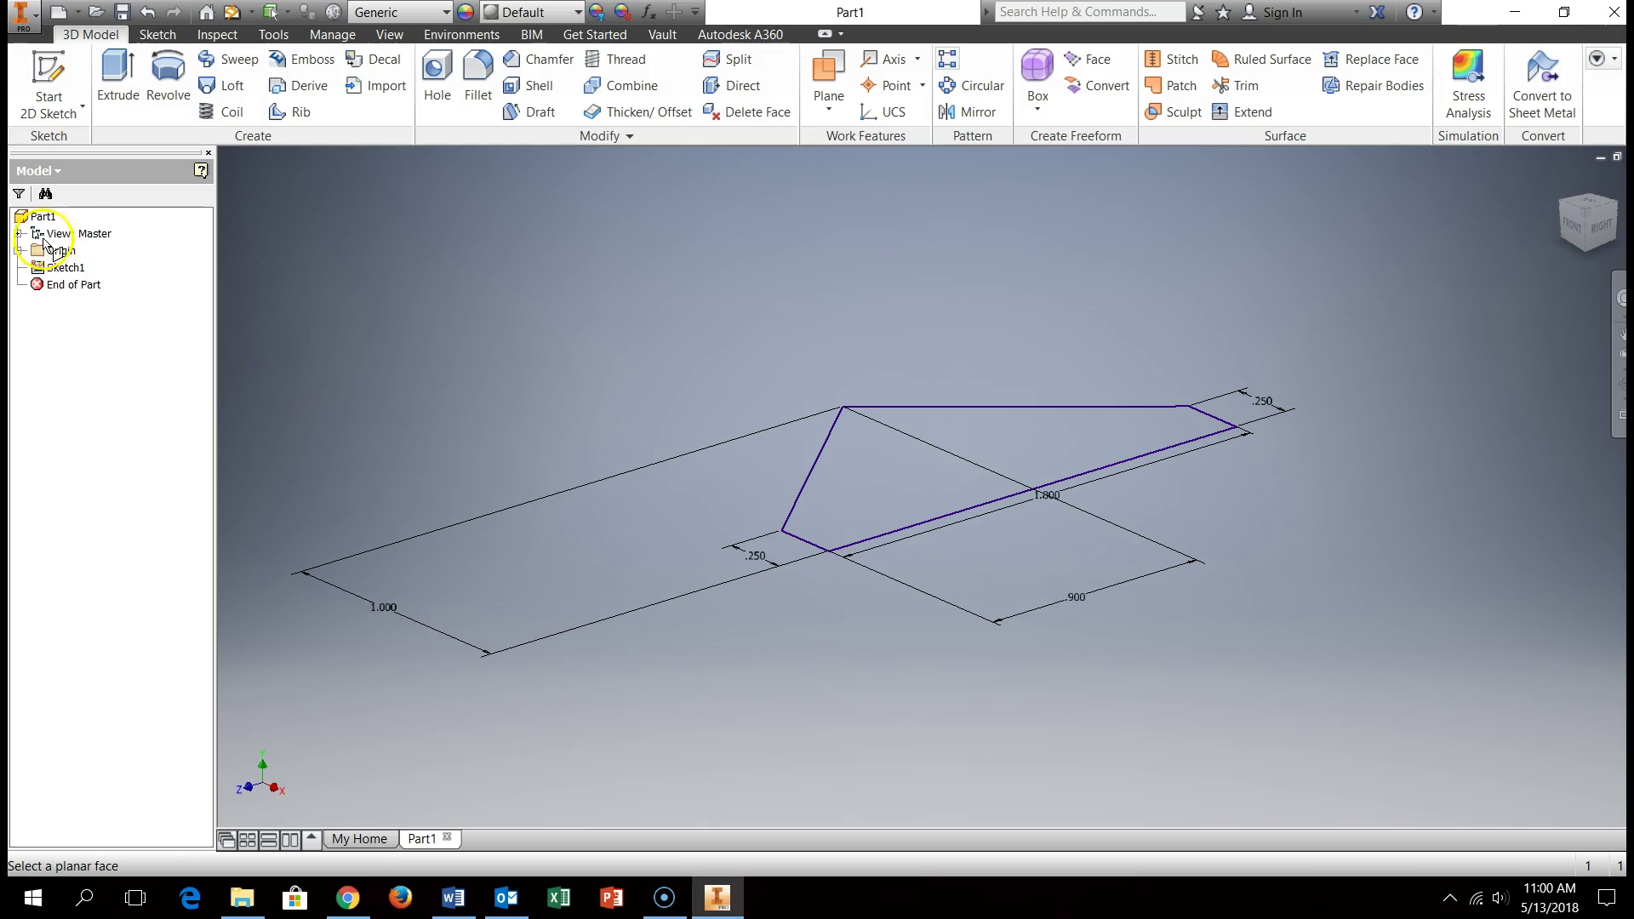
pyautogui.click(17, 250)
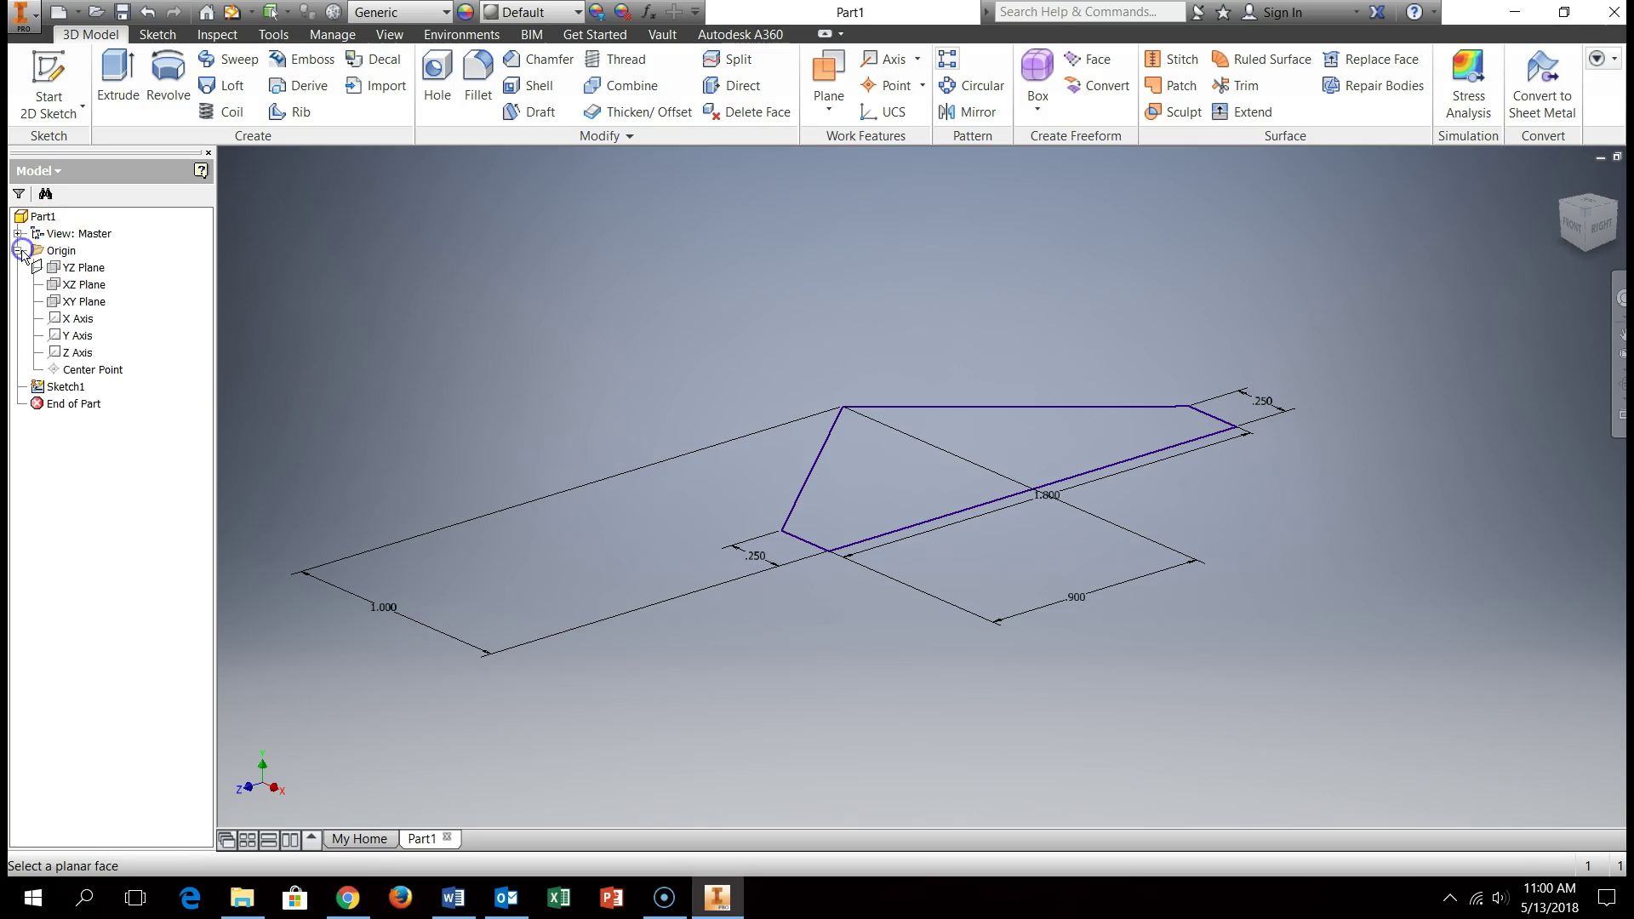
pyautogui.click(54, 284)
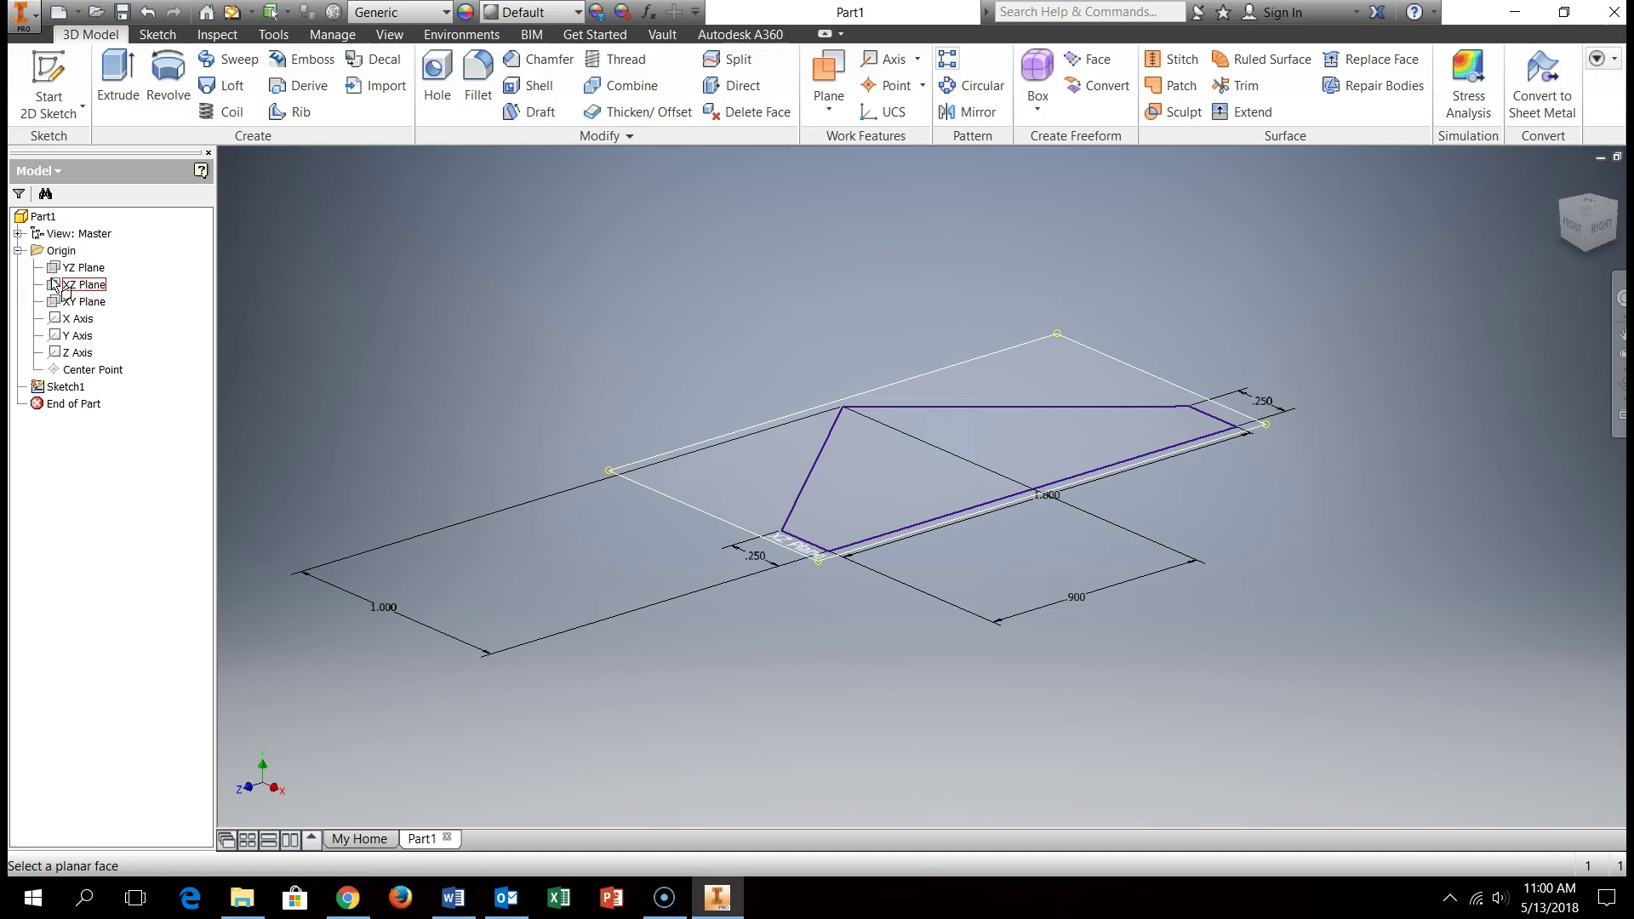
pyautogui.rightClick(162, 283)
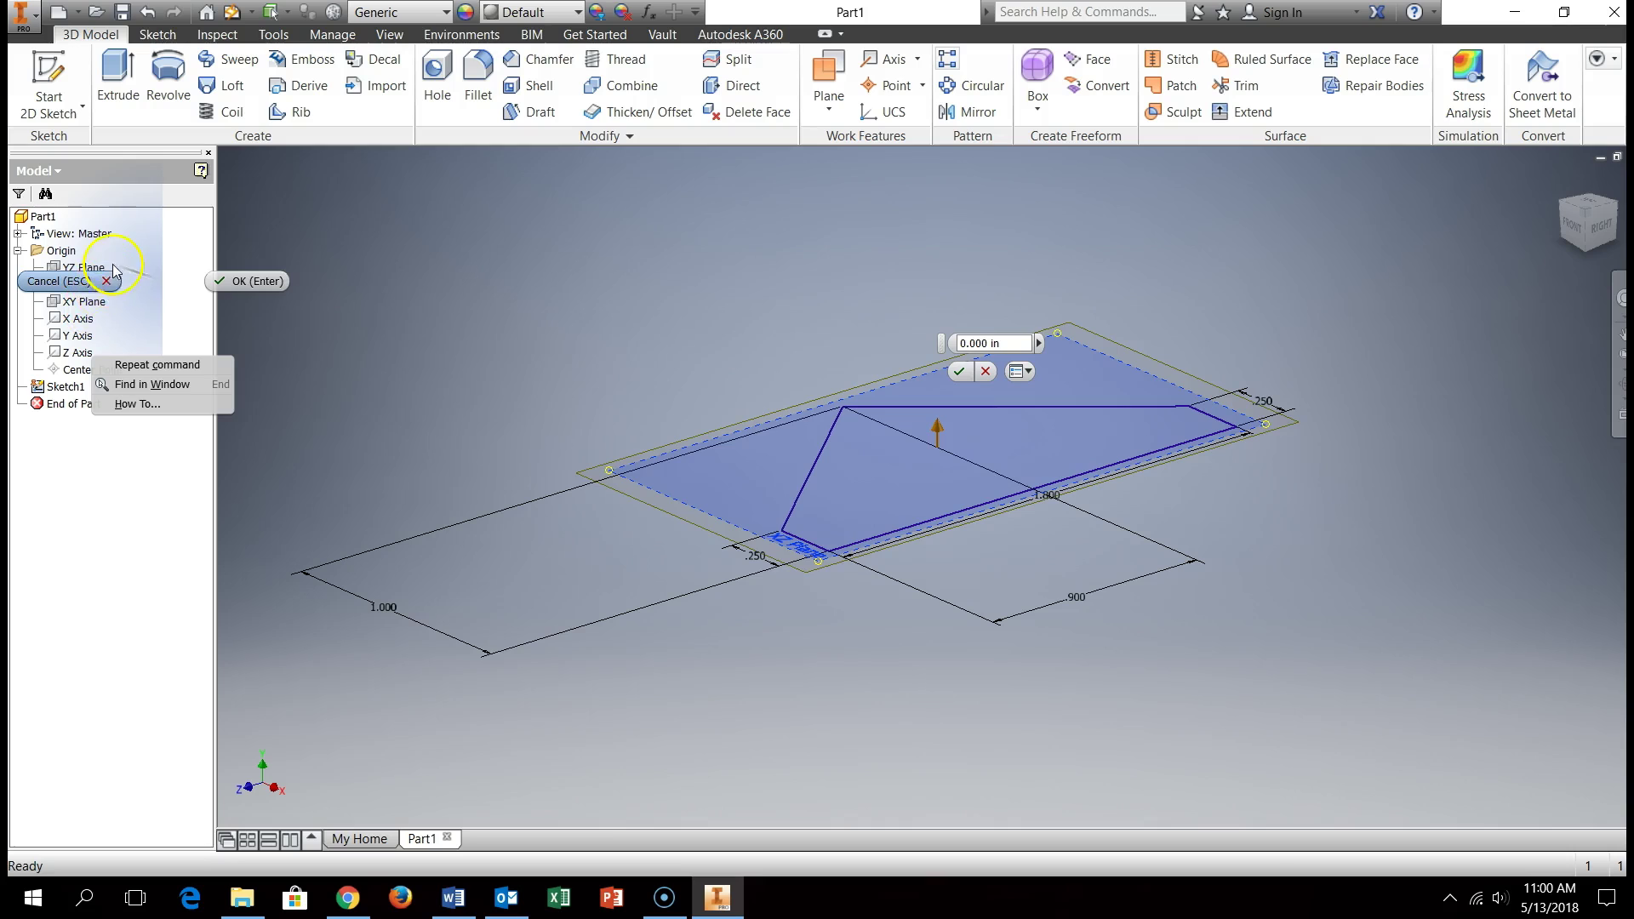
pyautogui.click(101, 282)
# - Make the XZ origin plane visible and create a work plane offset 0.75 in from it, checking the height in the Word drawing
pyautogui.rightClick(83, 292)
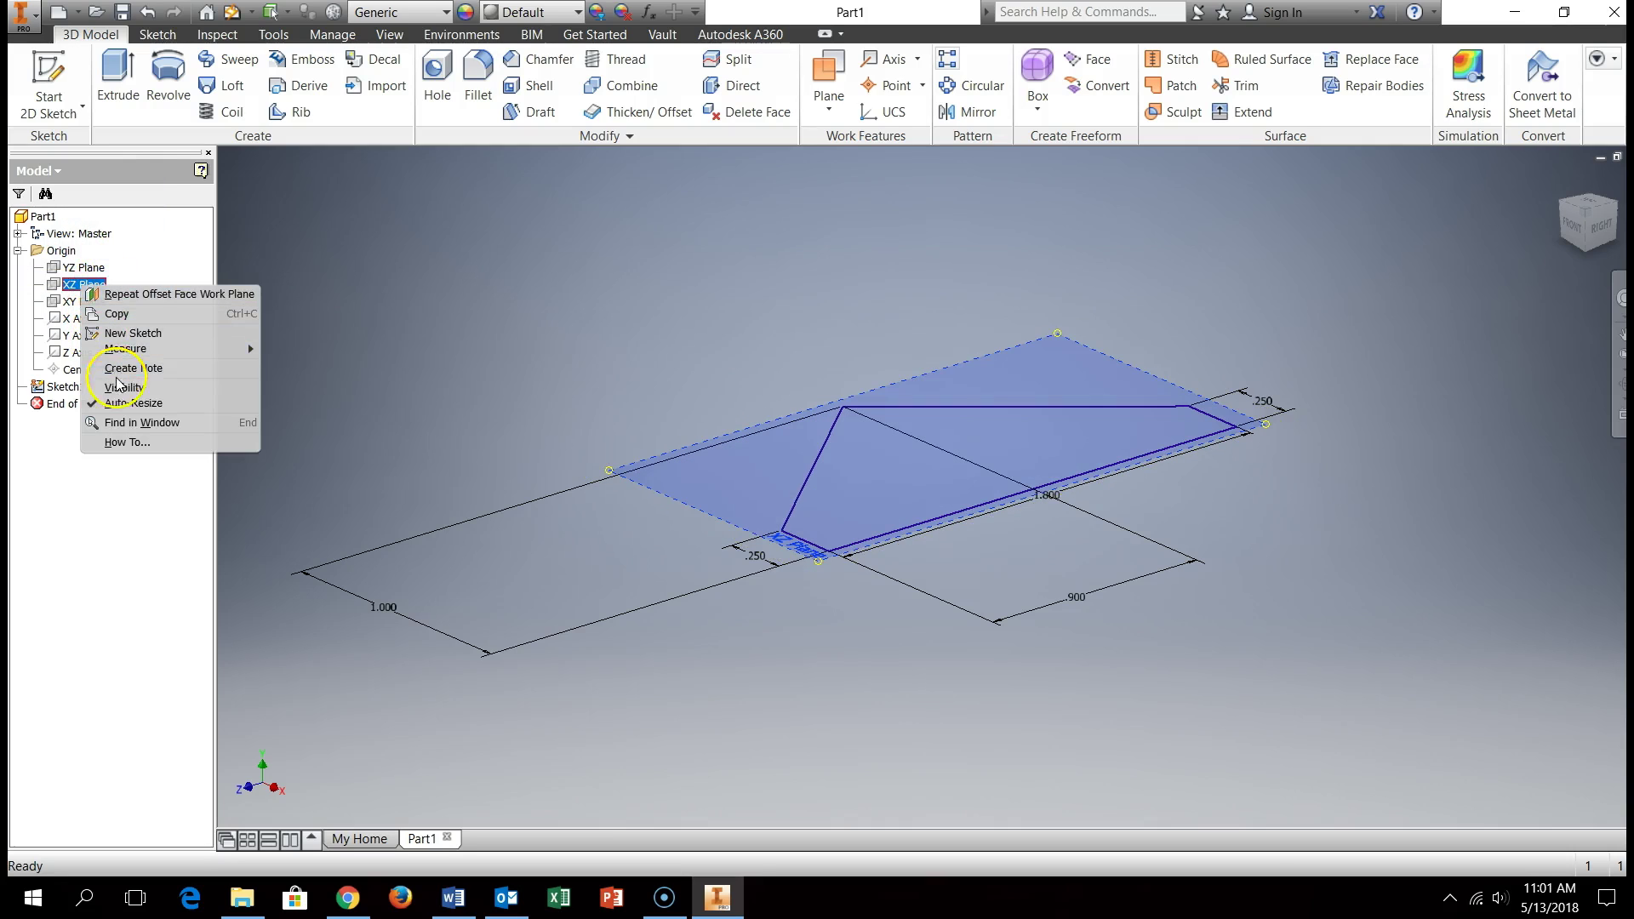
pyautogui.click(122, 388)
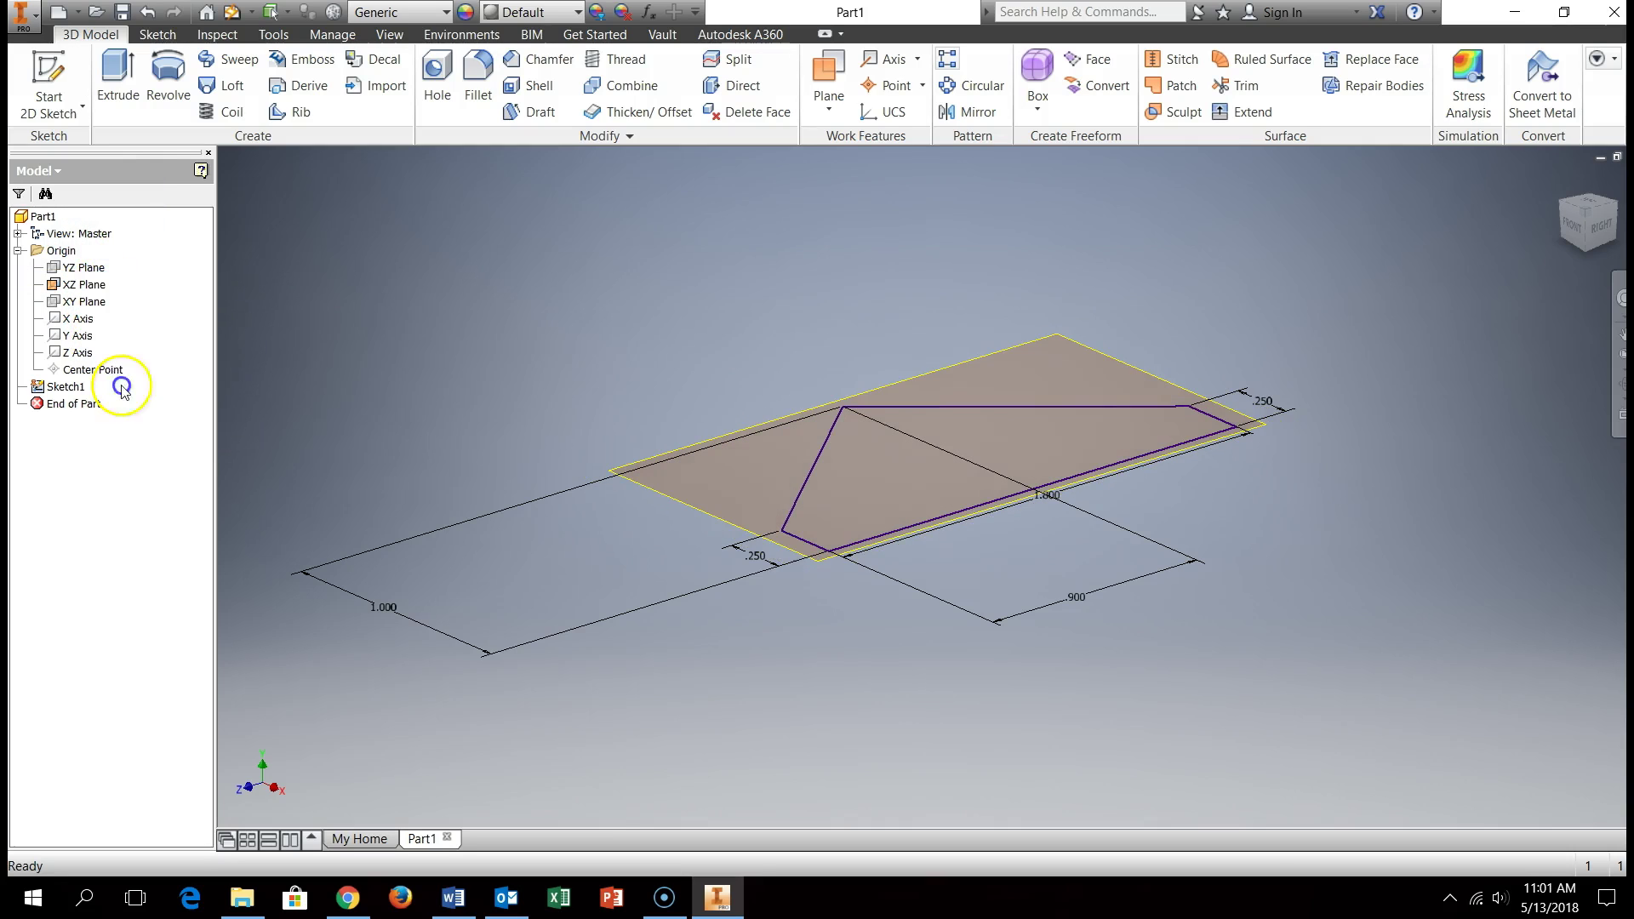
pyautogui.click(827, 110)
pyautogui.click(823, 187)
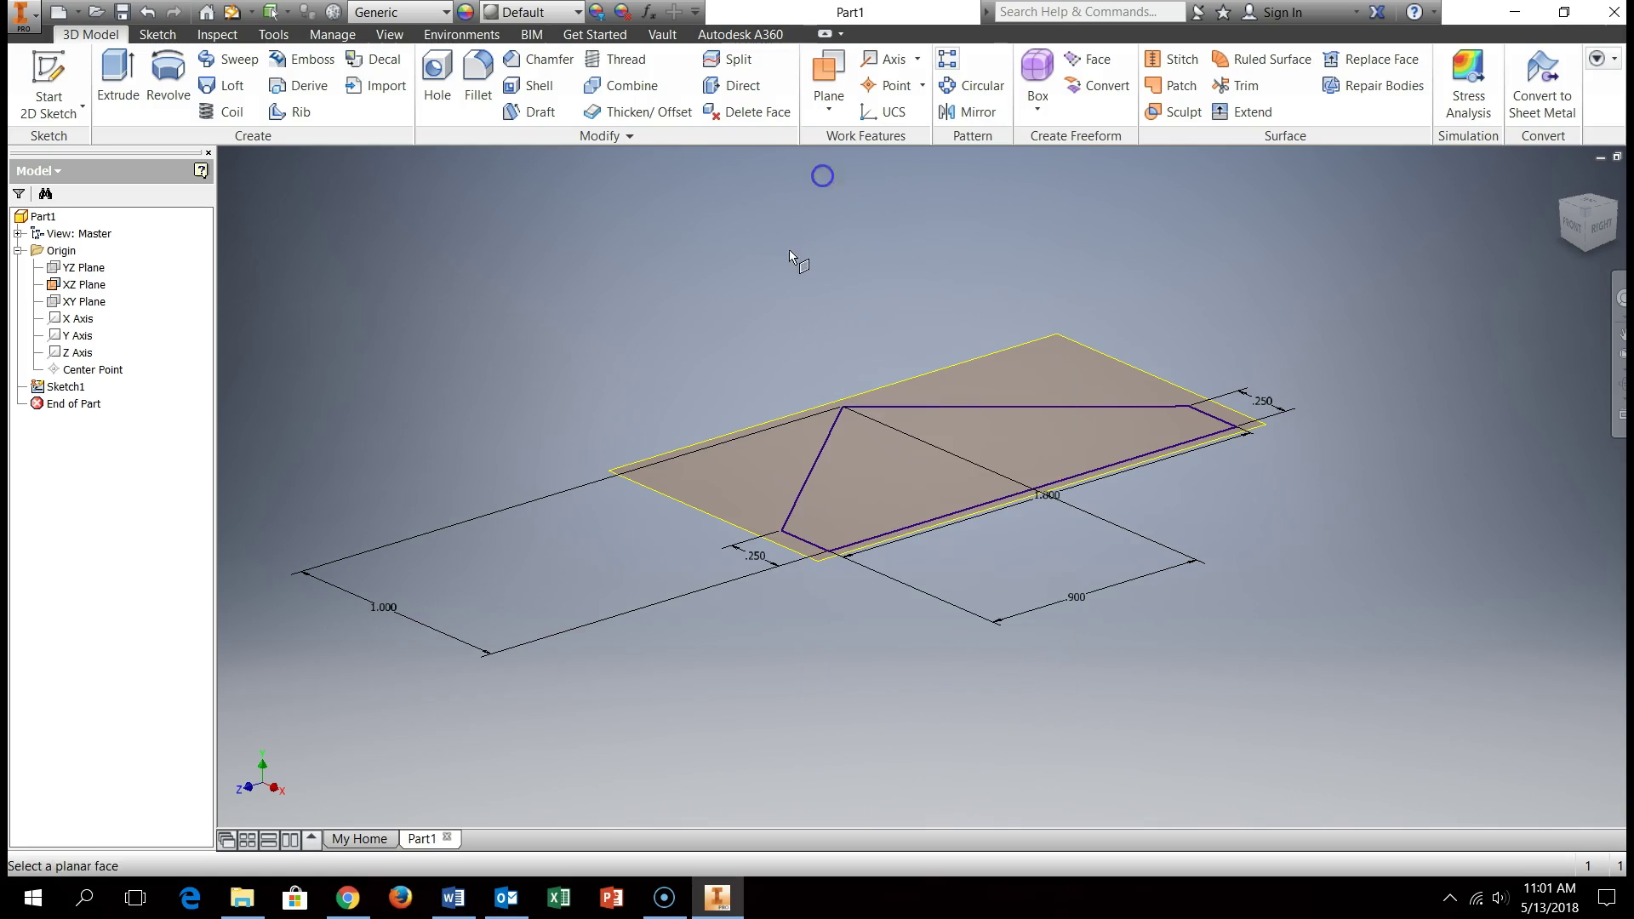
pyautogui.click(700, 512)
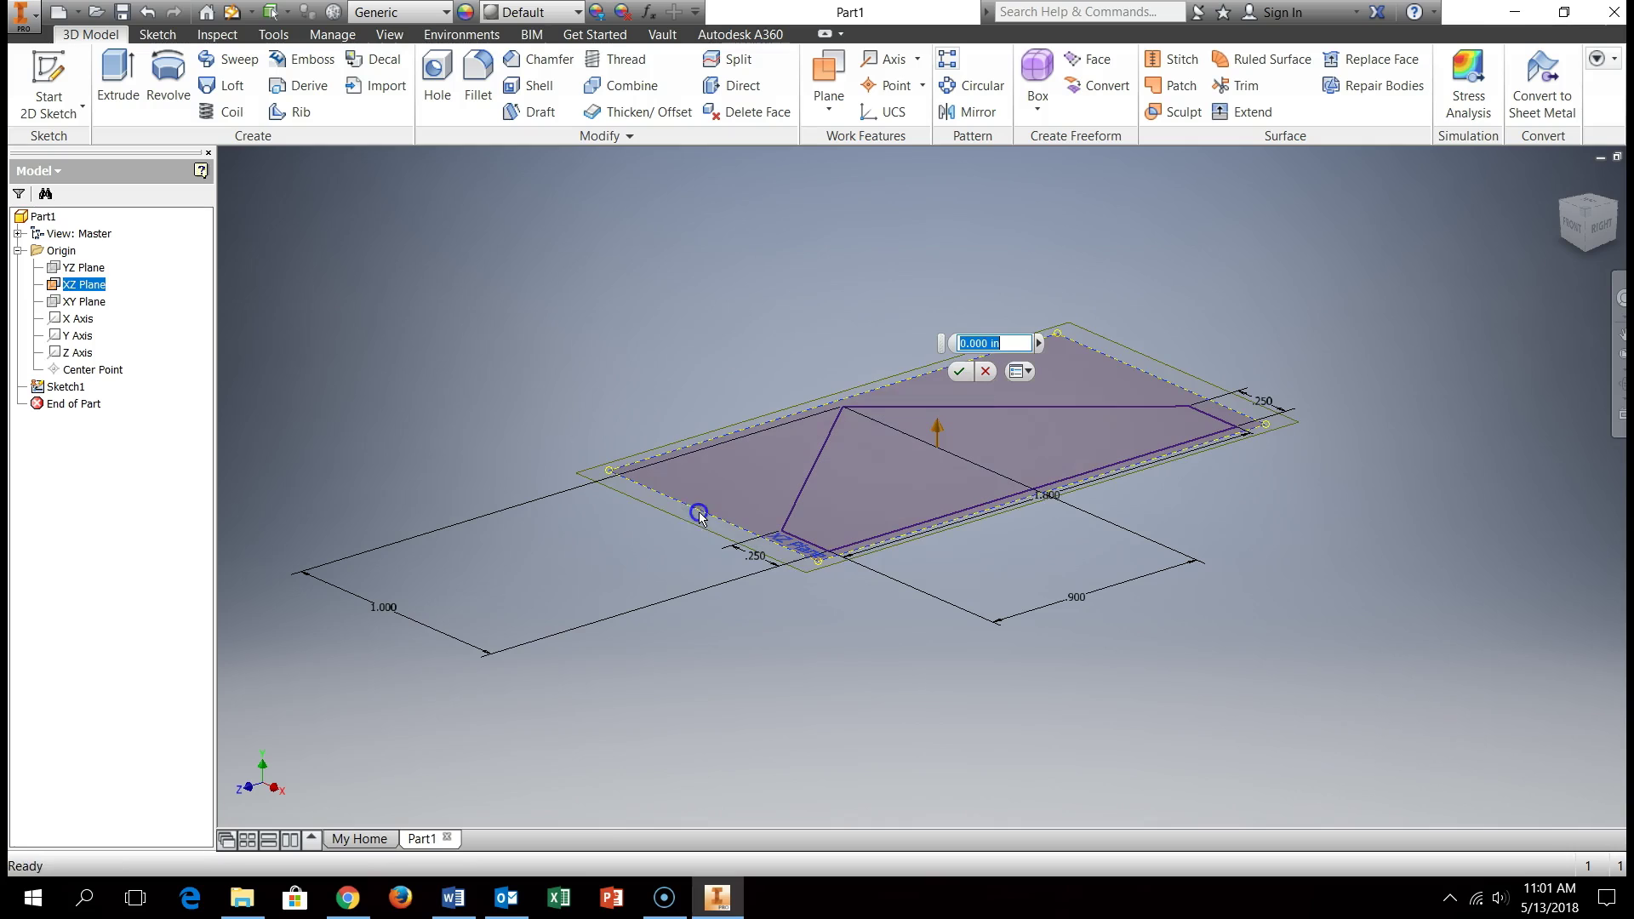
pyautogui.click(453, 898)
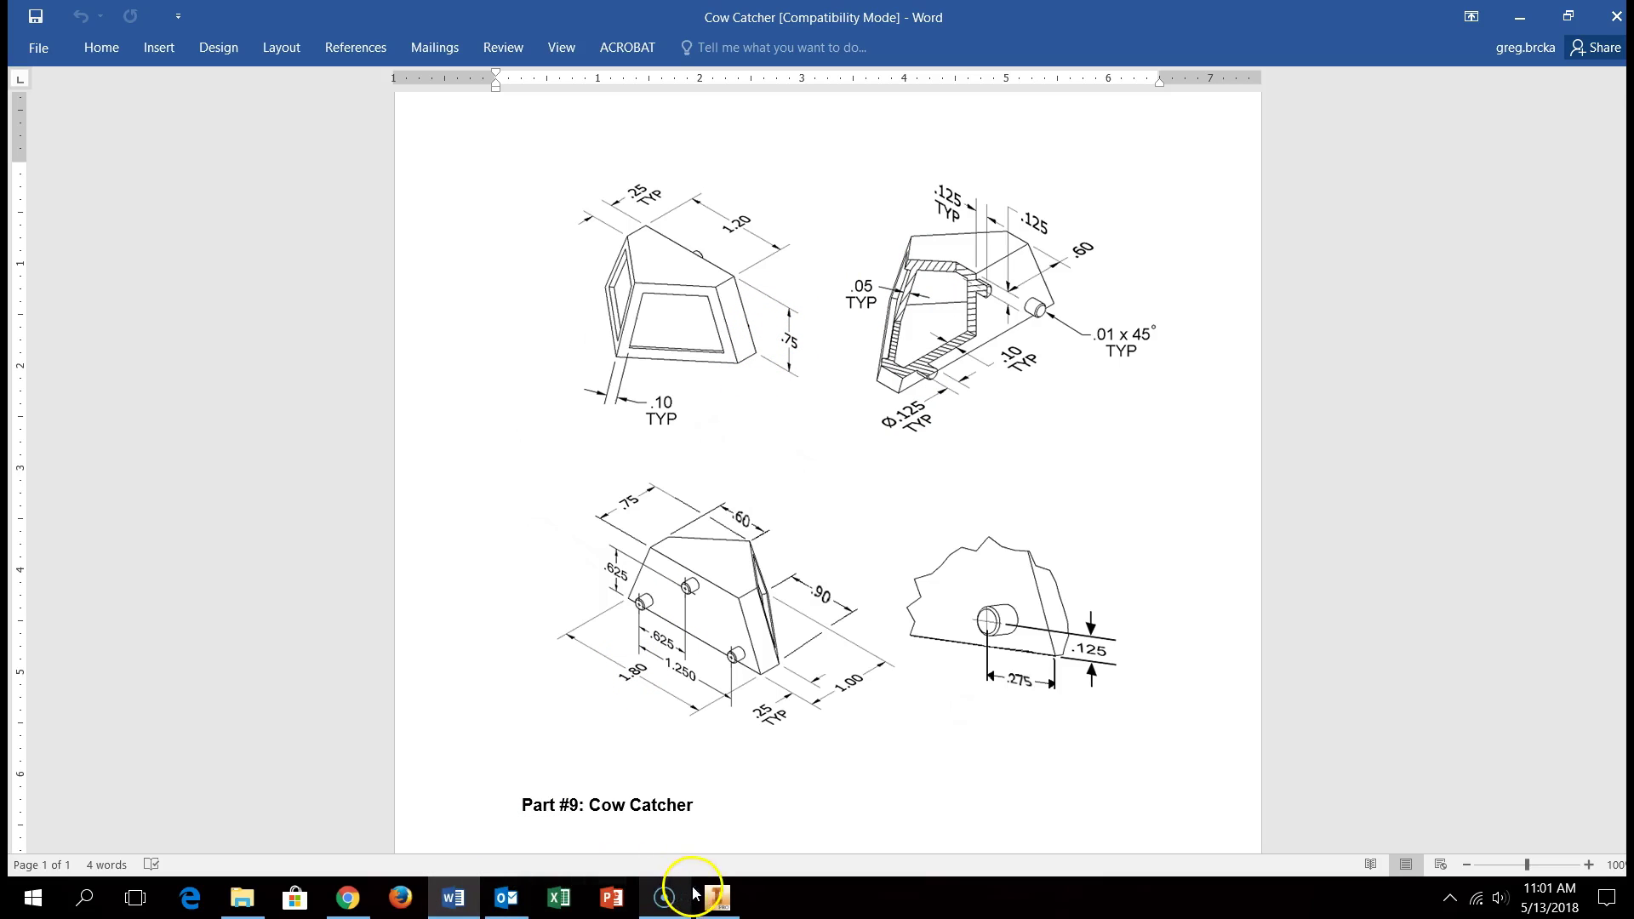
pyautogui.click(723, 904)
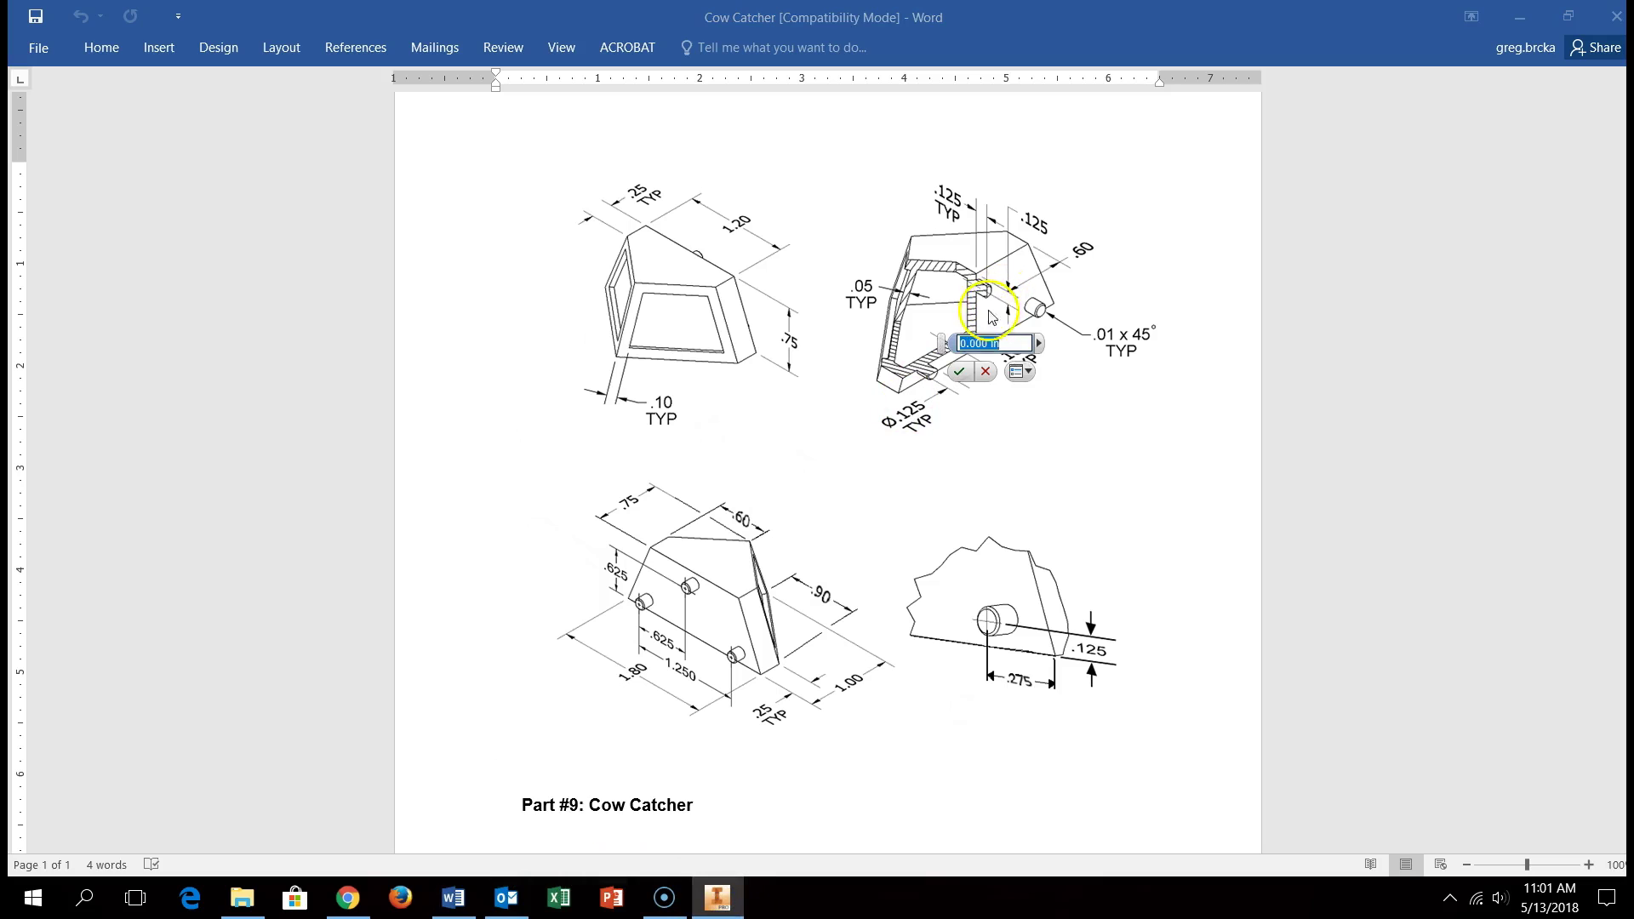
pyautogui.click(713, 907)
pyautogui.click(713, 907)
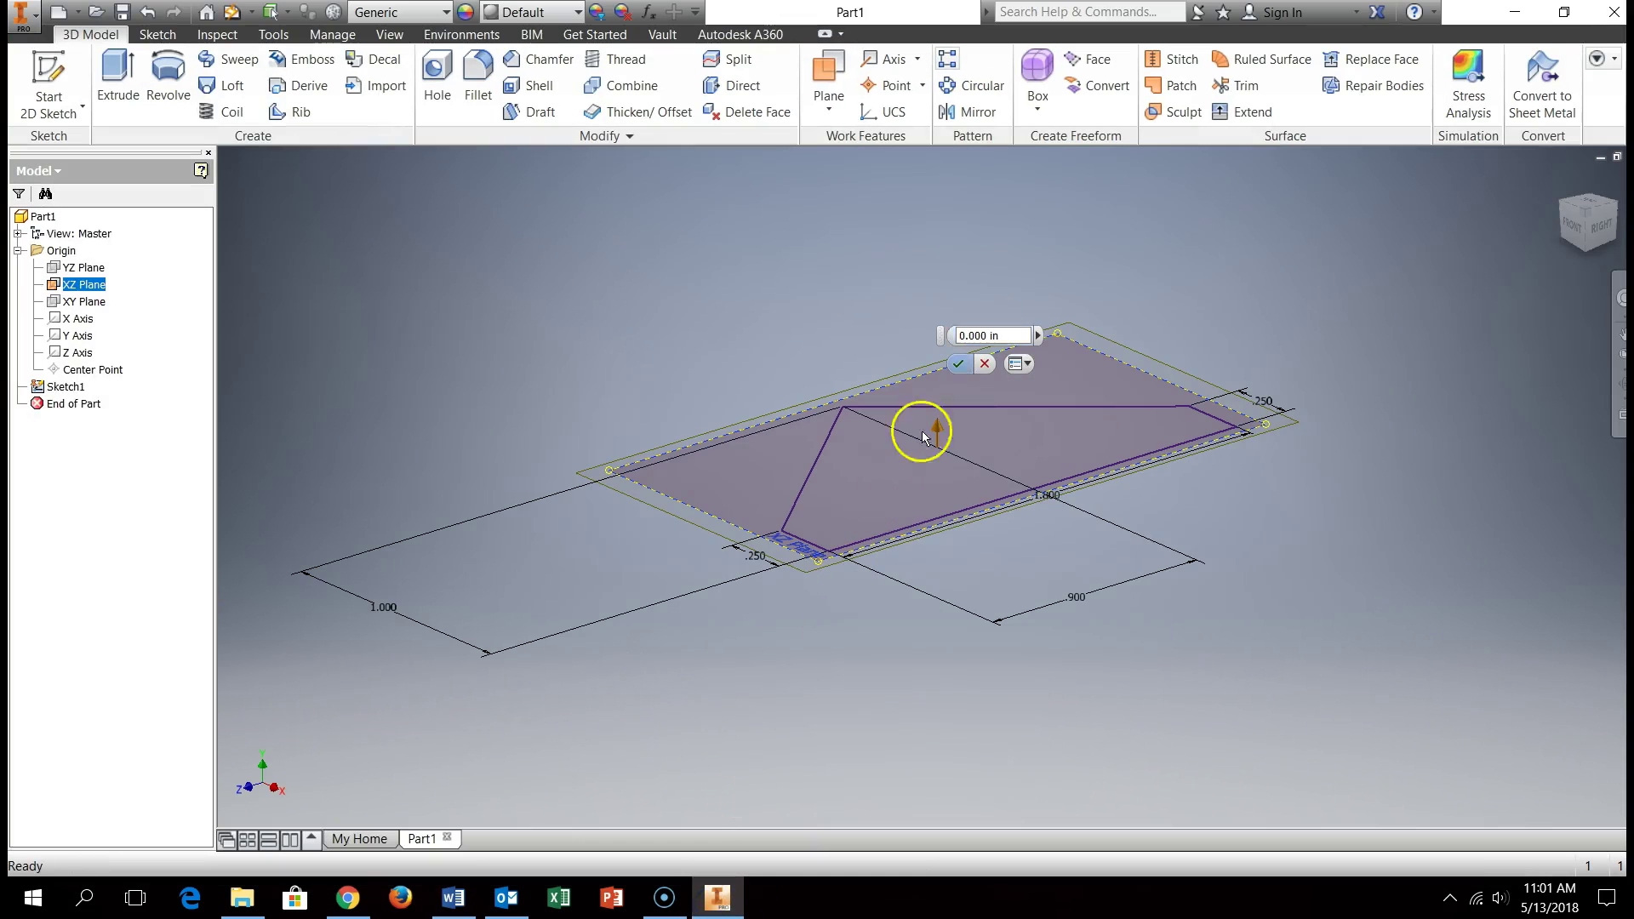
pyautogui.click(985, 336)
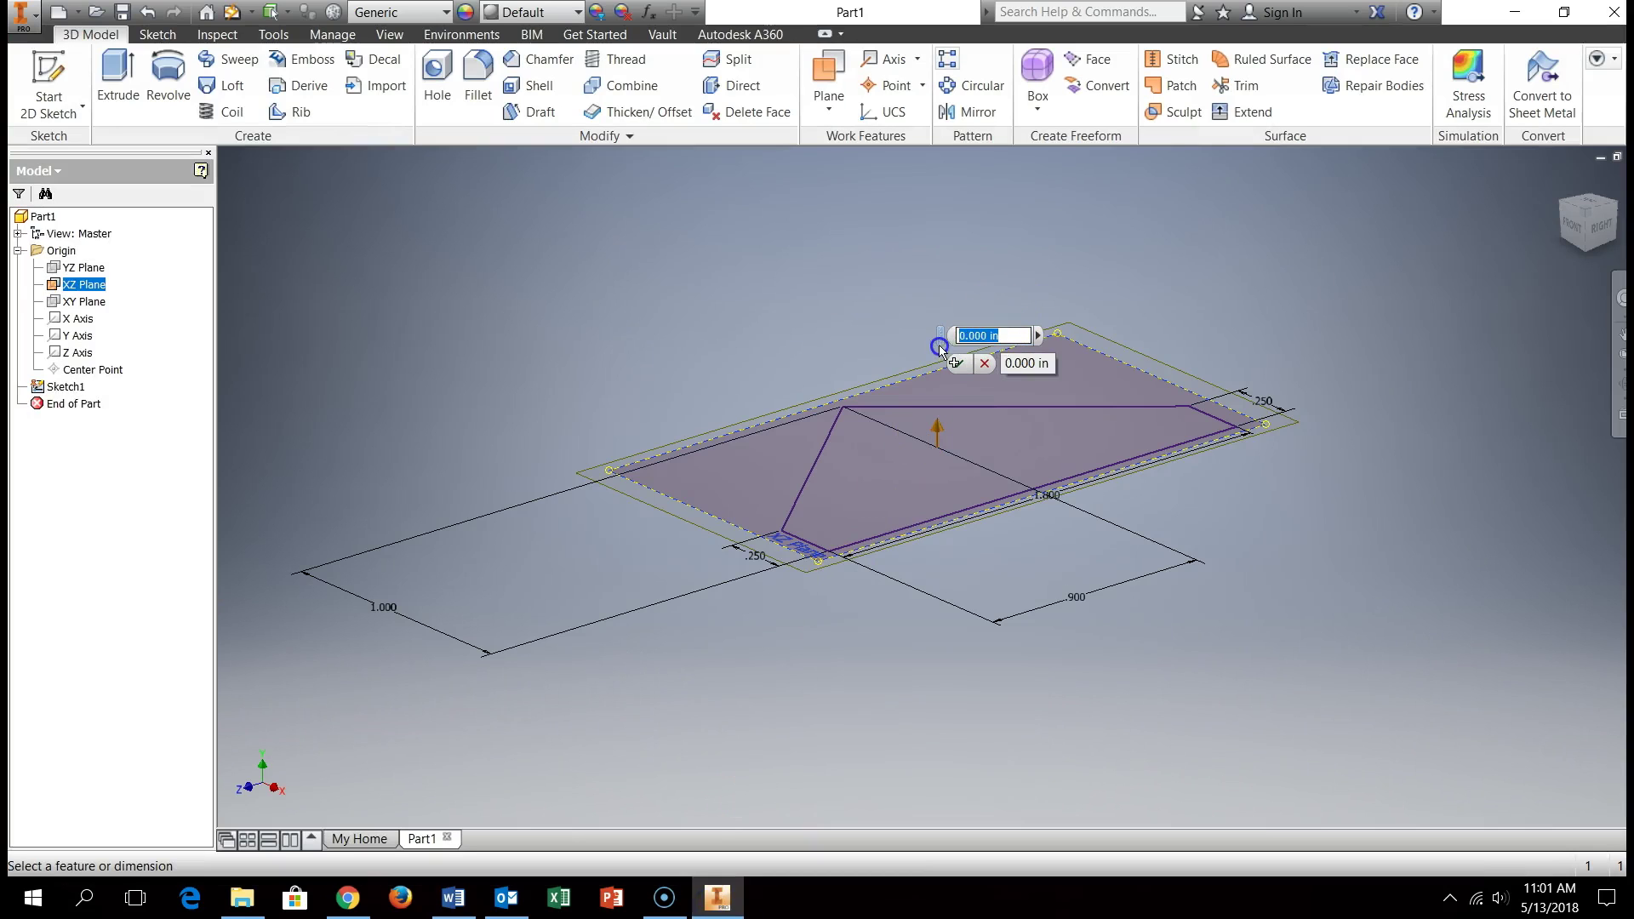
pyautogui.write('.75')
pyautogui.press('Return')
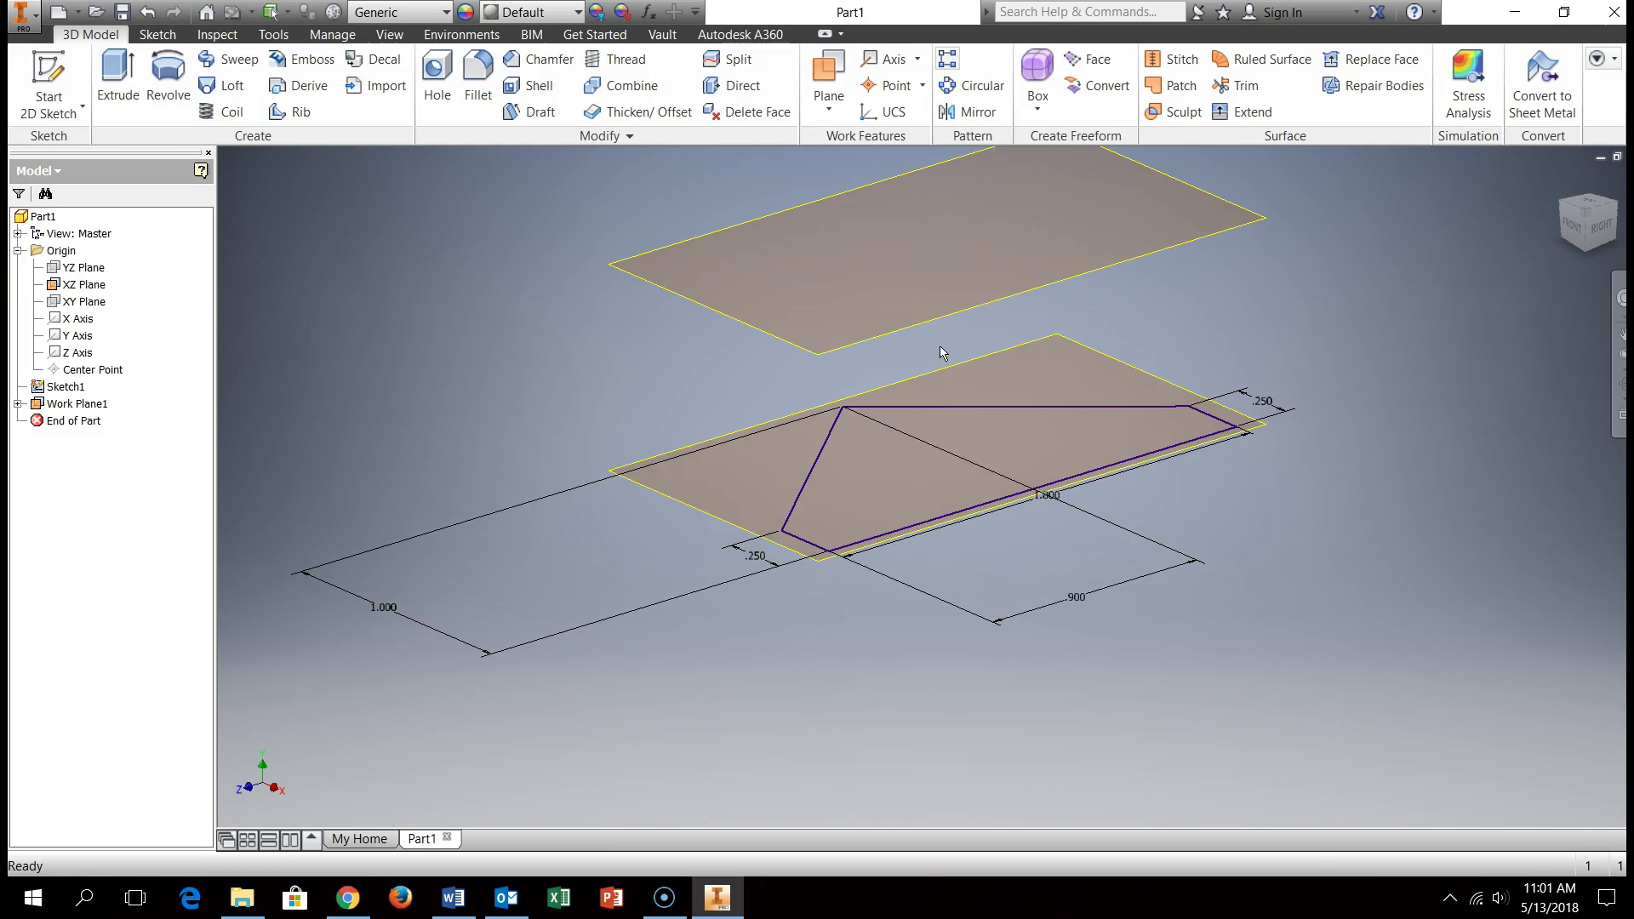
# - Start a new sketch on the offset work plane
pyautogui.rightClick(962, 164)
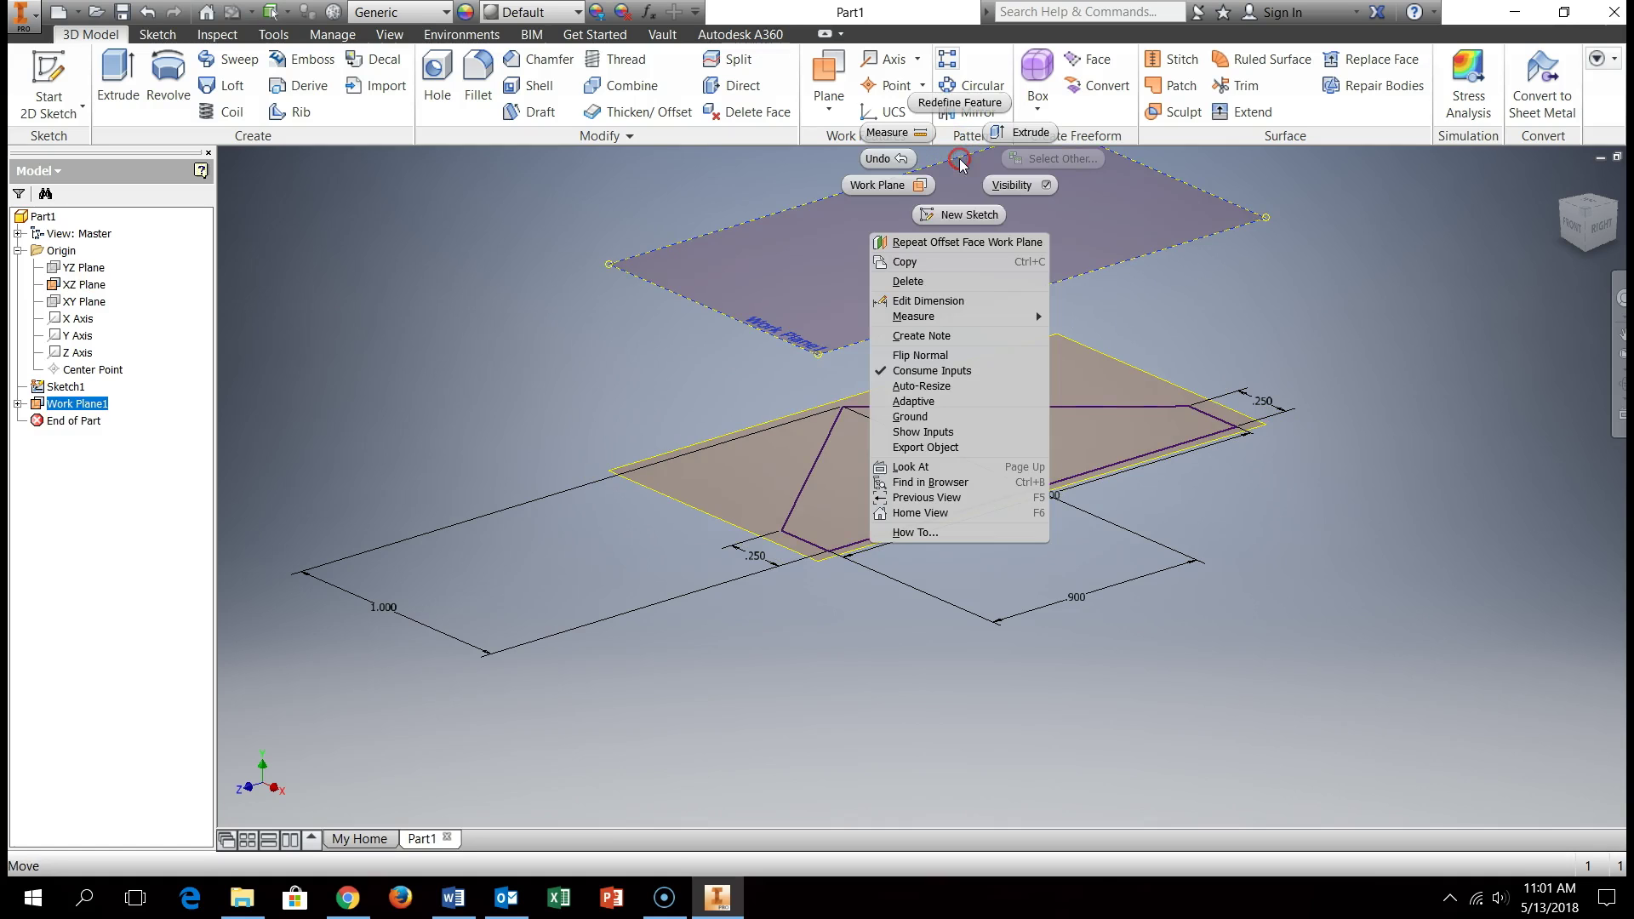
pyautogui.click(976, 217)
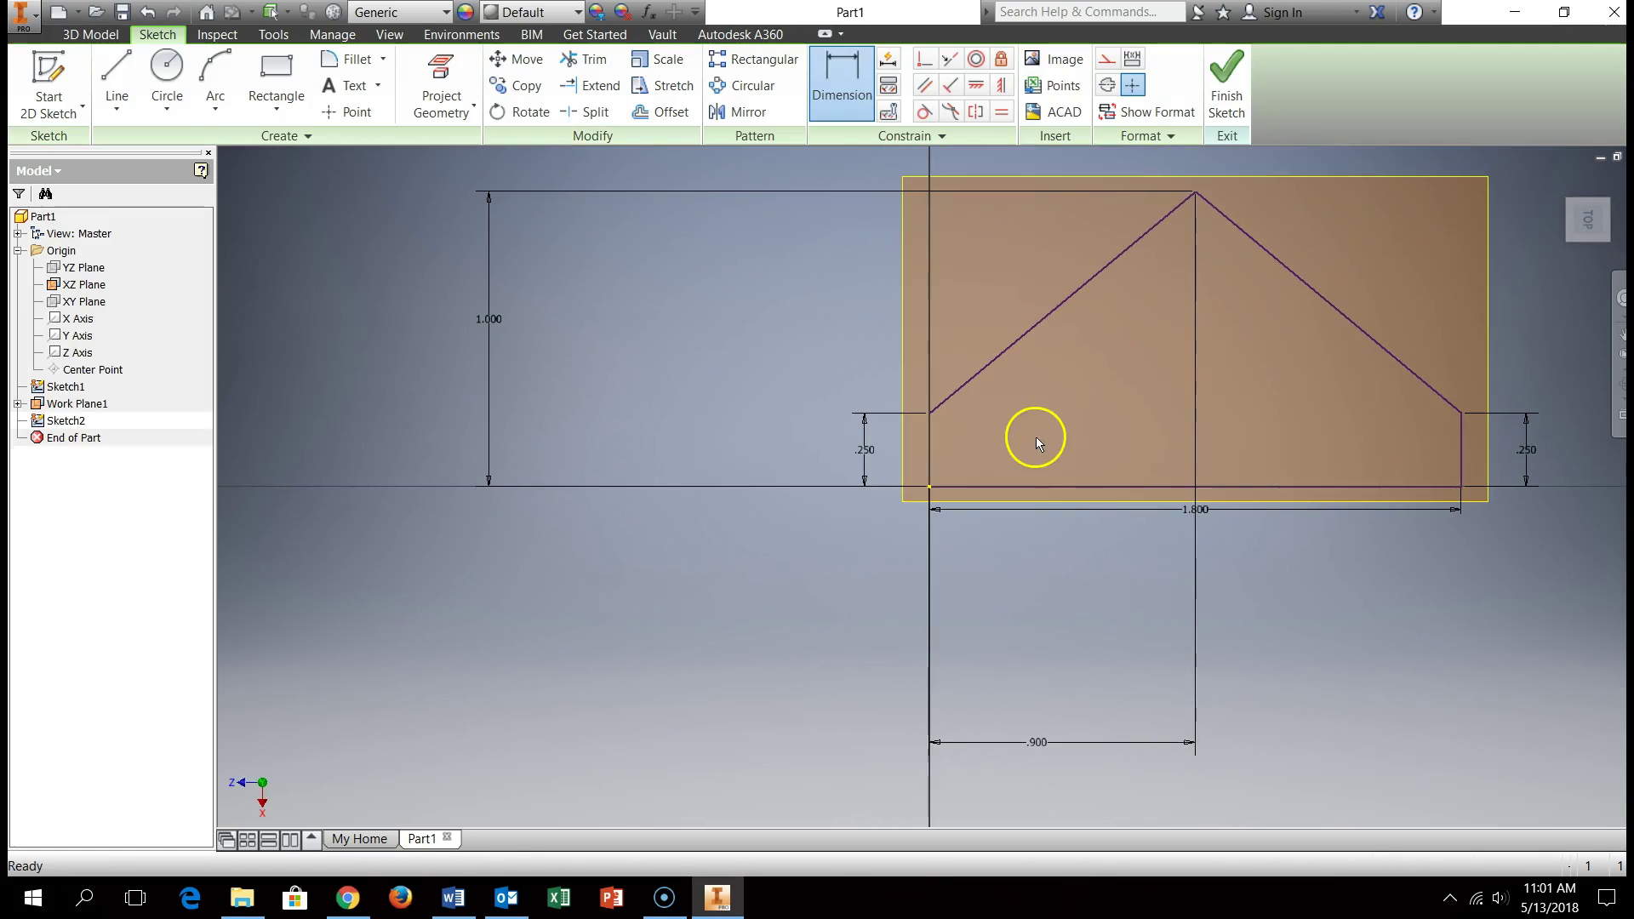
pyautogui.moveTo(1040, 456)
pyautogui.mouseDown(button='middle')
pyautogui.moveTo(930, 490)
pyautogui.moveTo(776, 496)
pyautogui.mouseUp(button='middle')
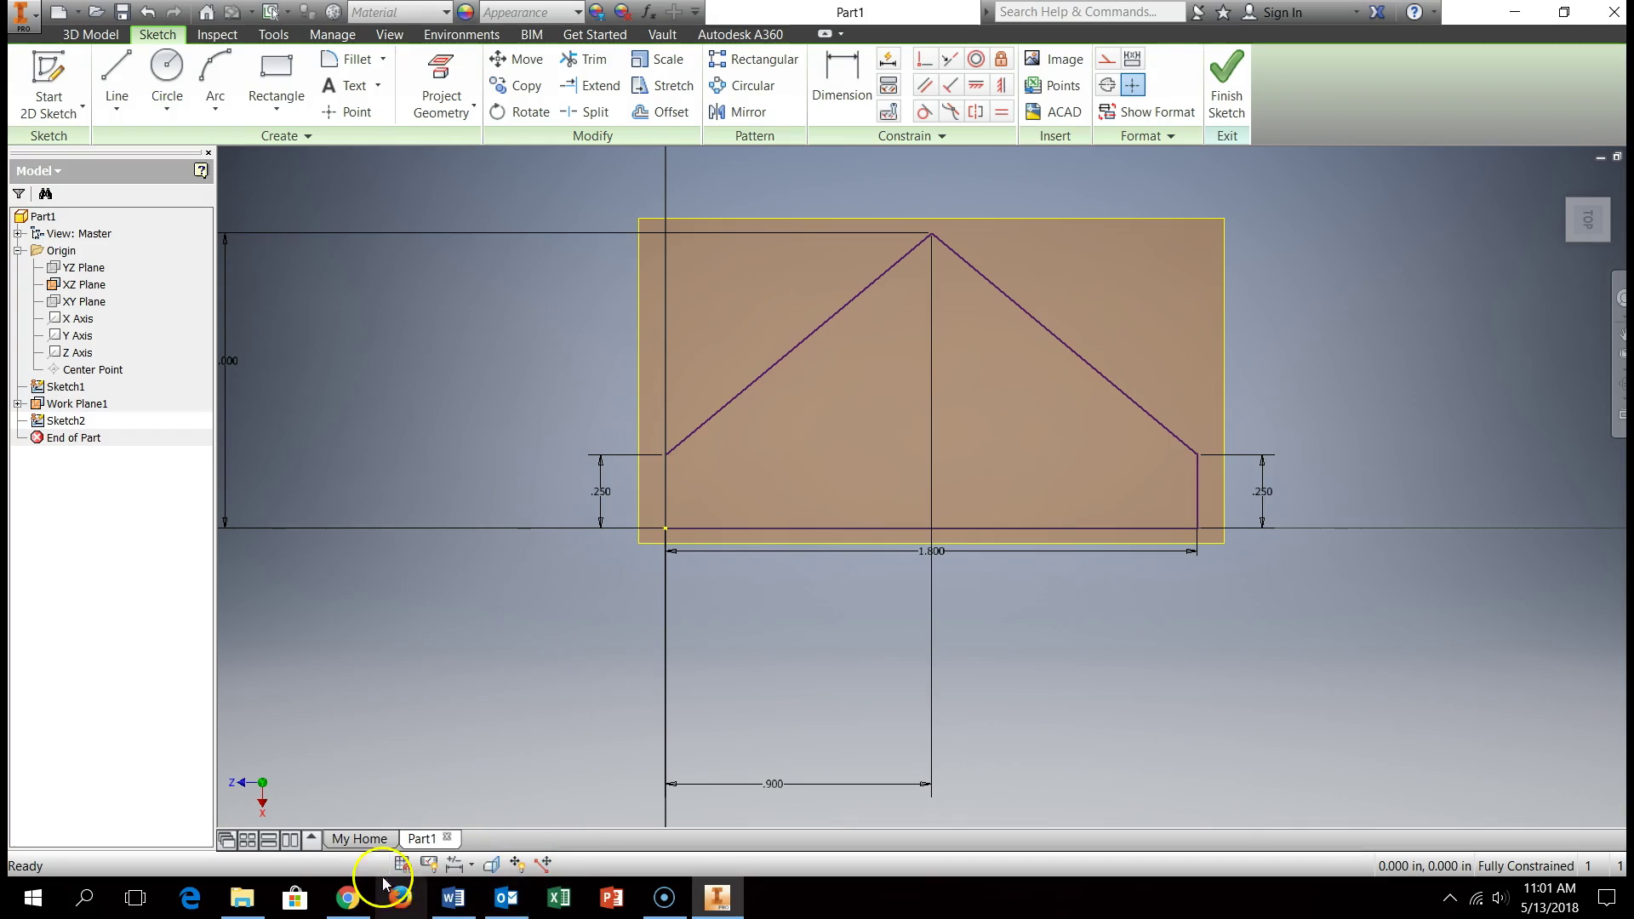
# - Consult the Cow Catcher drawing in Word, then sketch a vertical line inside the base profile near the origin and dimension it 0.25 in
pyautogui.click(451, 893)
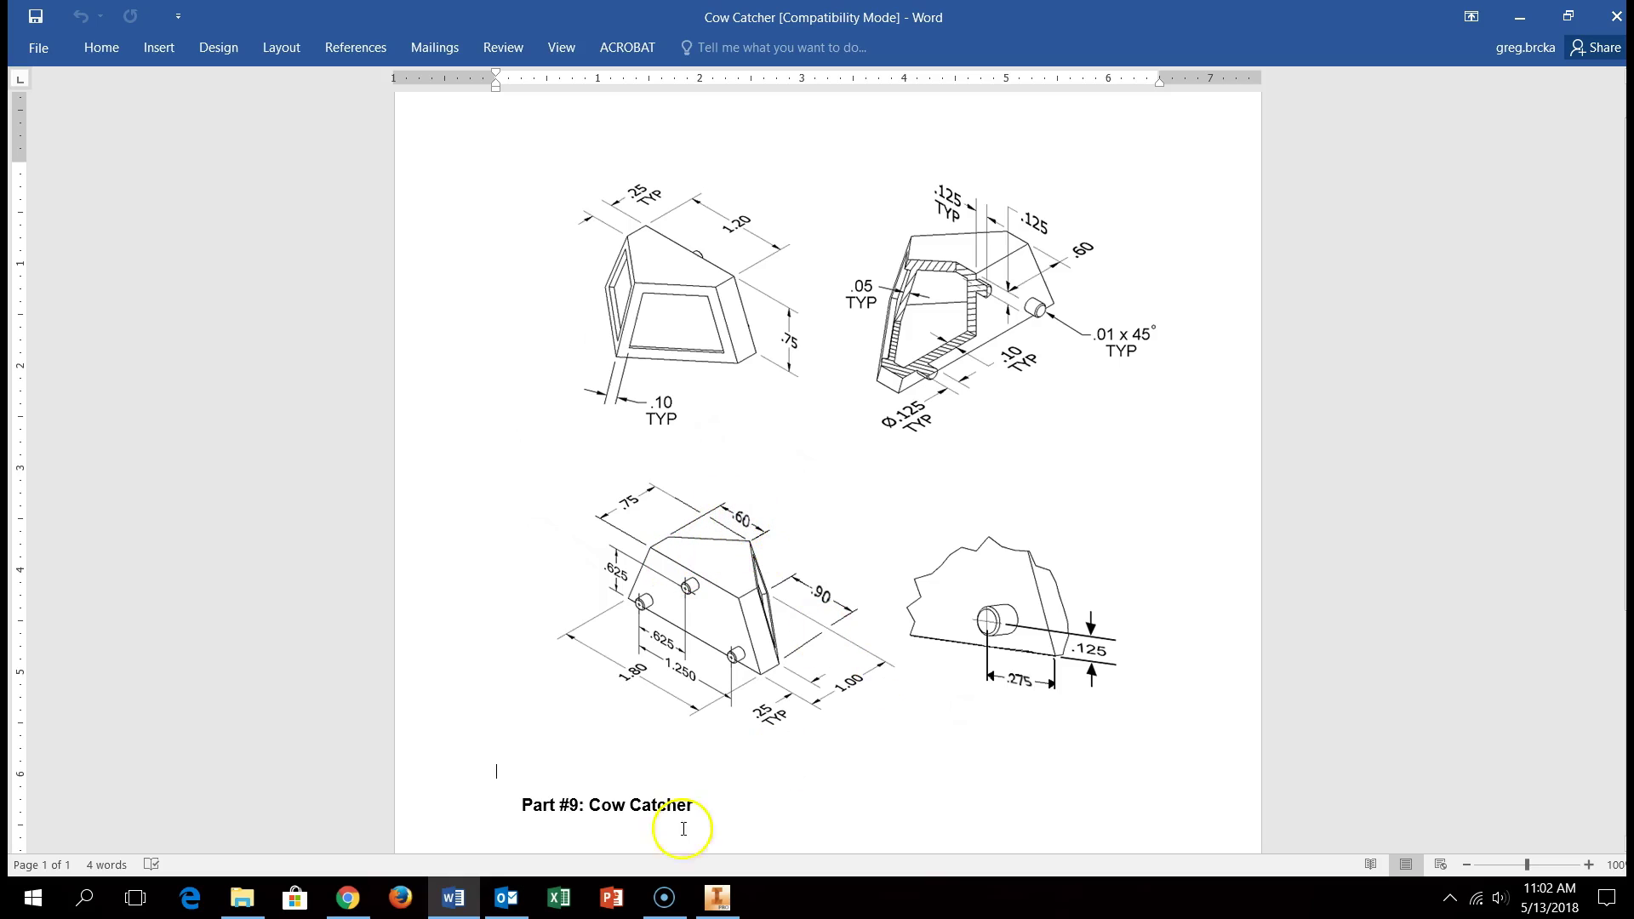
pyautogui.click(730, 909)
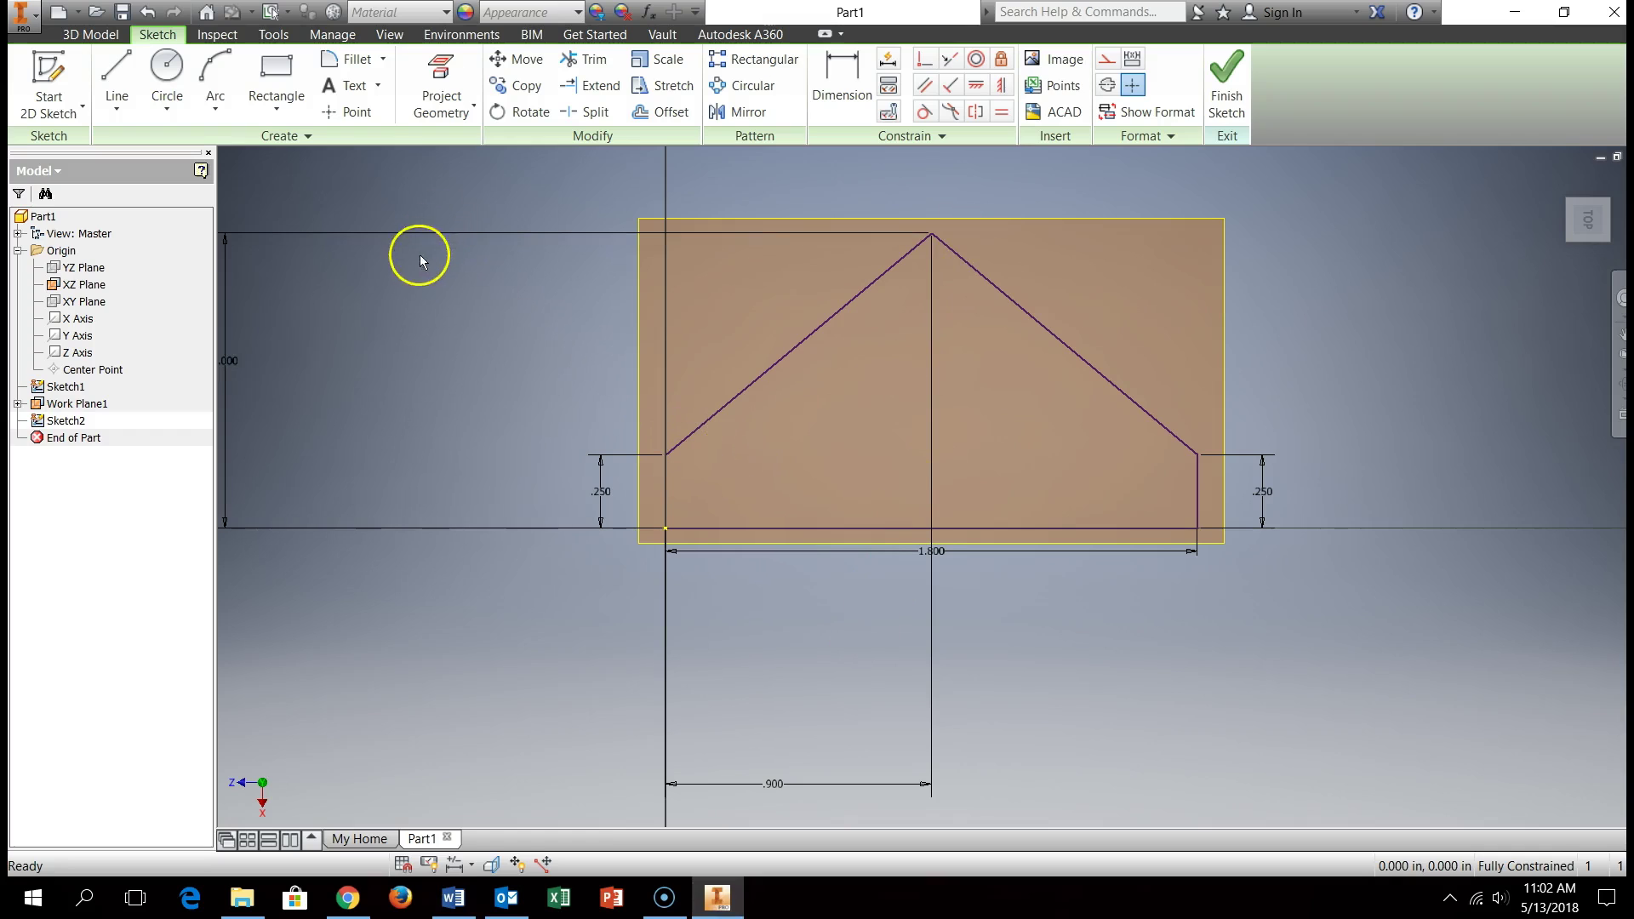
pyautogui.click(121, 81)
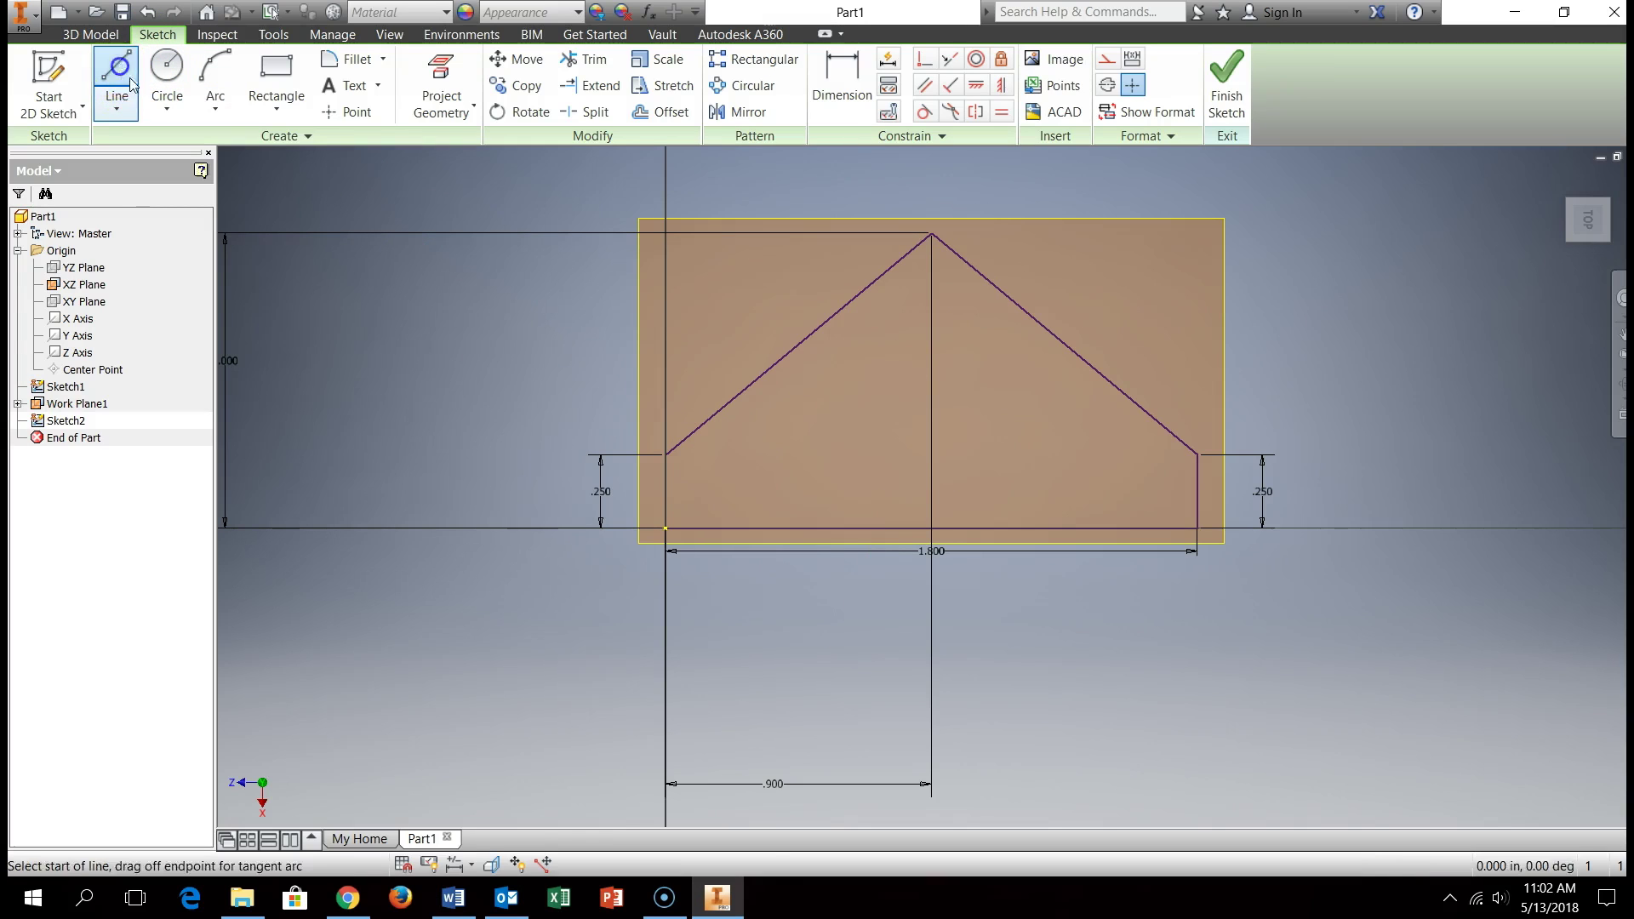
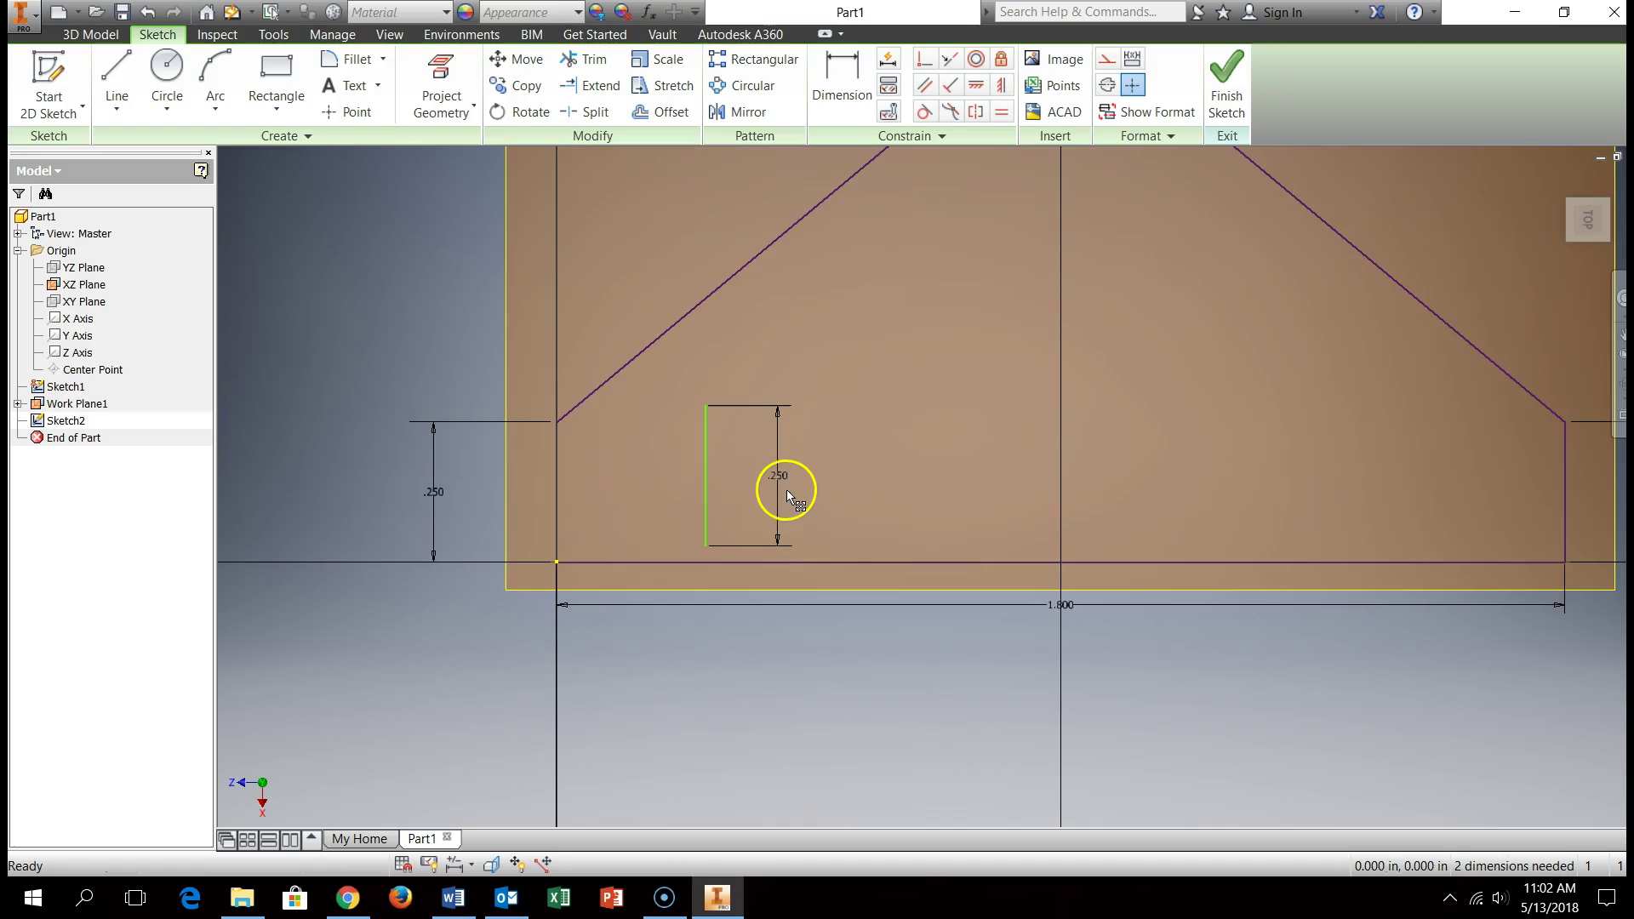
pyautogui.click(705, 536)
pyautogui.click(853, 74)
pyautogui.click(706, 444)
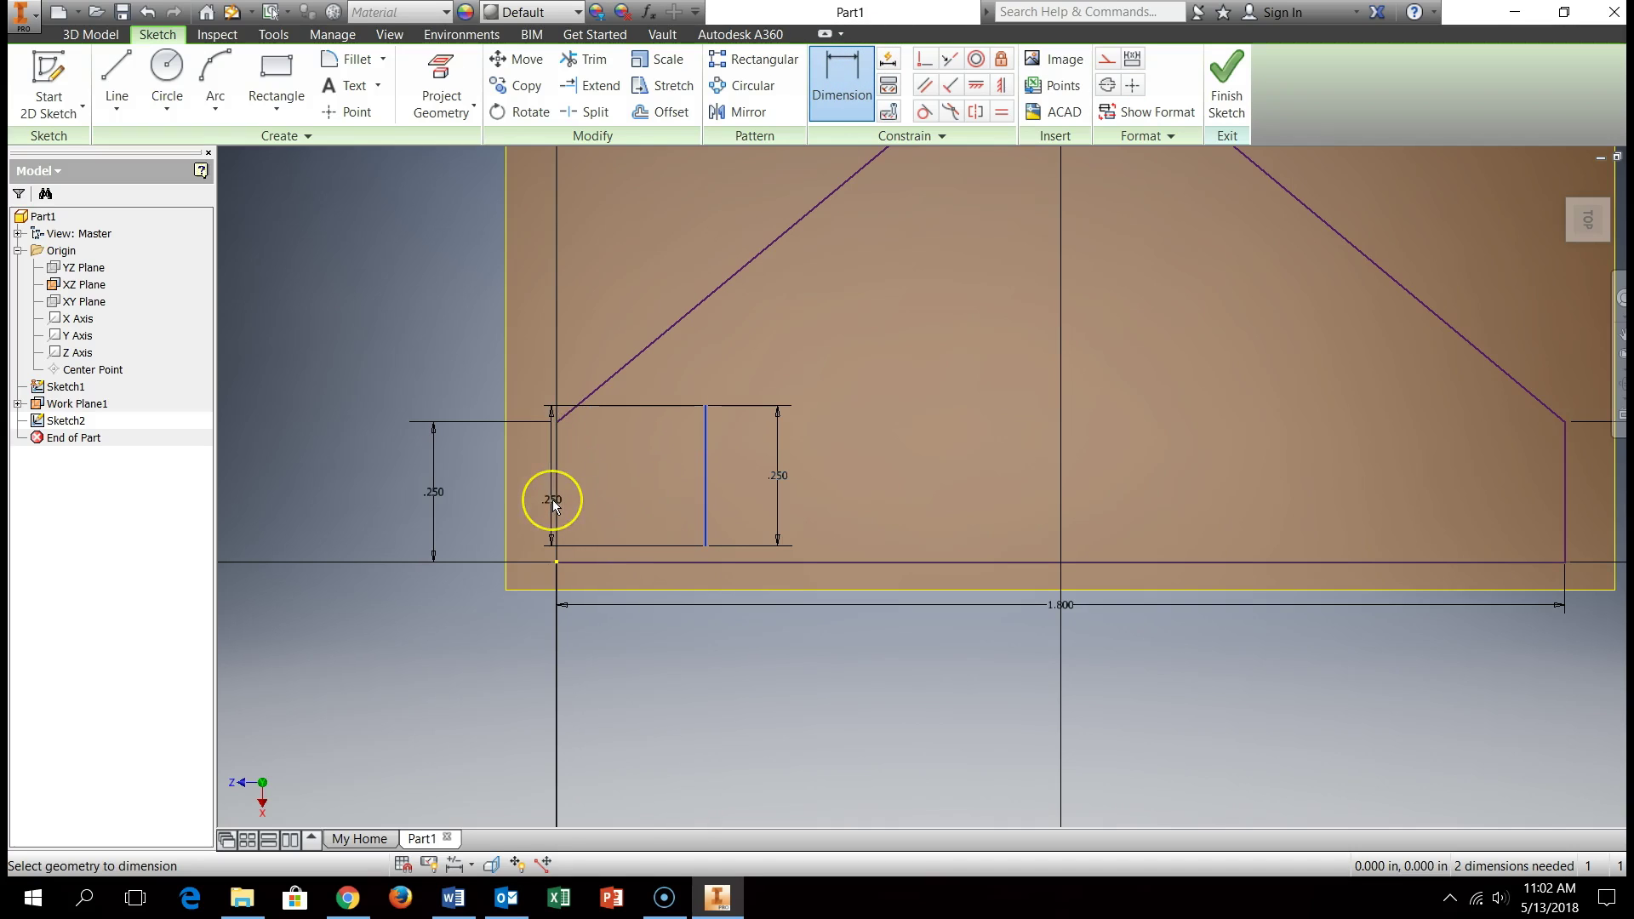
pyautogui.press('Escape')
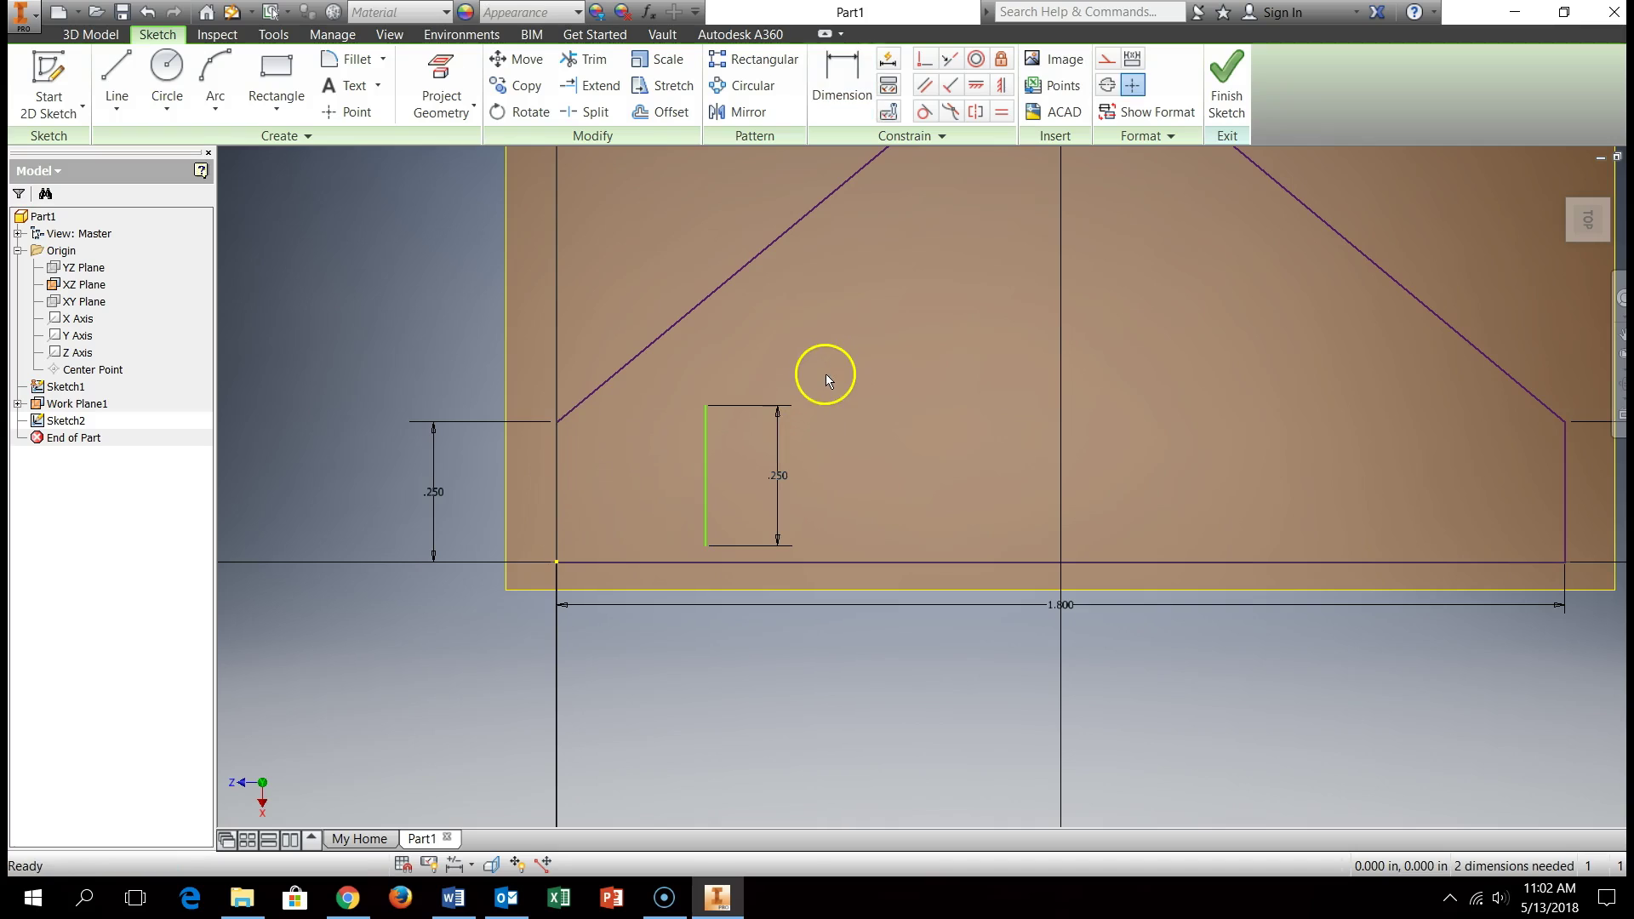
# - Project the base profile's two short vertical lines and its base line into the new sketch
pyautogui.press('p')
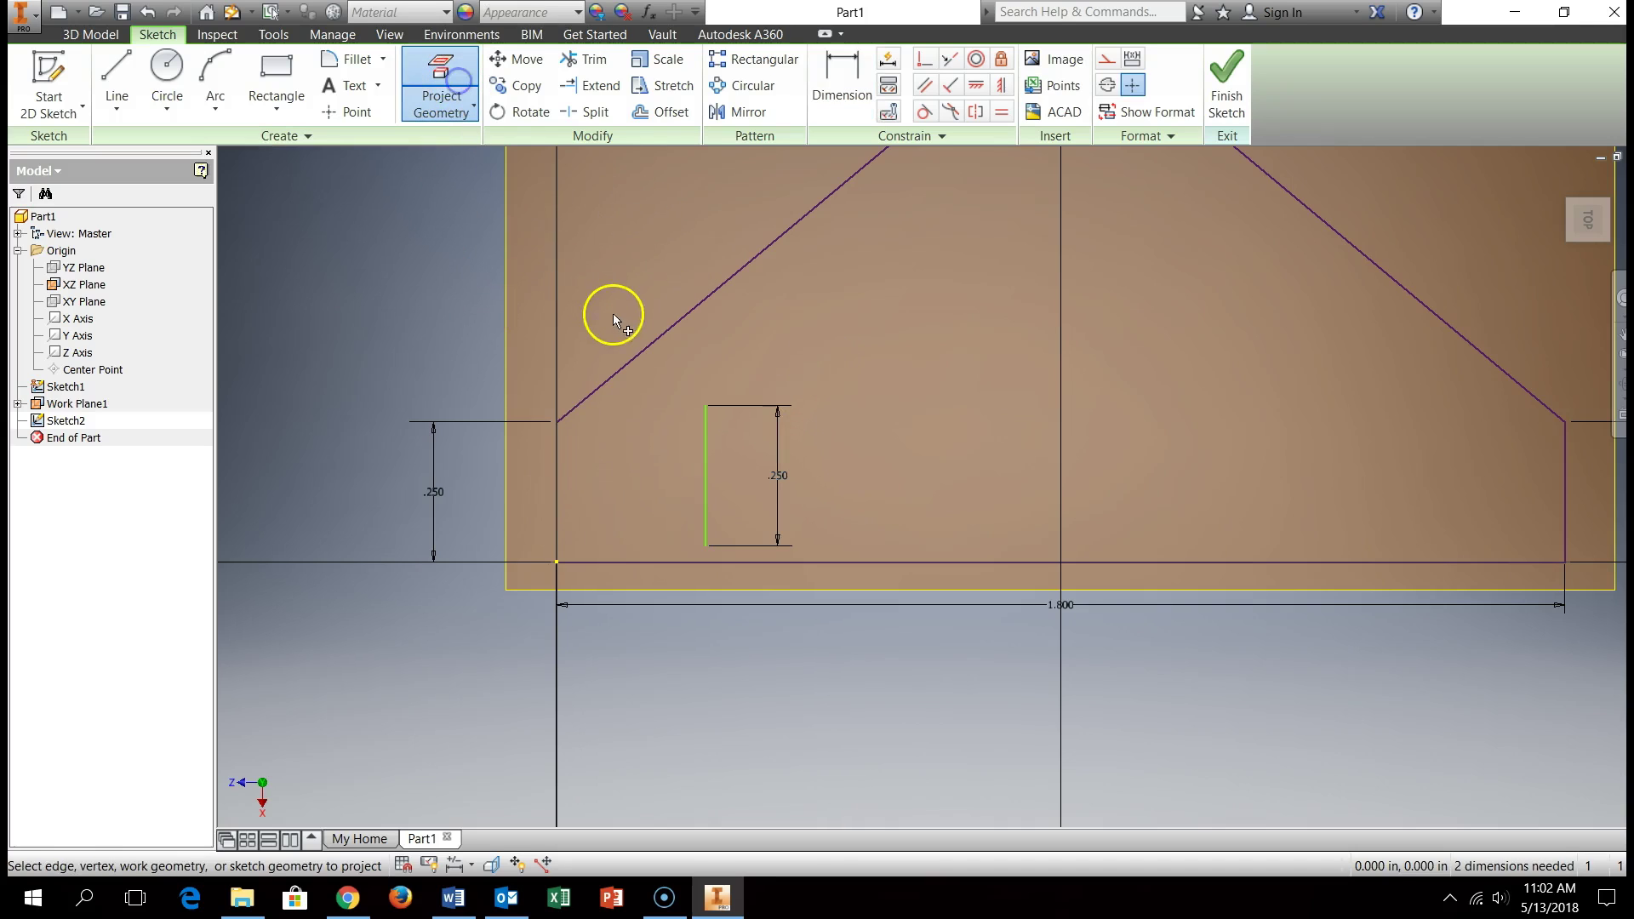
pyautogui.click(558, 480)
pyautogui.click(614, 562)
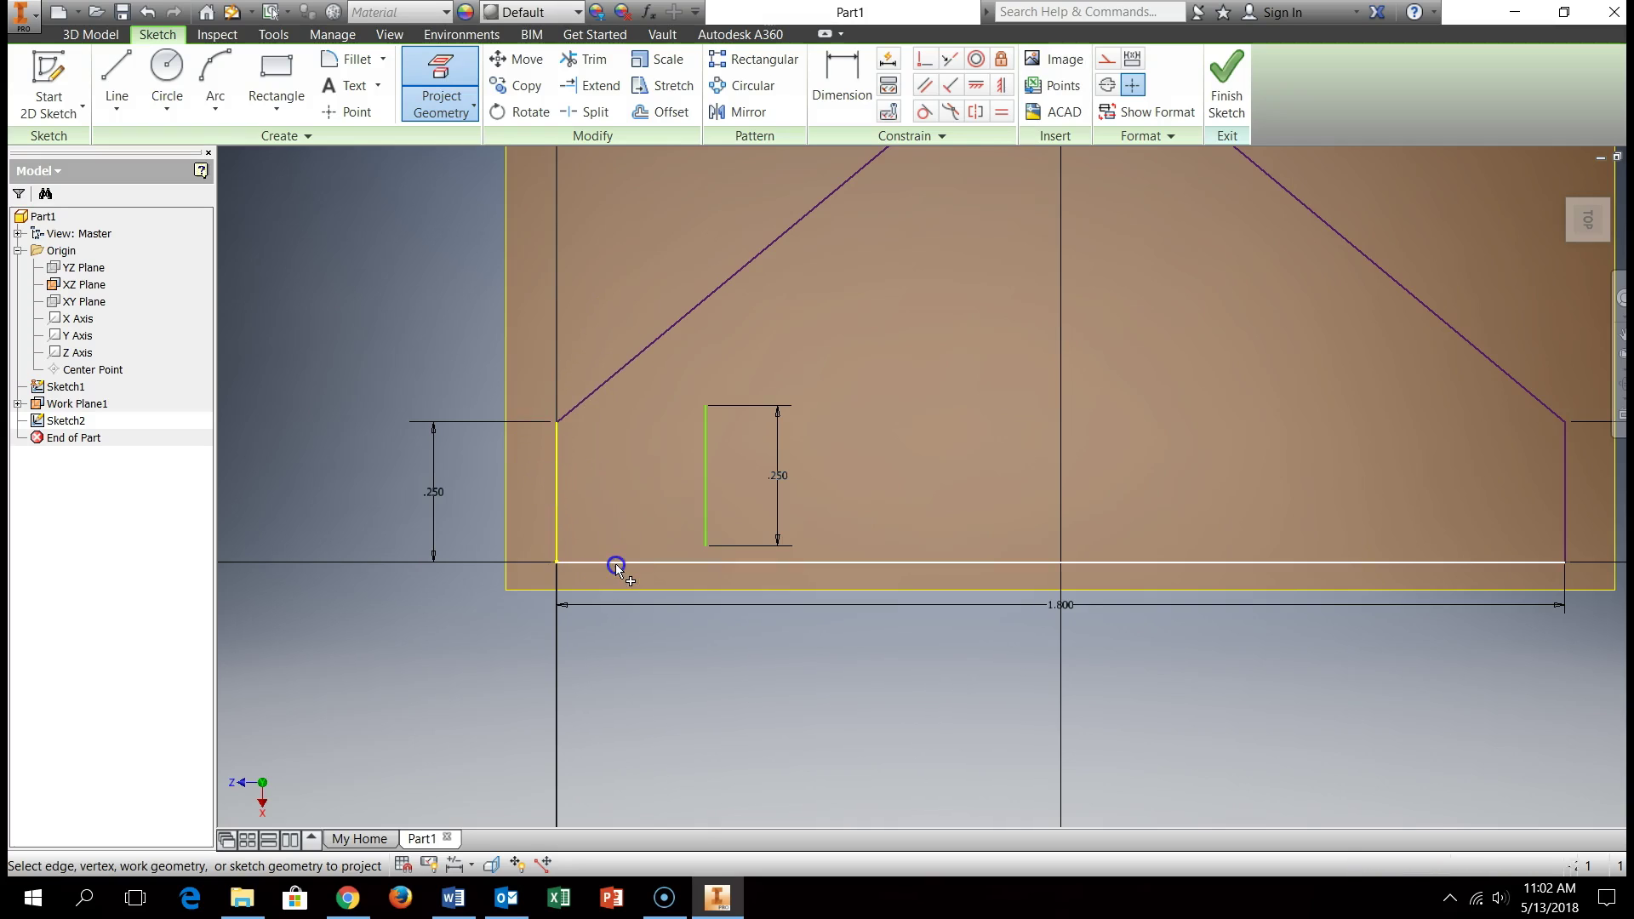
pyautogui.click(1565, 466)
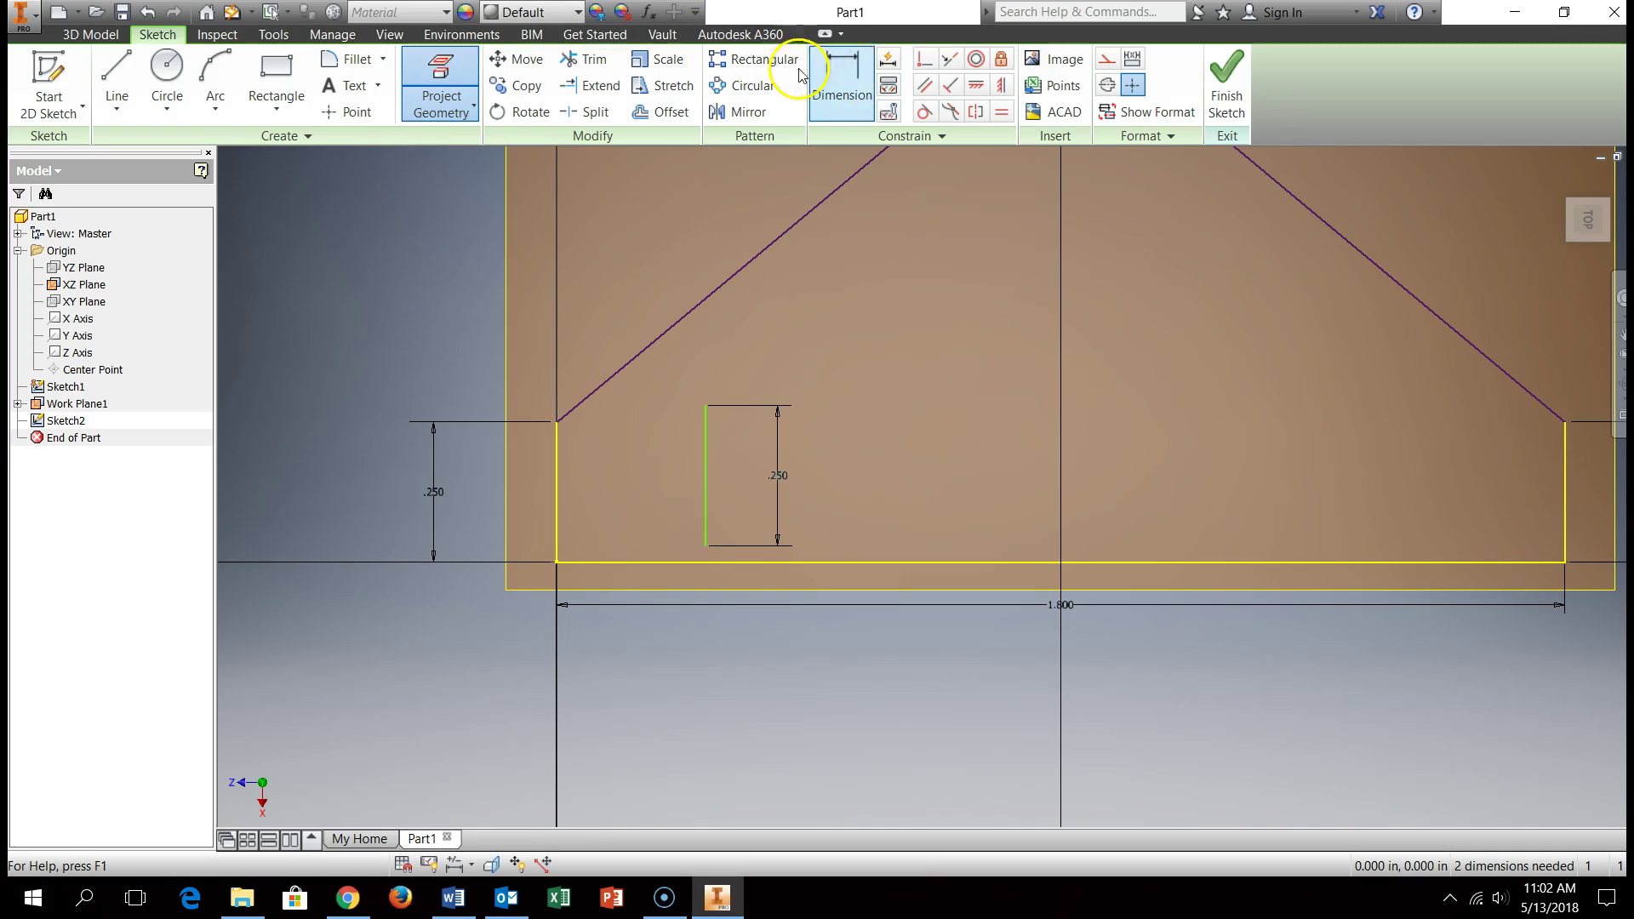
# - Dimension the new vertical line 0.3 in from the projected vertical line at the origin
pyautogui.click(840, 81)
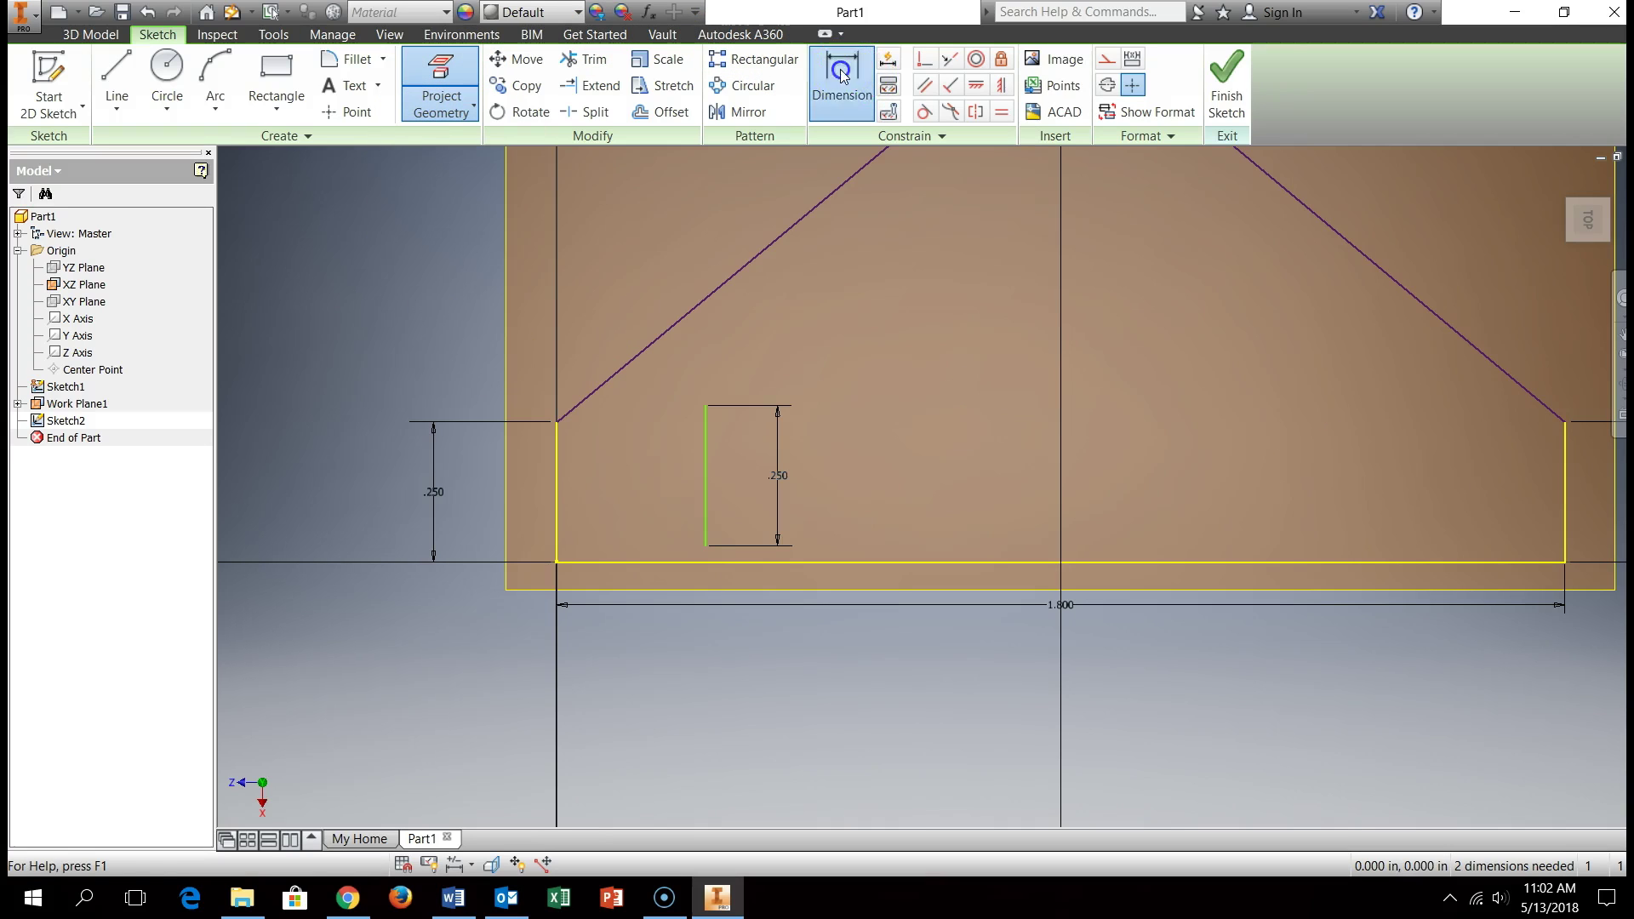
pyautogui.click(704, 494)
pyautogui.click(555, 515)
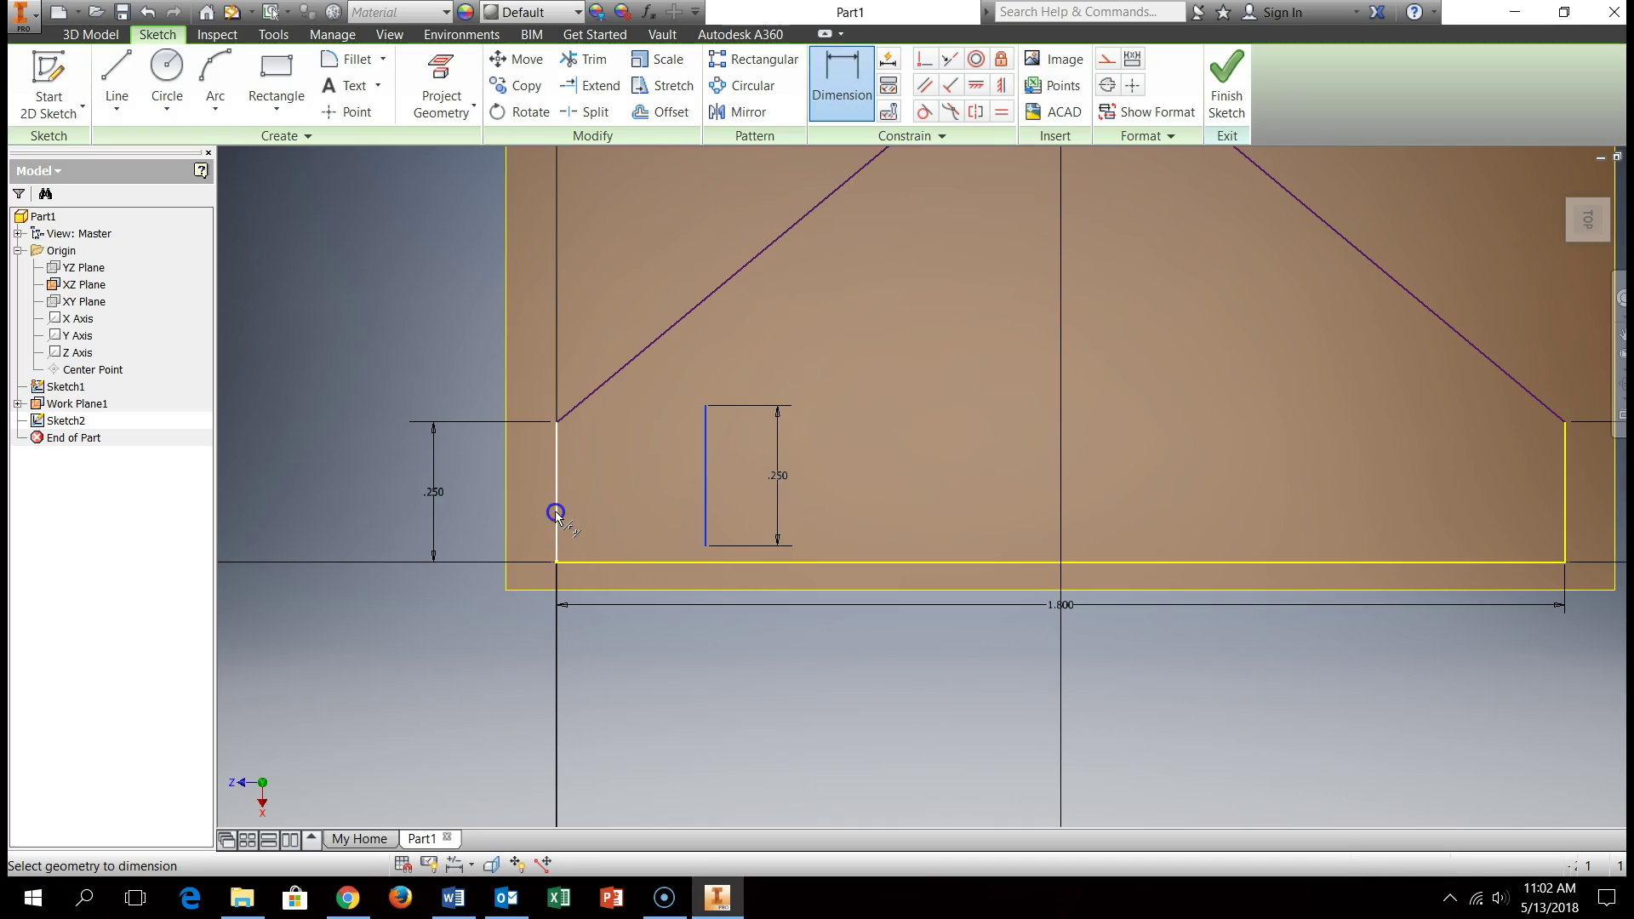
pyautogui.click(647, 490)
pyautogui.click(647, 496)
pyautogui.write('.')
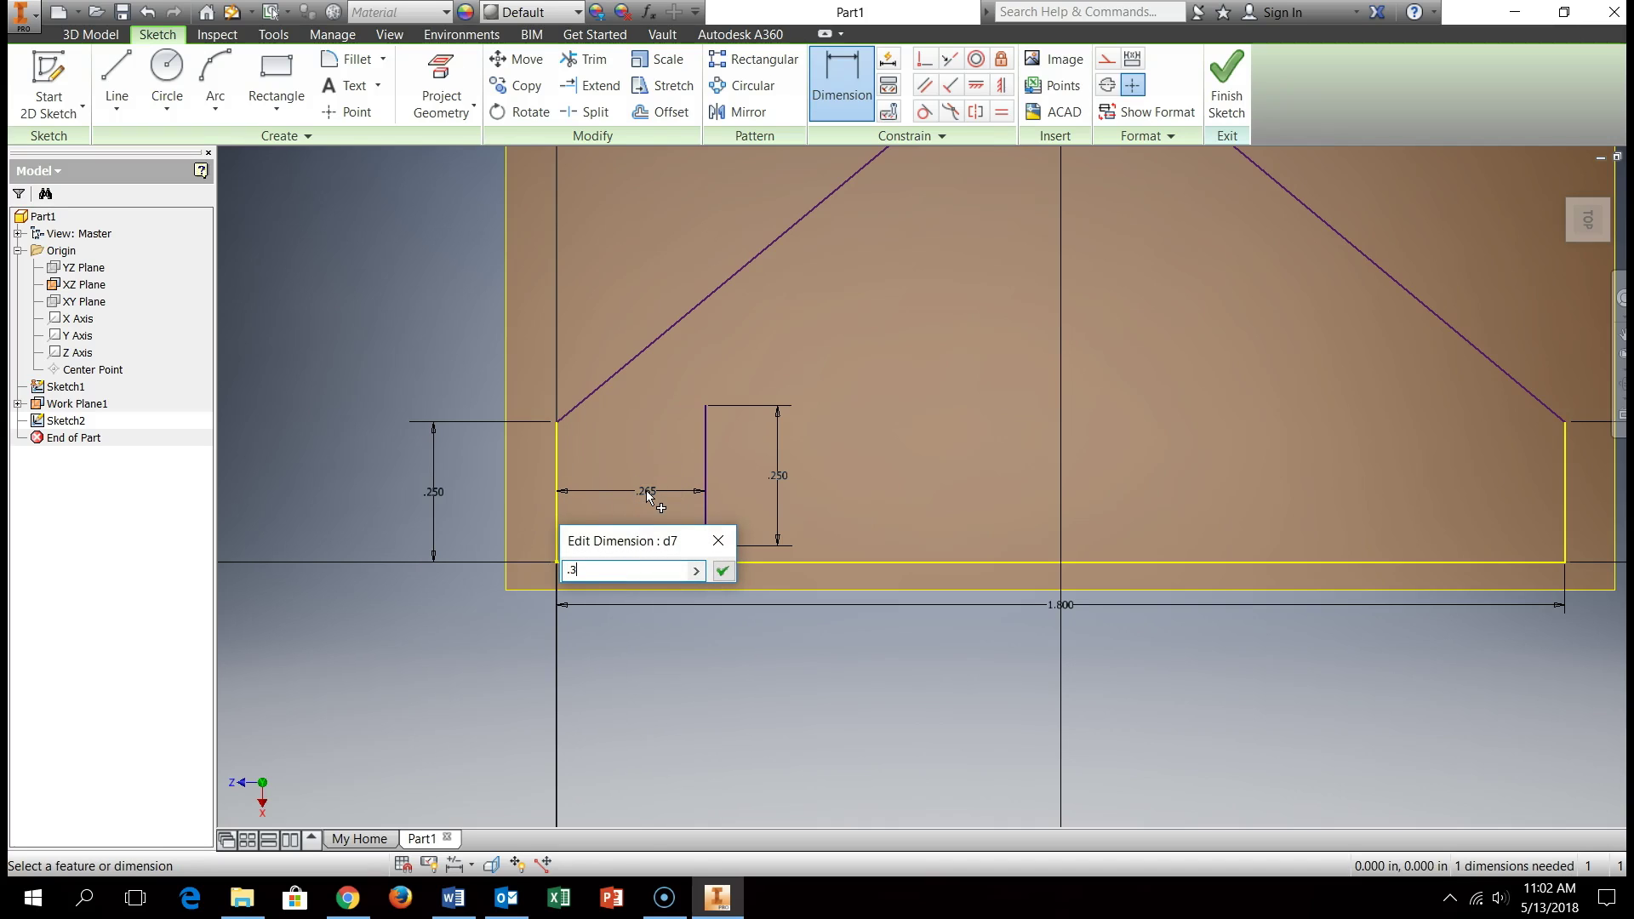
pyautogui.write('3')
pyautogui.press('Return')
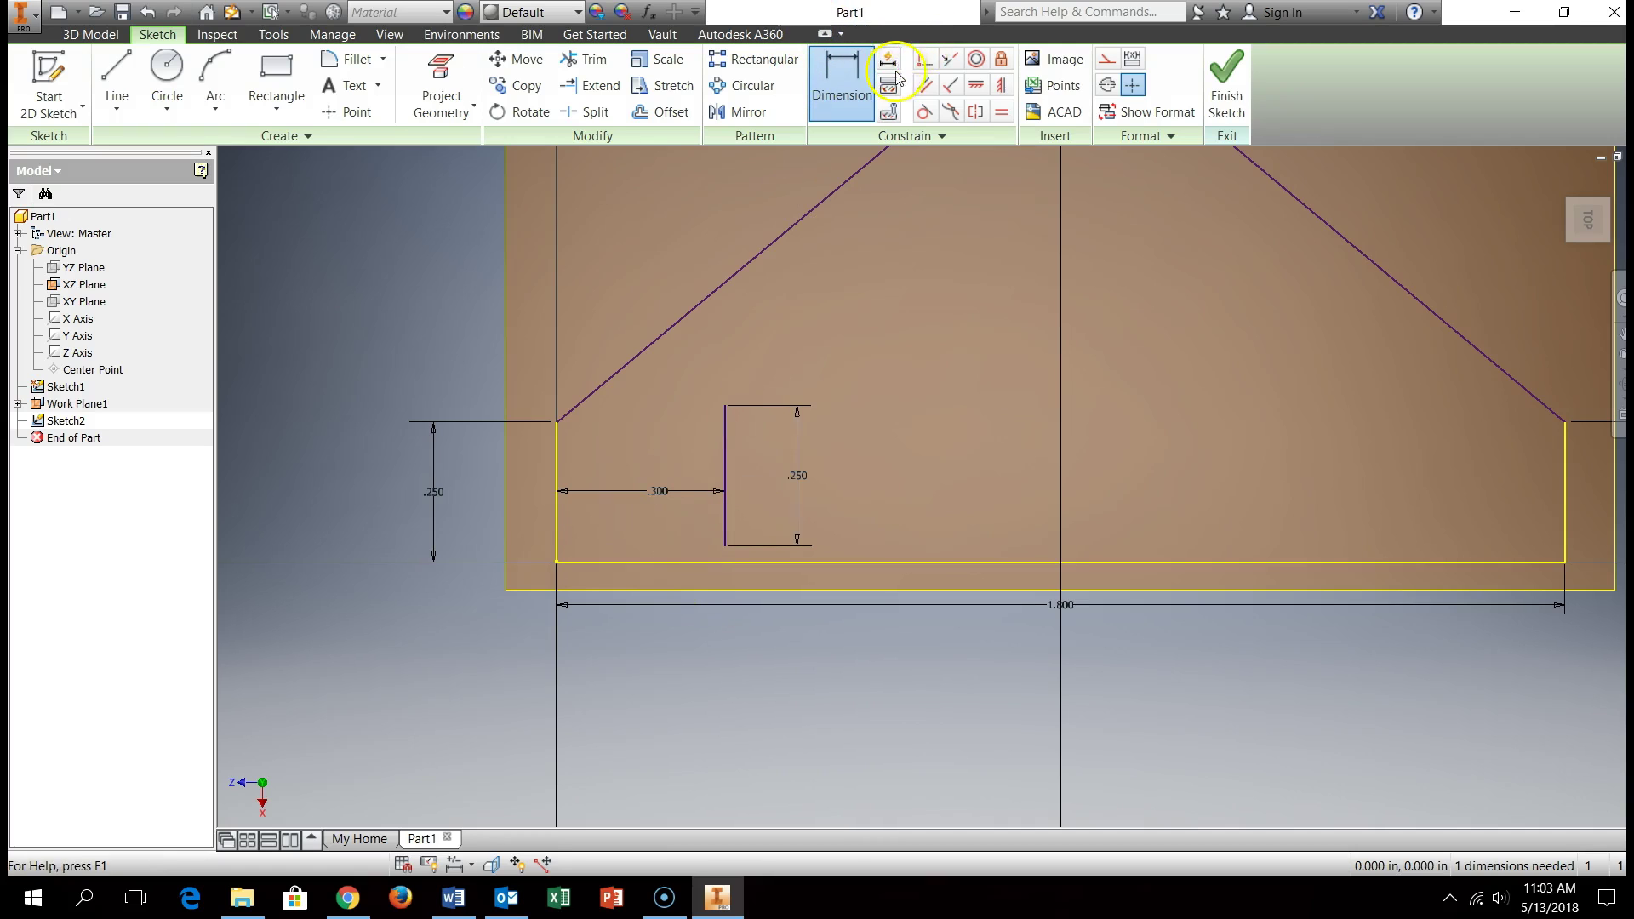
# - Attach the lower endpoint of the new vertical line to the projected base line with a coincident constraint
pyautogui.click(924, 66)
pyautogui.scroll(5, 739, 570)
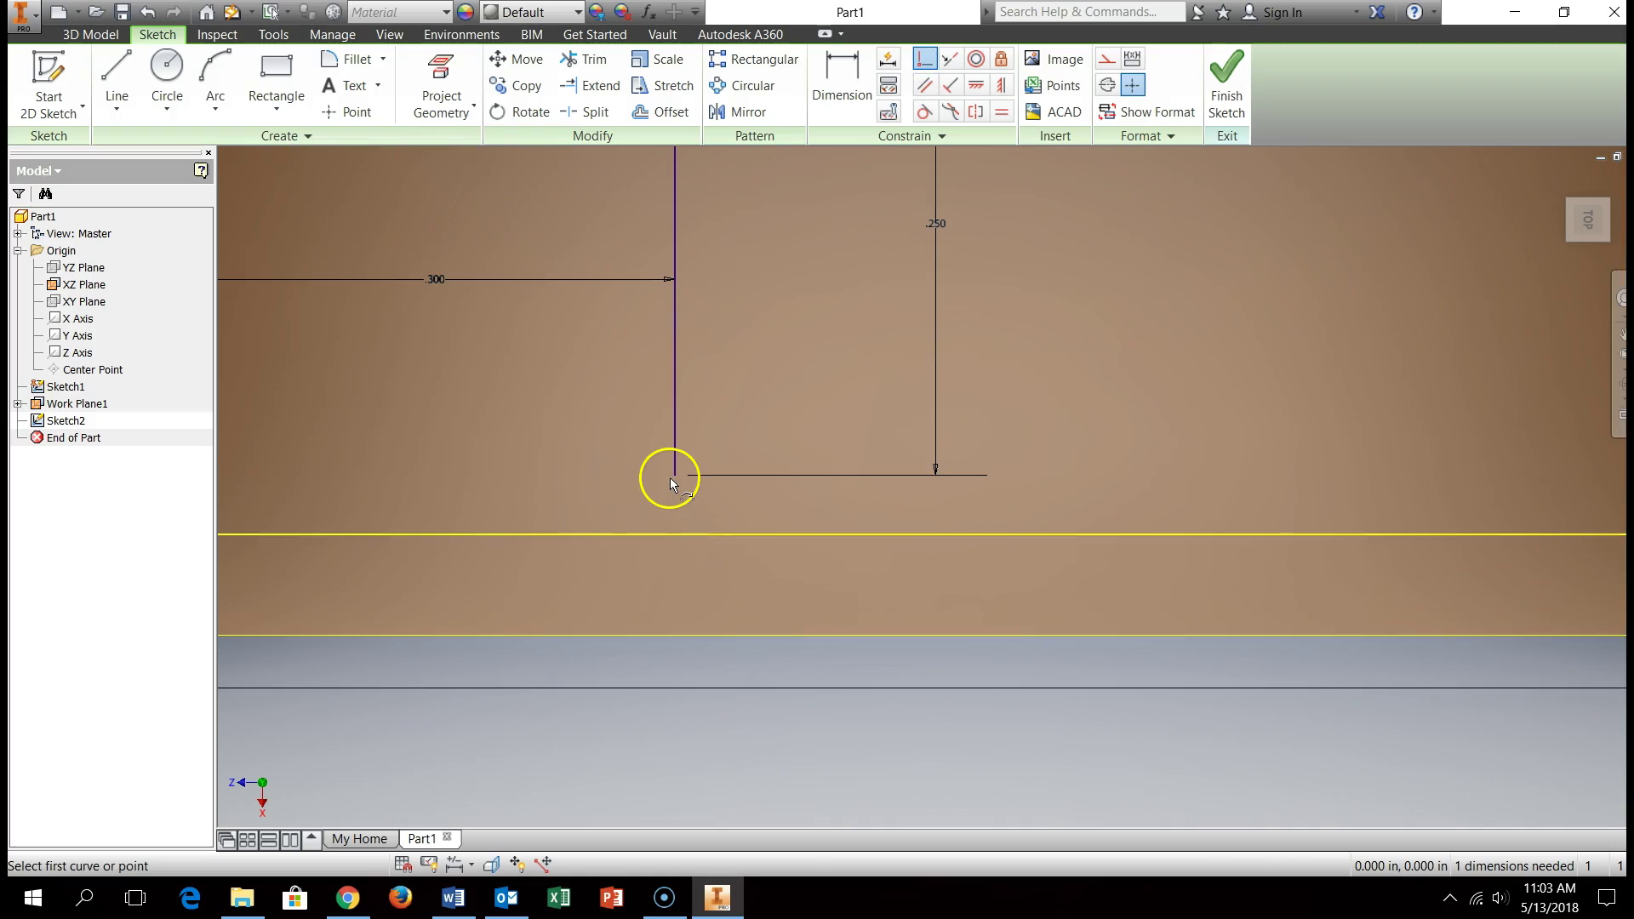
pyautogui.click(673, 473)
pyautogui.click(679, 533)
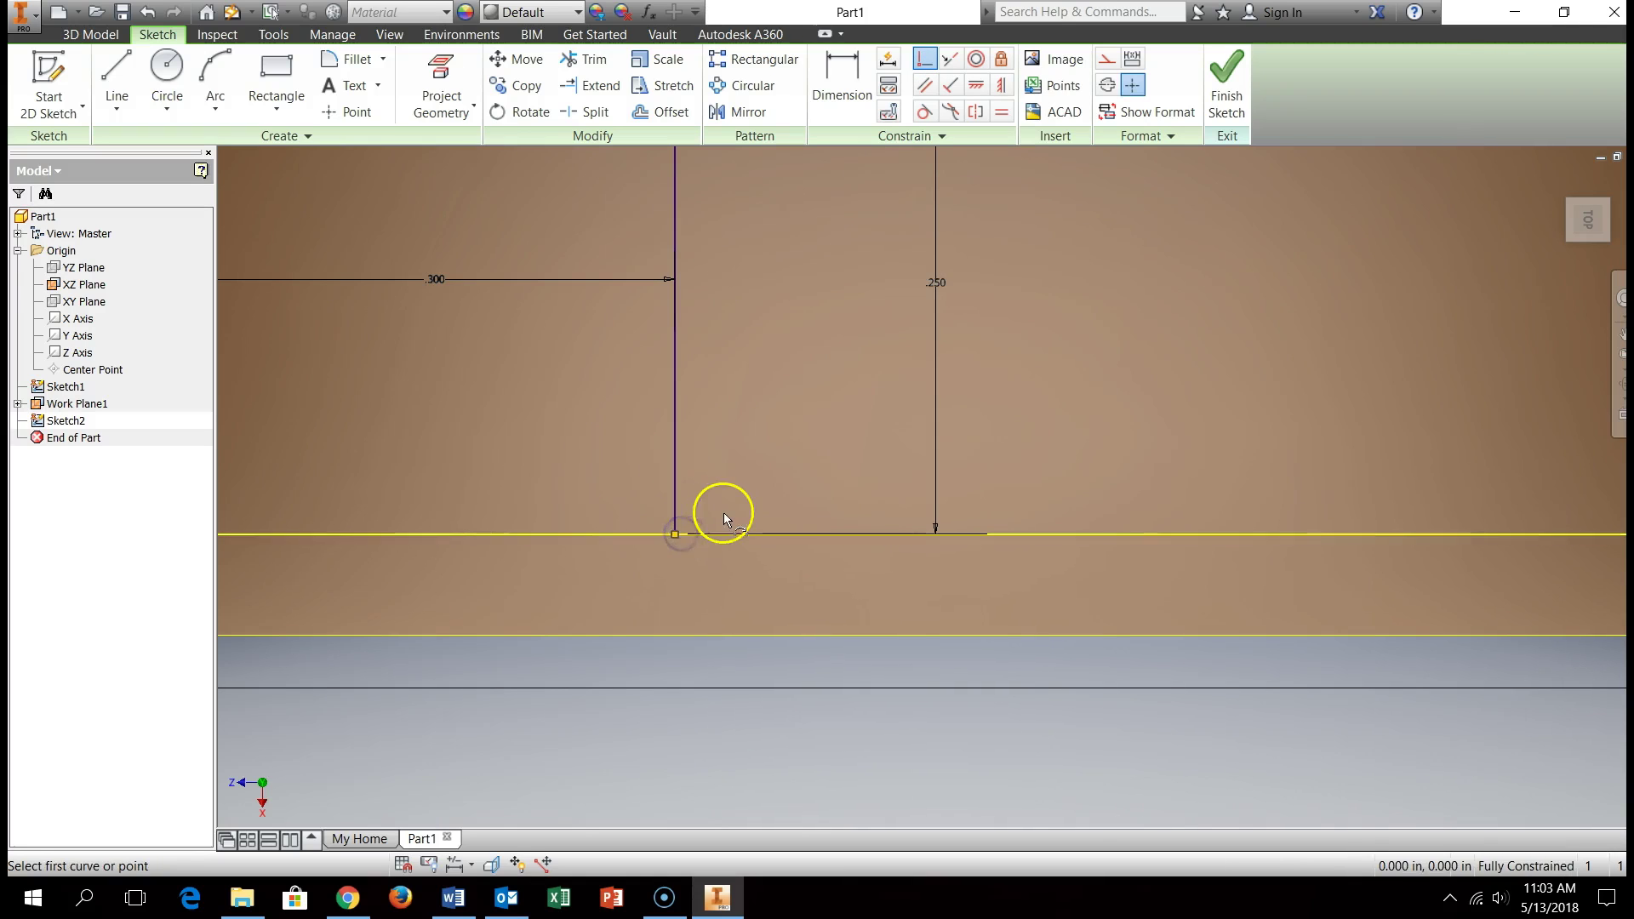
pyautogui.scroll(-2, 724, 513)
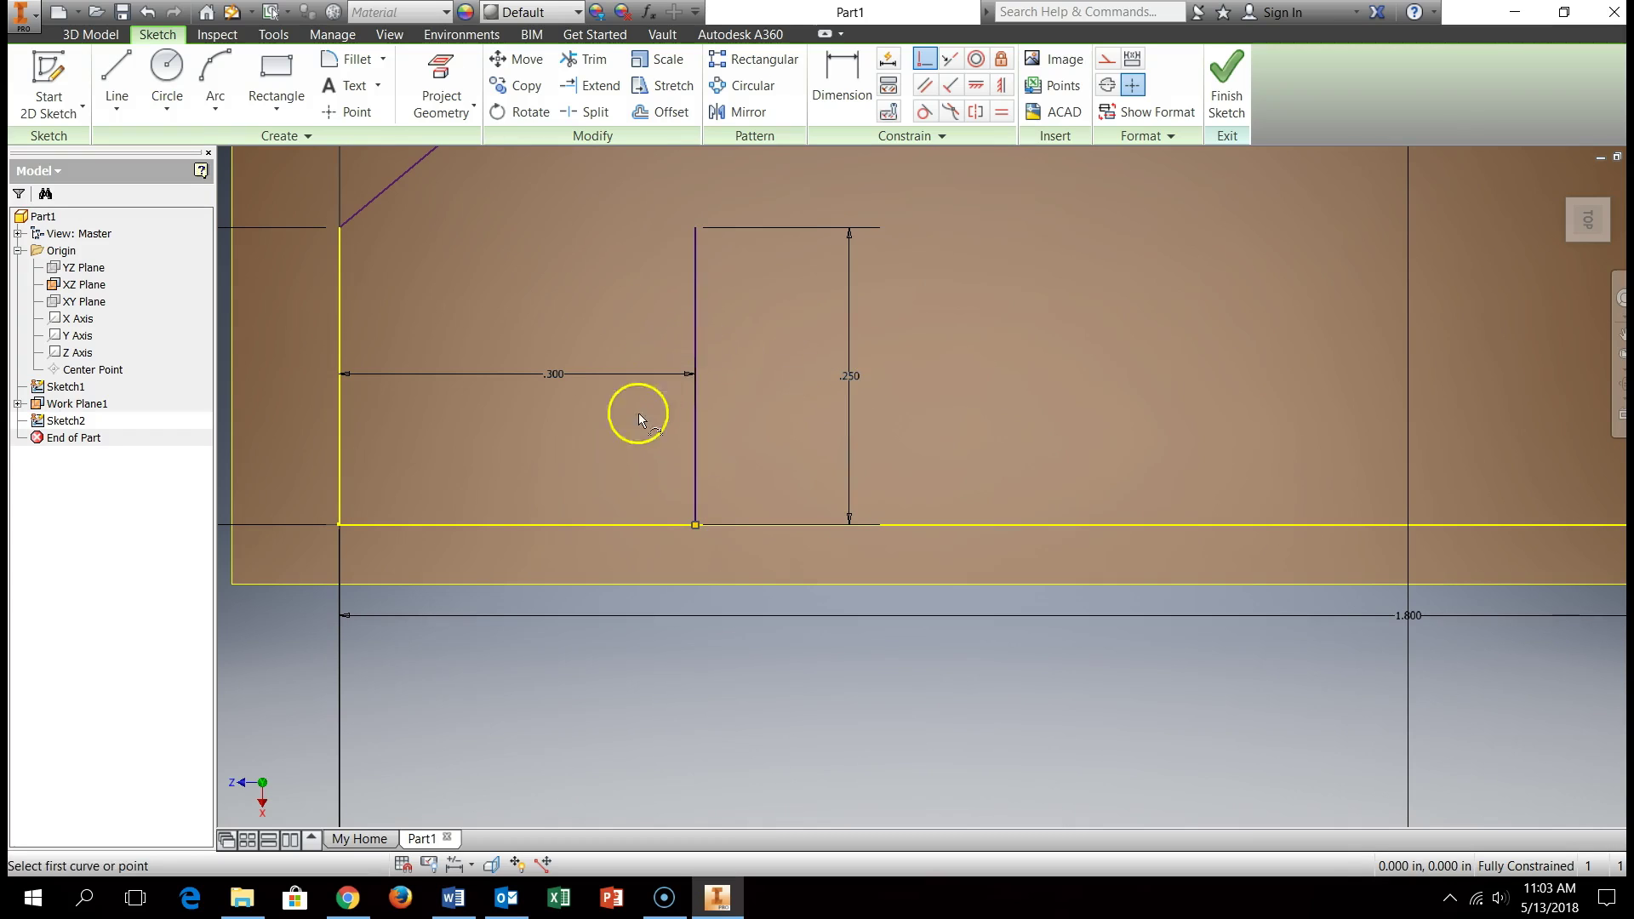
pyautogui.scroll(-3, 857, 451)
pyautogui.press('Escape')
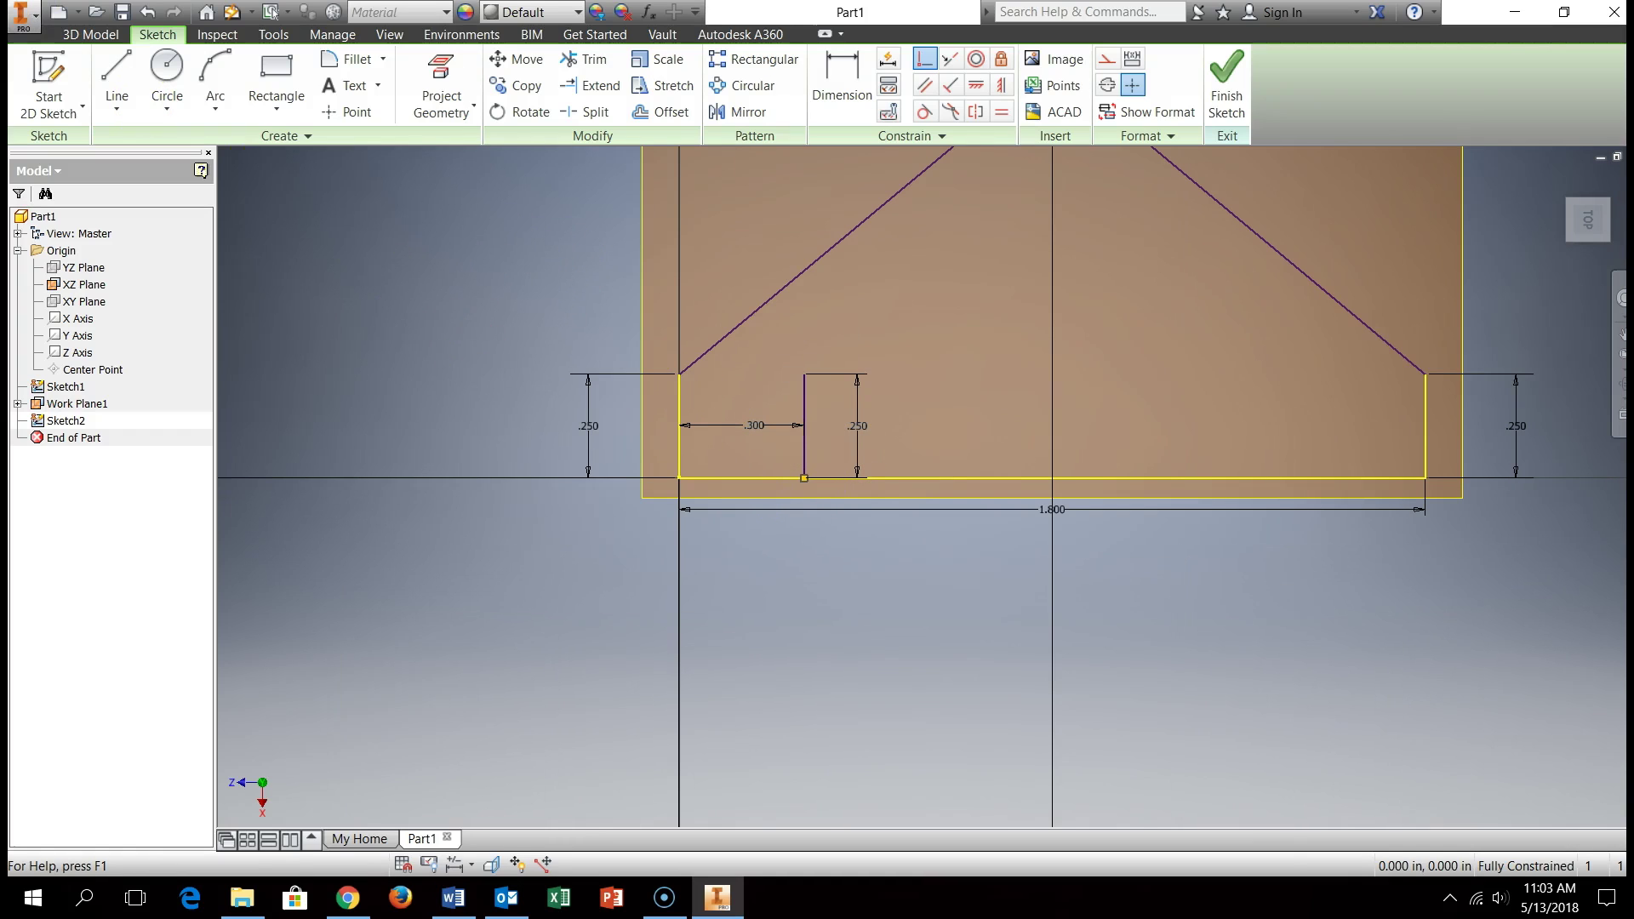
# - Draw a 1.2 in line along the projected base line from the vertical line's lower endpoint, followed by a 0.25 in vertical line upward
pyautogui.click(114, 70)
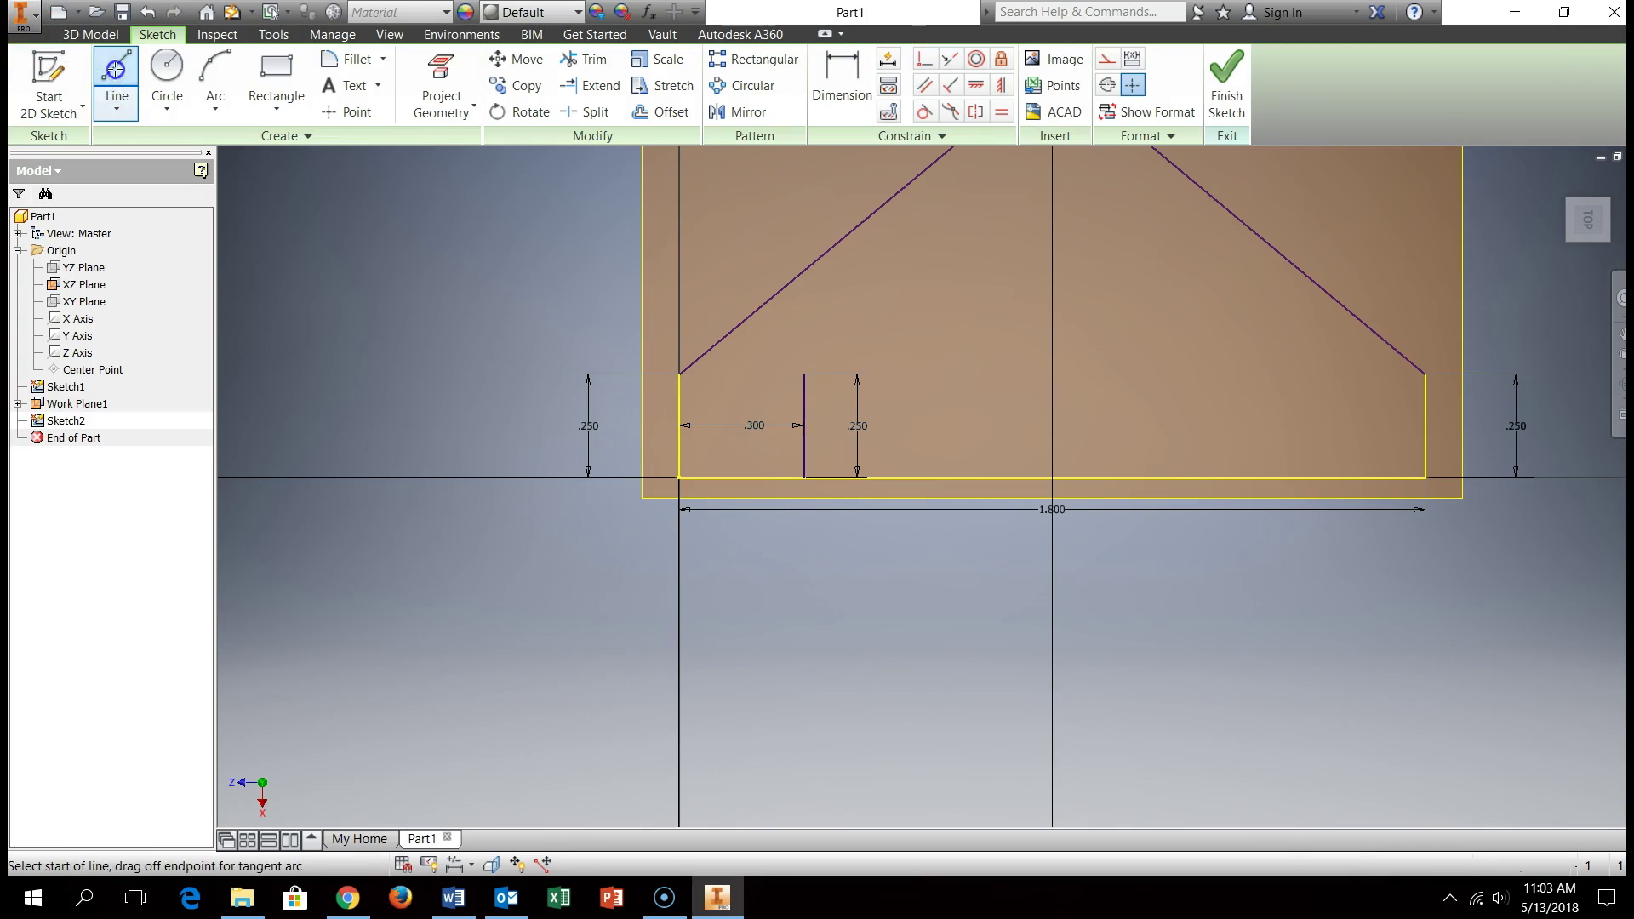
pyautogui.click(803, 478)
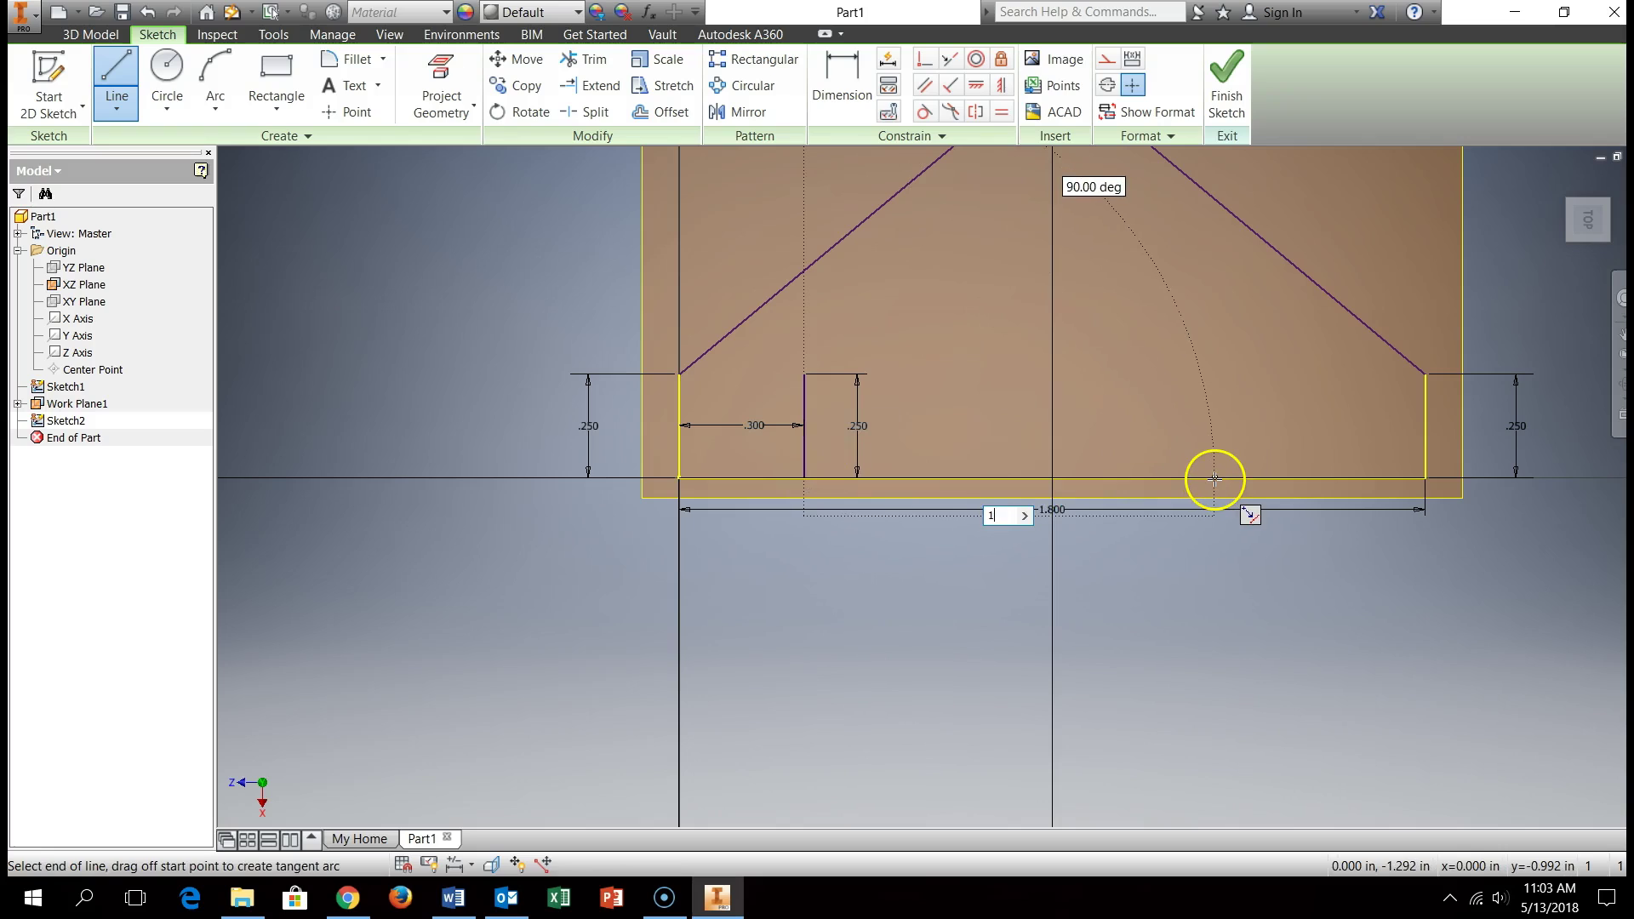
pyautogui.press('Return')
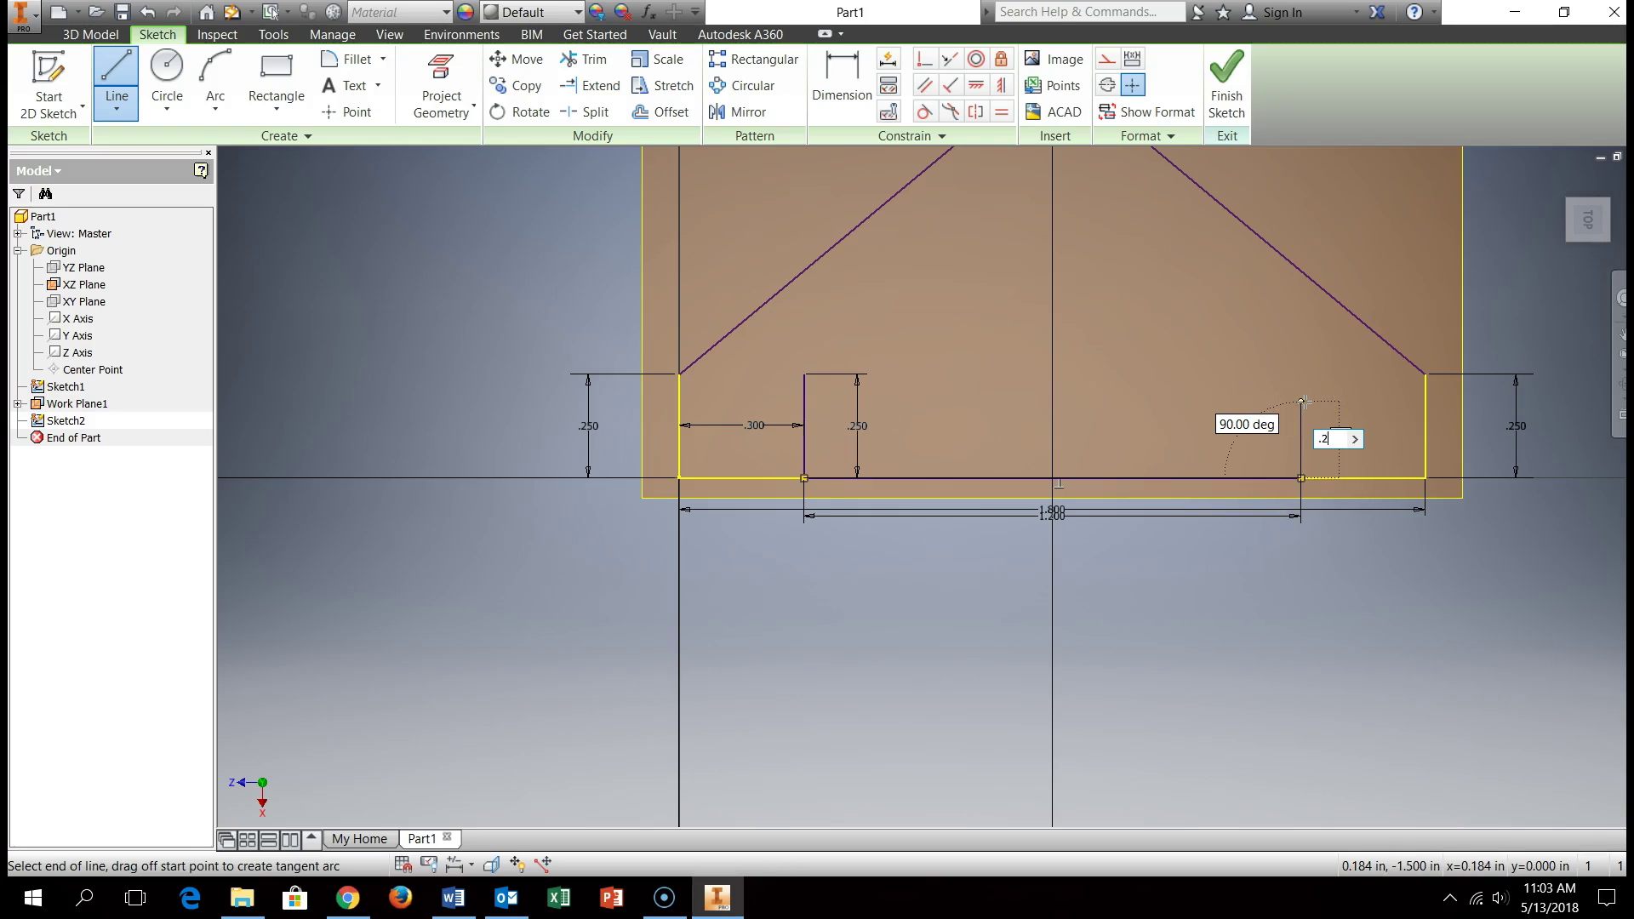
pyautogui.write('5')
pyautogui.press('Return')
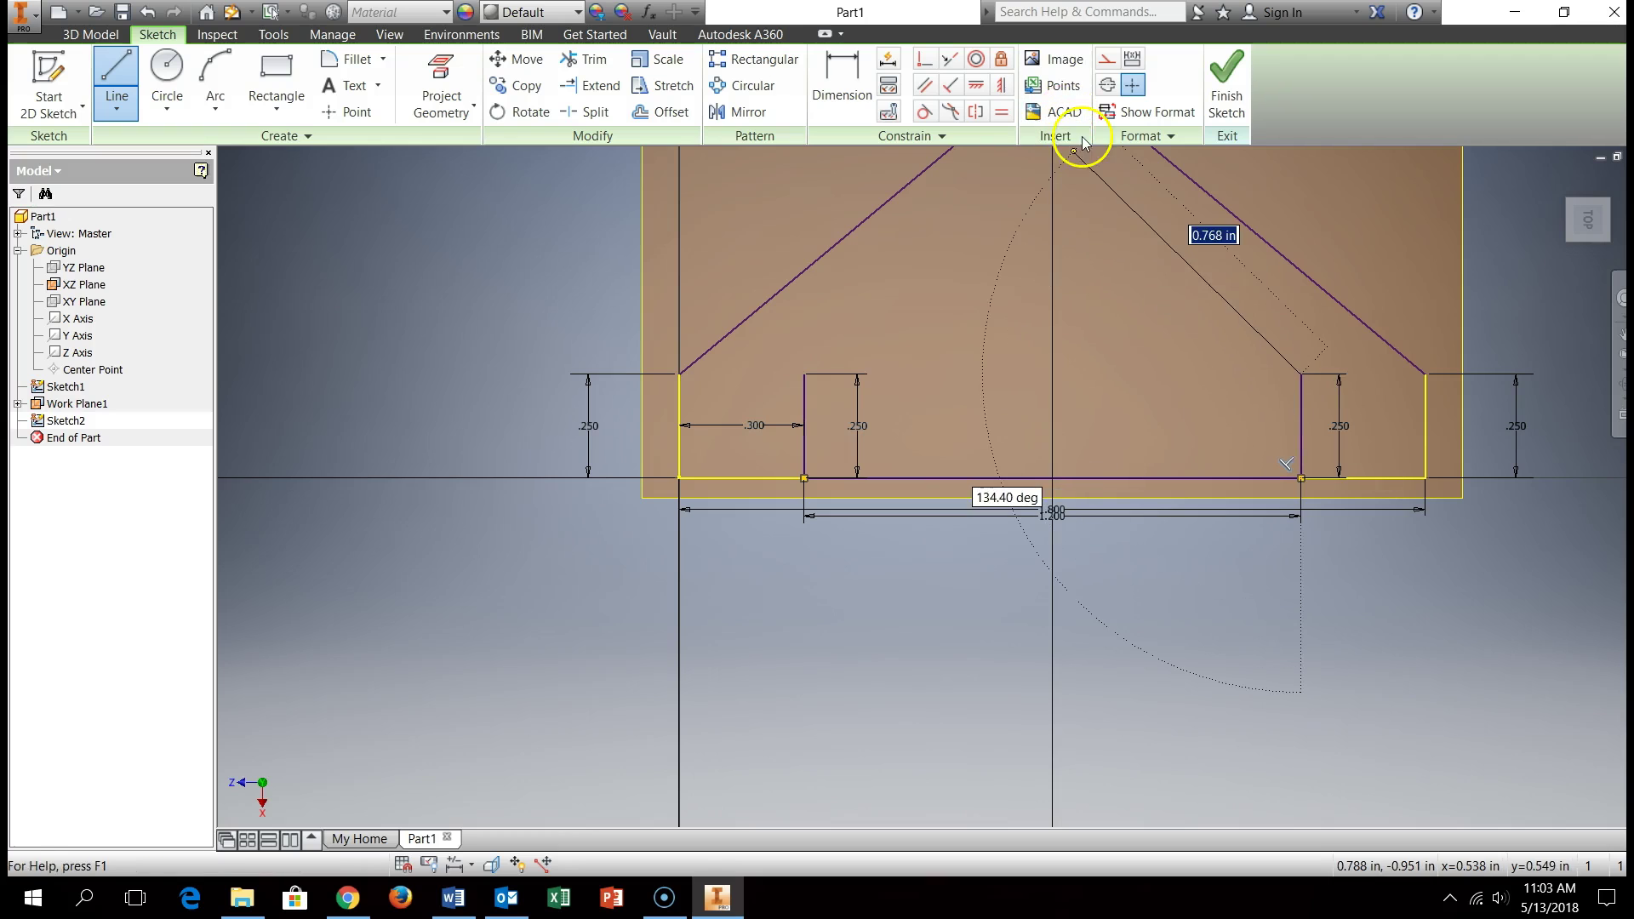
# - Close the upper profile with two sloped lines that meet at an apex and join the tops of the two inner vertical lines
pyautogui.moveTo(1066, 169); pyautogui.dragTo(907, 459, button='middle')
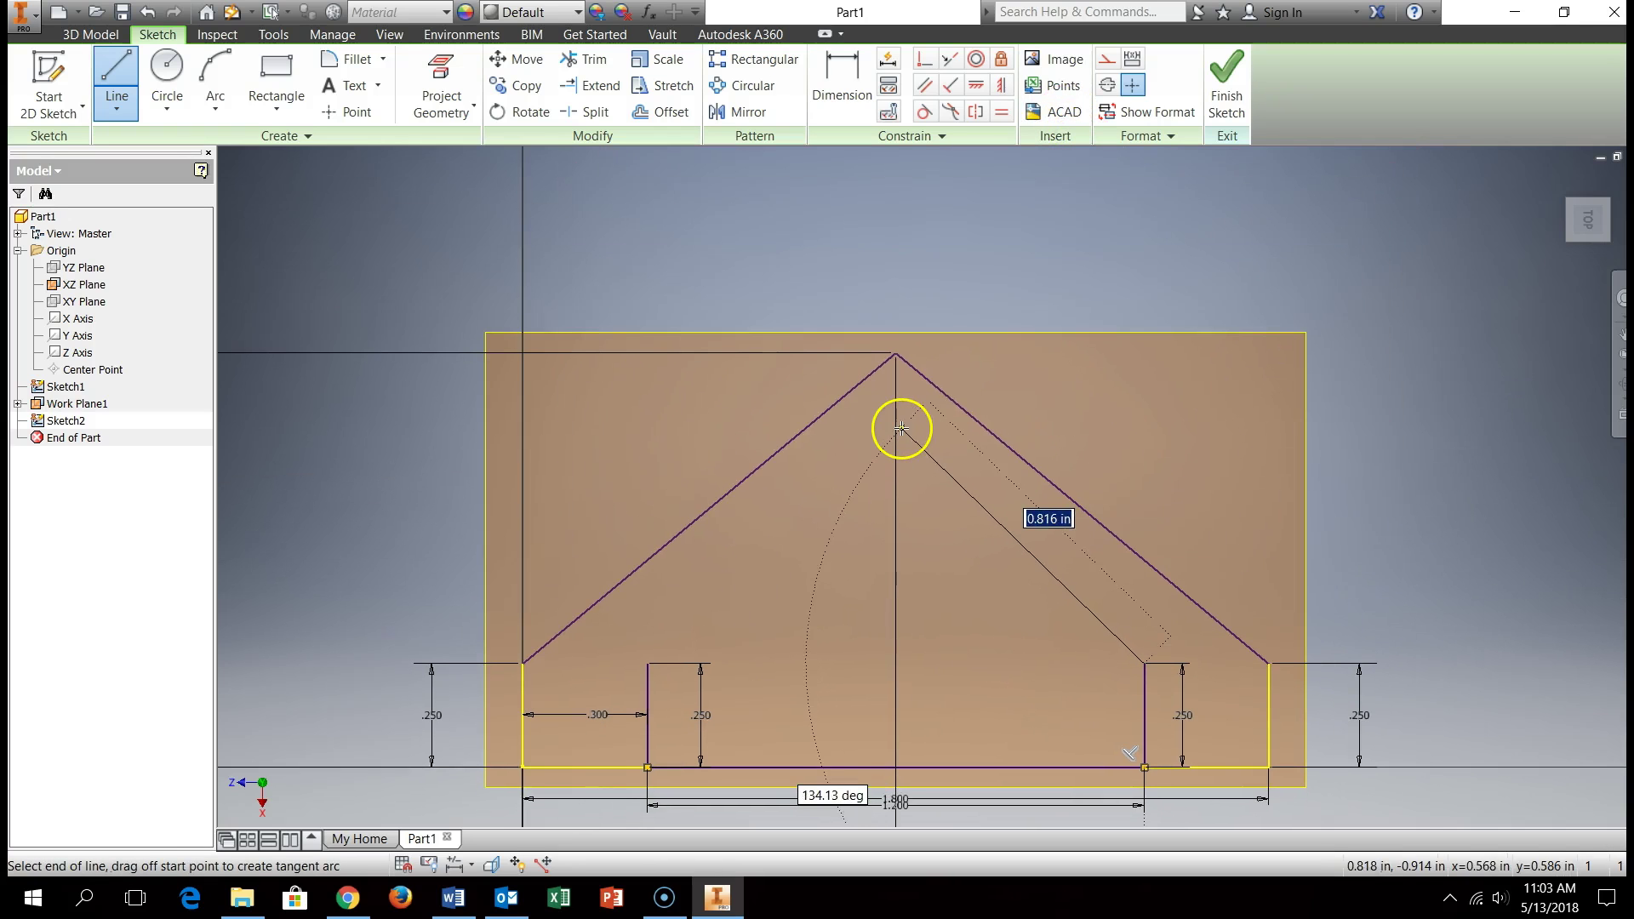
pyautogui.click(895, 434)
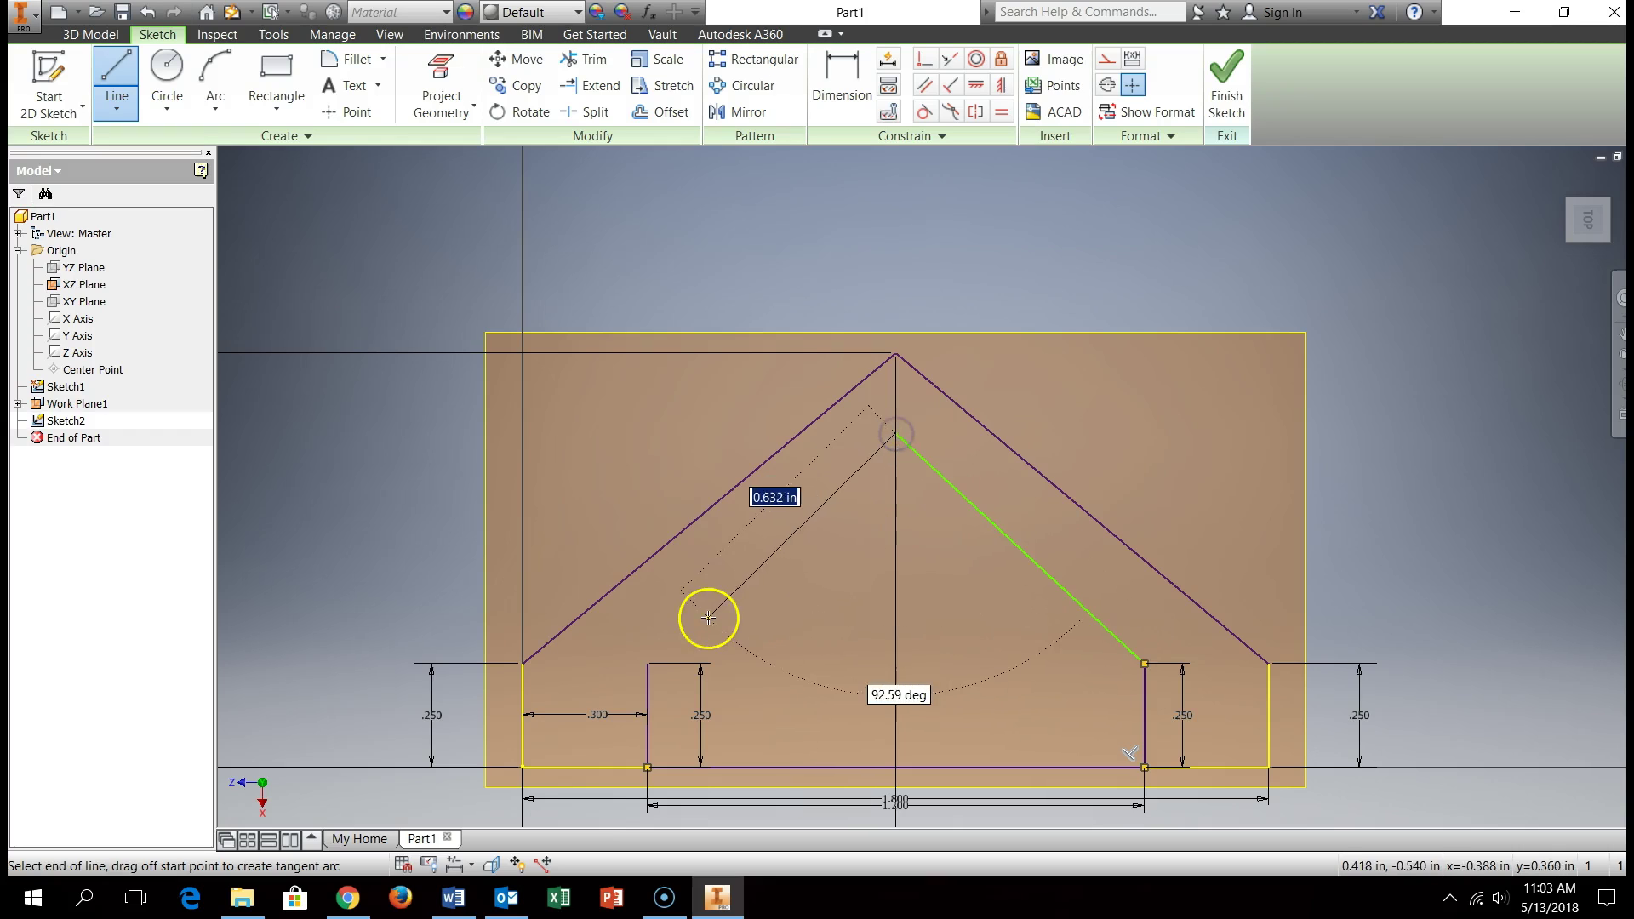
pyautogui.click(648, 663)
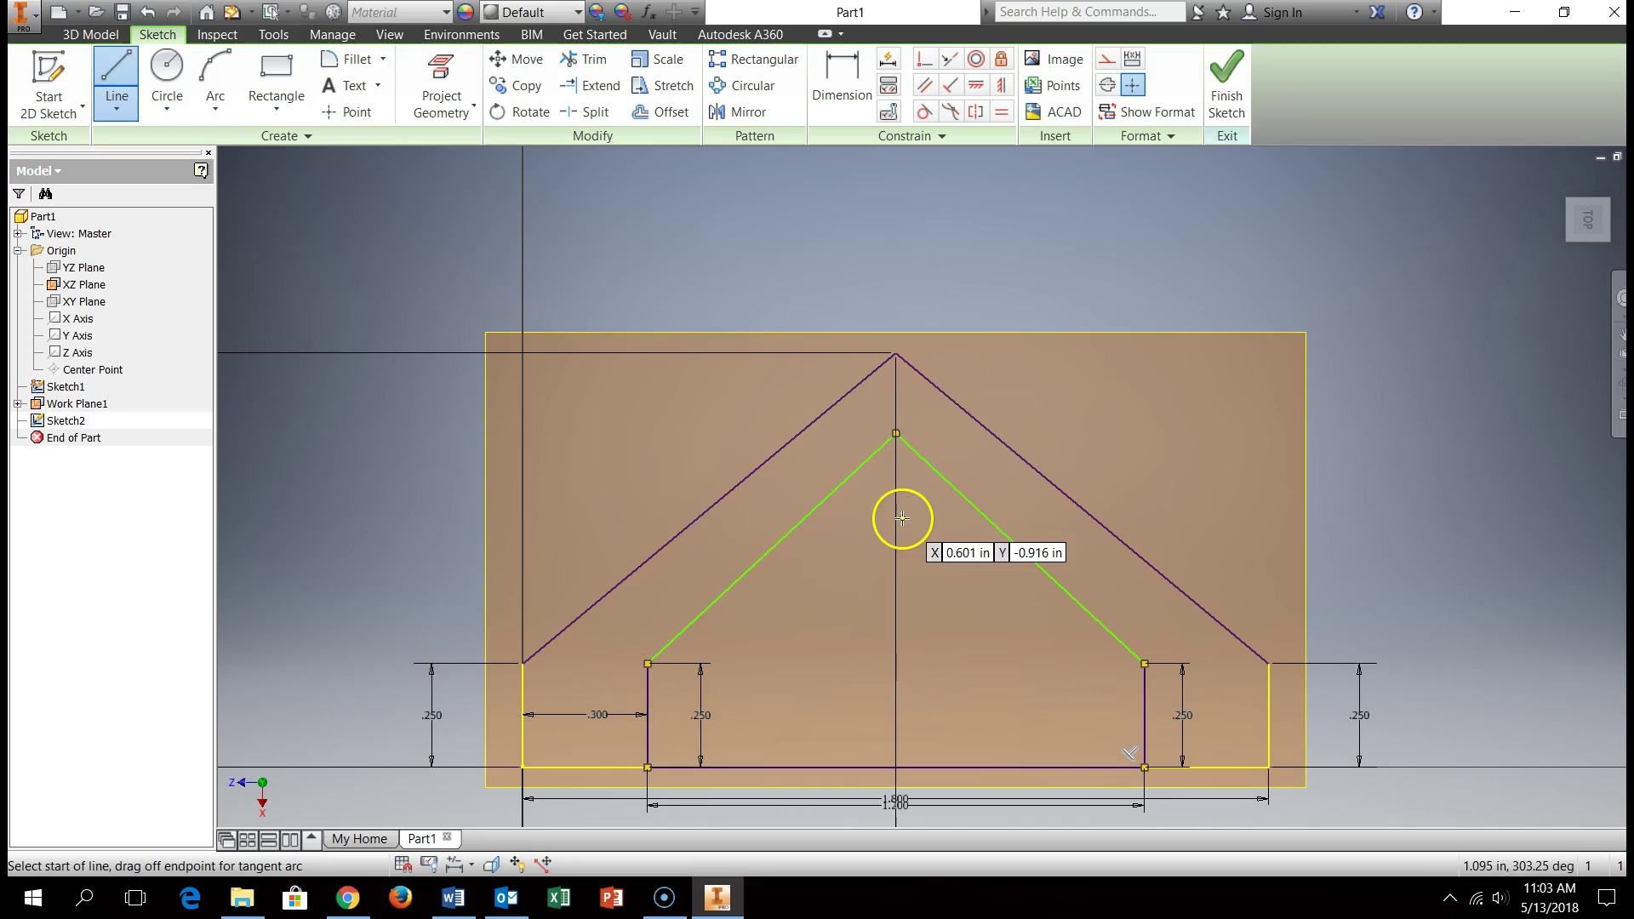
pyautogui.press('Escape')
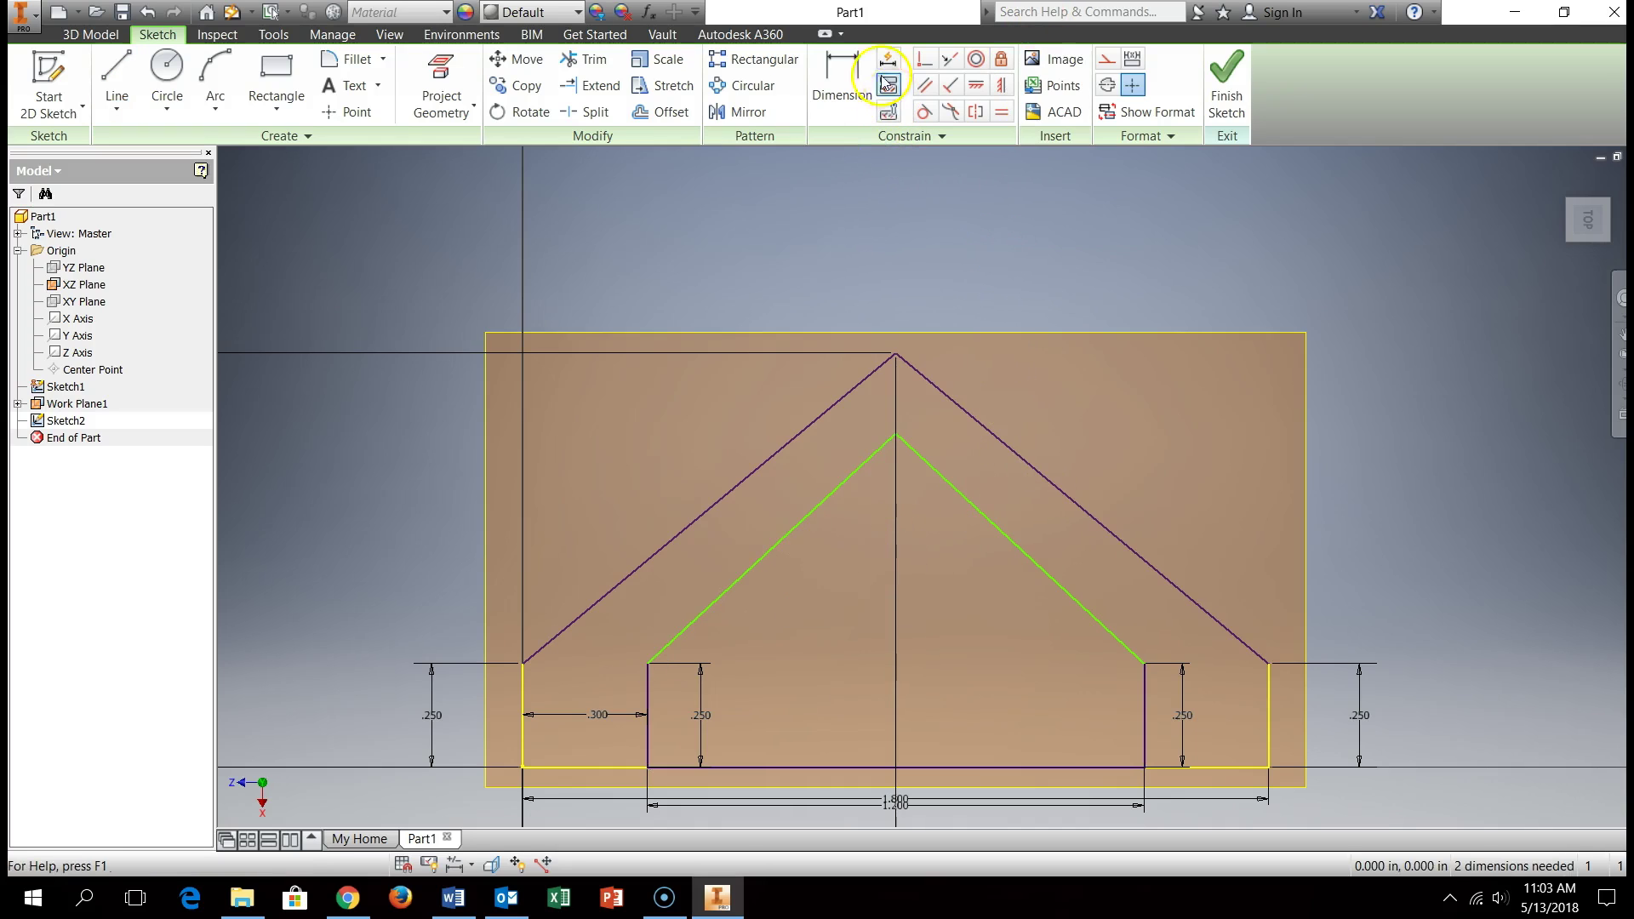
# - Dimension the inner apex 0.6 in horizontally from the inner vertical line farther from the origin
pyautogui.click(860, 68)
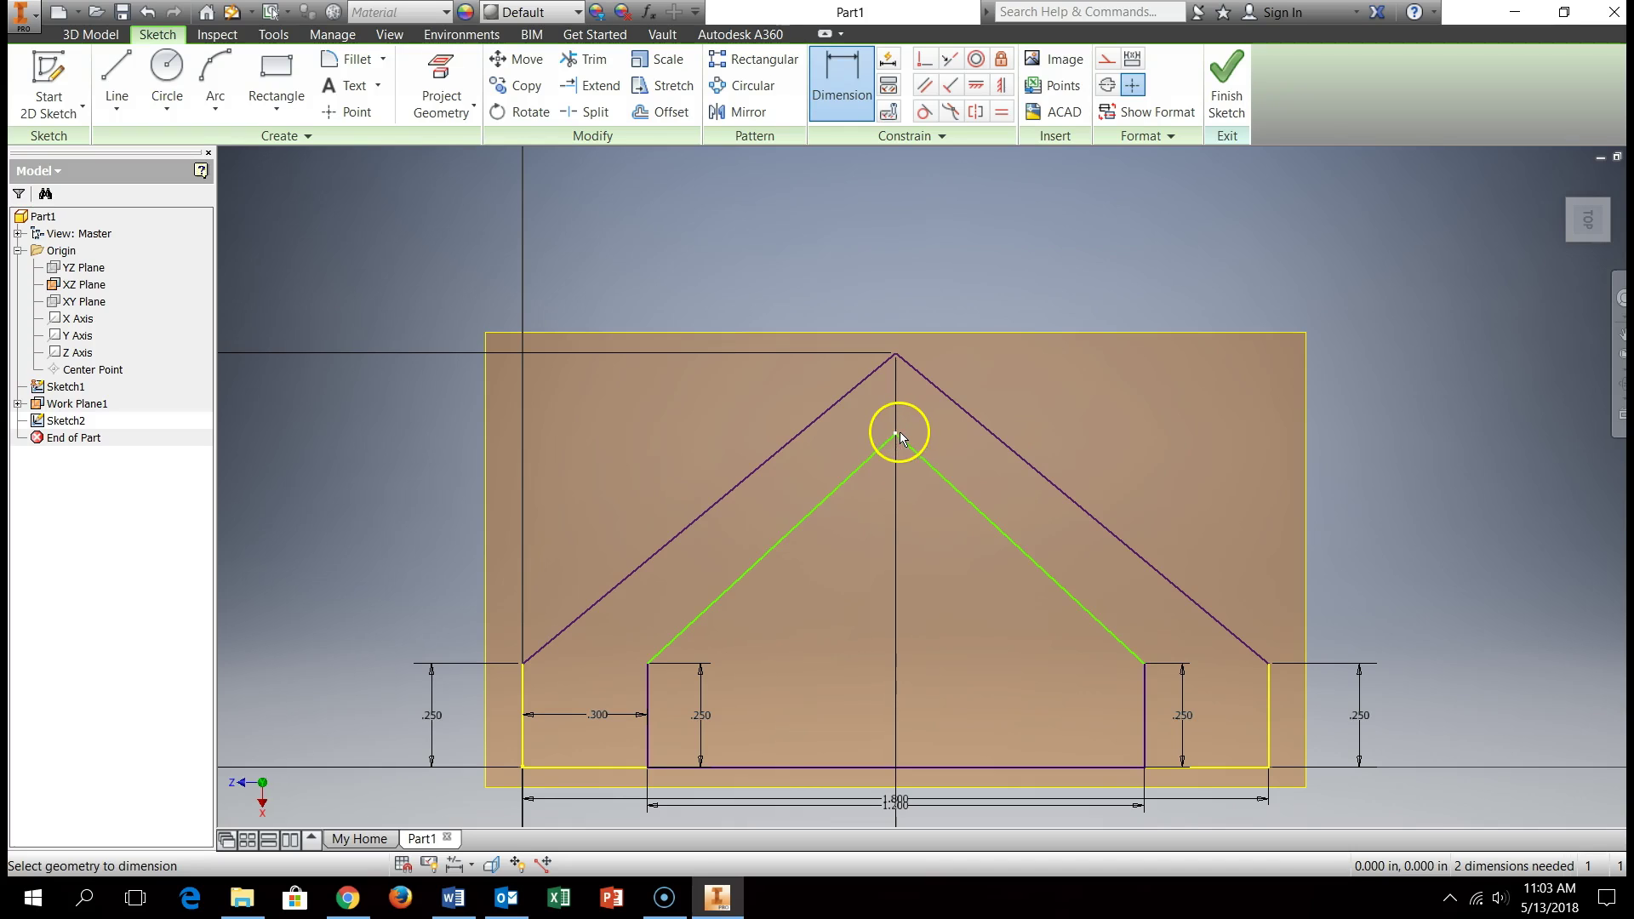
pyautogui.click(1144, 734)
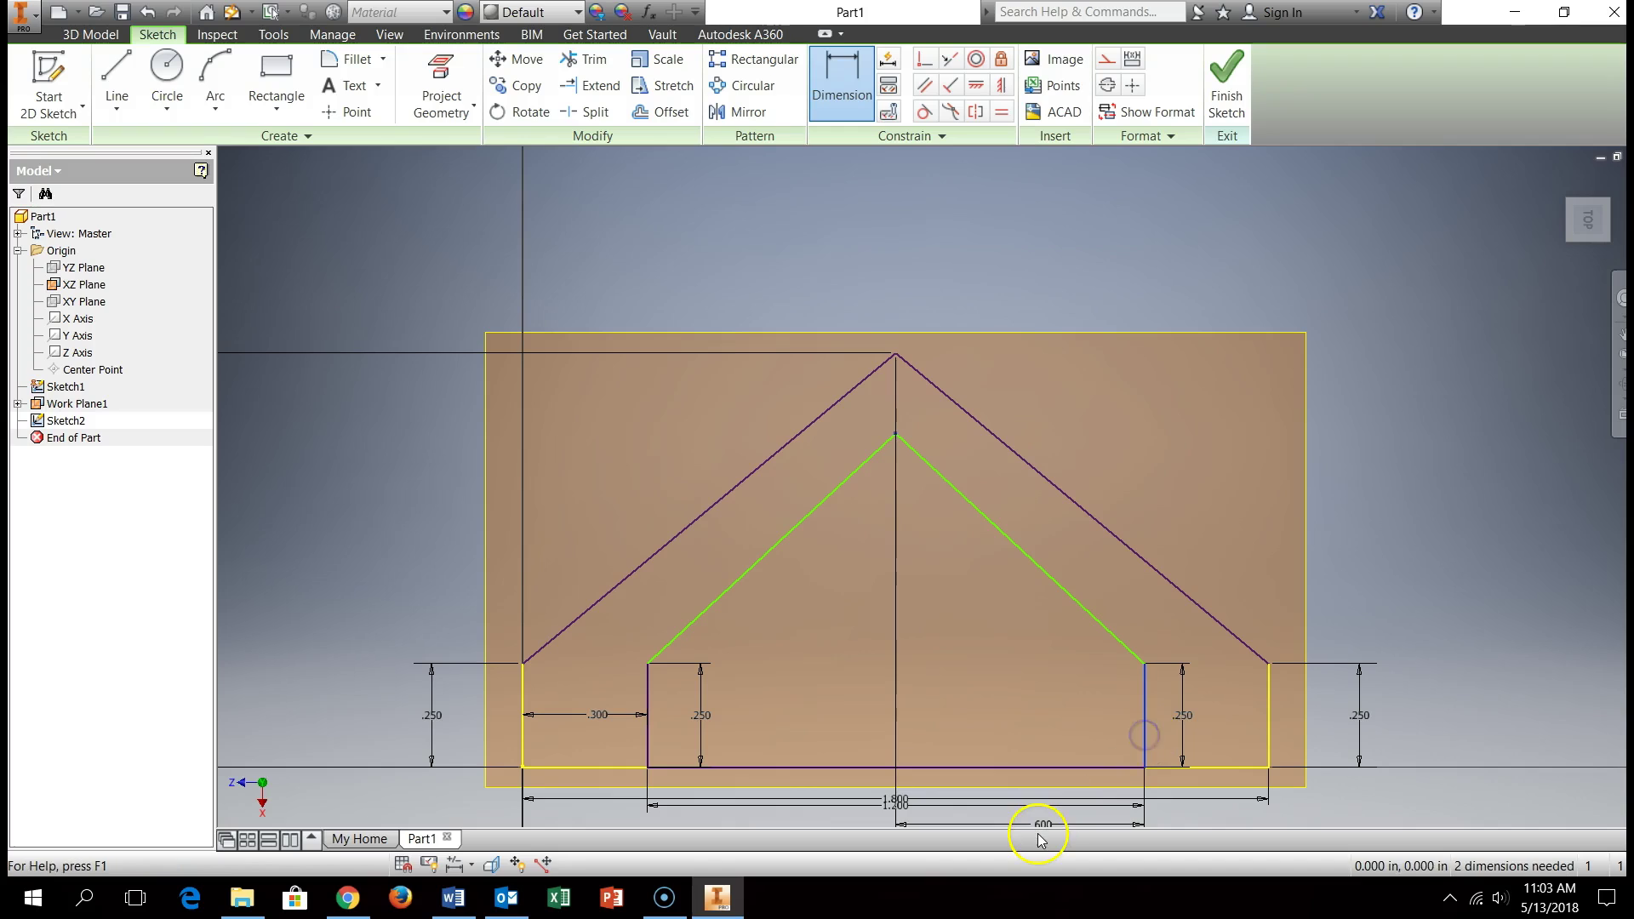
pyautogui.click(999, 707)
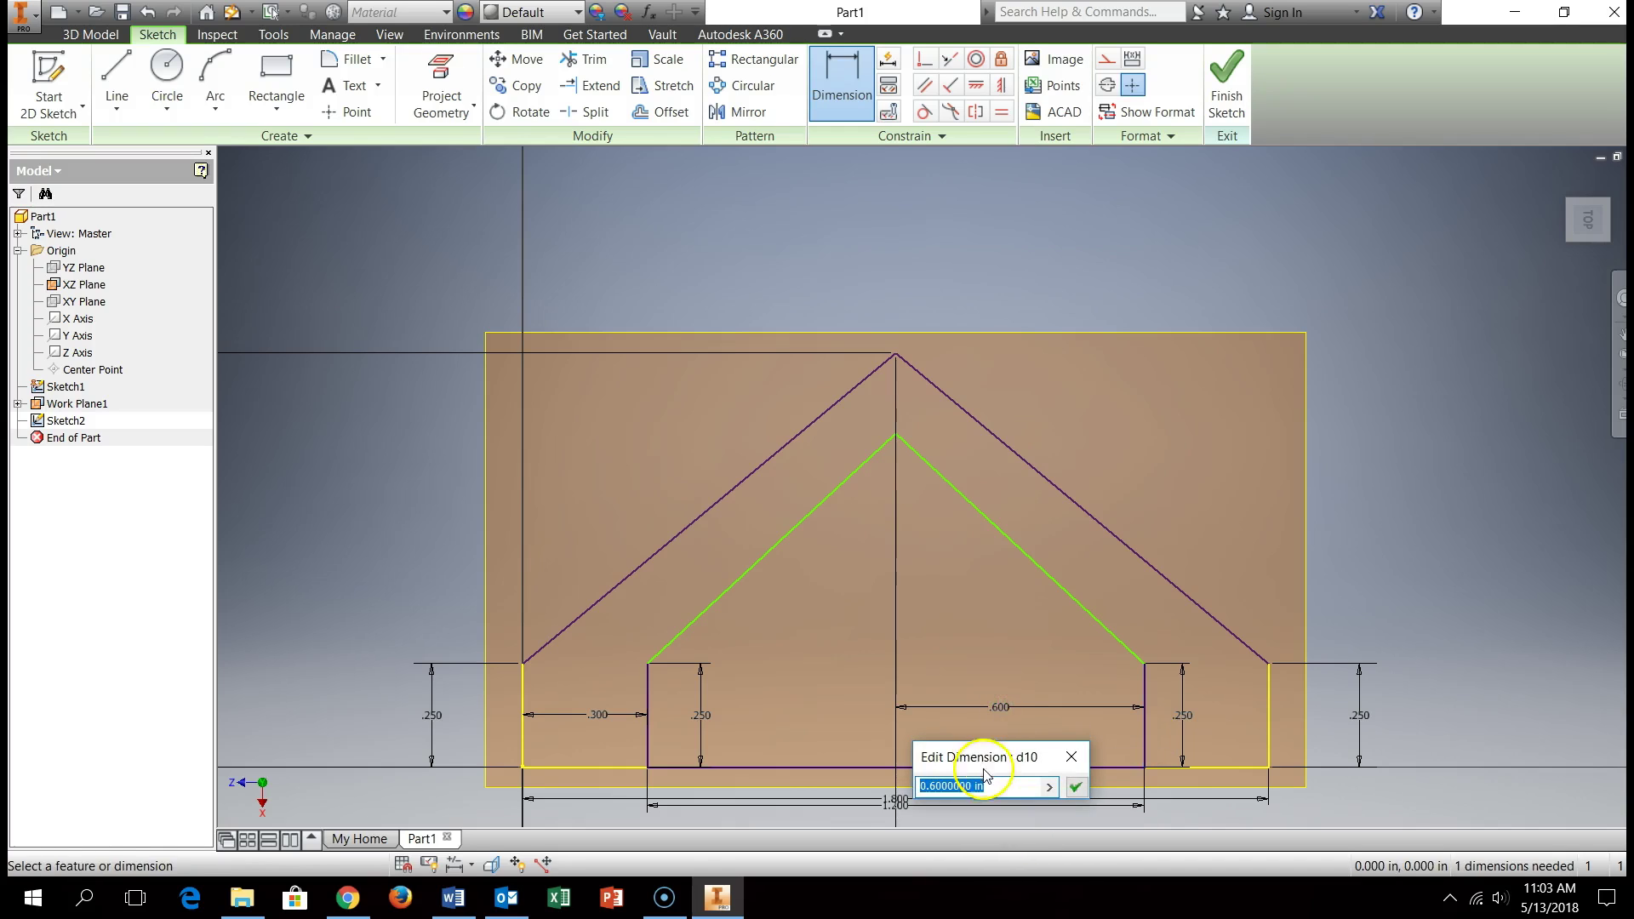
pyautogui.click(1077, 786)
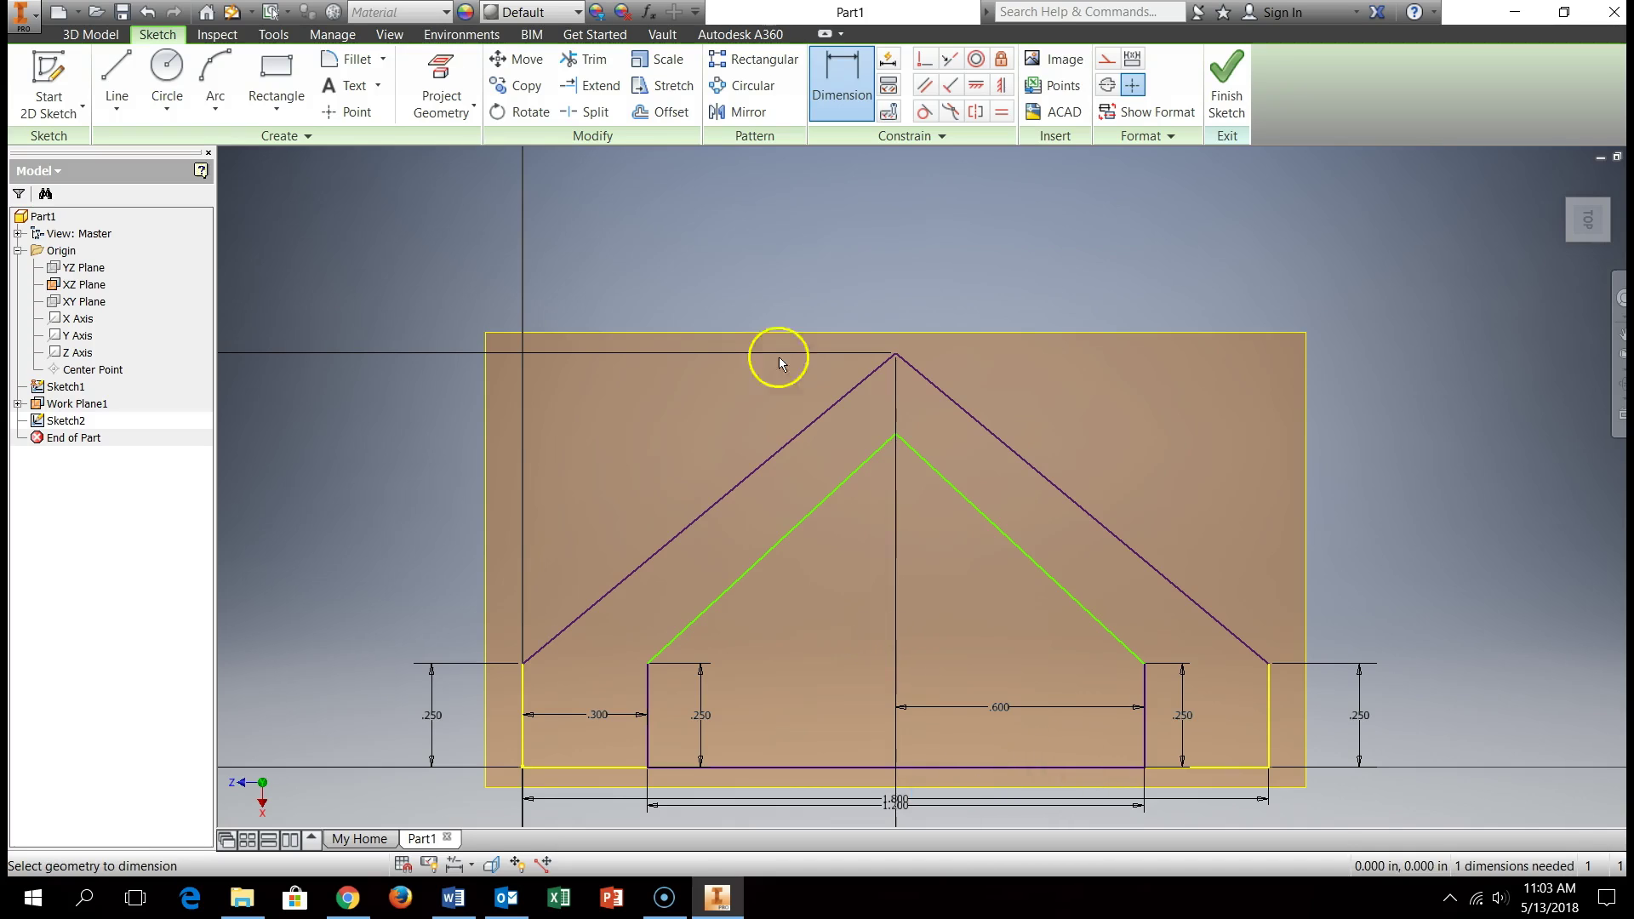
# - Dimension the inner apex 0.75 in above the base line and finish the sketch
pyautogui.click(893, 436)
pyautogui.click(913, 765)
pyautogui.click(1416, 602)
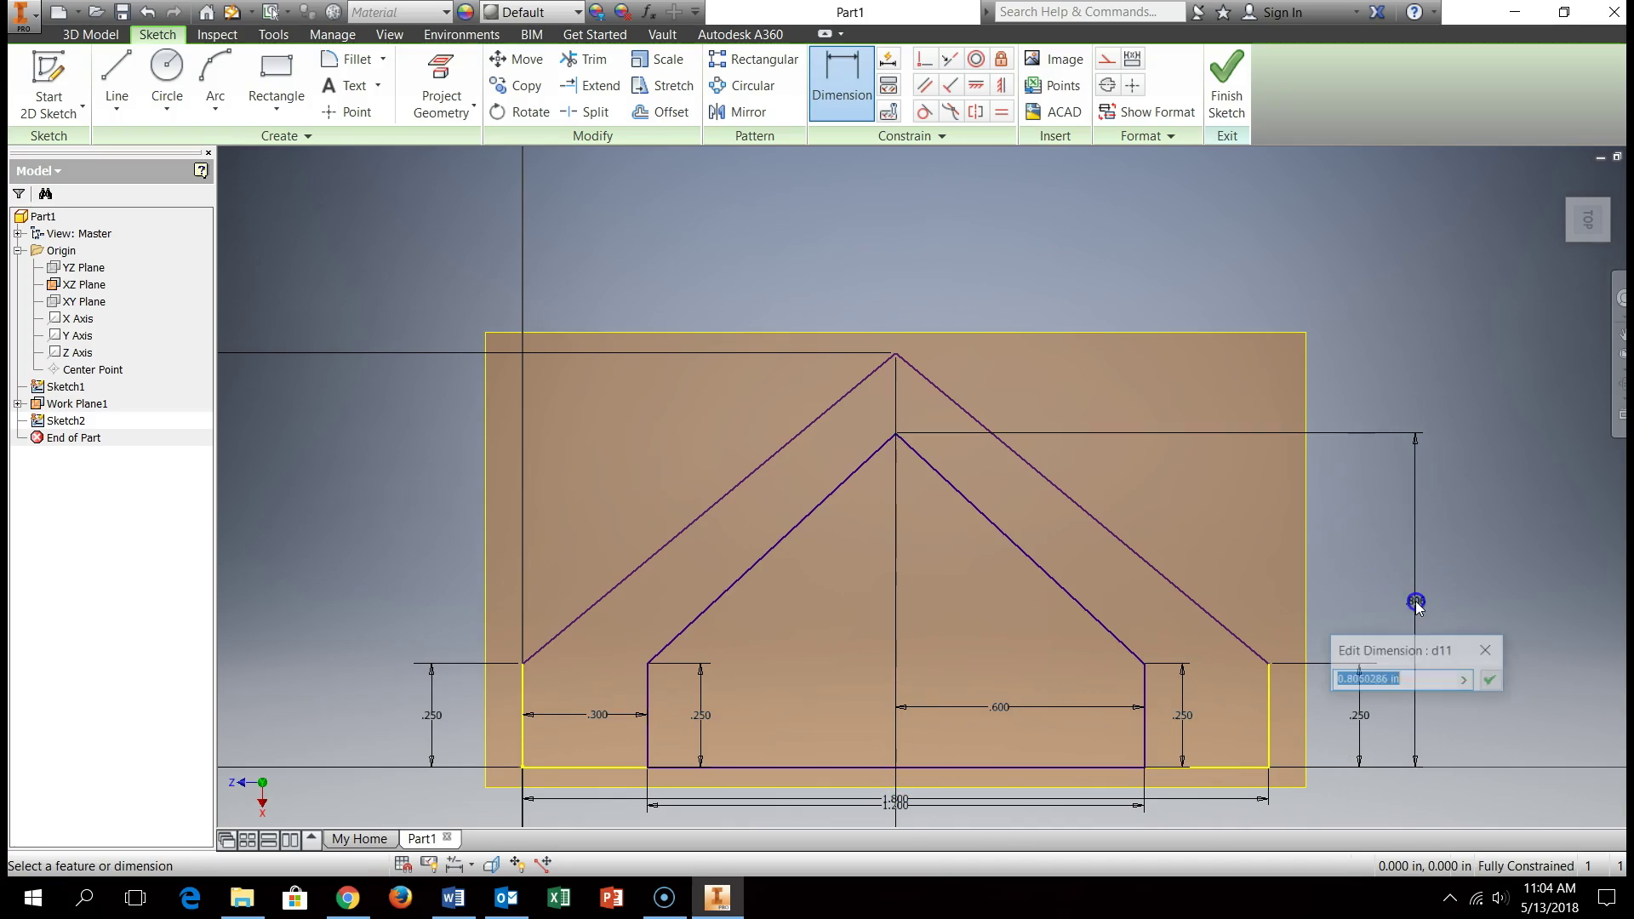
pyautogui.write('.75')
pyautogui.press('Return')
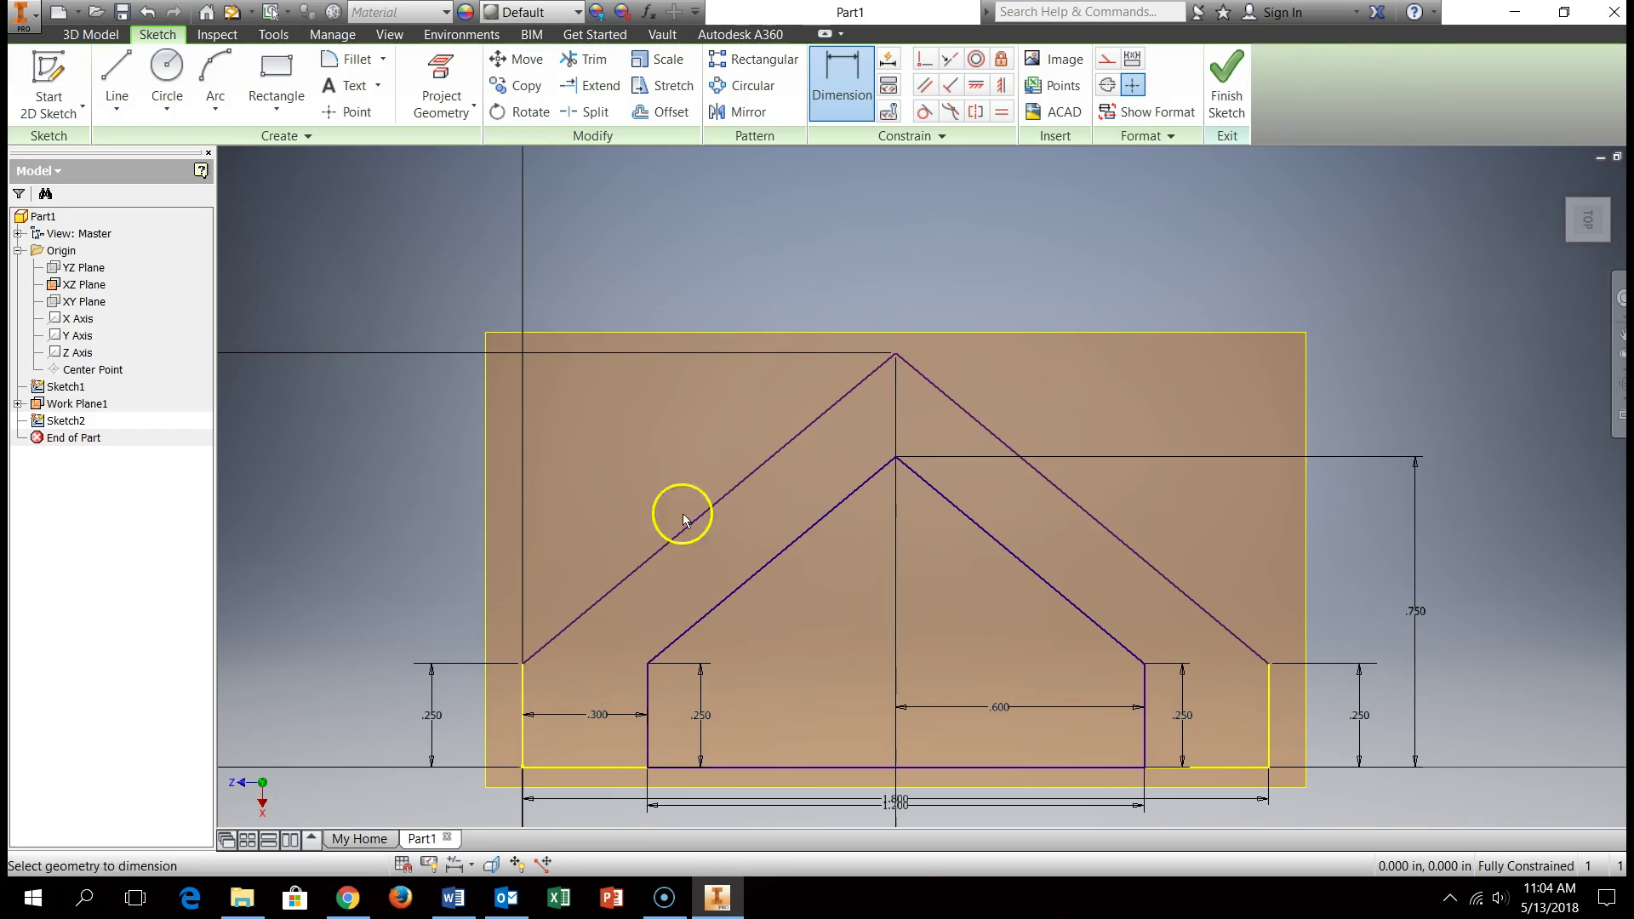
pyautogui.click(1227, 85)
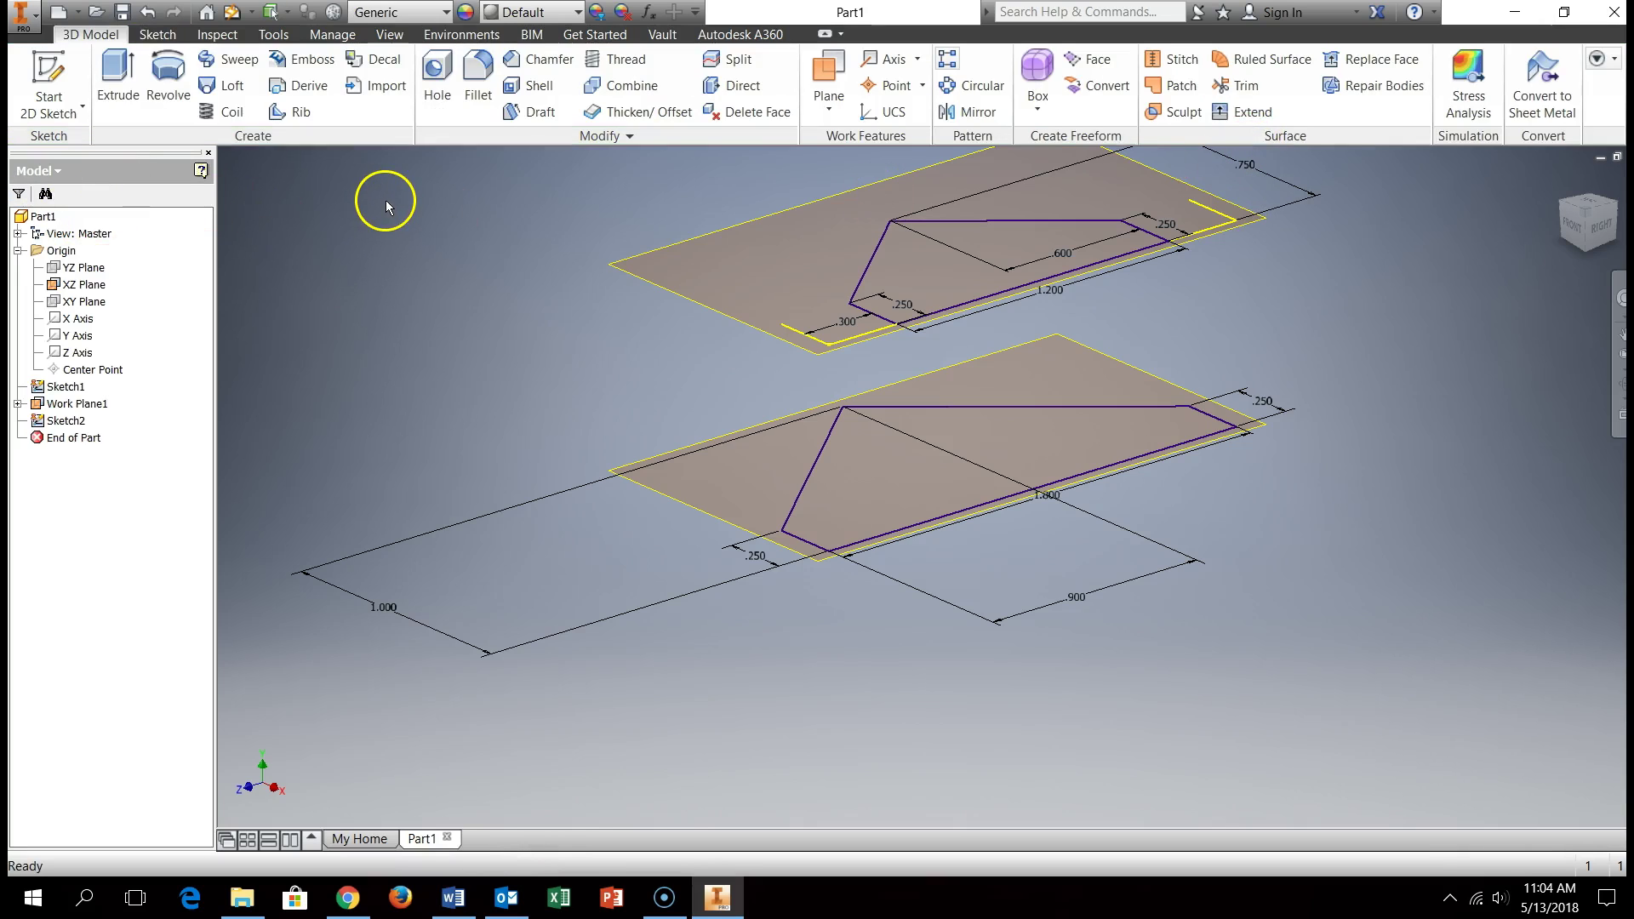
# - Loft a solid from the base profile in Sketch1 to the smaller upper profile in Sketch2
pyautogui.click(227, 84)
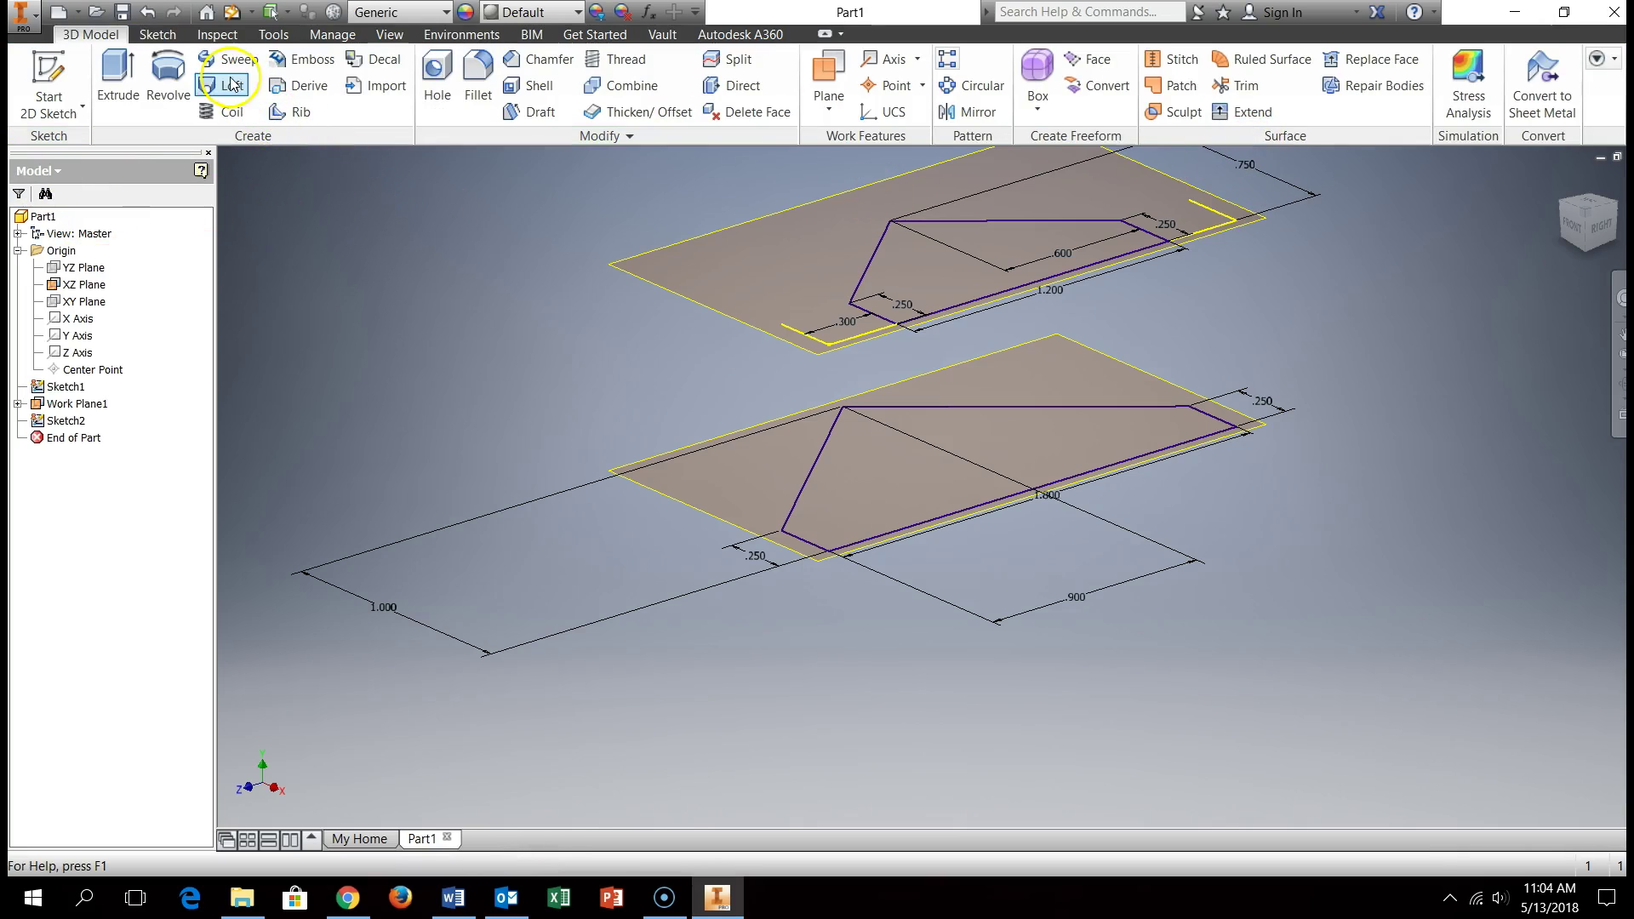
pyautogui.click(833, 436)
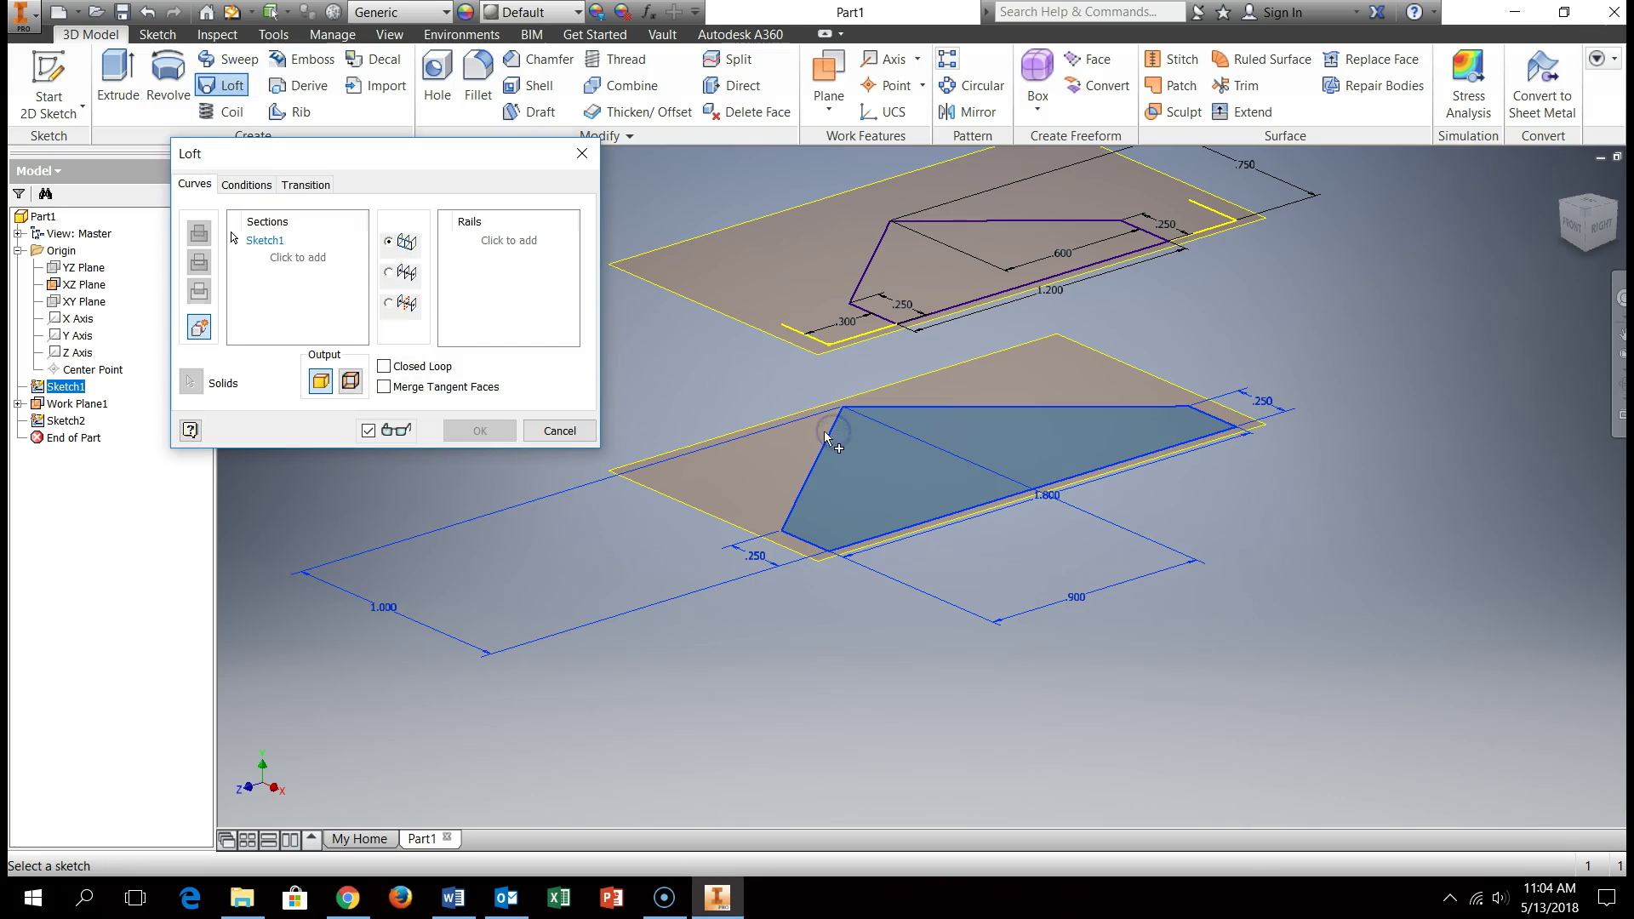
pyautogui.click(285, 258)
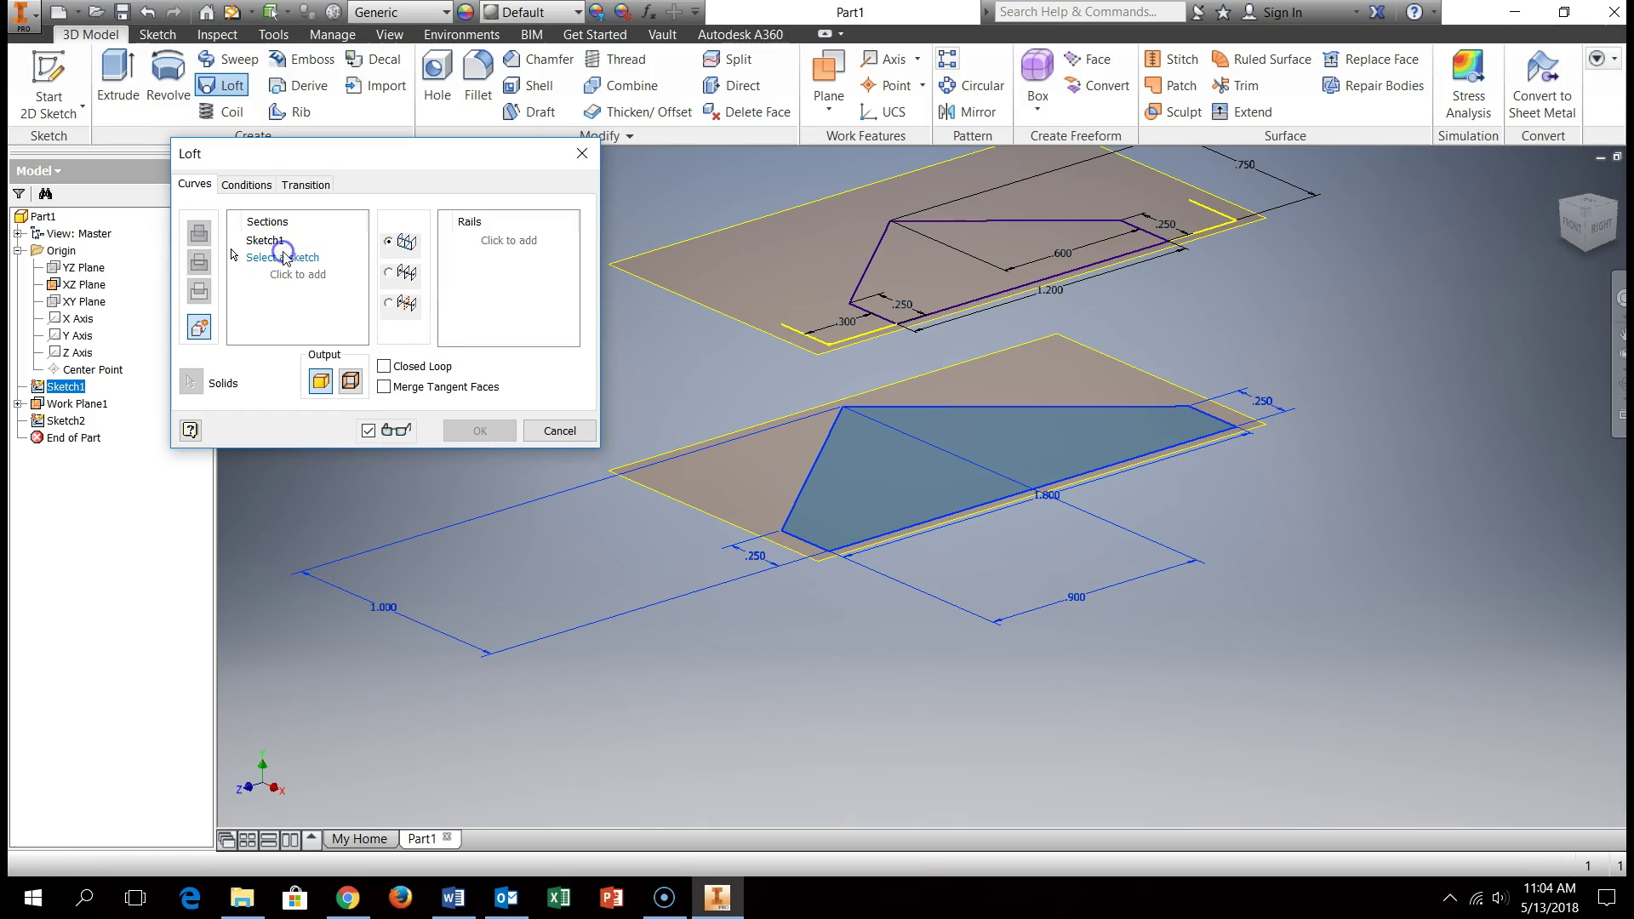
pyautogui.click(1068, 221)
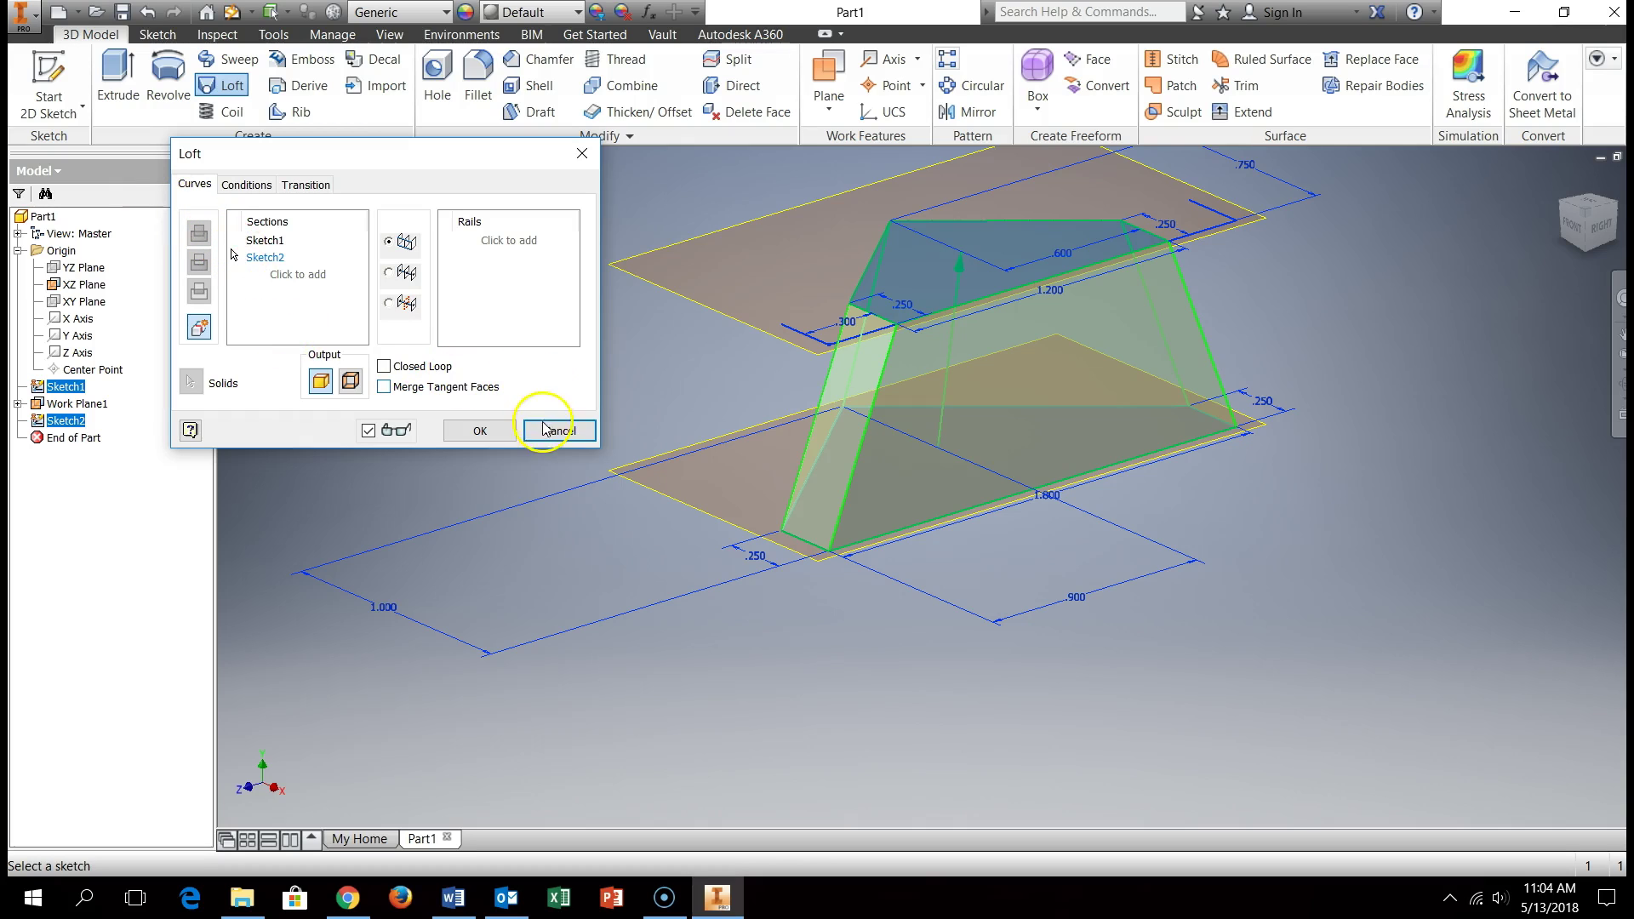
pyautogui.click(498, 434)
# - Hide Work Plane1 and the XZ Plane
pyautogui.keyDown('shift'); pyautogui.moveTo(494, 394); pyautogui.dragTo(562, 392, button='middle'); pyautogui.keyUp('shift')
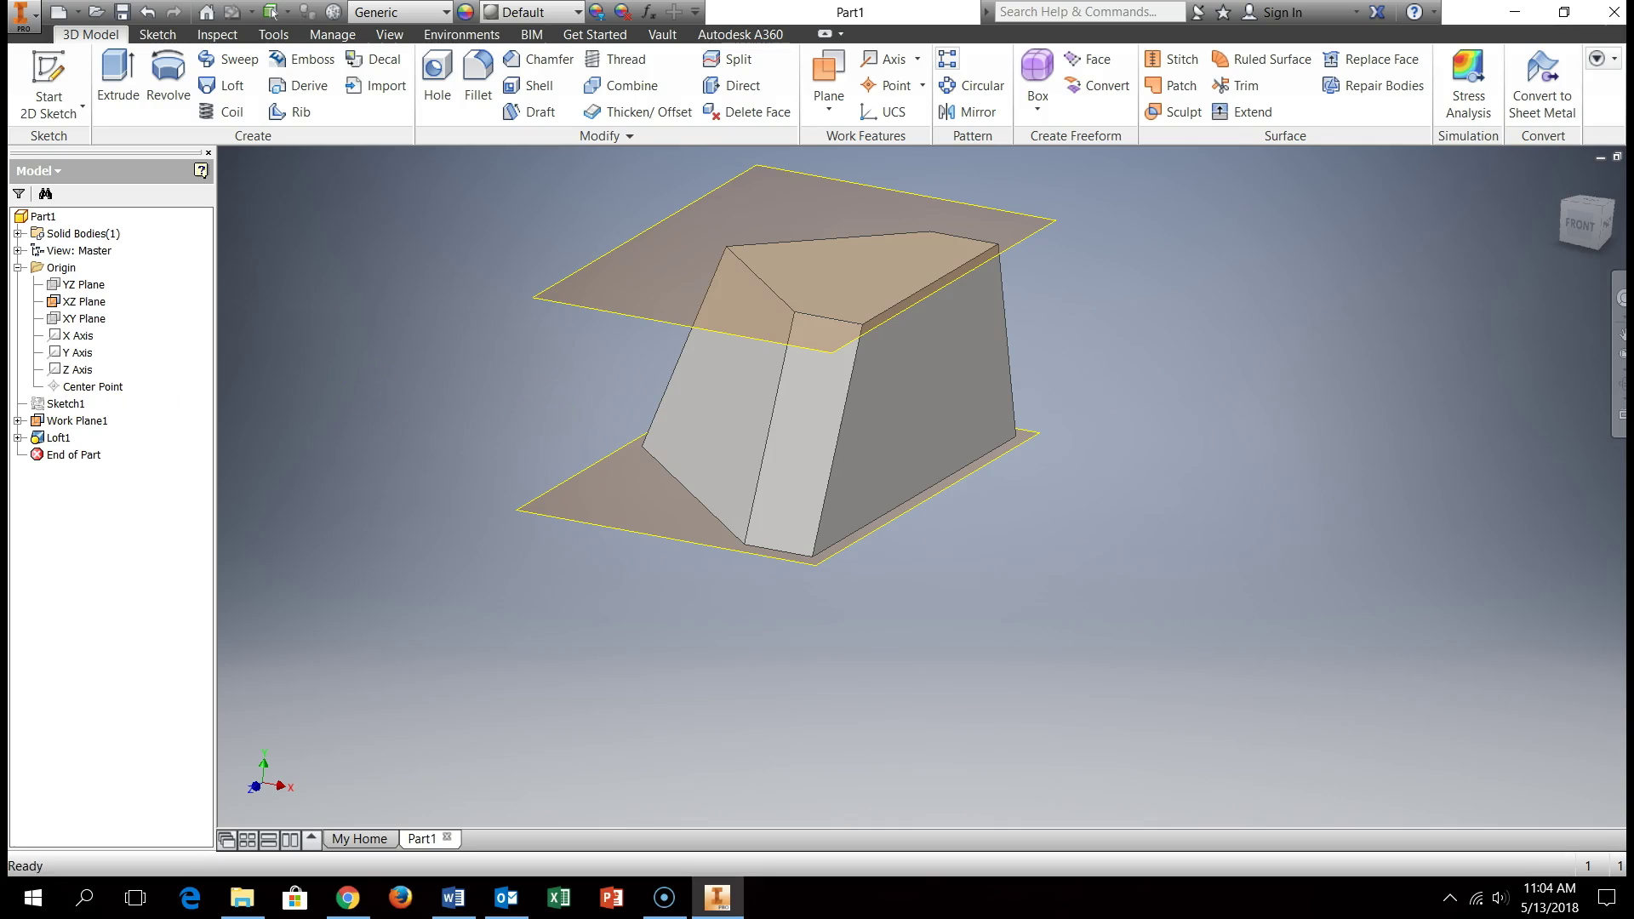
pyautogui.rightClick(104, 426)
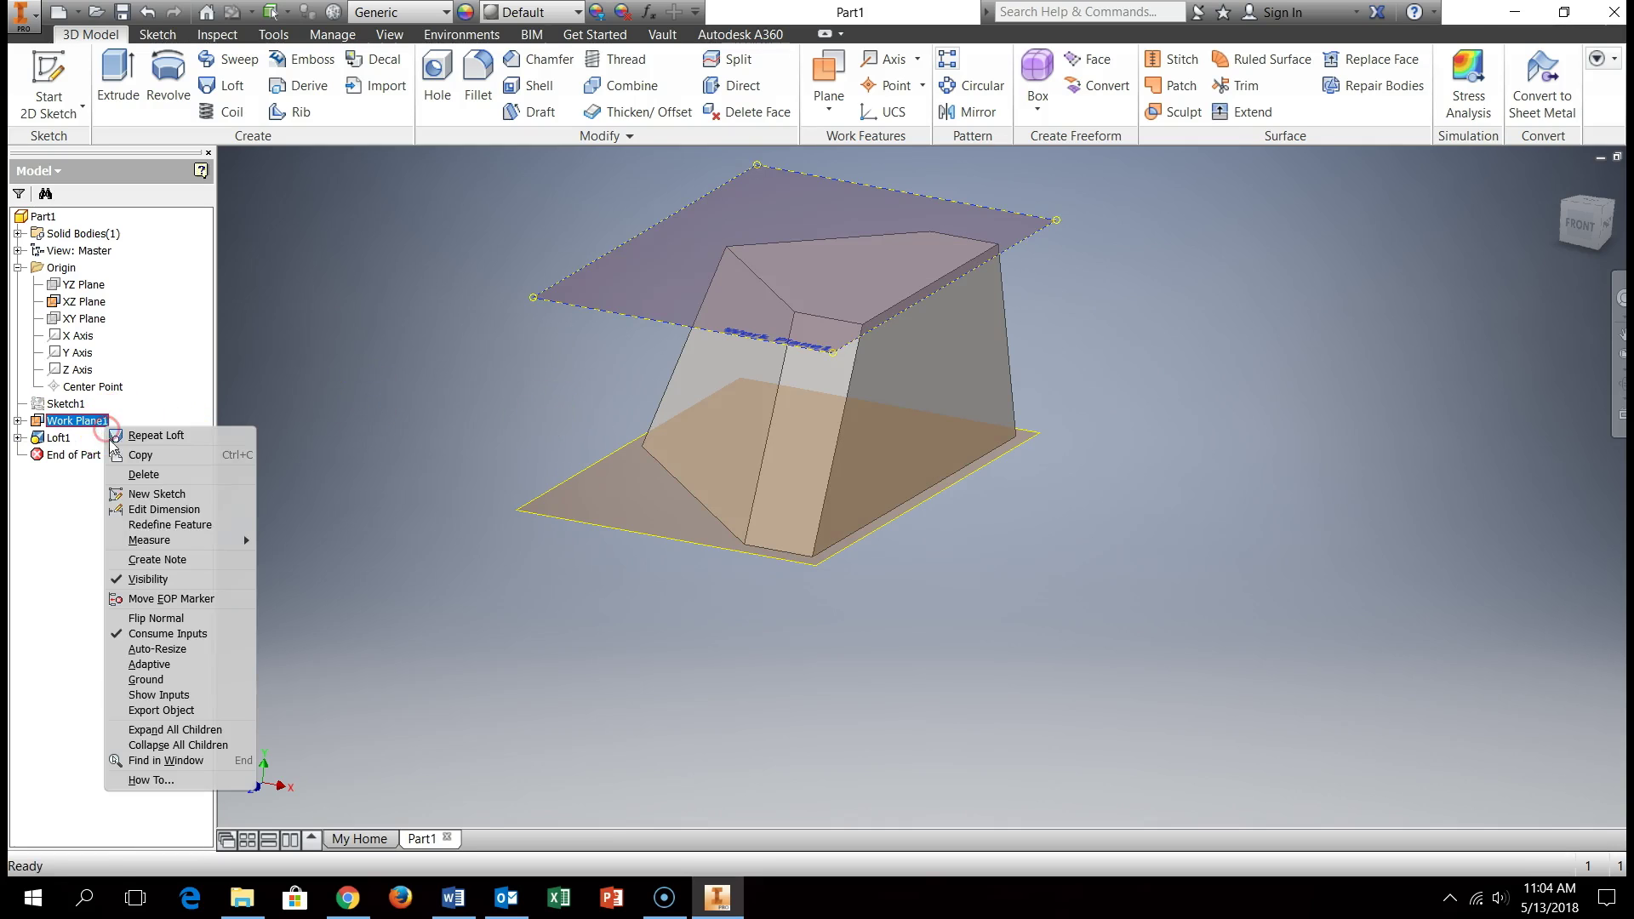
pyautogui.click(143, 579)
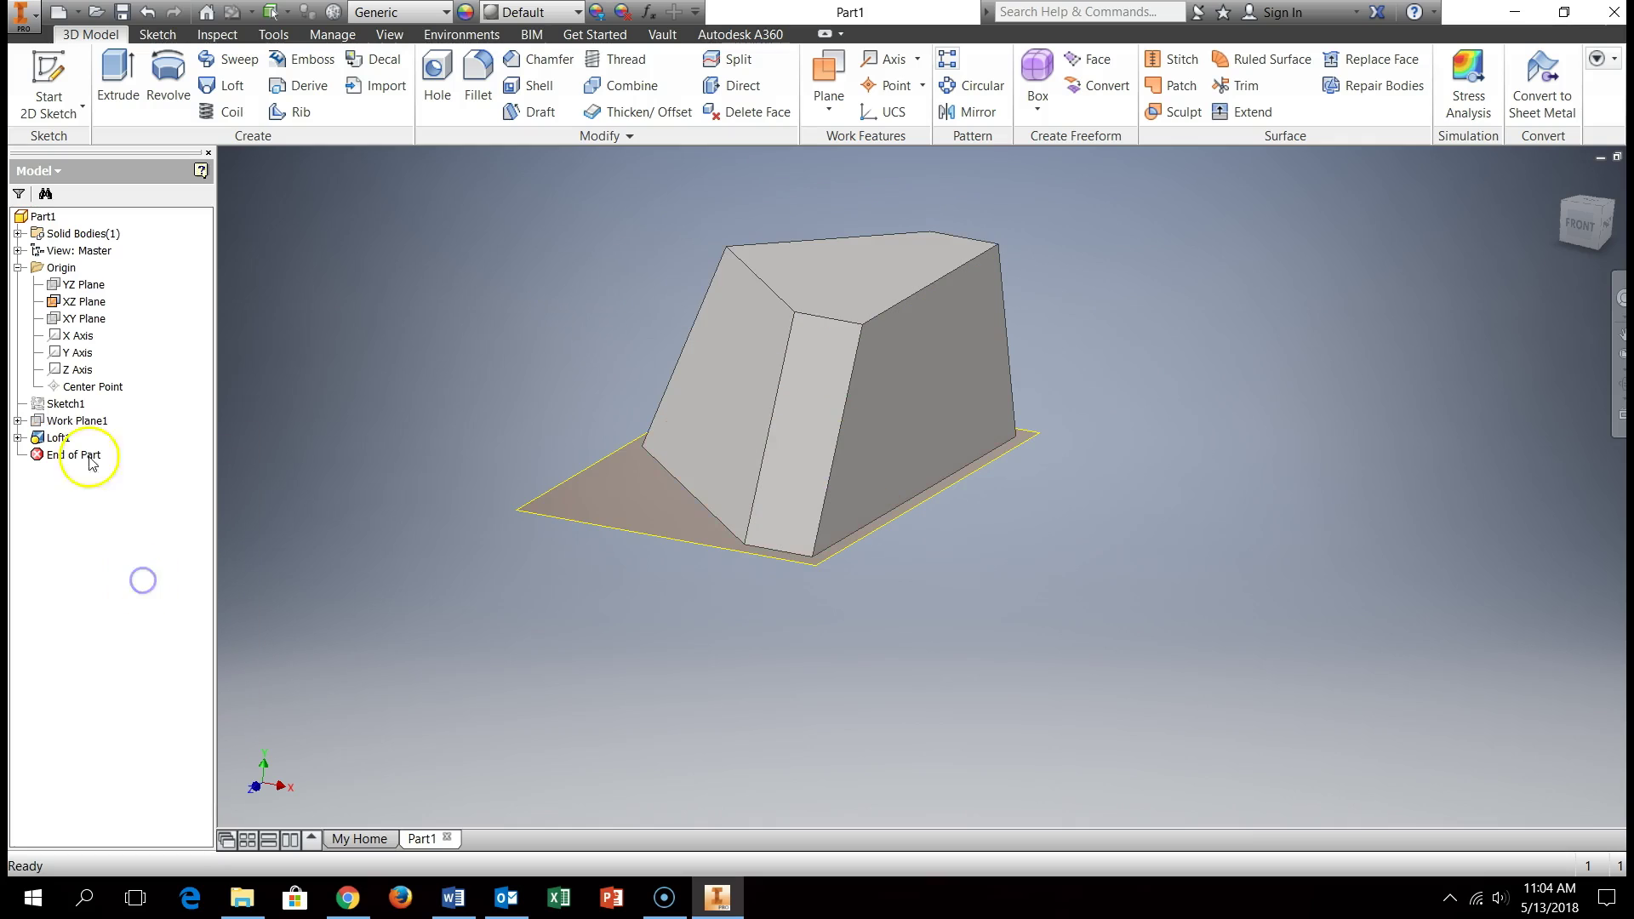
pyautogui.rightClick(64, 302)
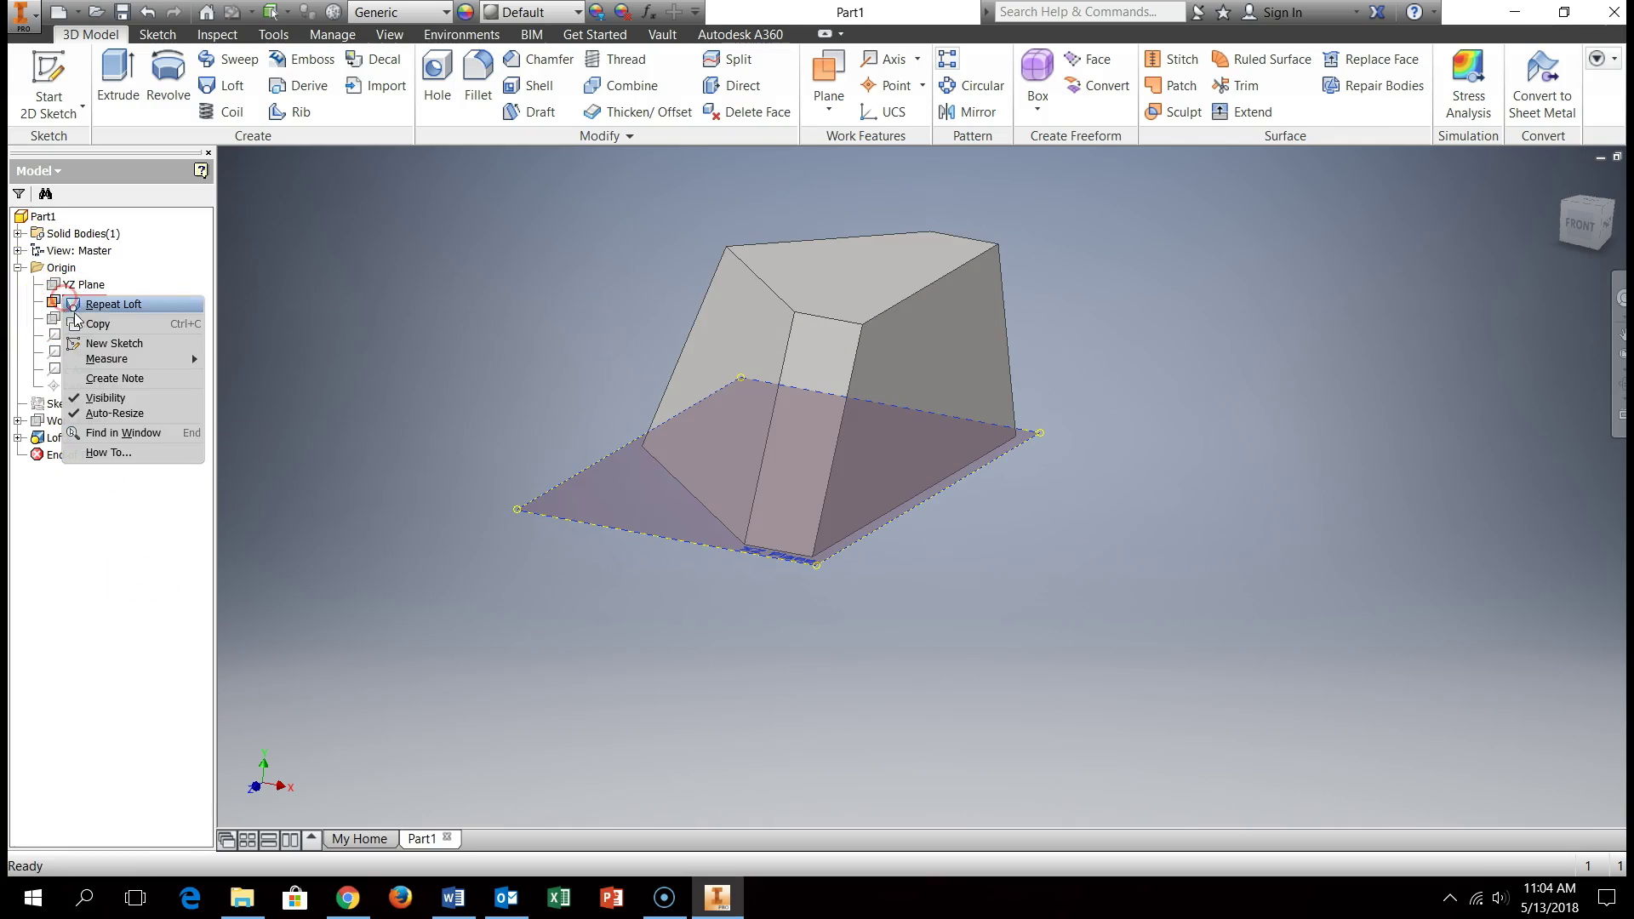
pyautogui.click(106, 397)
# - Start a new sketch on one of the large sloped front faces of the loft and project that face's outline
pyautogui.keyDown('shift'); pyautogui.moveTo(460, 387); pyautogui.dragTo(544, 382, button='middle'); pyautogui.keyUp('shift')
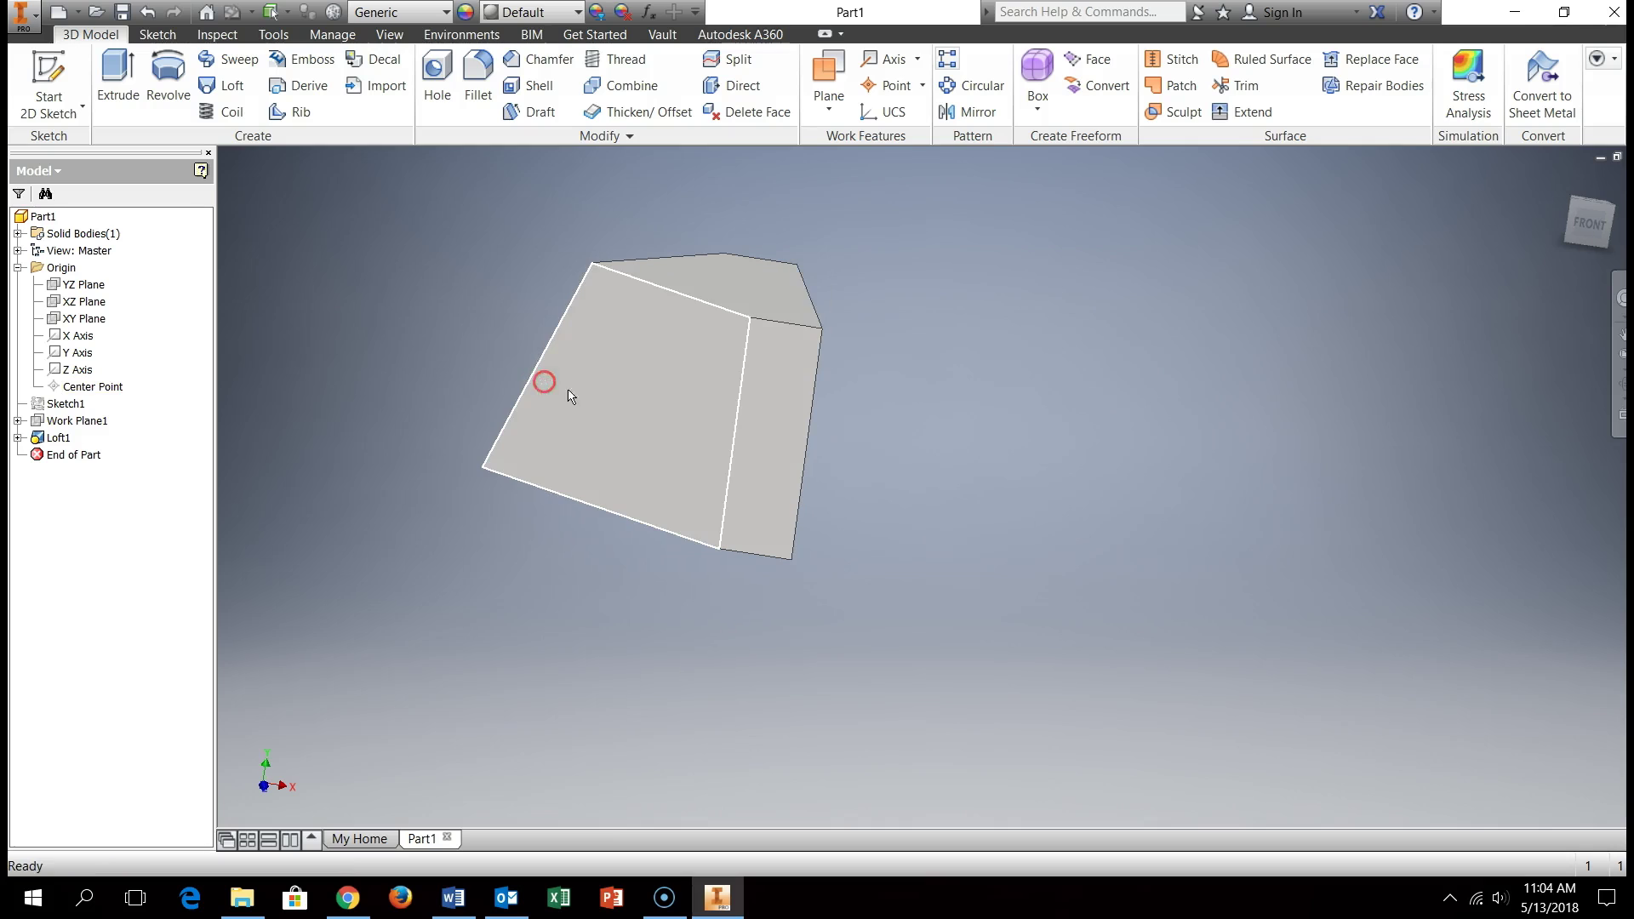
pyautogui.rightClick(623, 398)
pyautogui.click(630, 446)
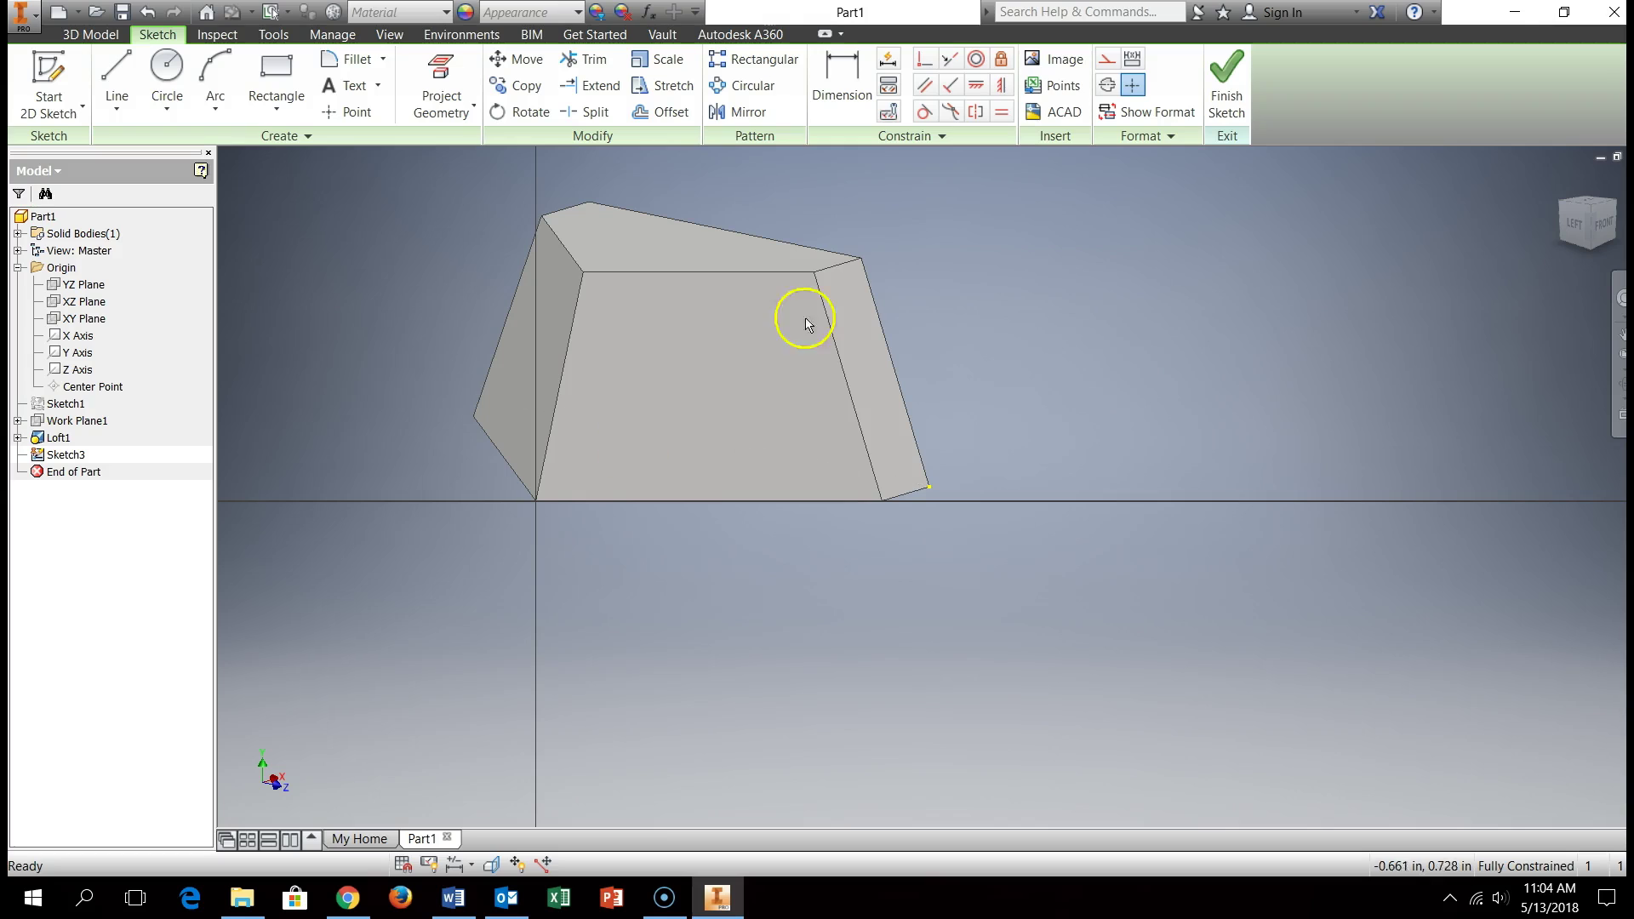
pyautogui.click(441, 81)
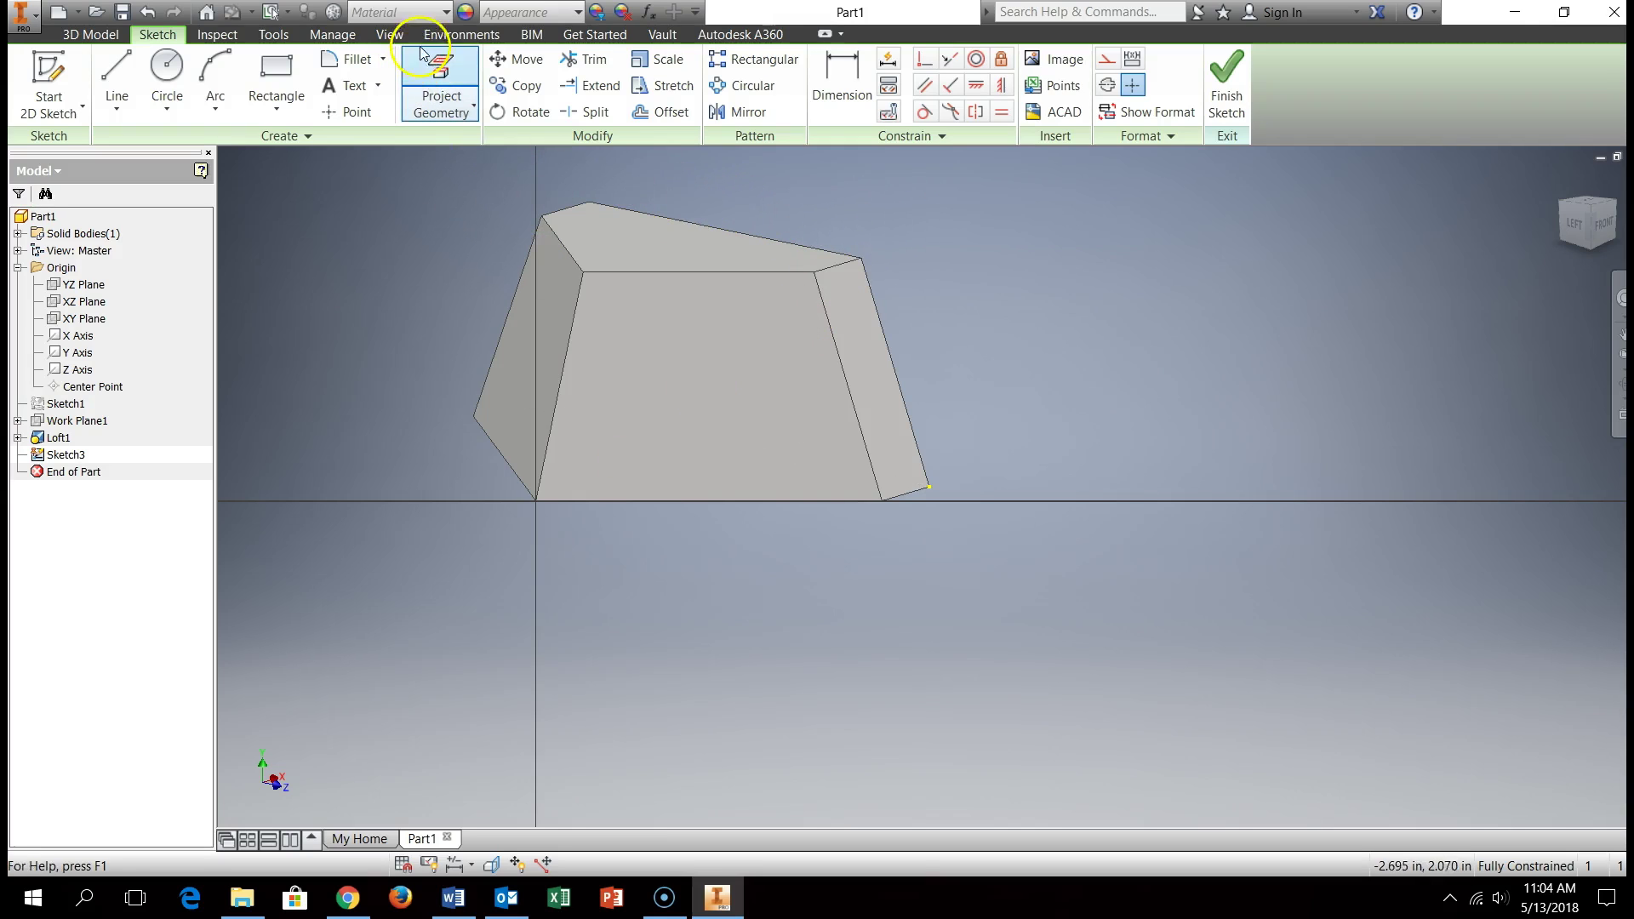
pyautogui.click(632, 324)
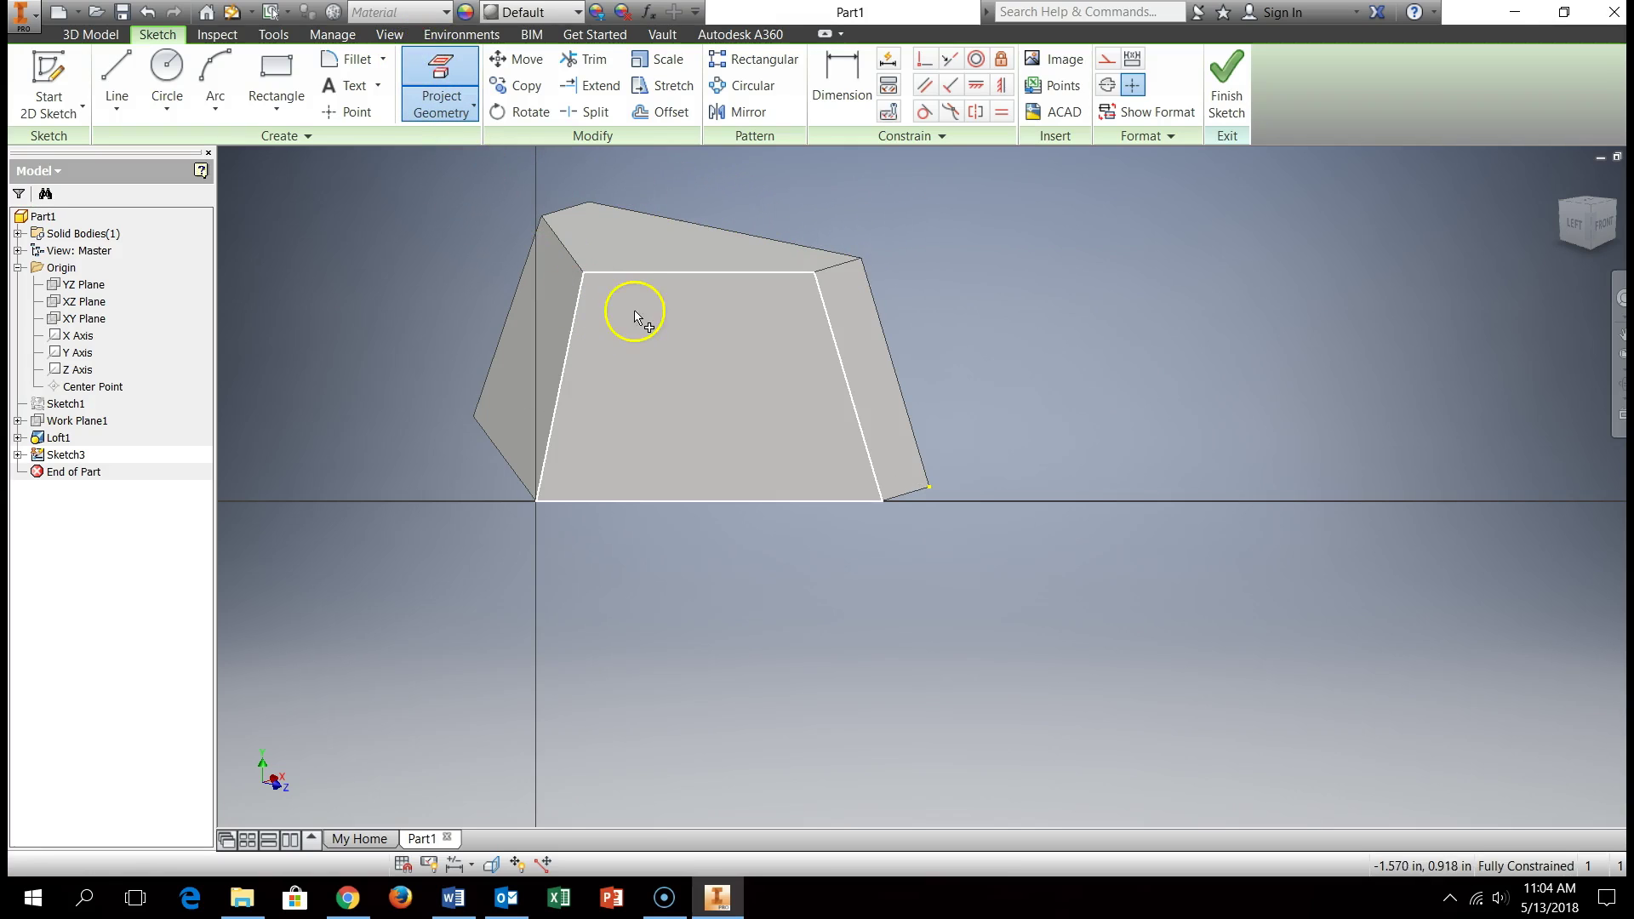
# - Offset the projected face outline 0.1 in inward and finish the sketch
pyautogui.click(667, 121)
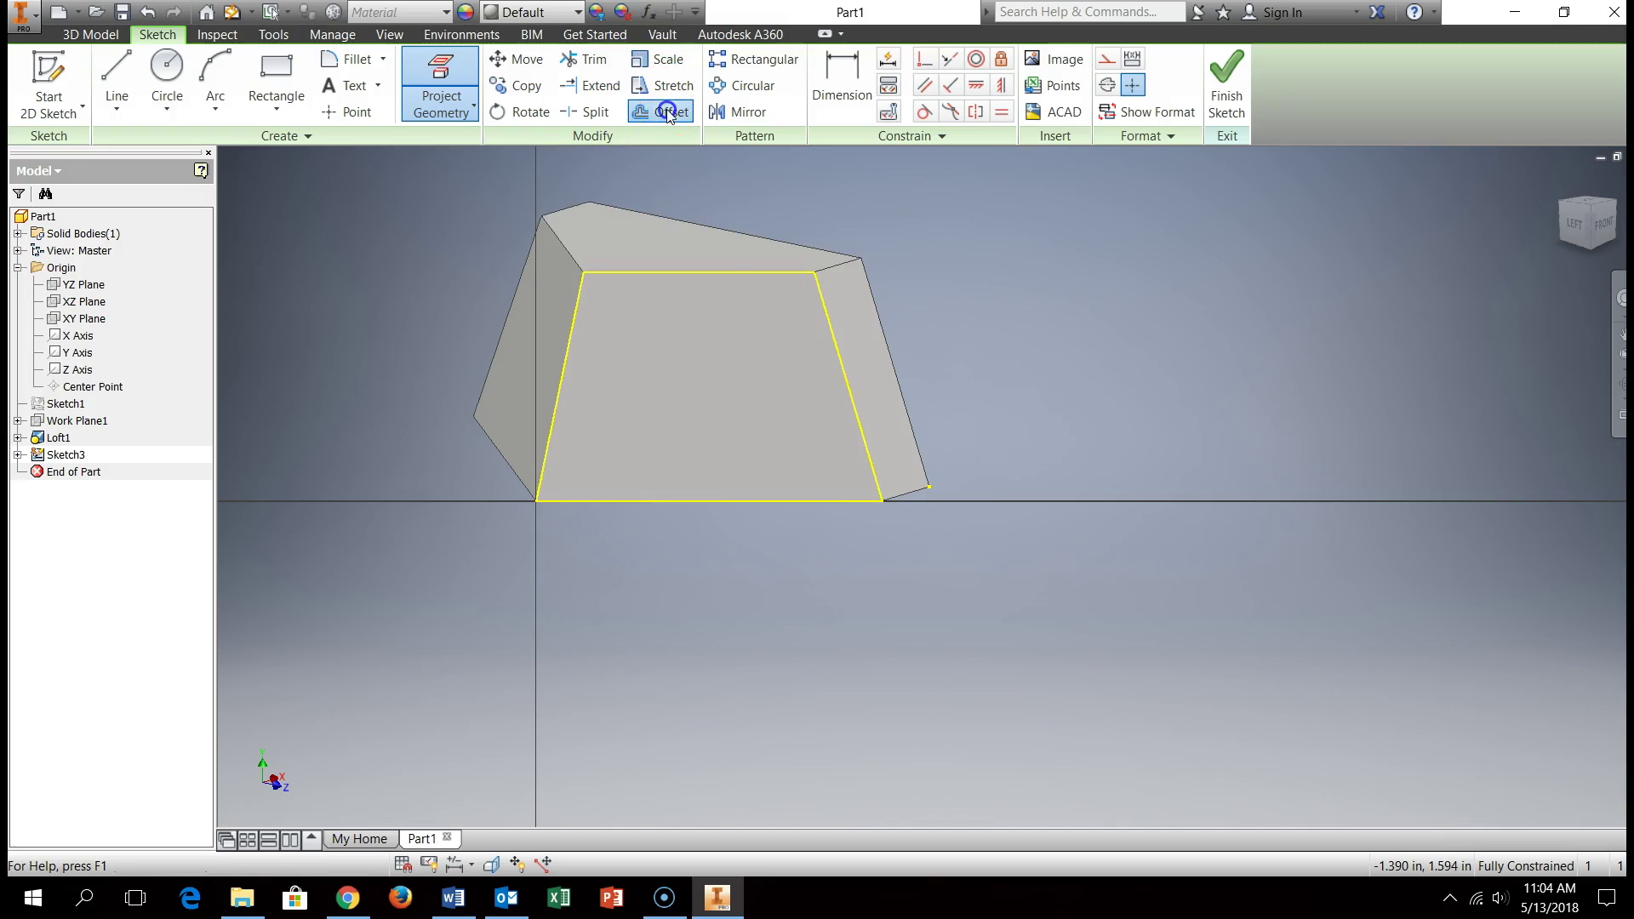
pyautogui.click(682, 271)
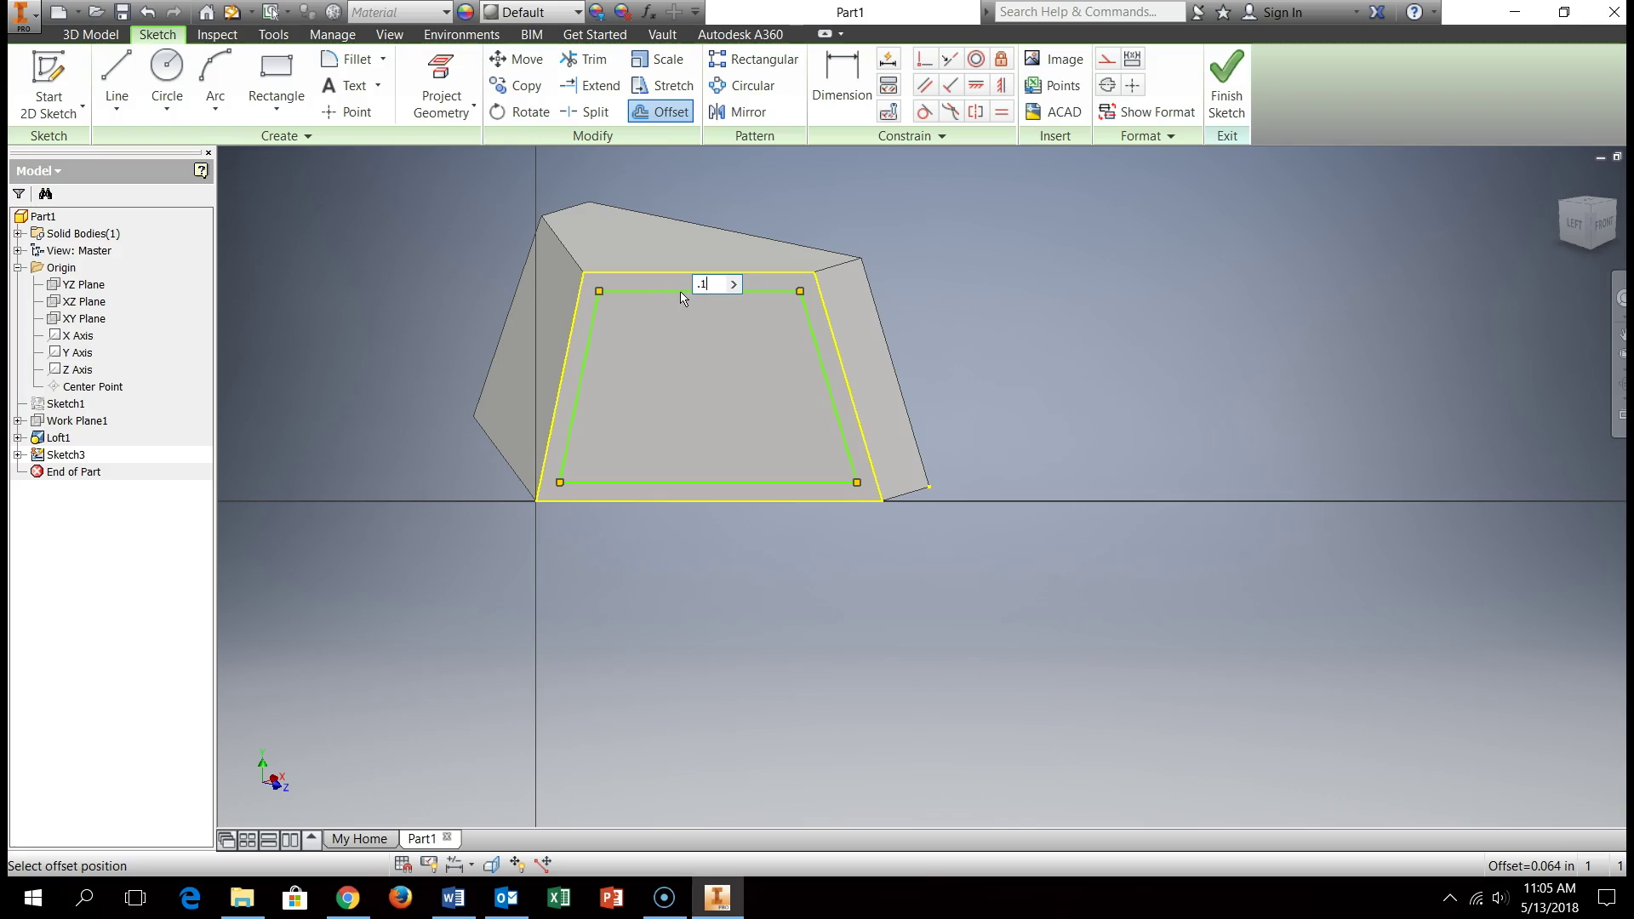
pyautogui.write('.1')
pyautogui.press('Return')
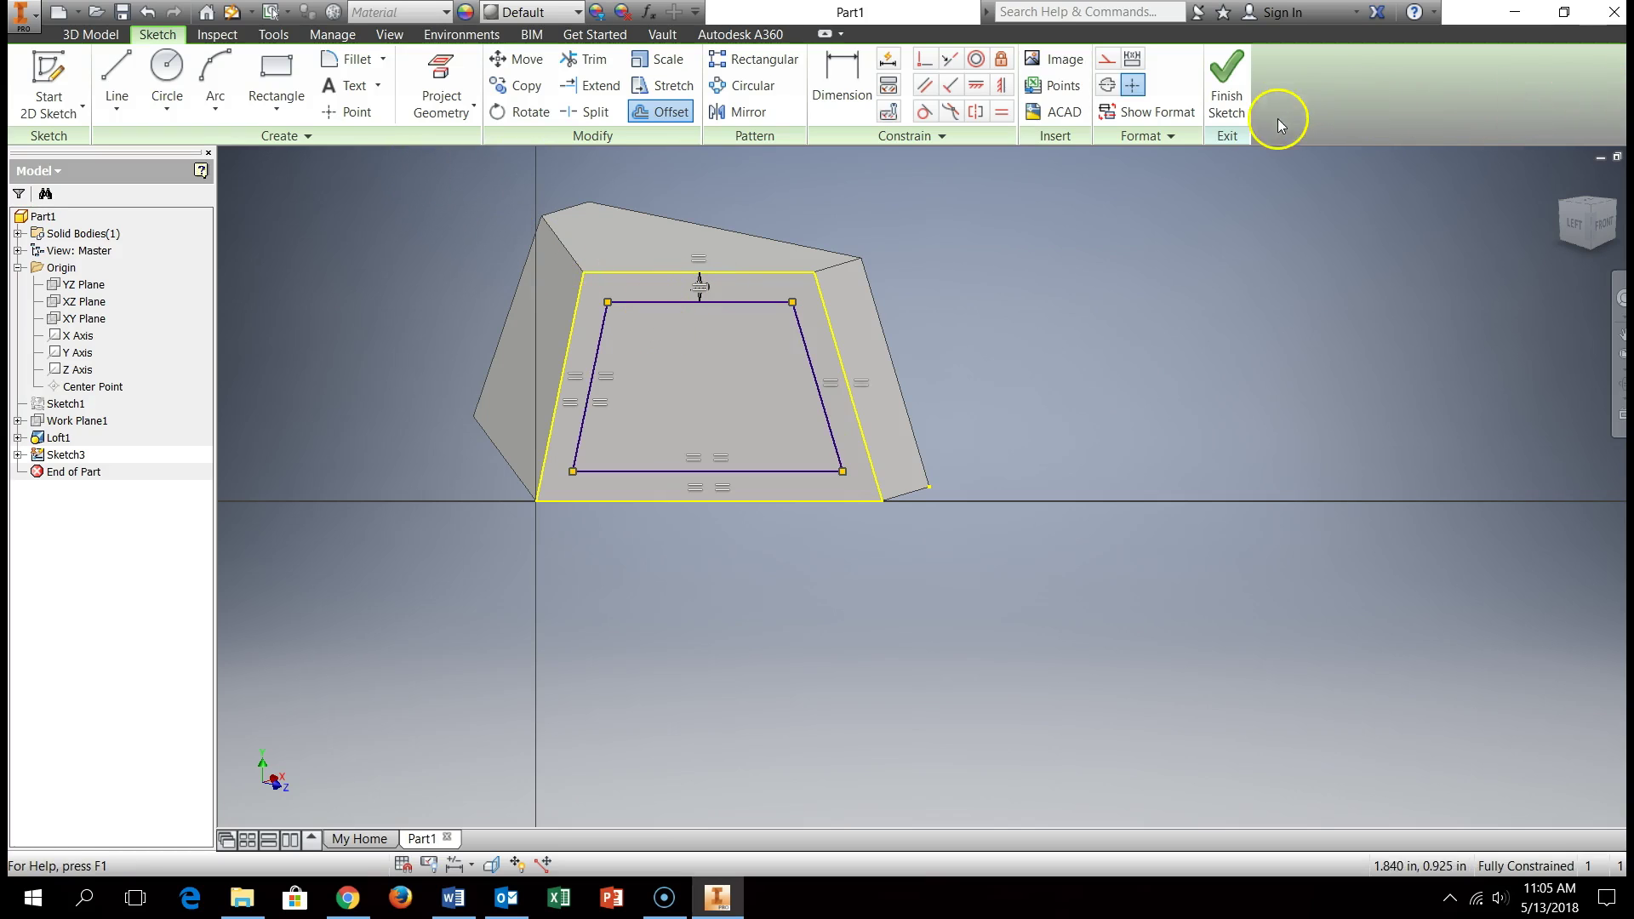
pyautogui.click(1226, 85)
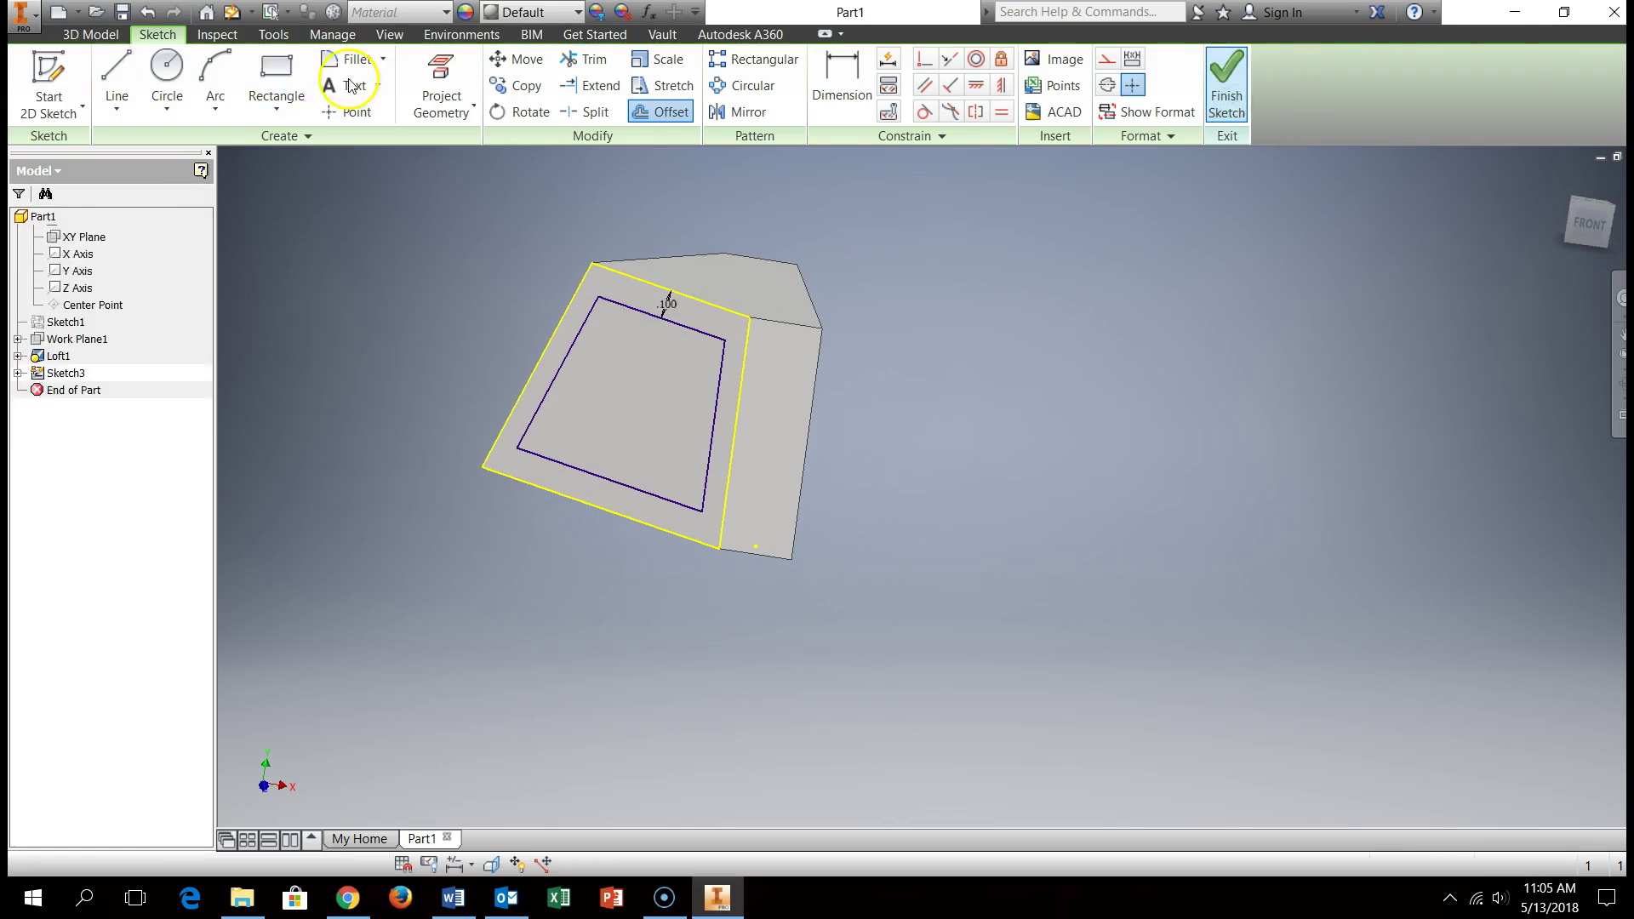
# - Extrude the inner offset profile as a 0.05 in deep cut into the sloped face
pyautogui.click(123, 75)
pyautogui.click(593, 368)
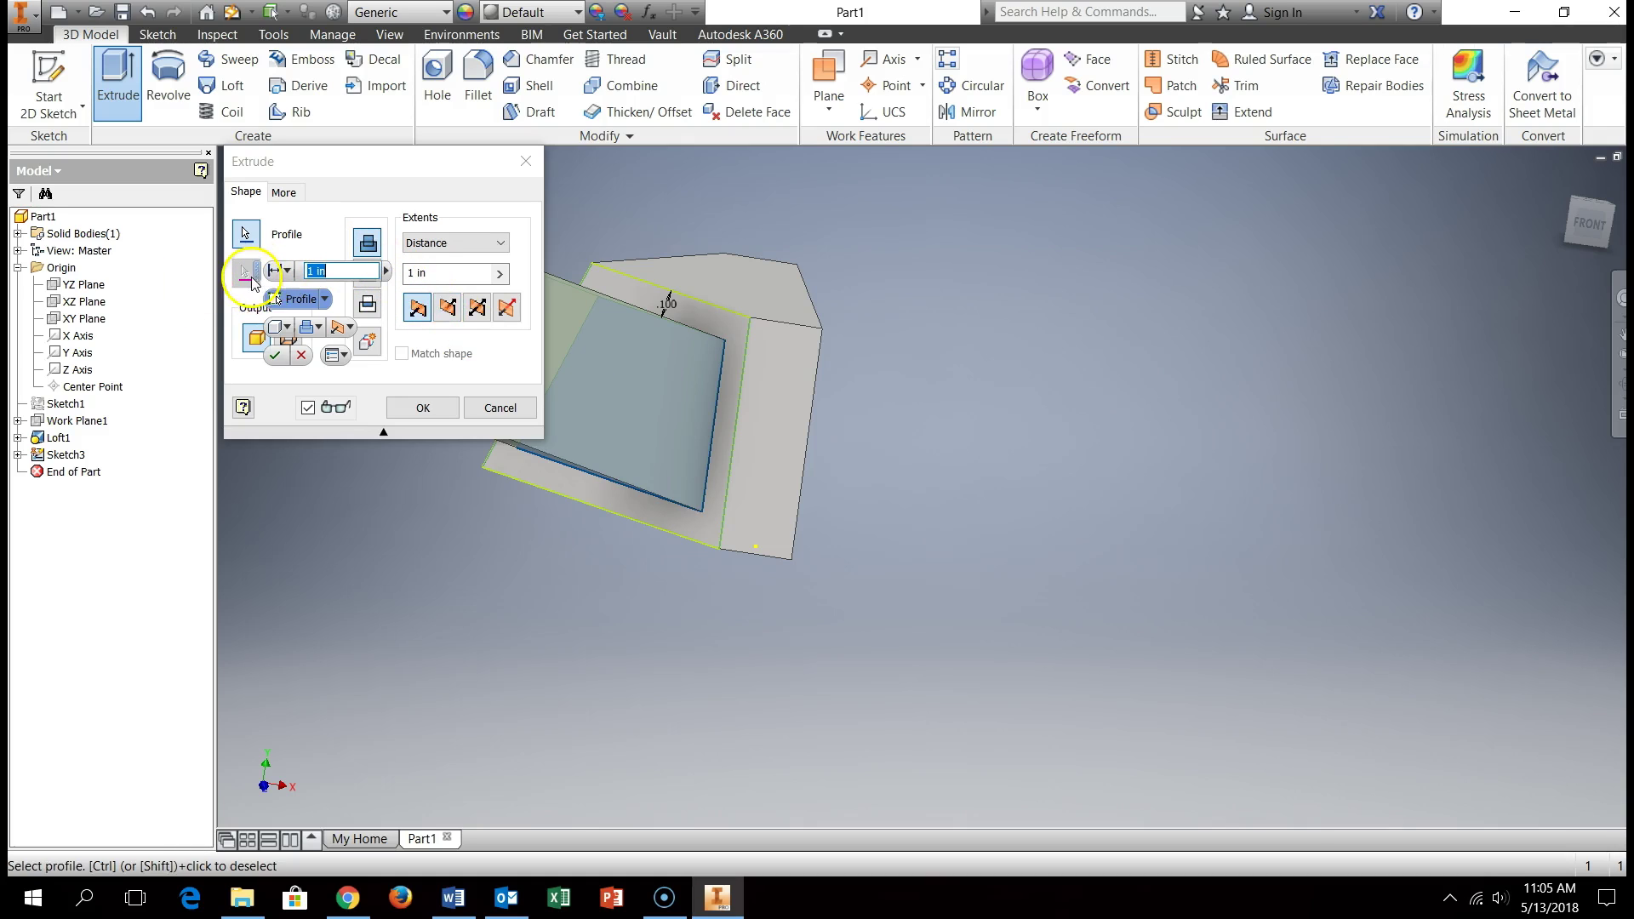
pyautogui.moveTo(258, 283); pyautogui.dragTo(294, 523)
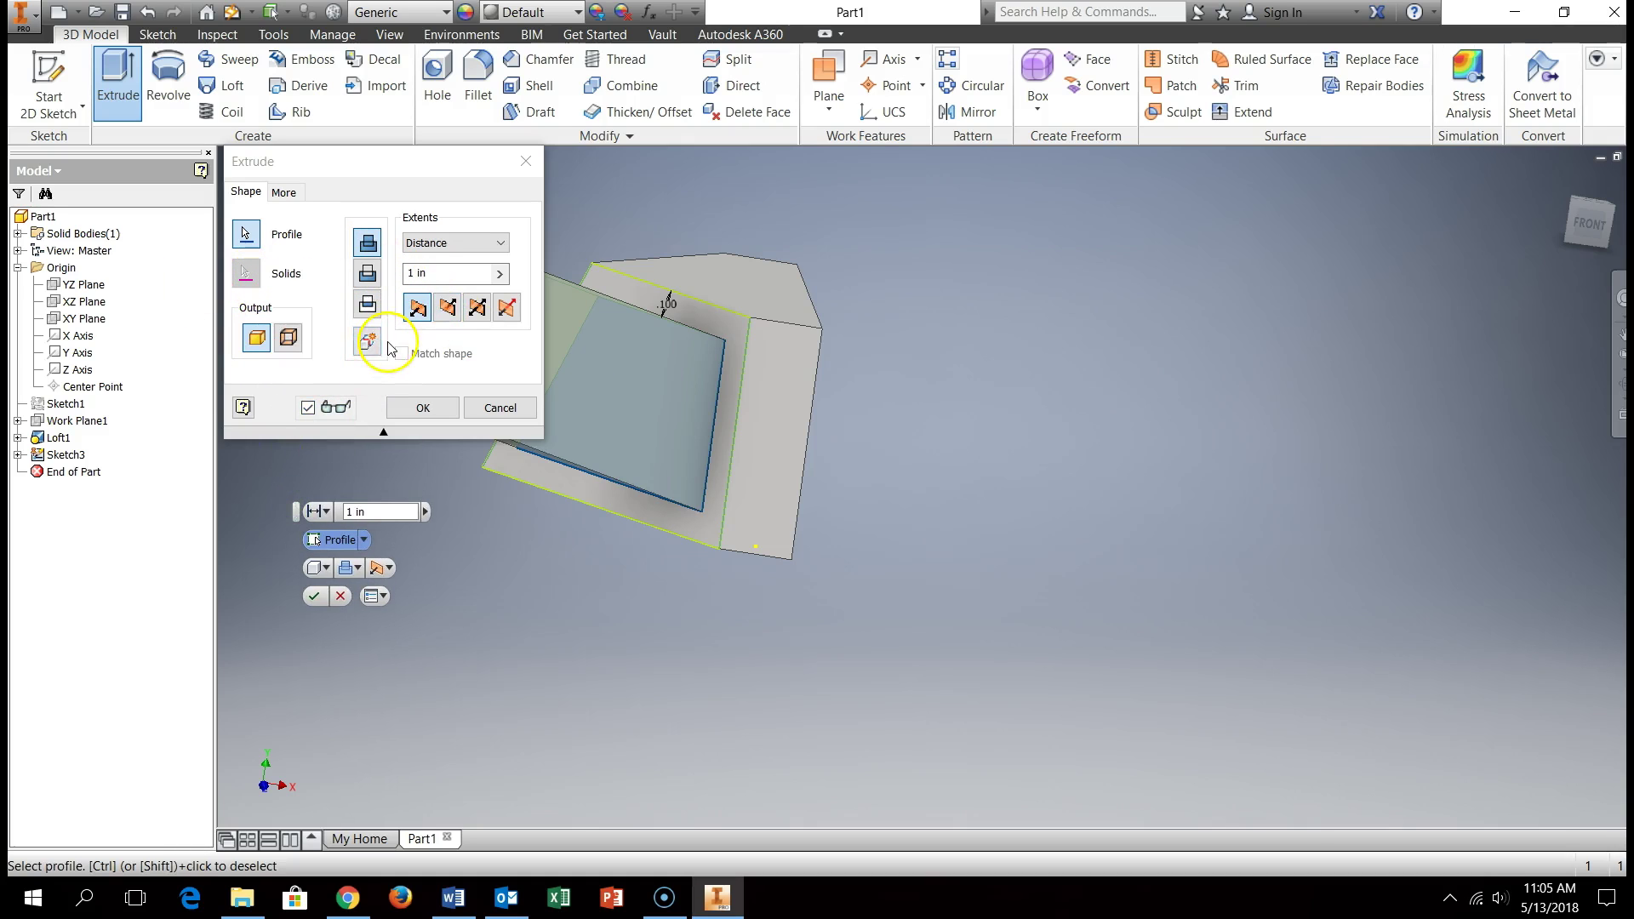
pyautogui.click(359, 284)
pyautogui.click(440, 271)
pyautogui.write('.05')
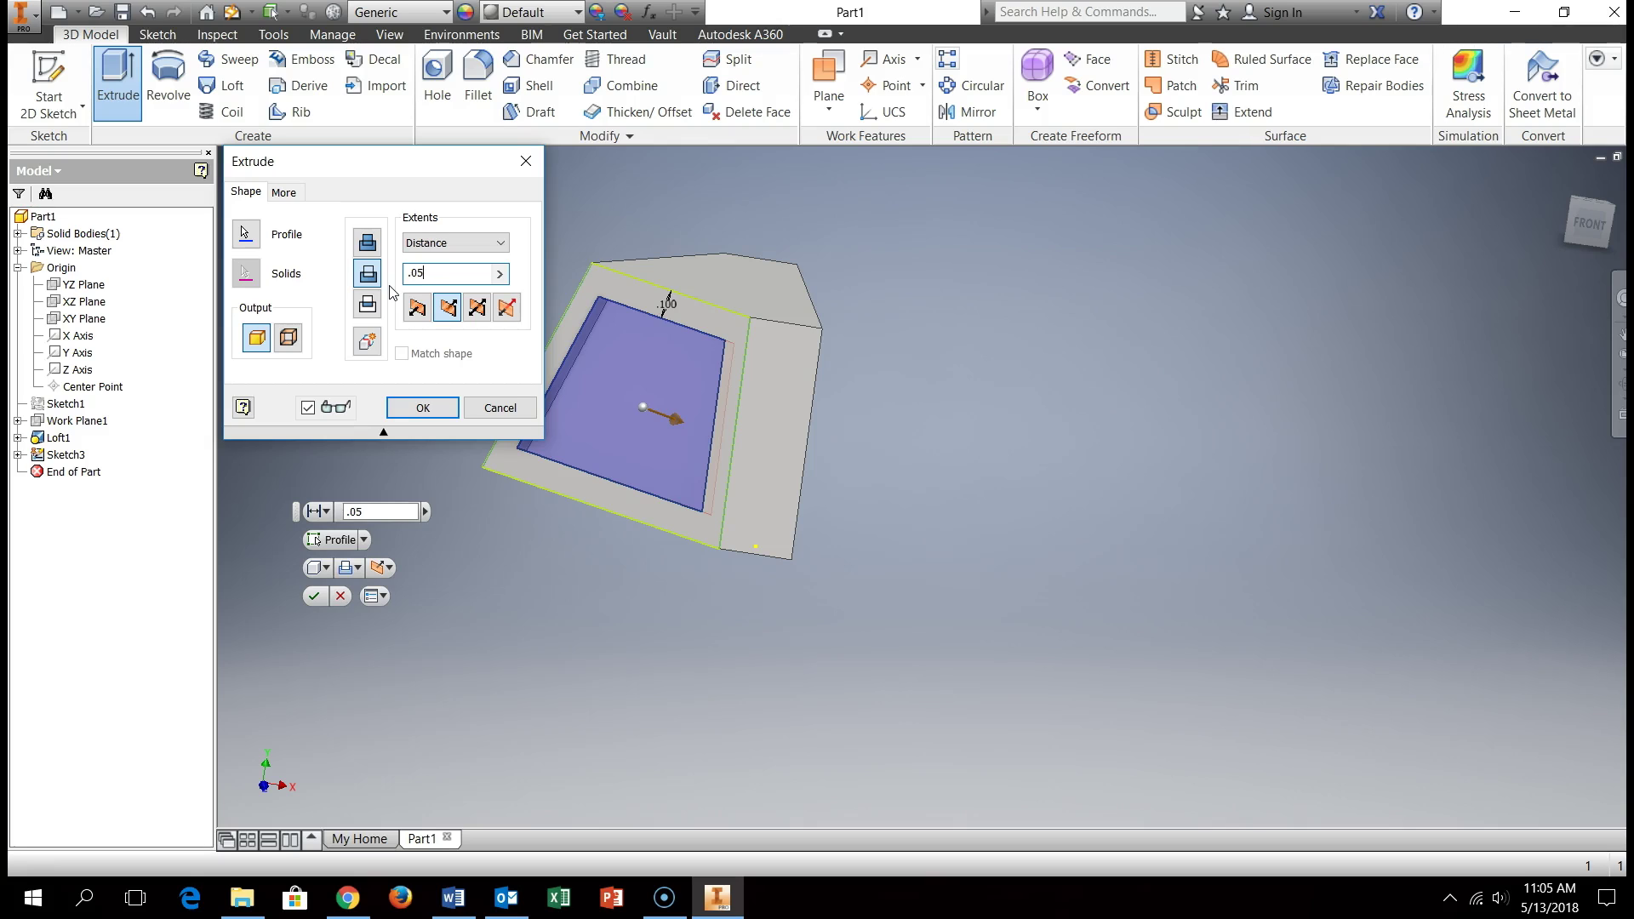
pyautogui.press('Return')
pyautogui.moveTo(400, 341)
pyautogui.keyDown('shift'); pyautogui.mouseDown(button='middle')
pyautogui.moveTo(408, 357)
pyautogui.moveTo(514, 361)
pyautogui.moveTo(402, 216)
pyautogui.mouseUp(button='middle'); pyautogui.keyUp('shift')
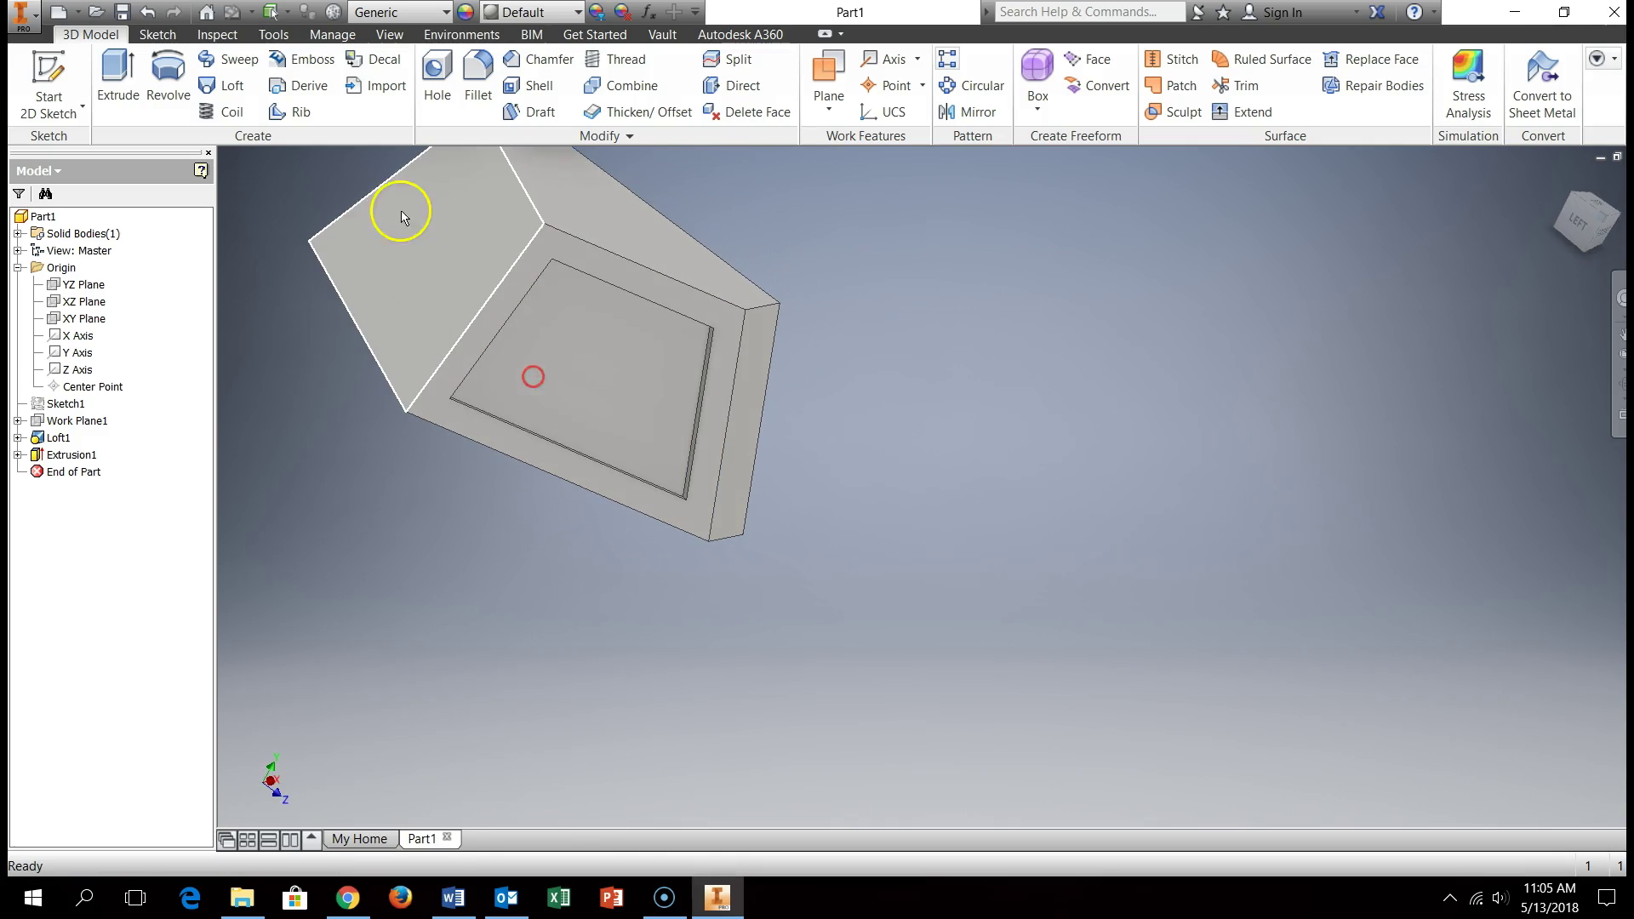
# - Start a new sketch on the other large sloped front face and project that face's outline
pyautogui.click(399, 221)
pyautogui.rightClick(398, 227)
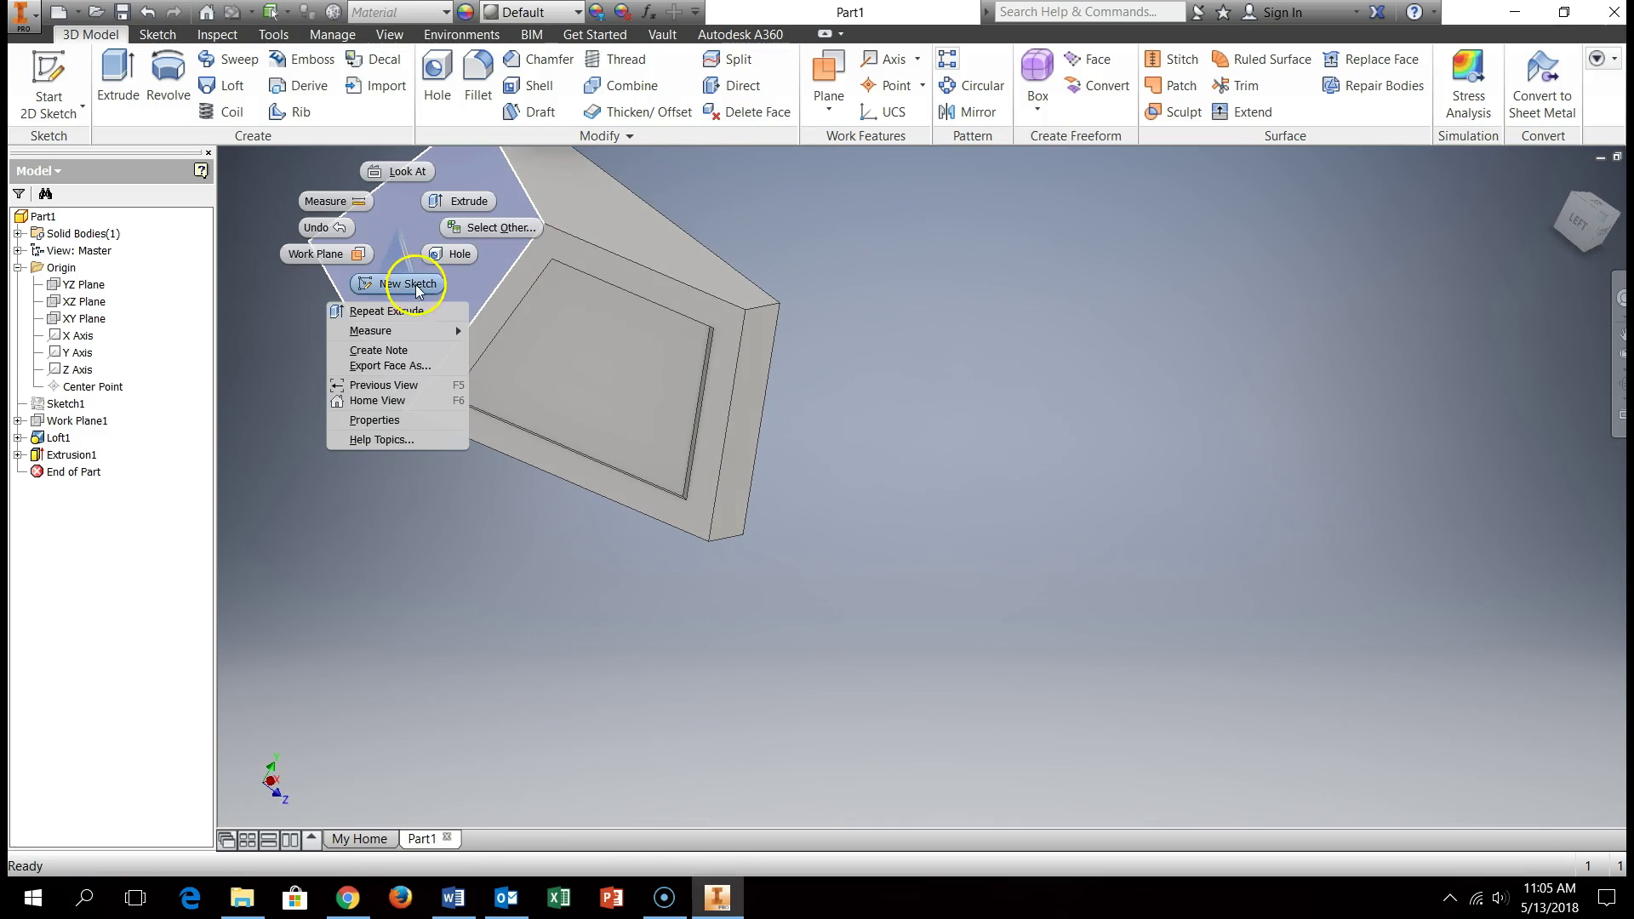
pyautogui.click(416, 287)
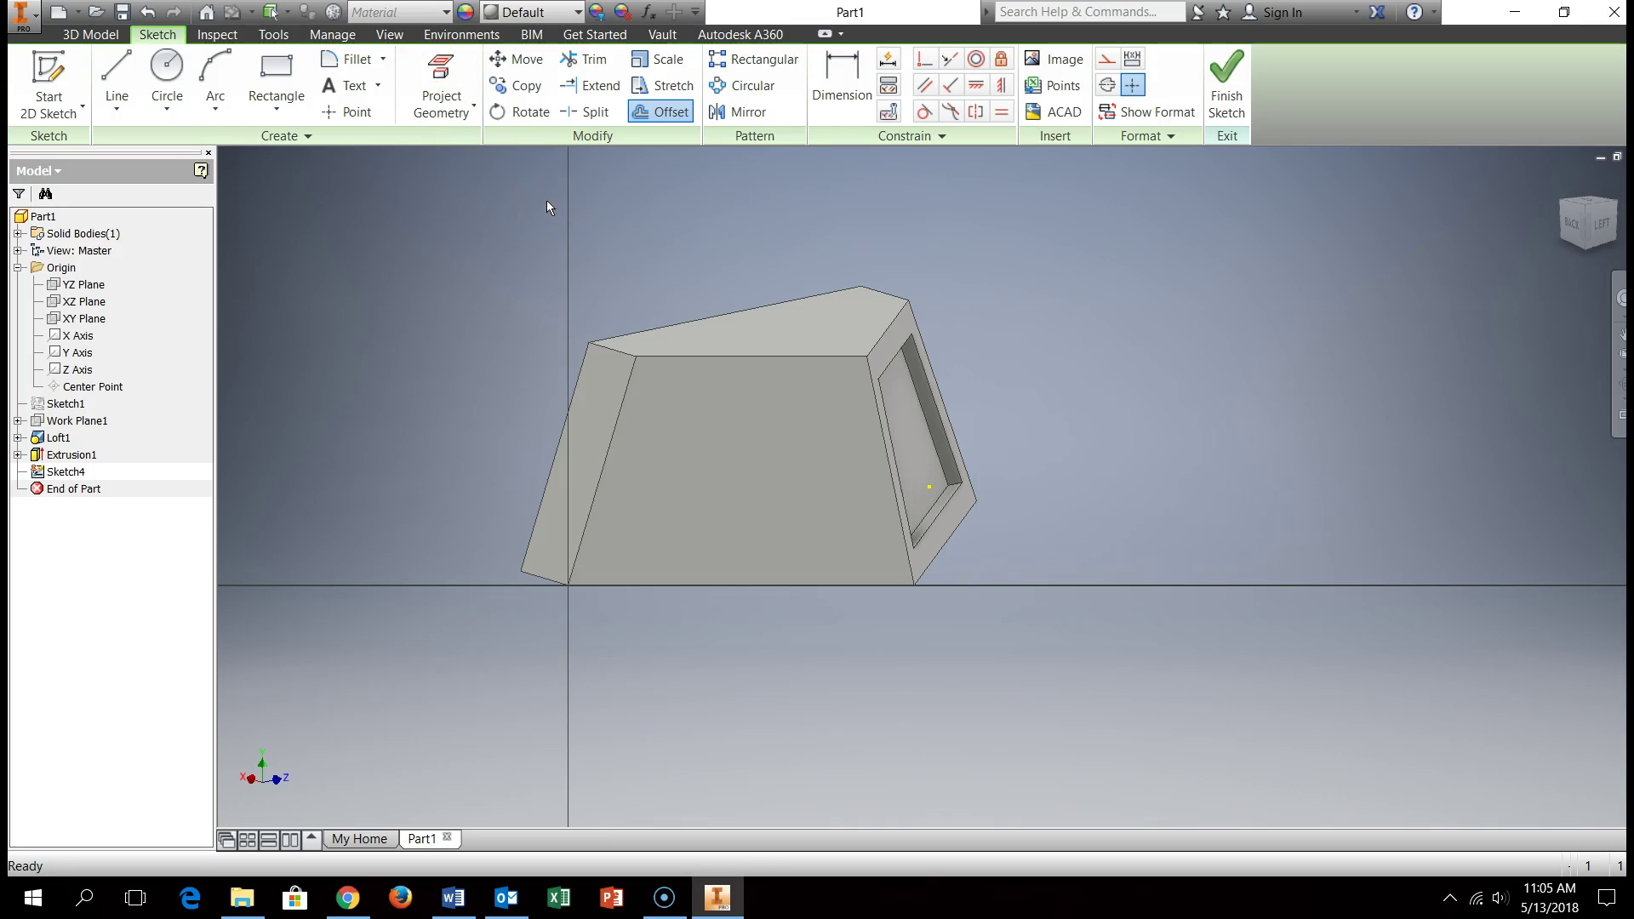
pyautogui.click(452, 115)
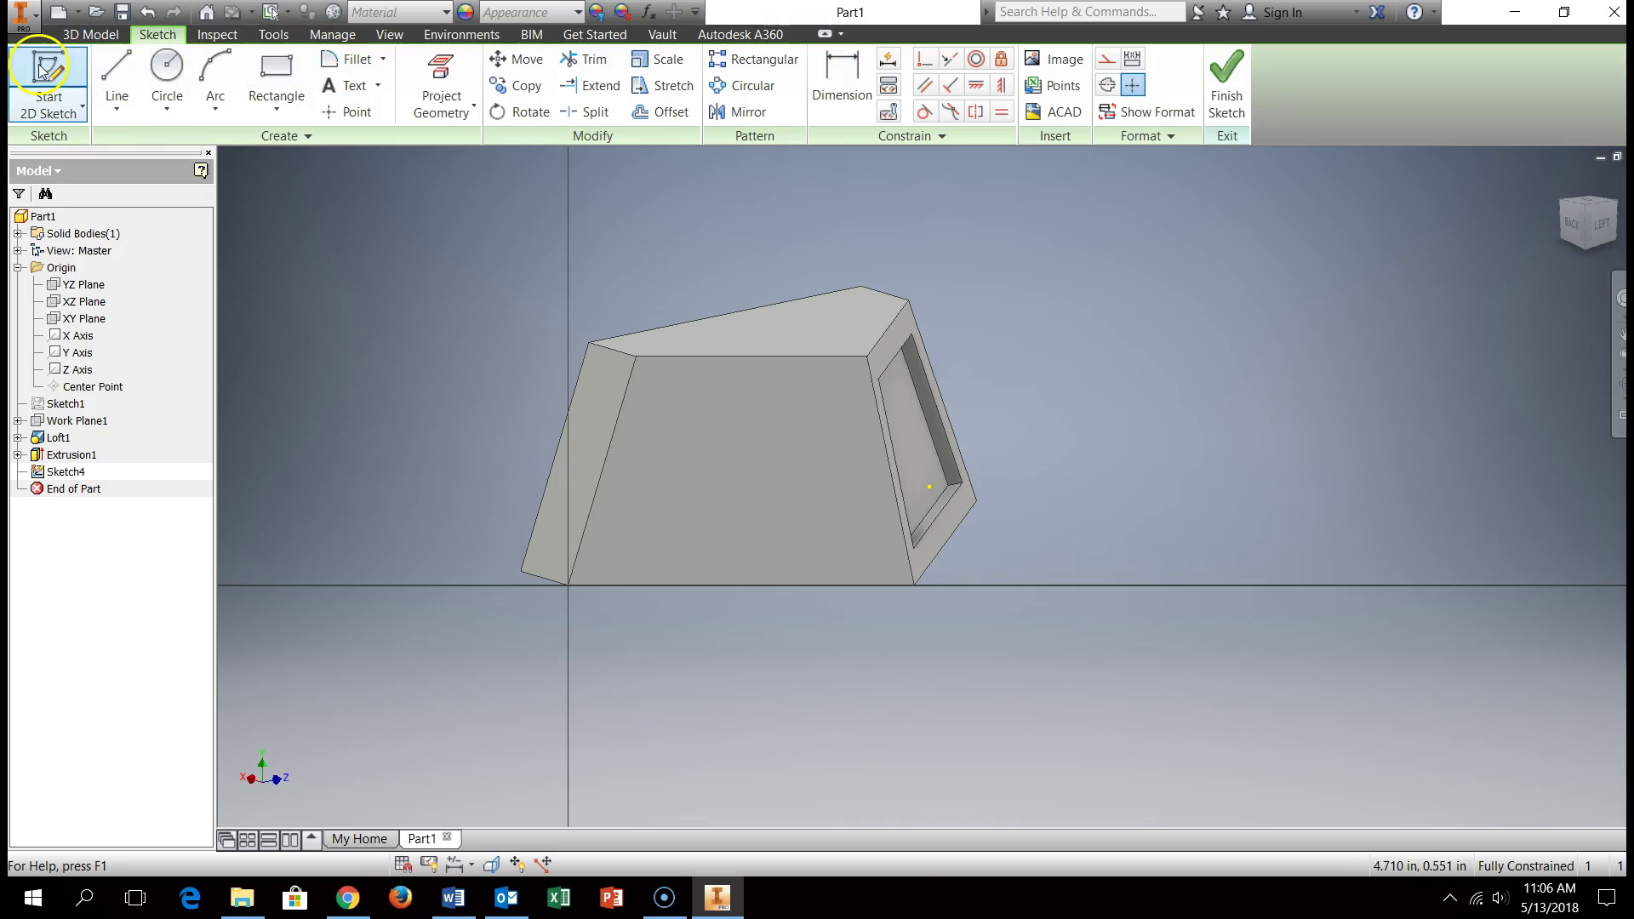
pyautogui.click(449, 75)
pyautogui.click(768, 543)
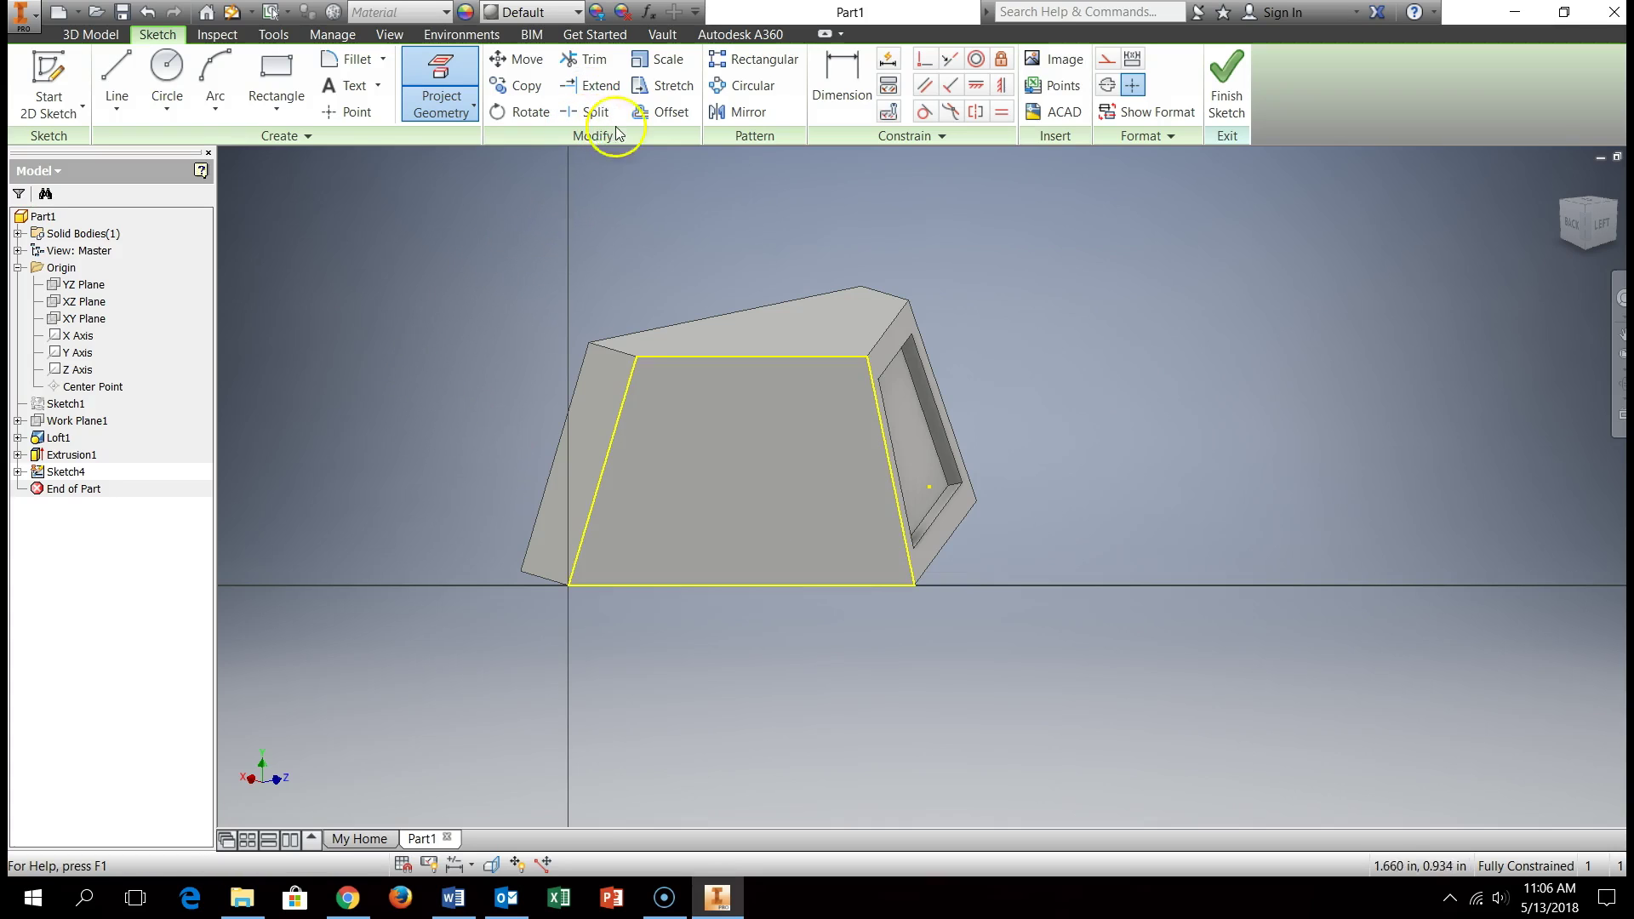
# - Offset the projected outline of the second sloped face 0.1 in inward and finish the sketch
pyautogui.click(665, 109)
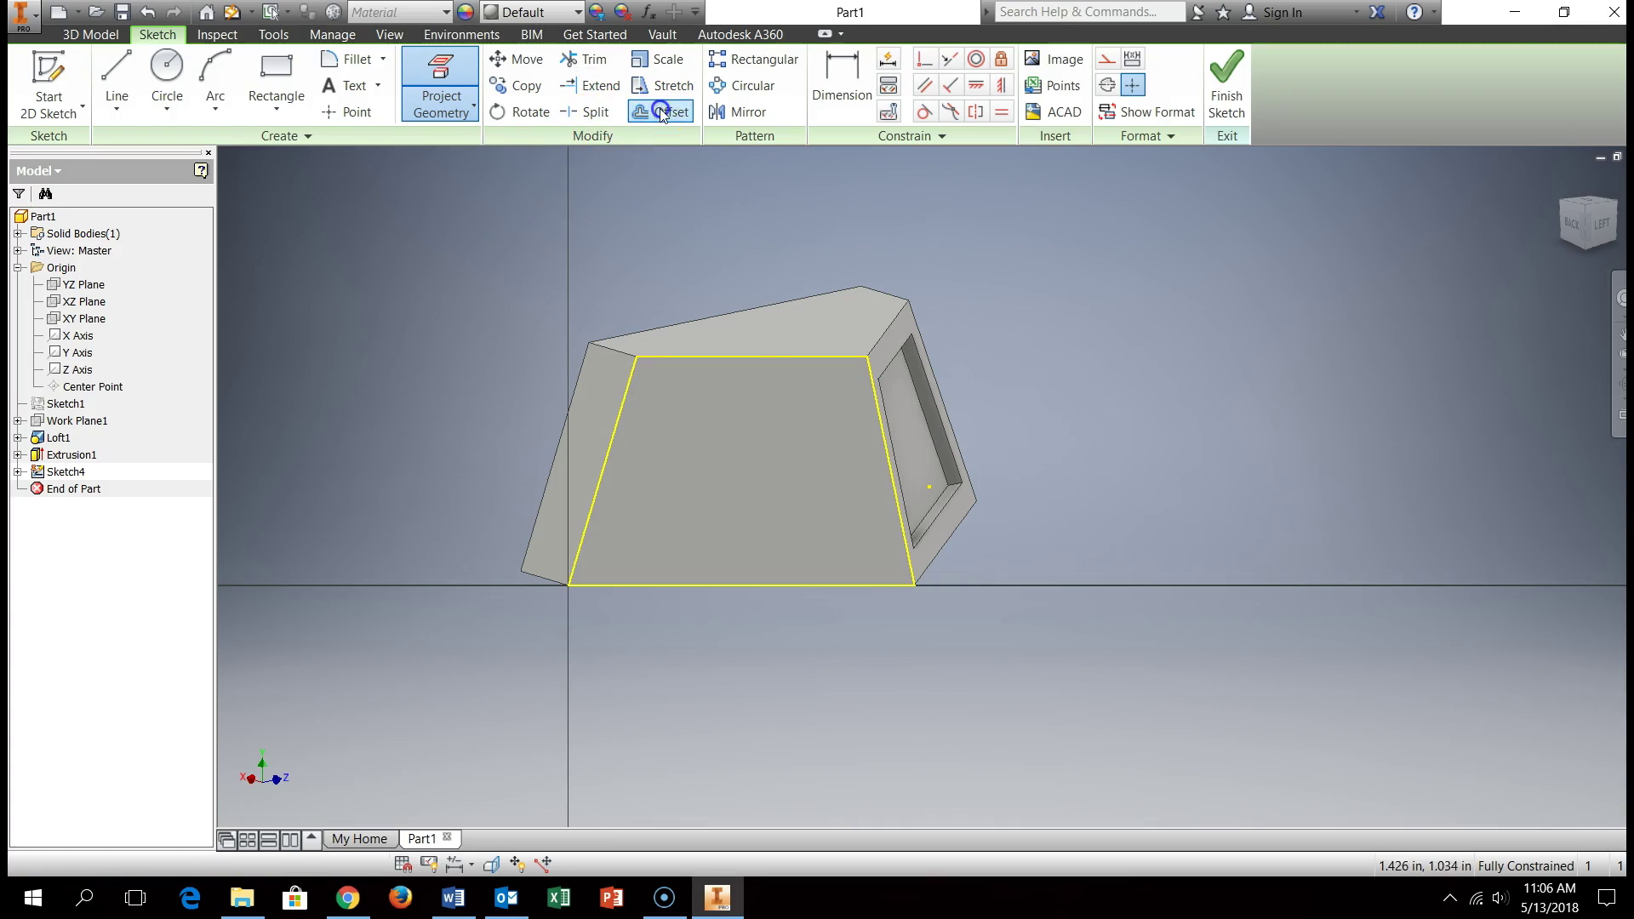
pyautogui.click(740, 359)
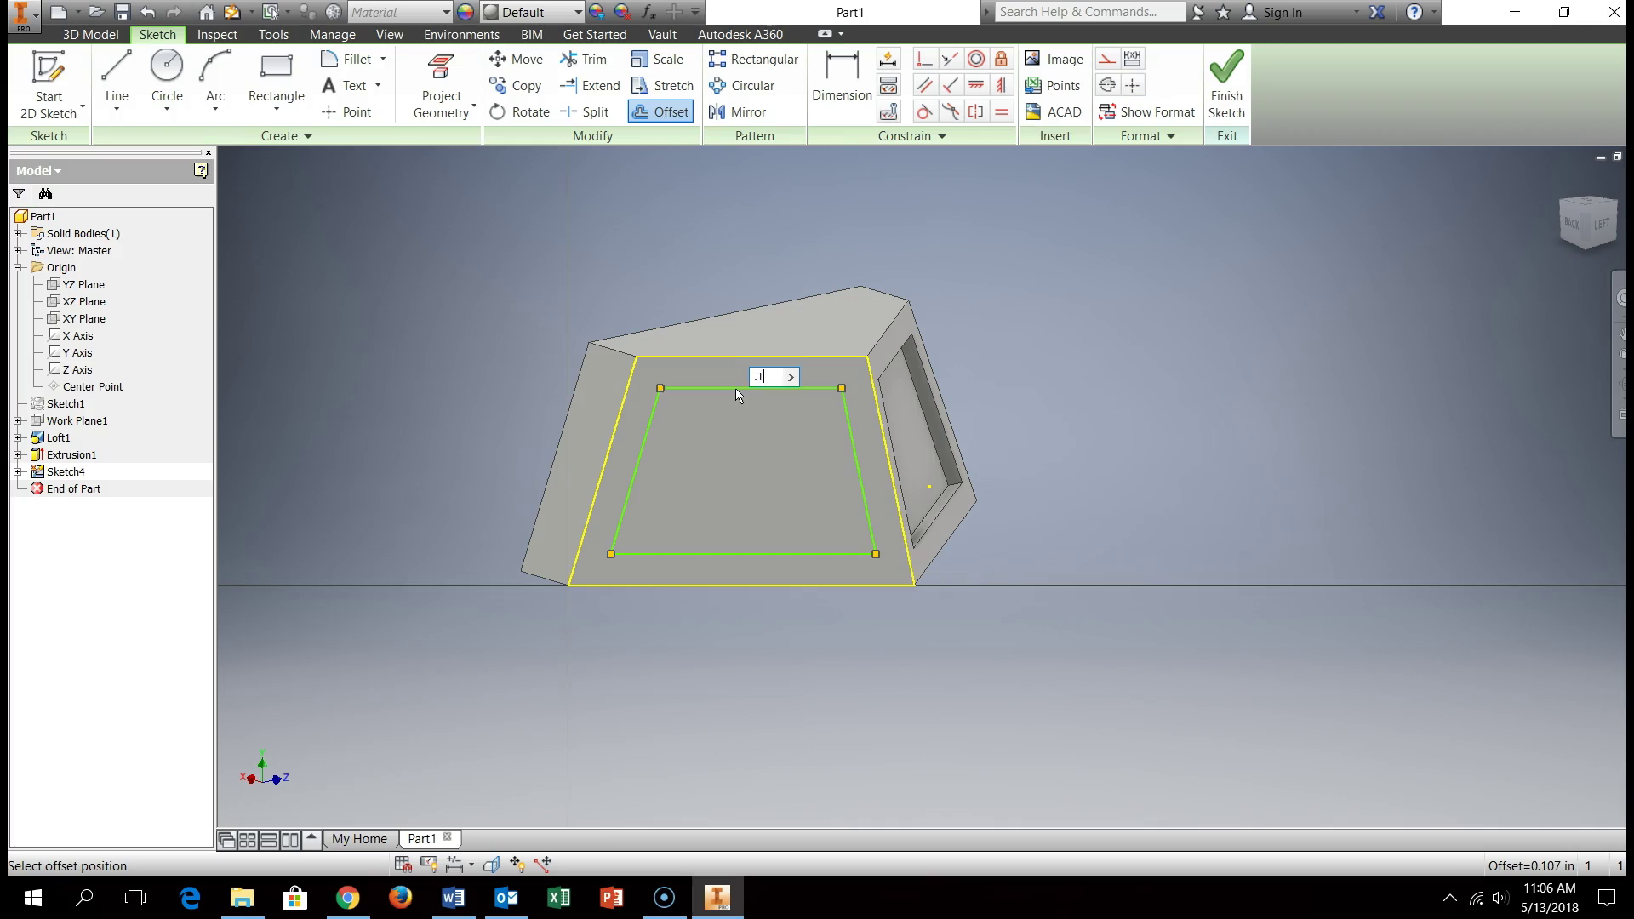
pyautogui.click(735, 388)
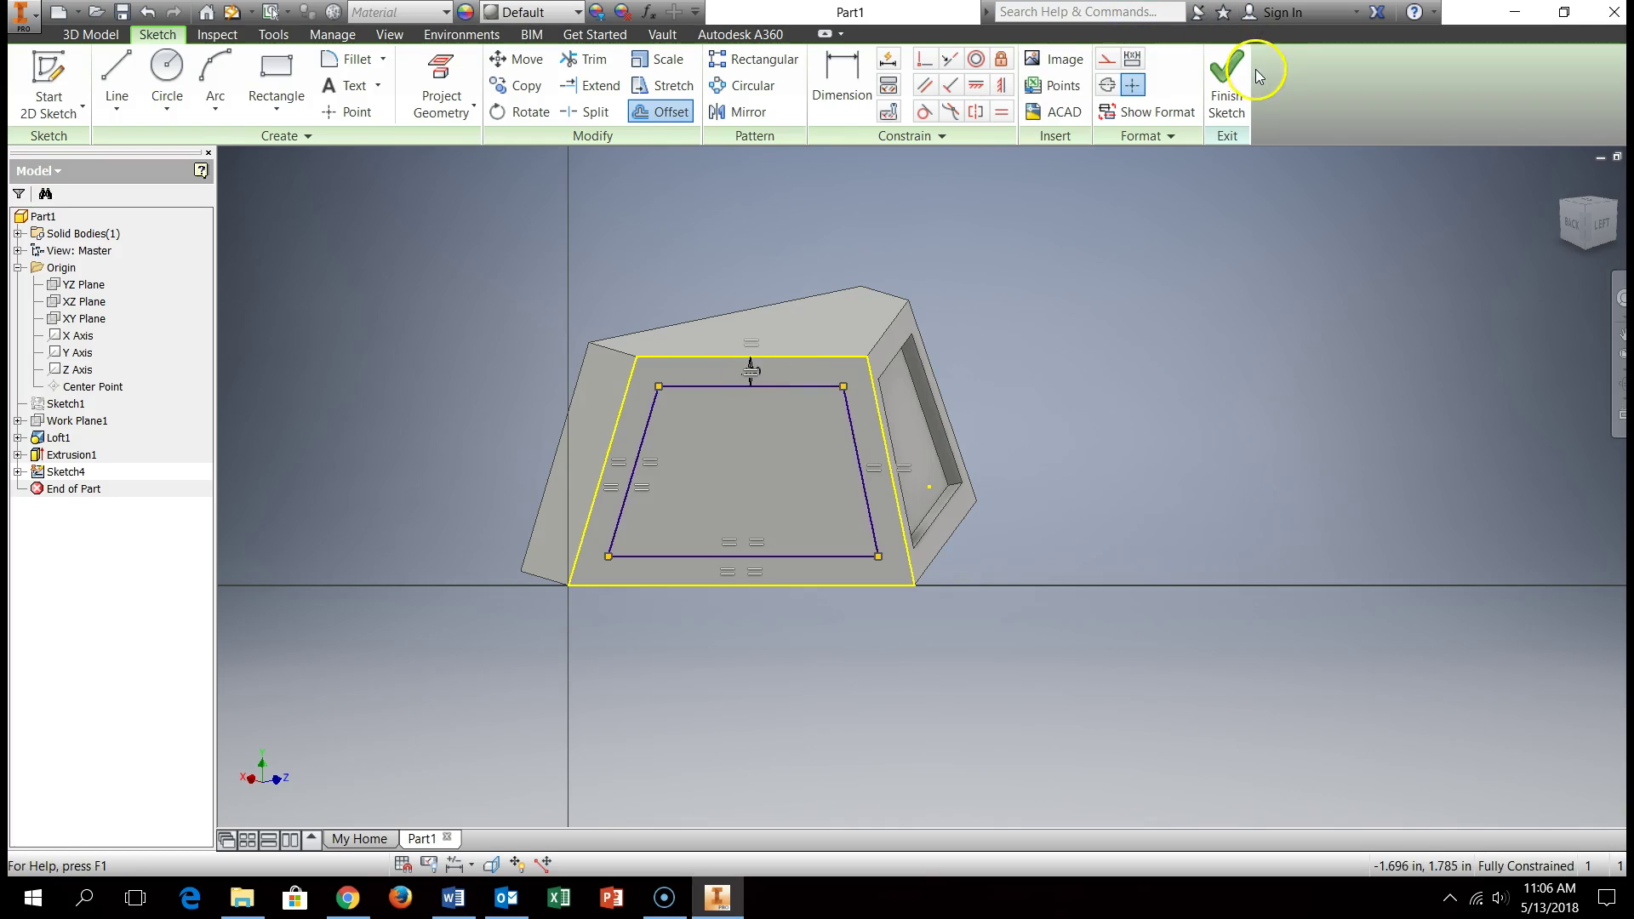
pyautogui.click(1227, 81)
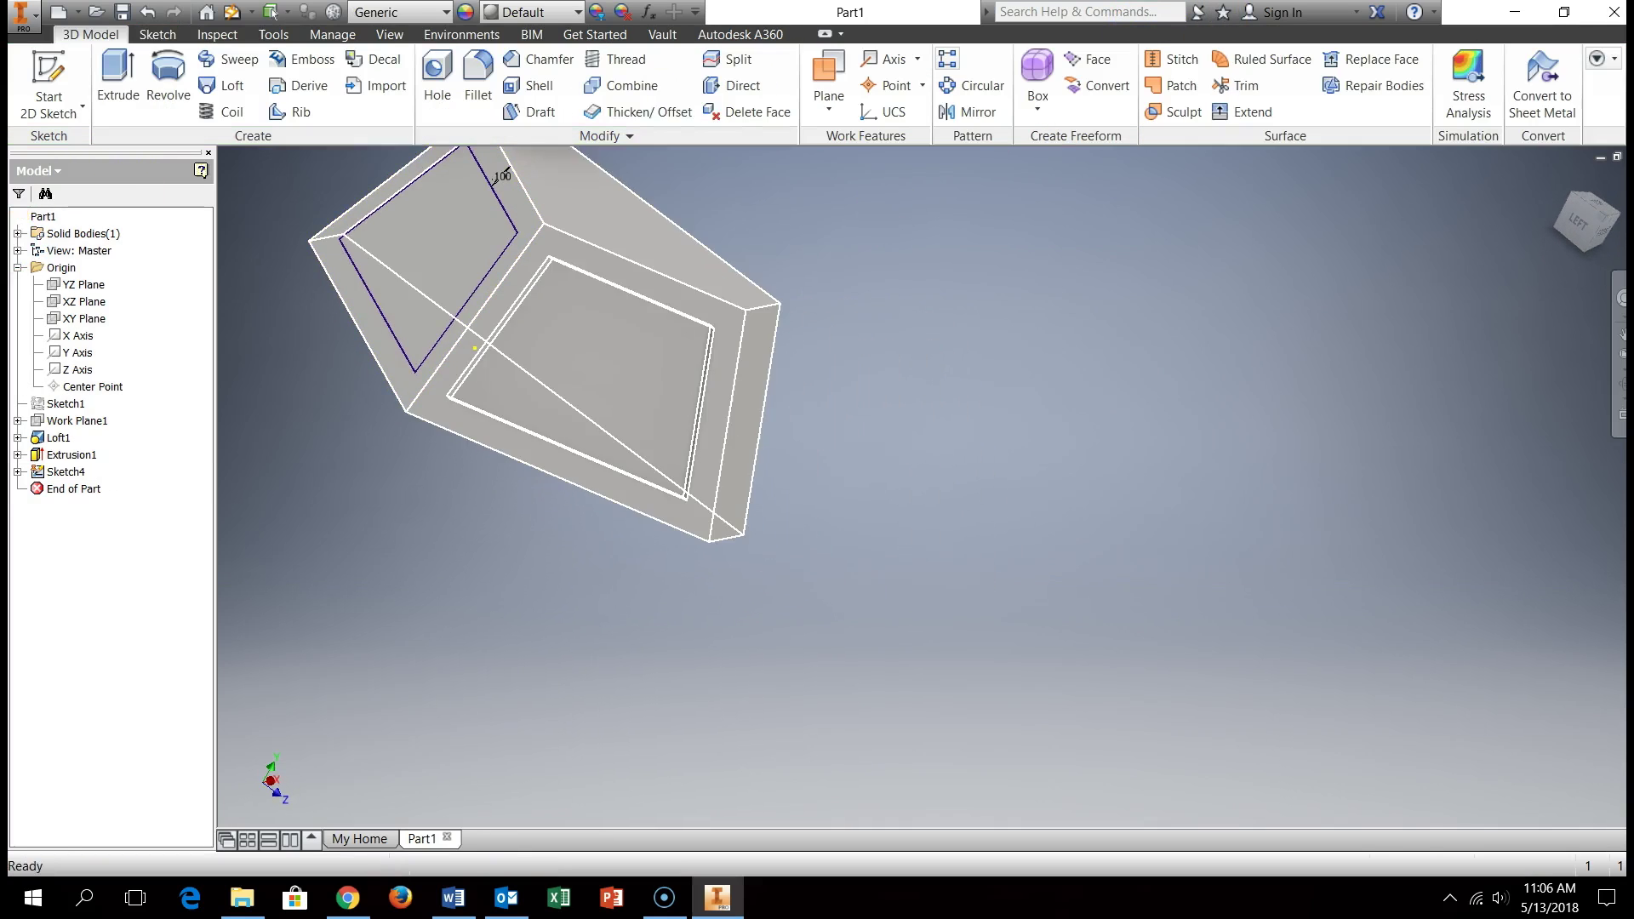
# - Cut the inner offset profile 0.05 in deep into the second sloped face with Extrude
pyautogui.click(119, 74)
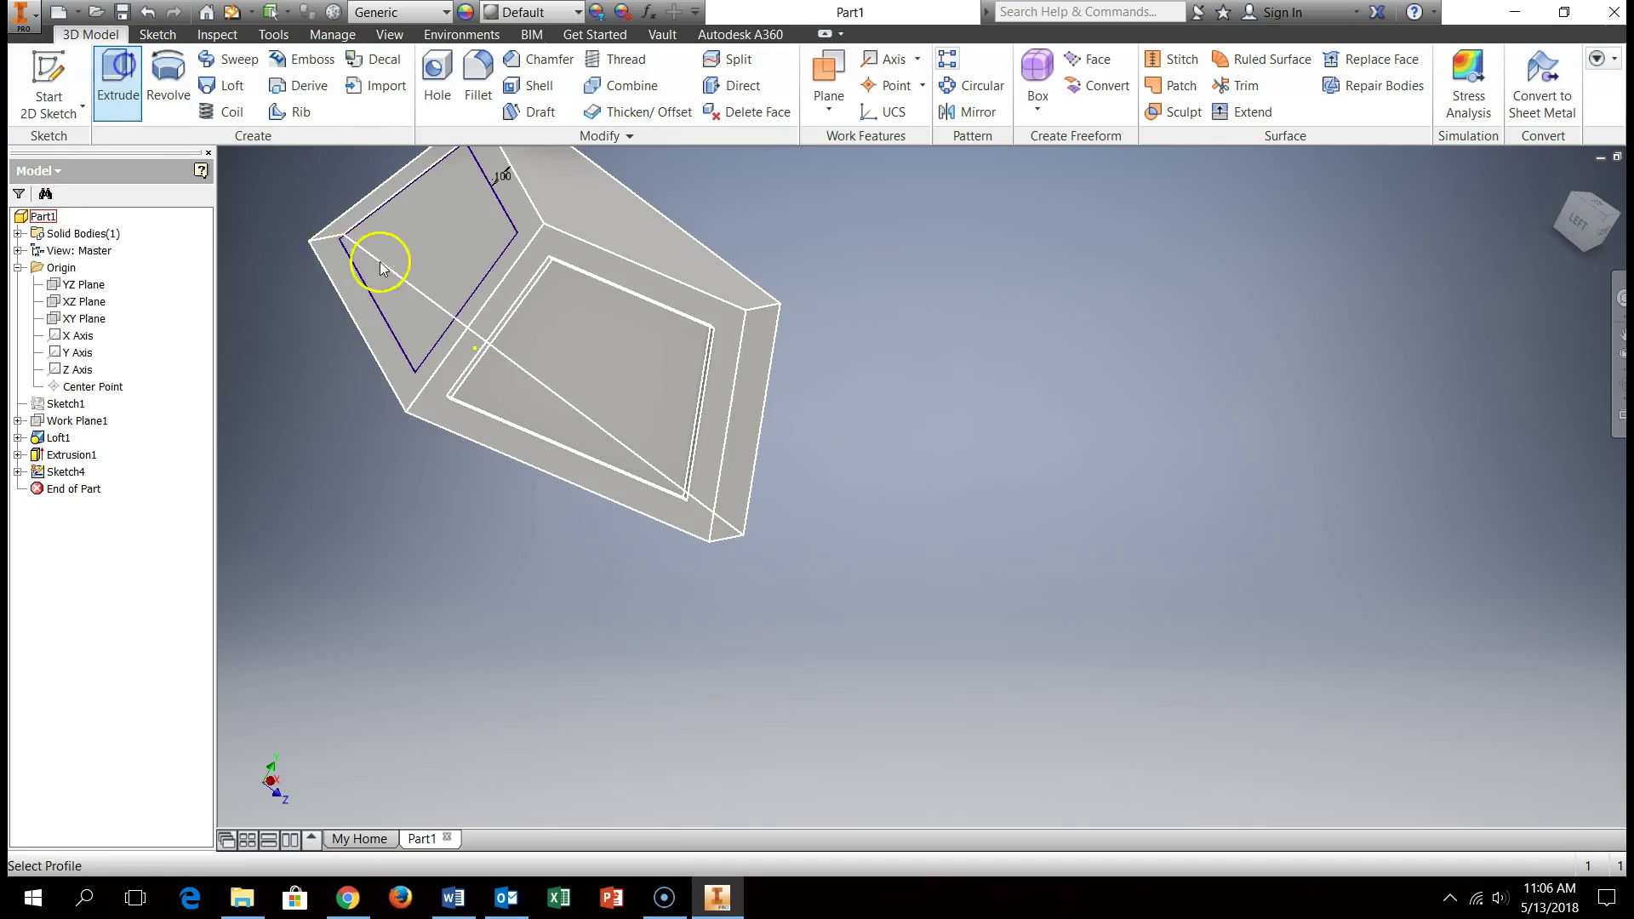
pyautogui.moveTo(403, 161)
pyautogui.mouseDown()
pyautogui.moveTo(380, 189)
pyautogui.moveTo(342, 597)
pyautogui.mouseUp()
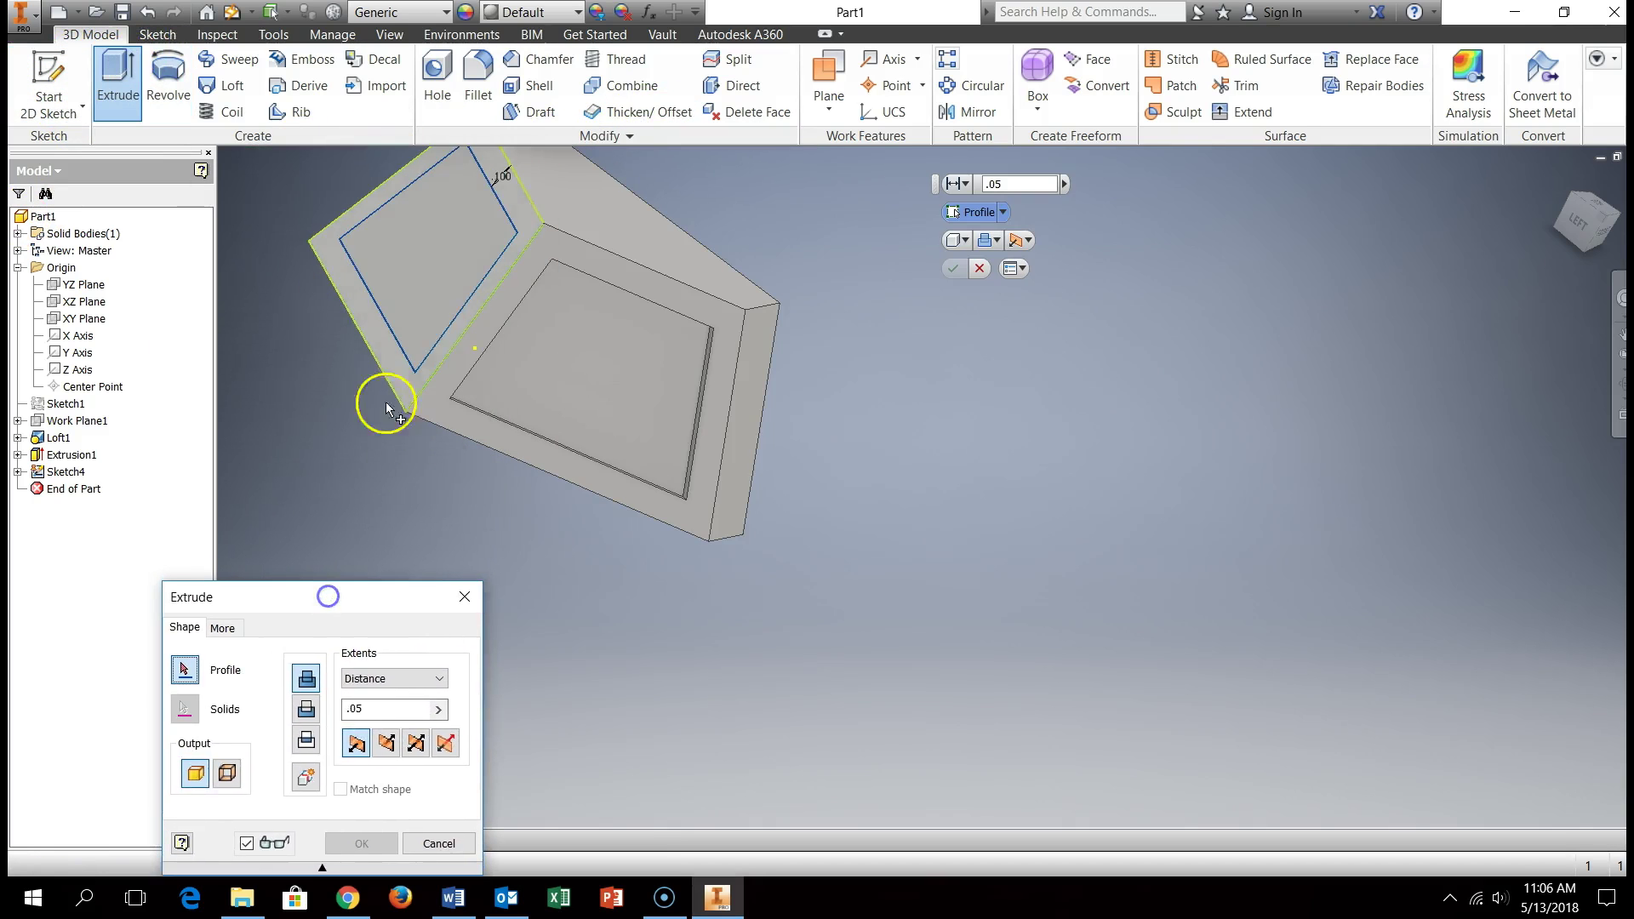
pyautogui.click(451, 257)
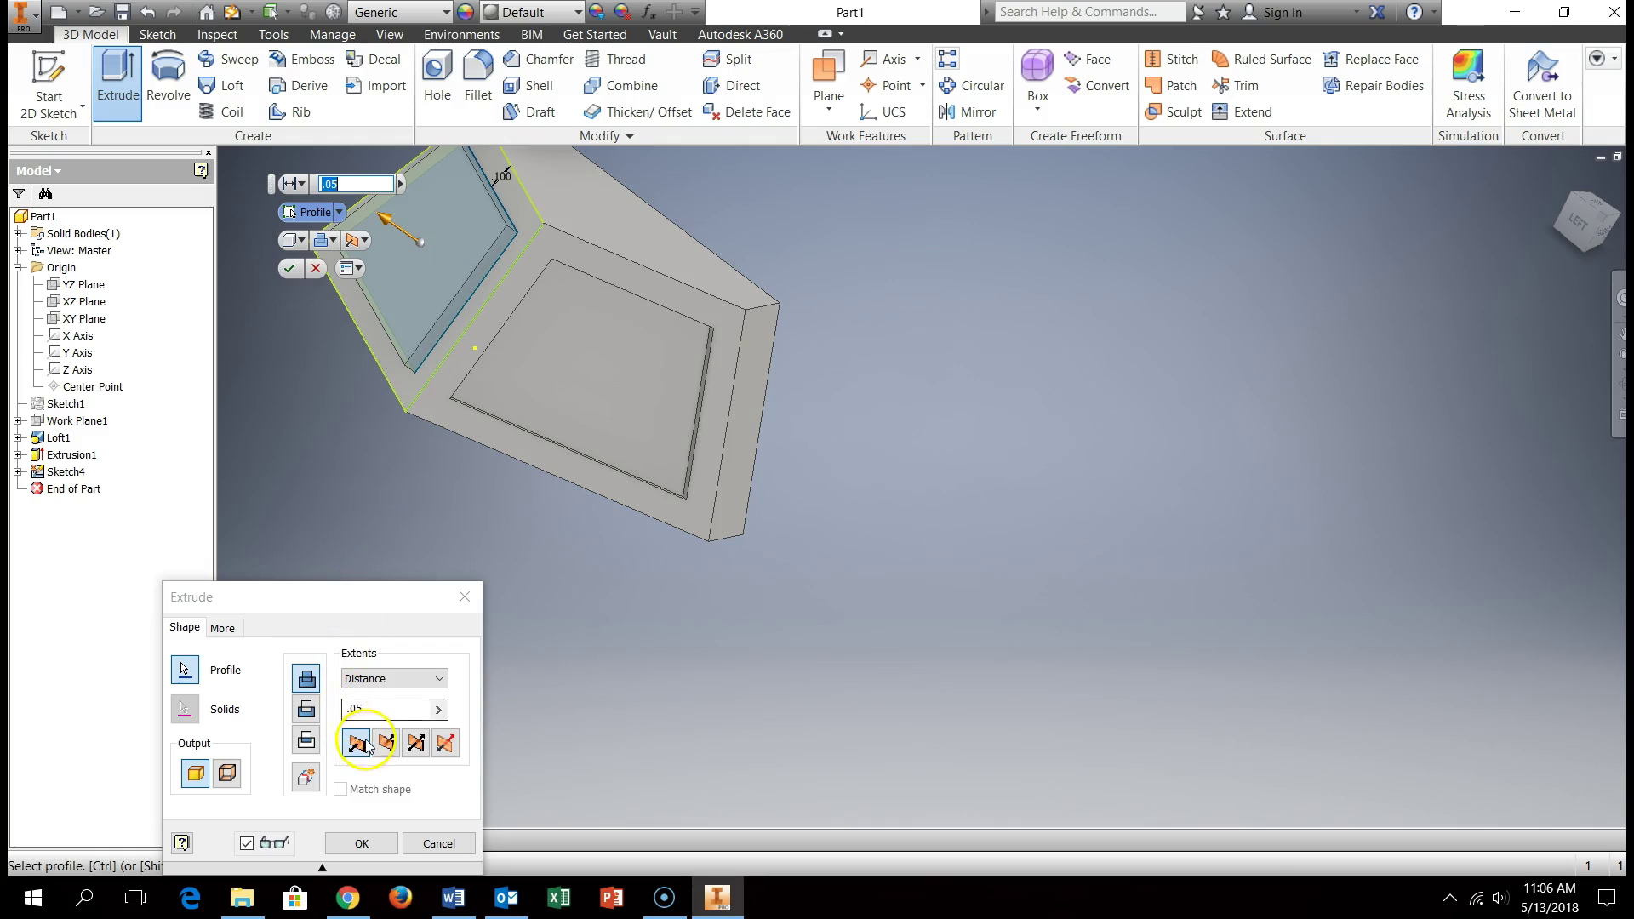
pyautogui.click(307, 709)
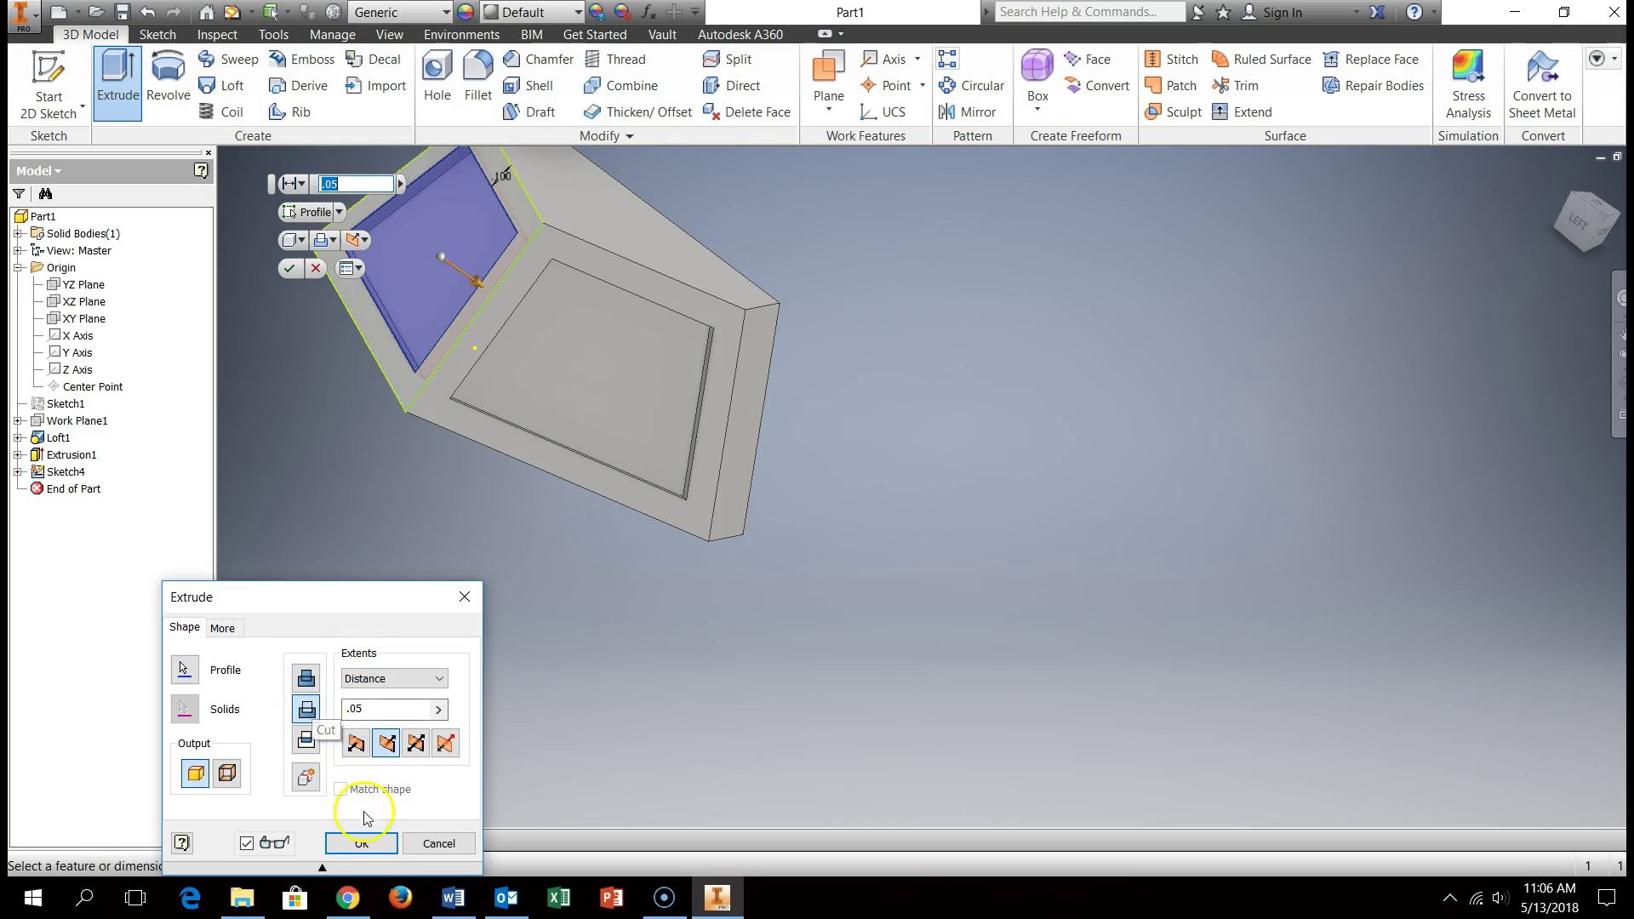
pyautogui.click(362, 843)
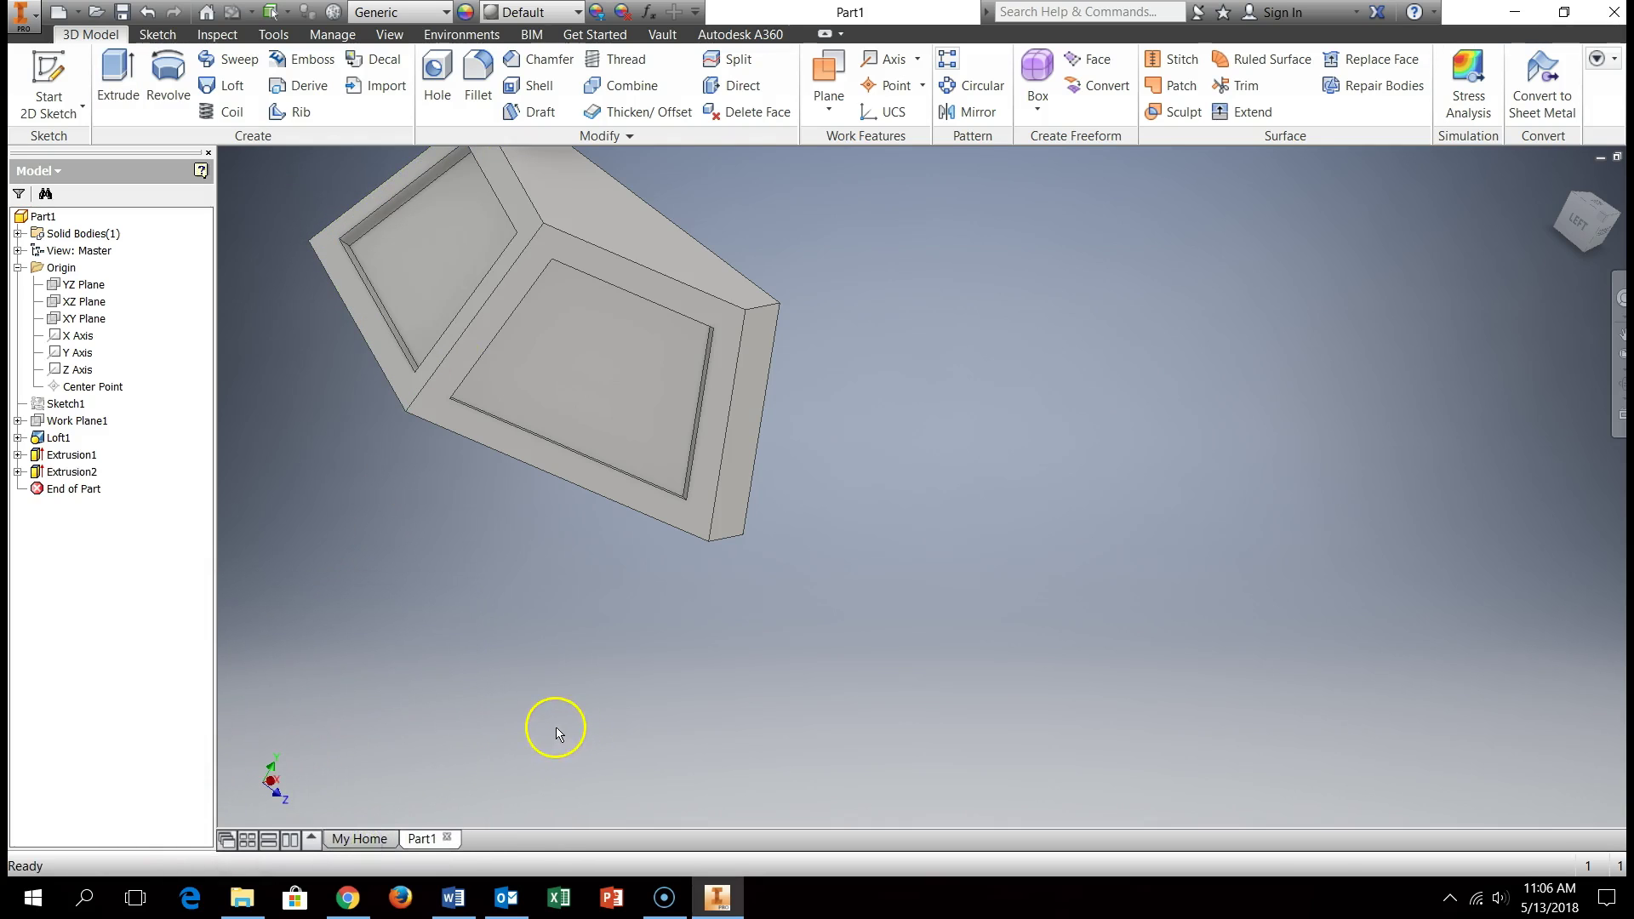
# - Check the wall thickness in the Word drawing and shell the part to 0.1 in with the bottom face removed
pyautogui.keyDown('shift'); pyautogui.moveTo(554, 620); pyautogui.dragTo(881, 502, button='middle'); pyautogui.keyUp('shift')
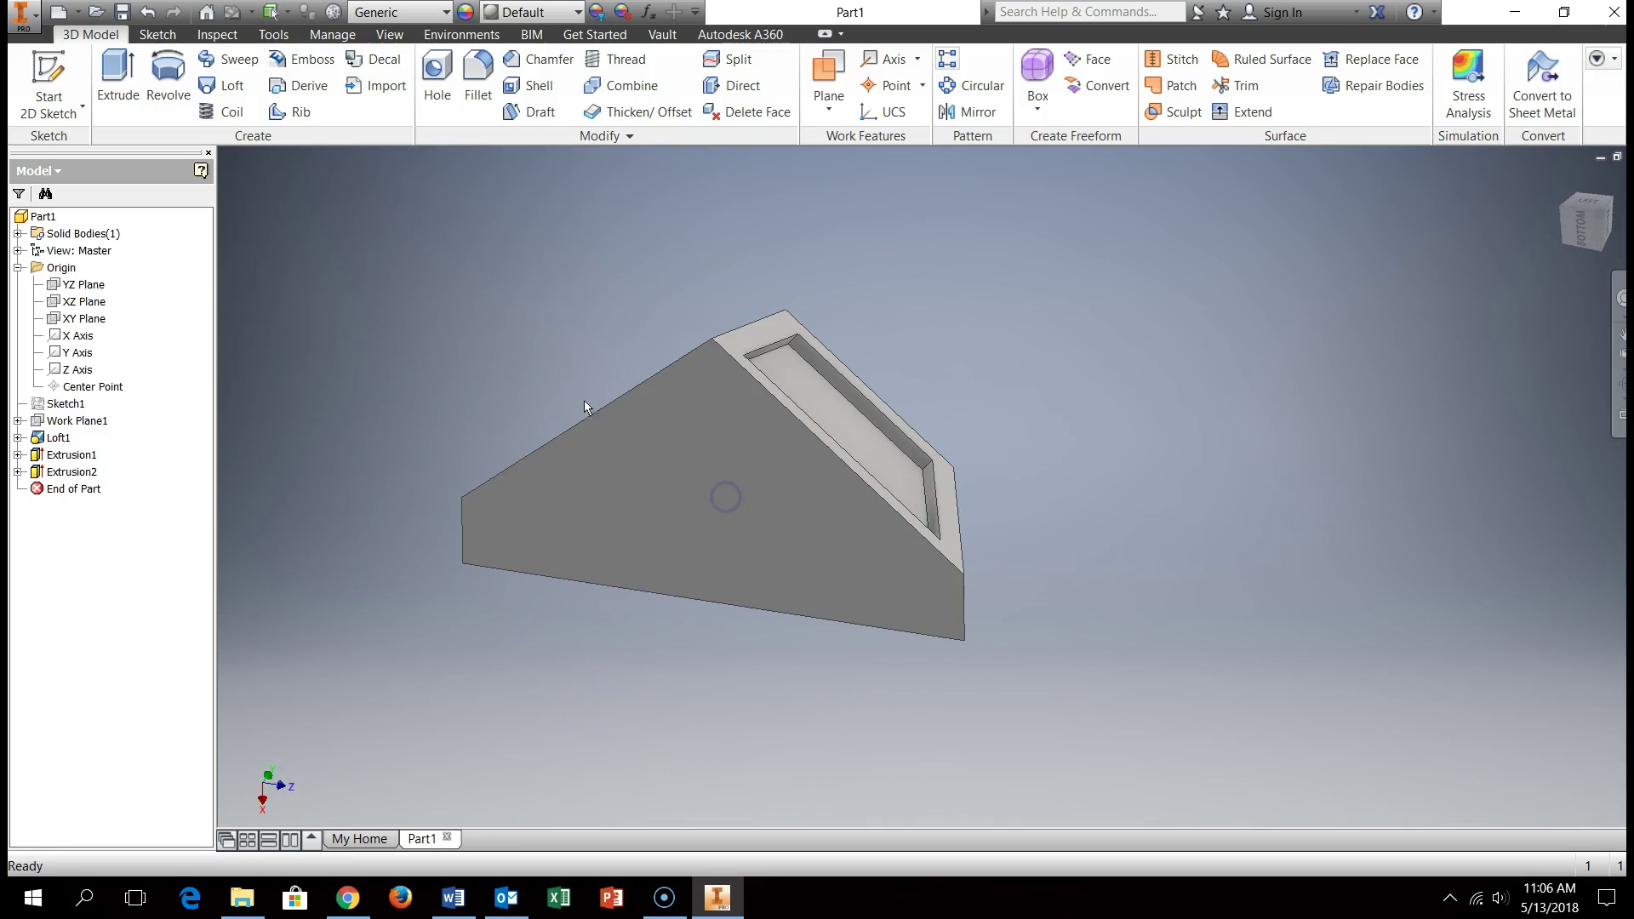
pyautogui.click(534, 88)
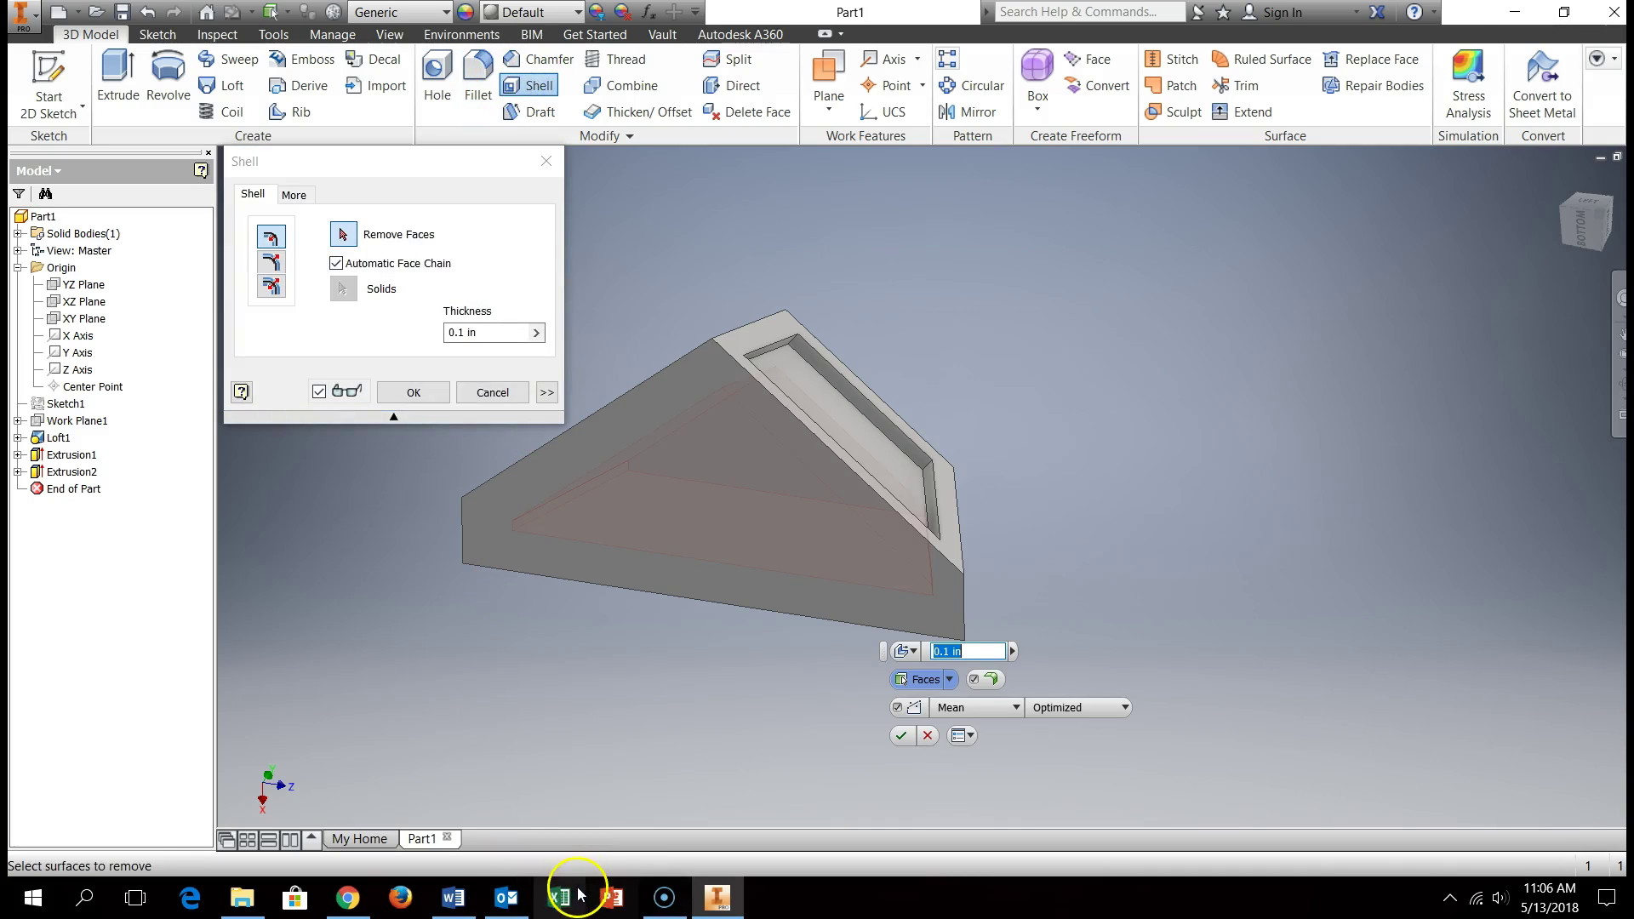
pyautogui.click(454, 898)
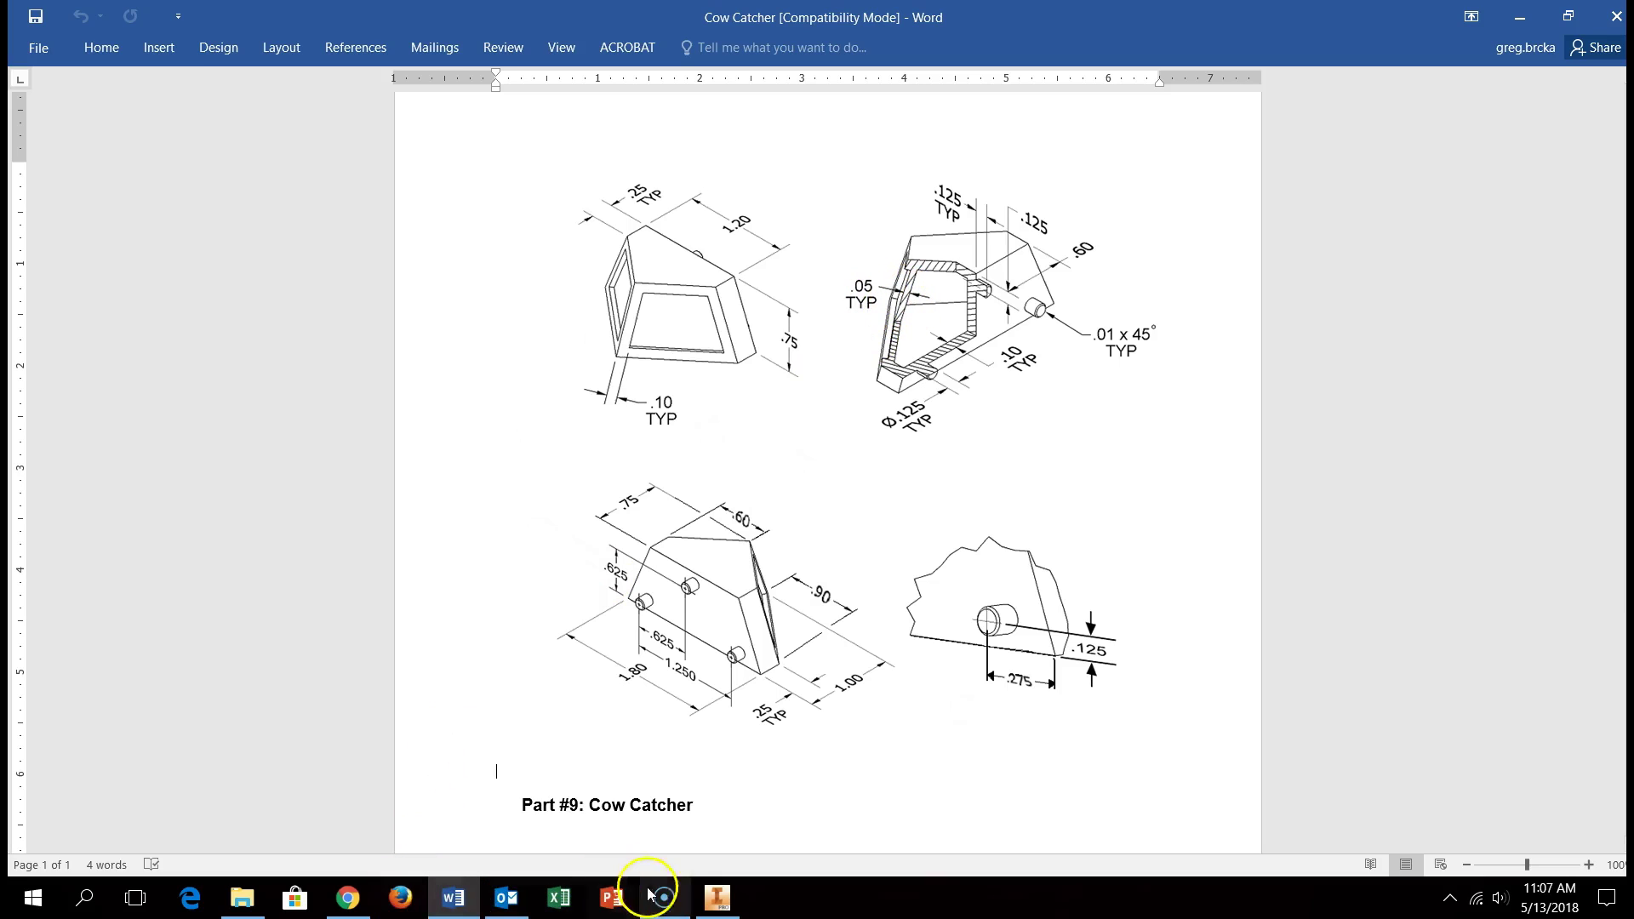
pyautogui.click(719, 903)
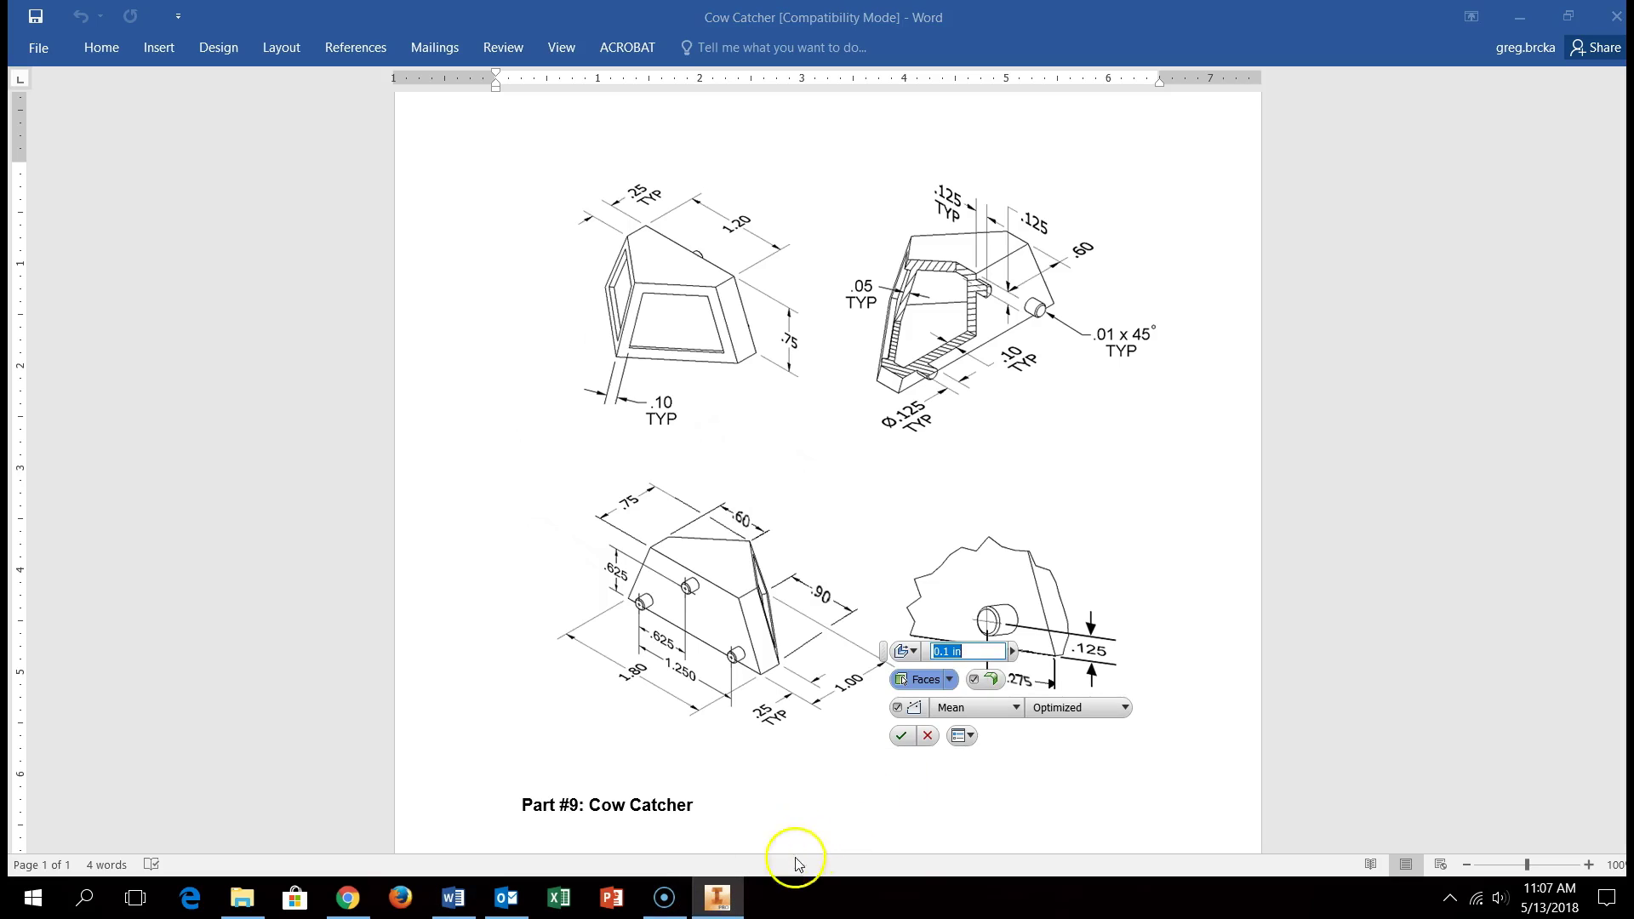
pyautogui.click(718, 900)
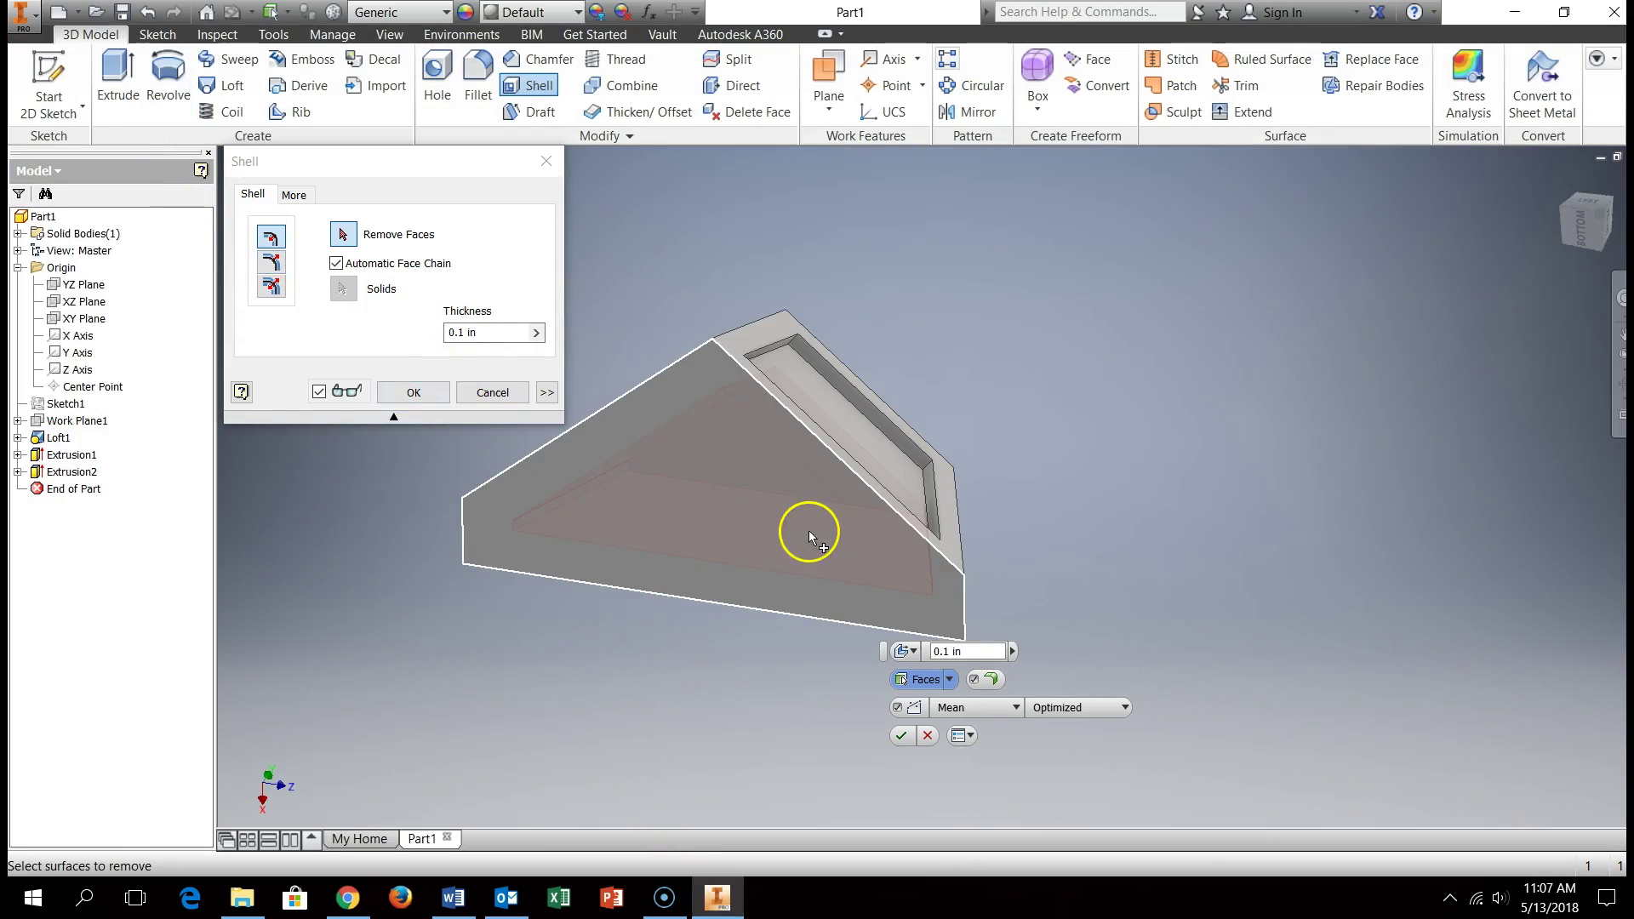
pyautogui.click(766, 530)
pyautogui.click(421, 397)
# - Start a new sketch on the large flat trapezoidal back face of the part
pyautogui.keyDown('shift'); pyautogui.moveTo(893, 310); pyautogui.dragTo(1156, 362, button='middle'); pyautogui.keyUp('shift')
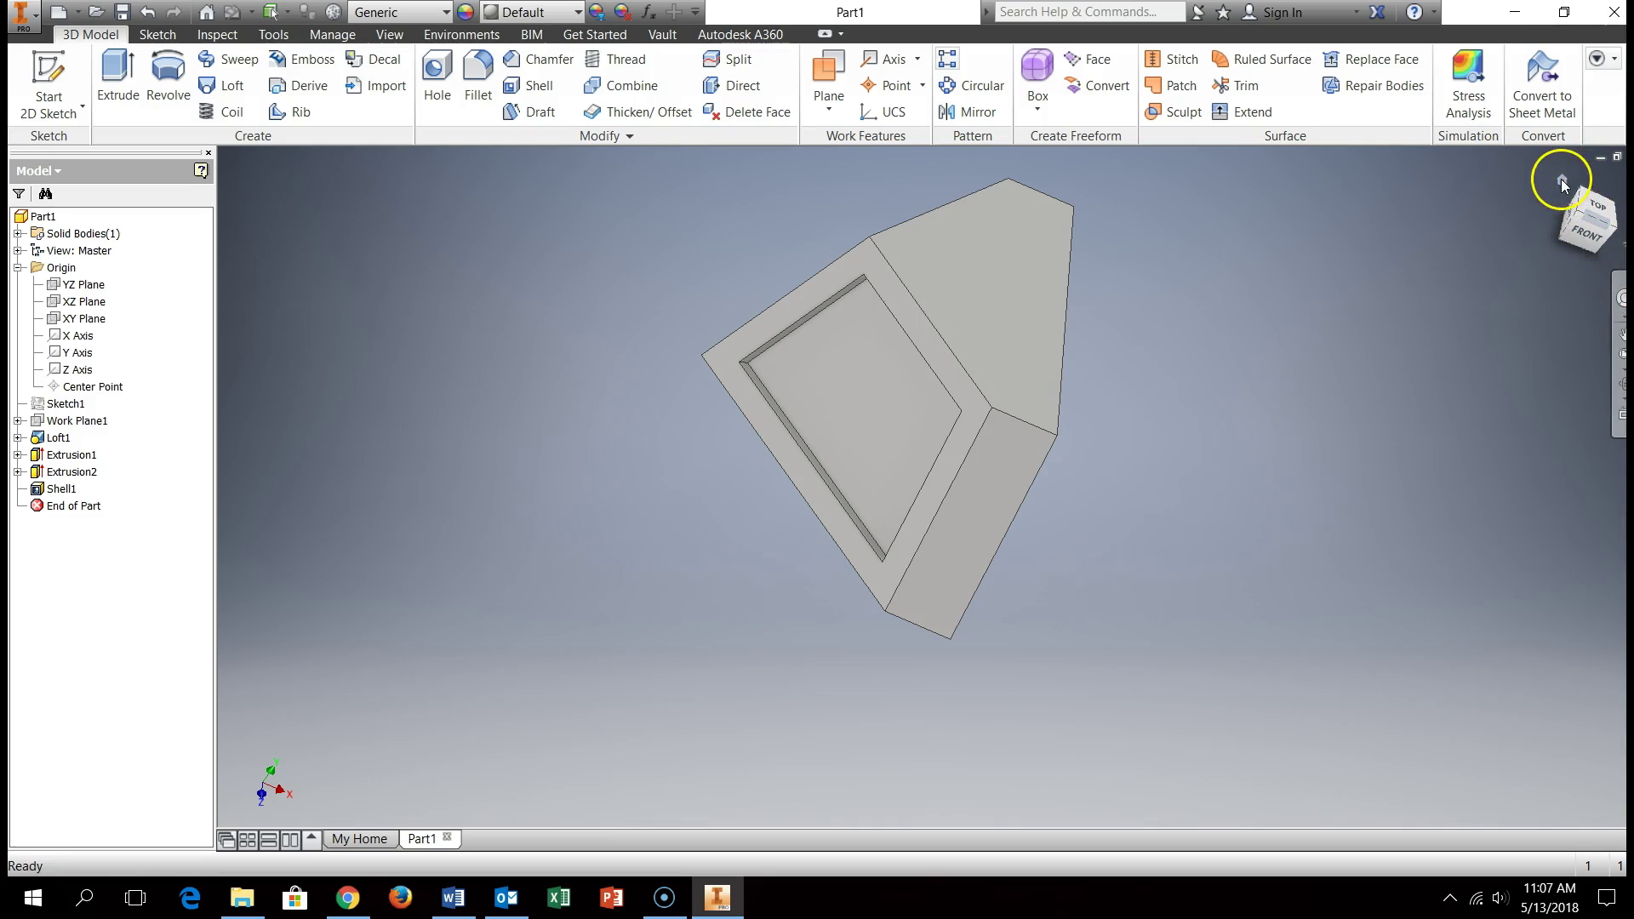
pyautogui.click(1562, 180)
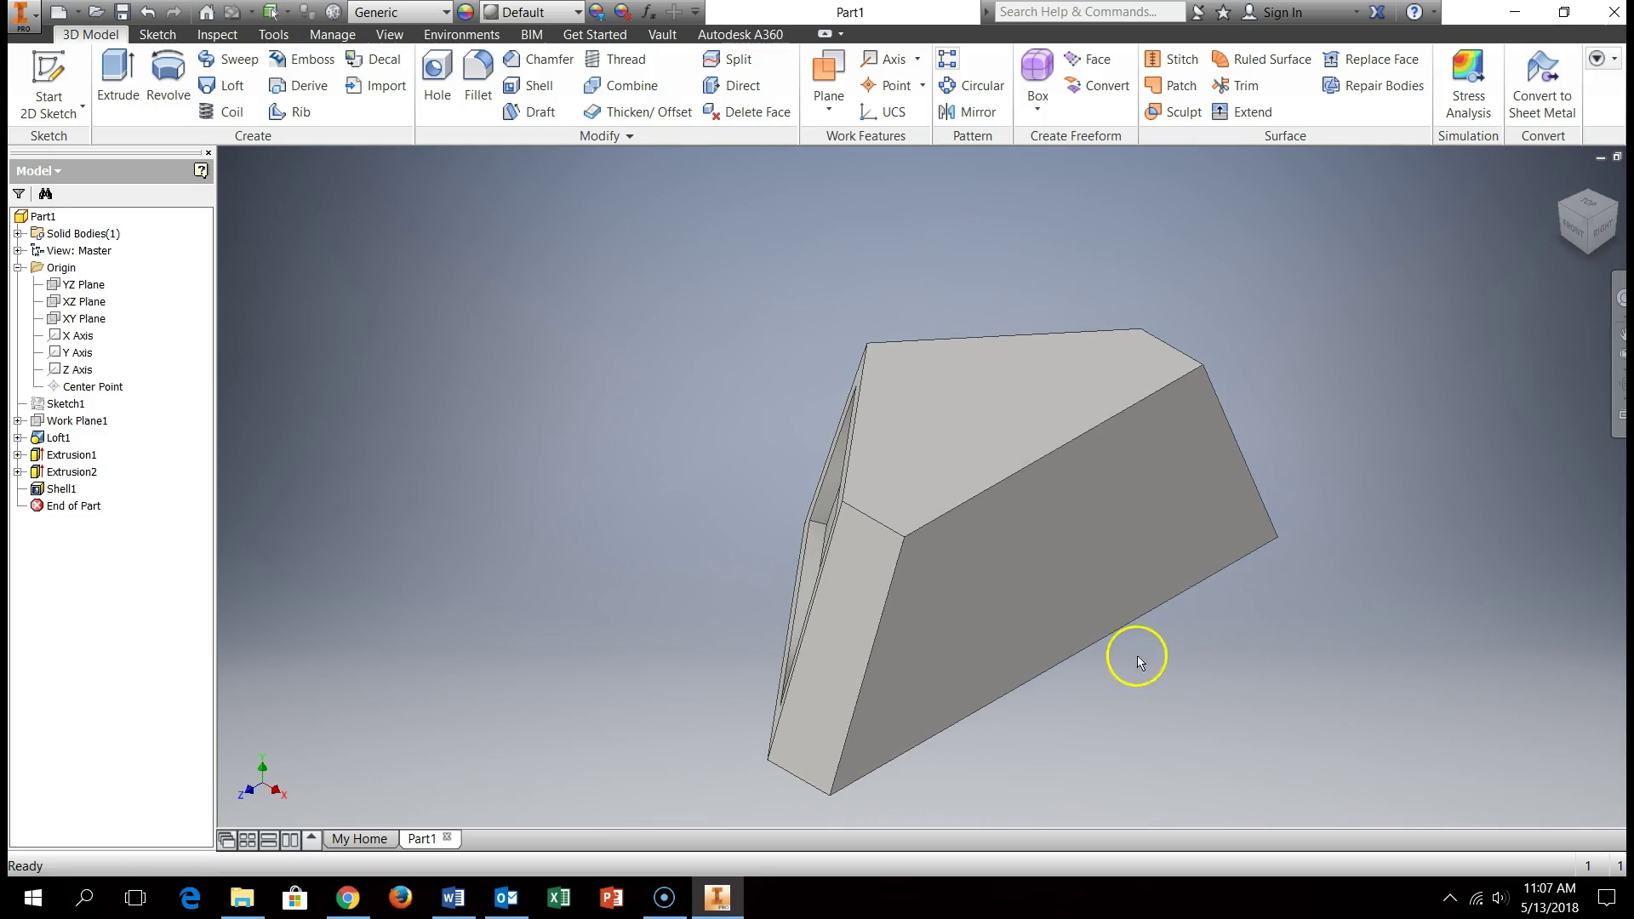
pyautogui.rightClick(1077, 589)
pyautogui.click(1078, 643)
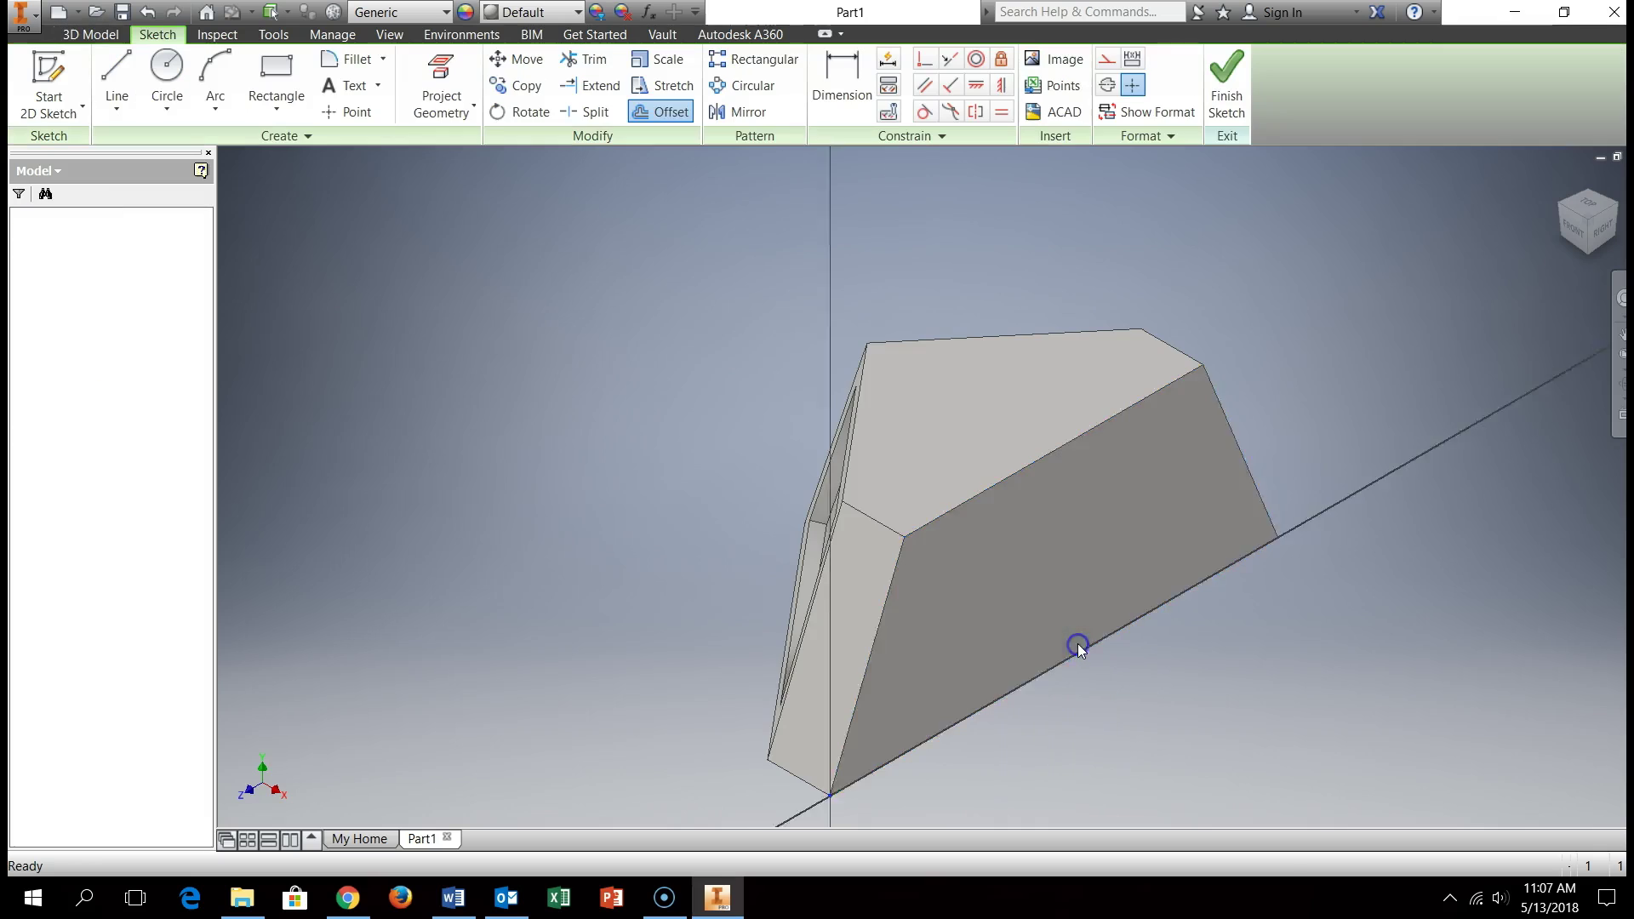
pyautogui.moveTo(1077, 645)
pyautogui.mouseDown(button='middle')
pyautogui.moveTo(991, 686)
pyautogui.moveTo(909, 665)
pyautogui.mouseUp(button='middle')
# - Check the peg layout in the Word drawing and place three sketch points: one near each lower corner and one near the upper edge's middle
pyautogui.click(450, 897)
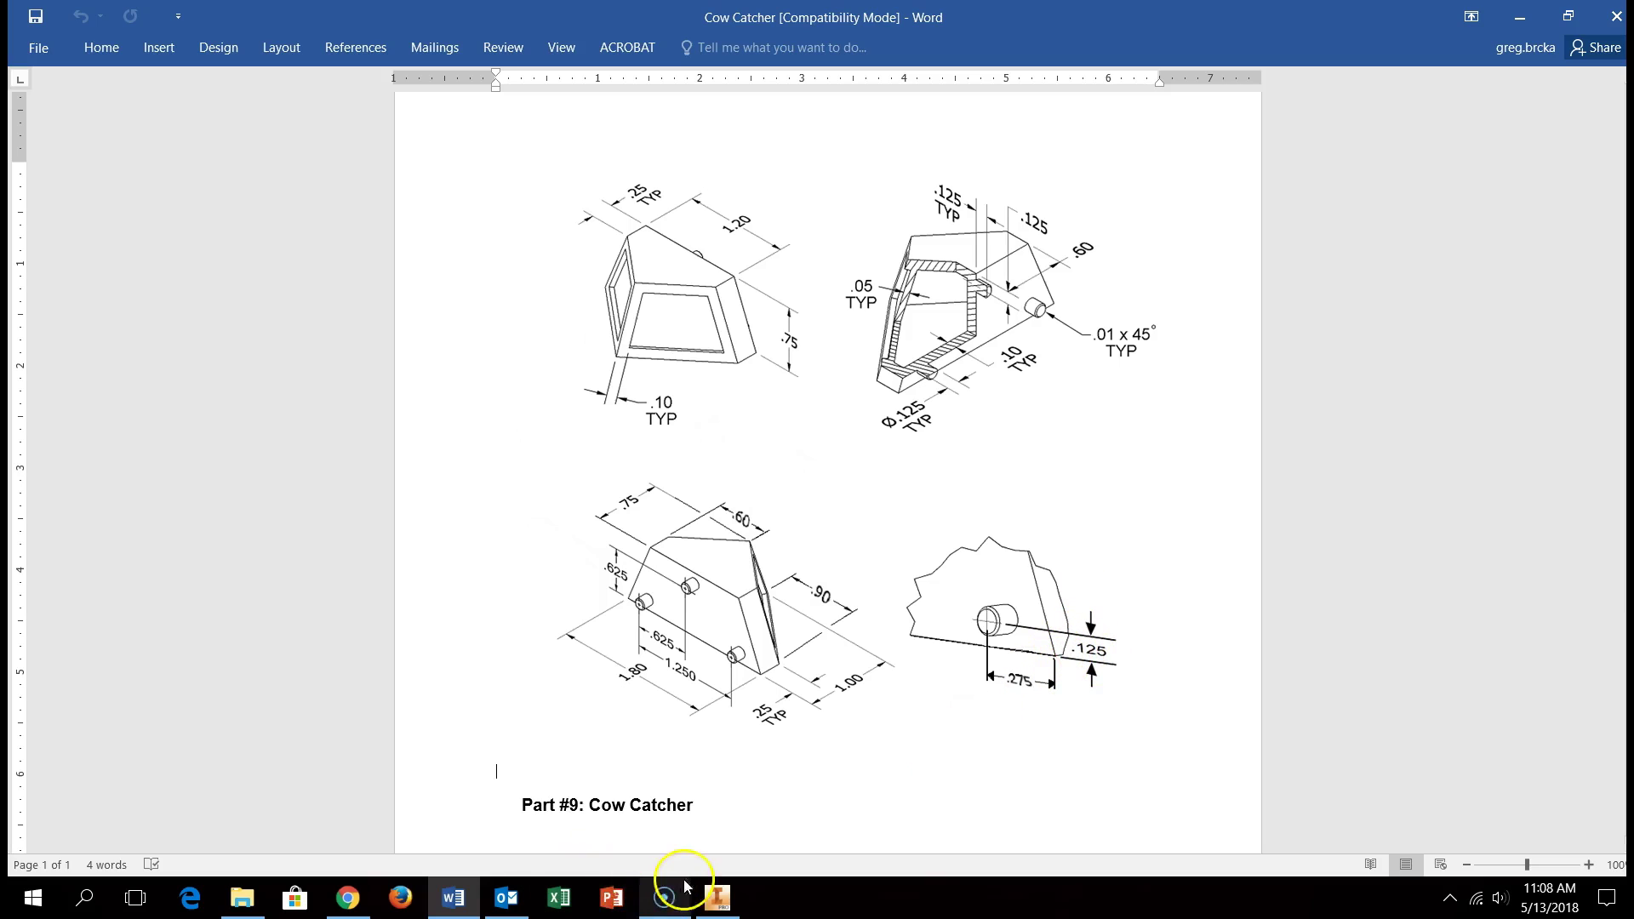
pyautogui.click(719, 901)
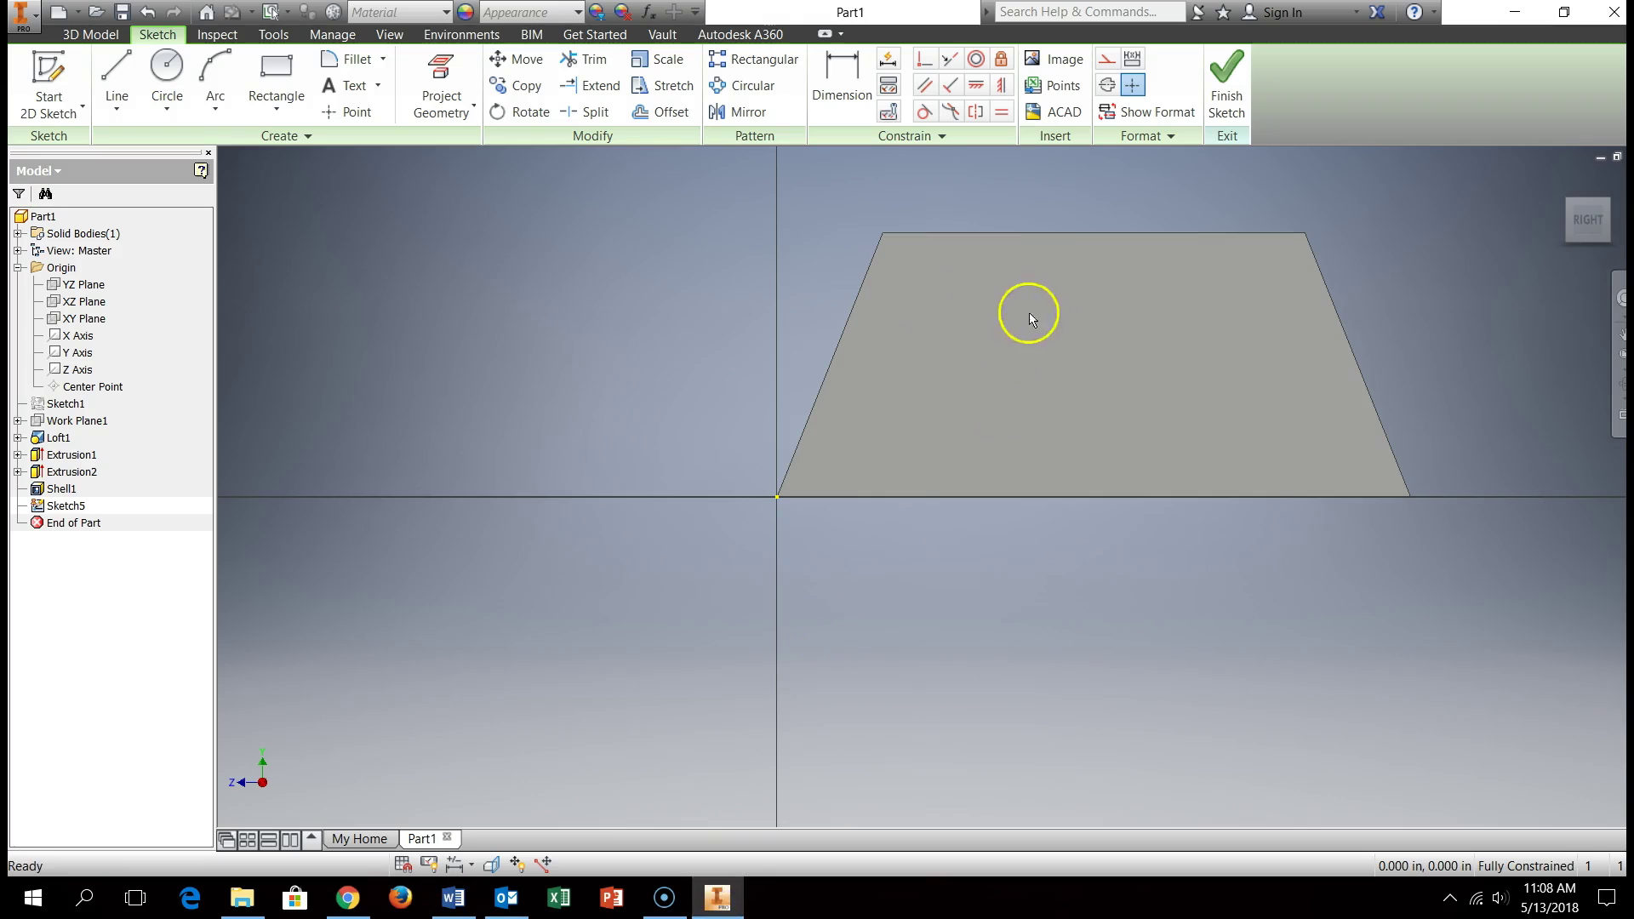
pyautogui.click(349, 120)
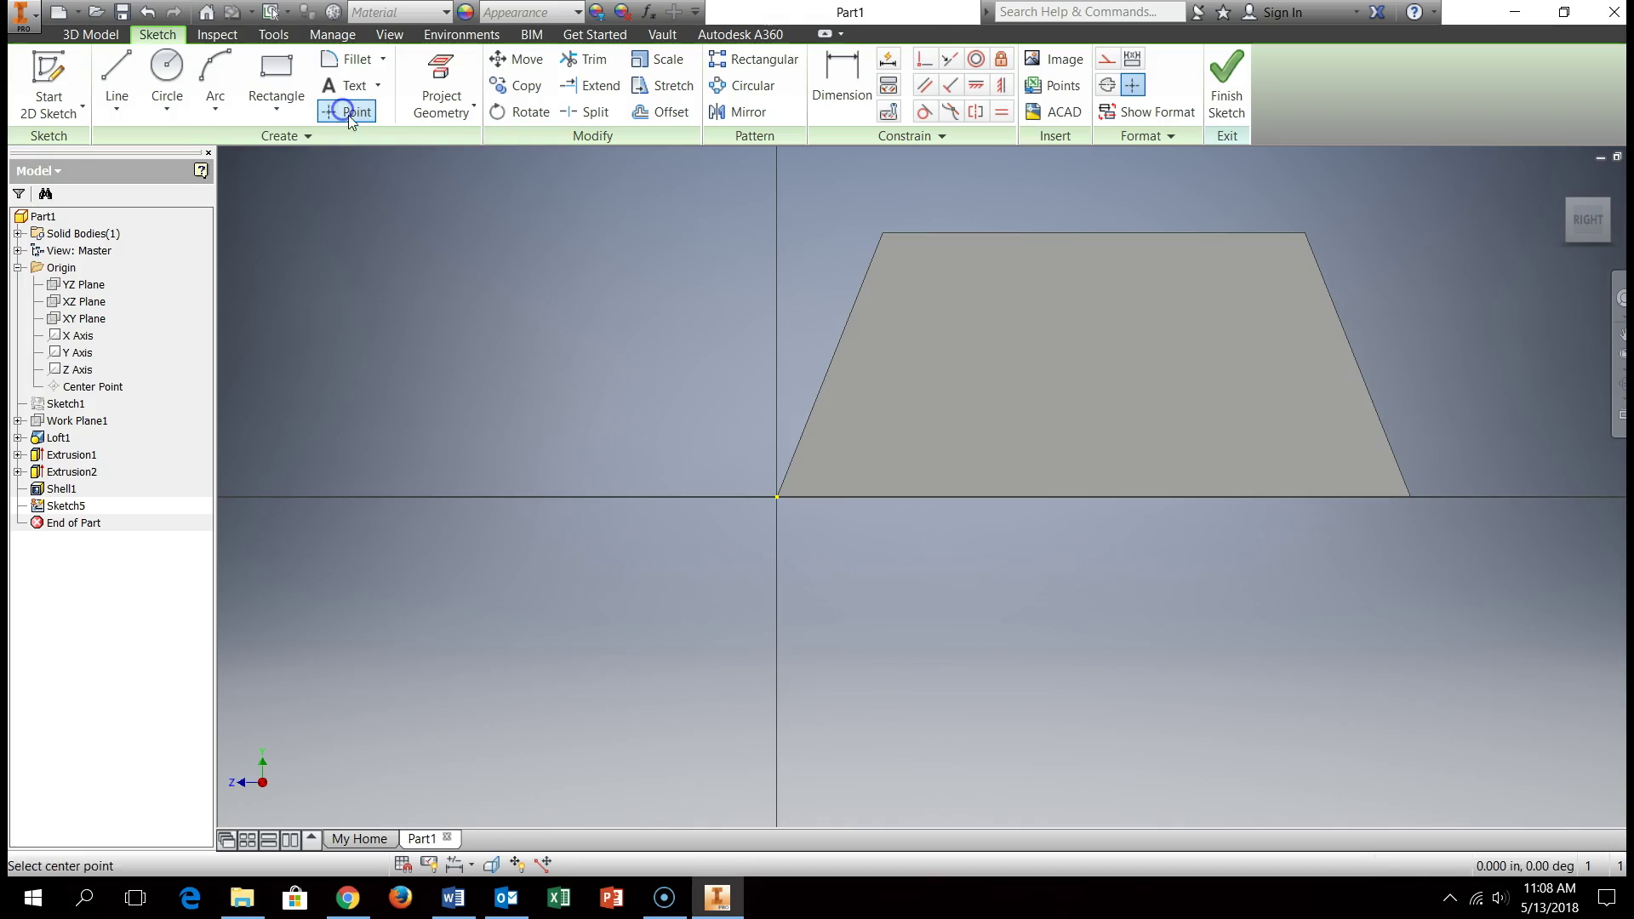
pyautogui.click(886, 439)
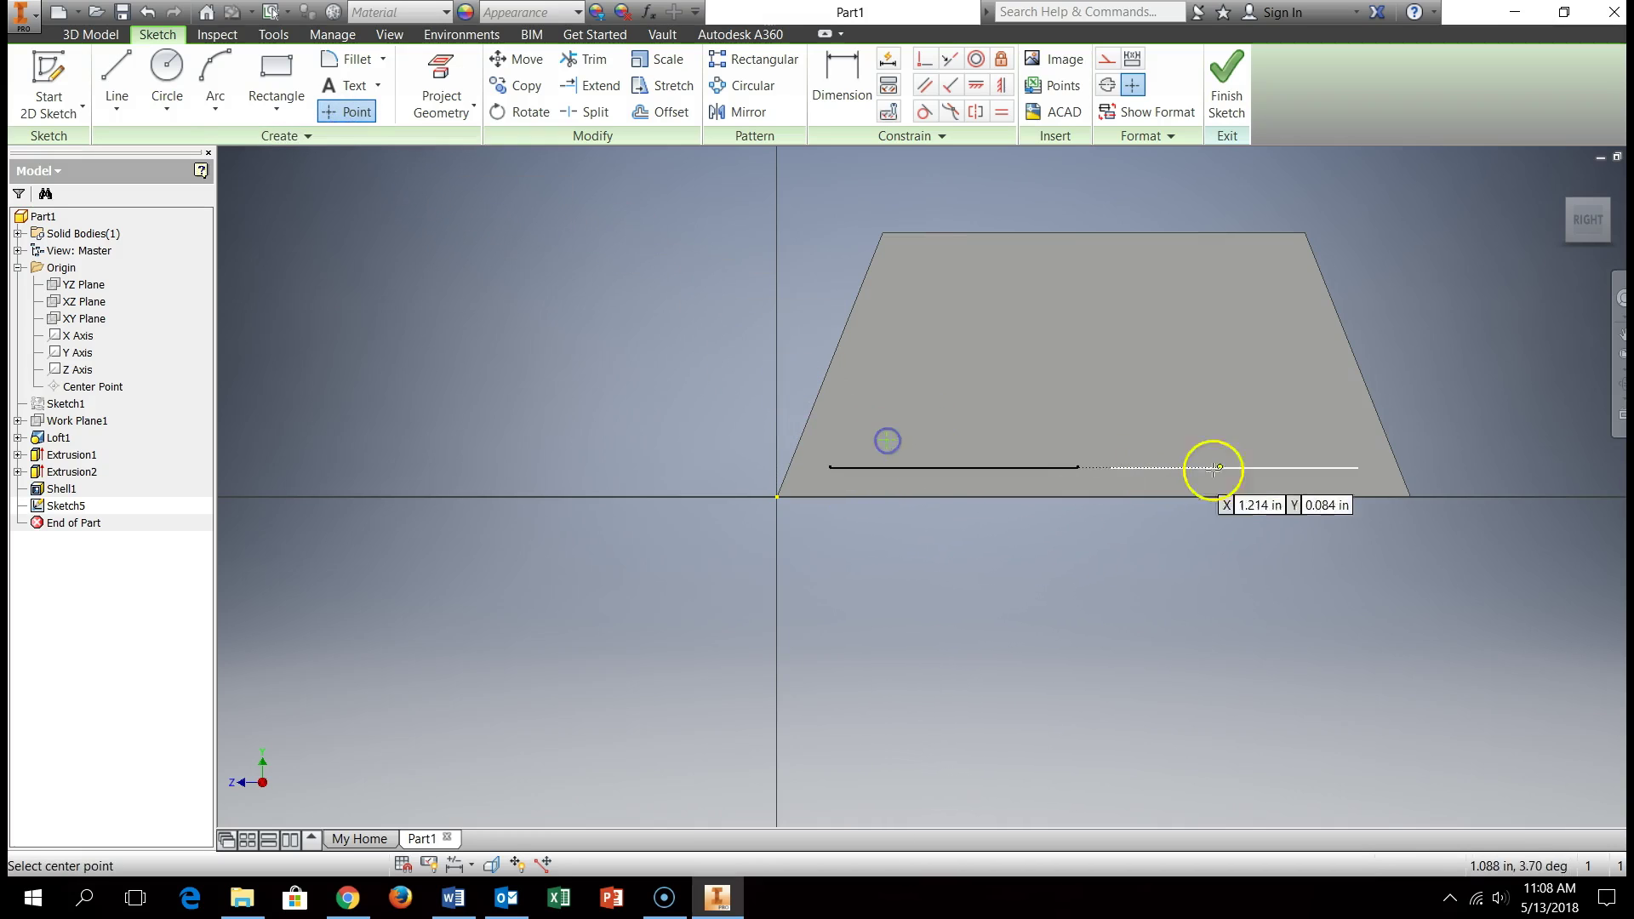
pyautogui.click(1302, 439)
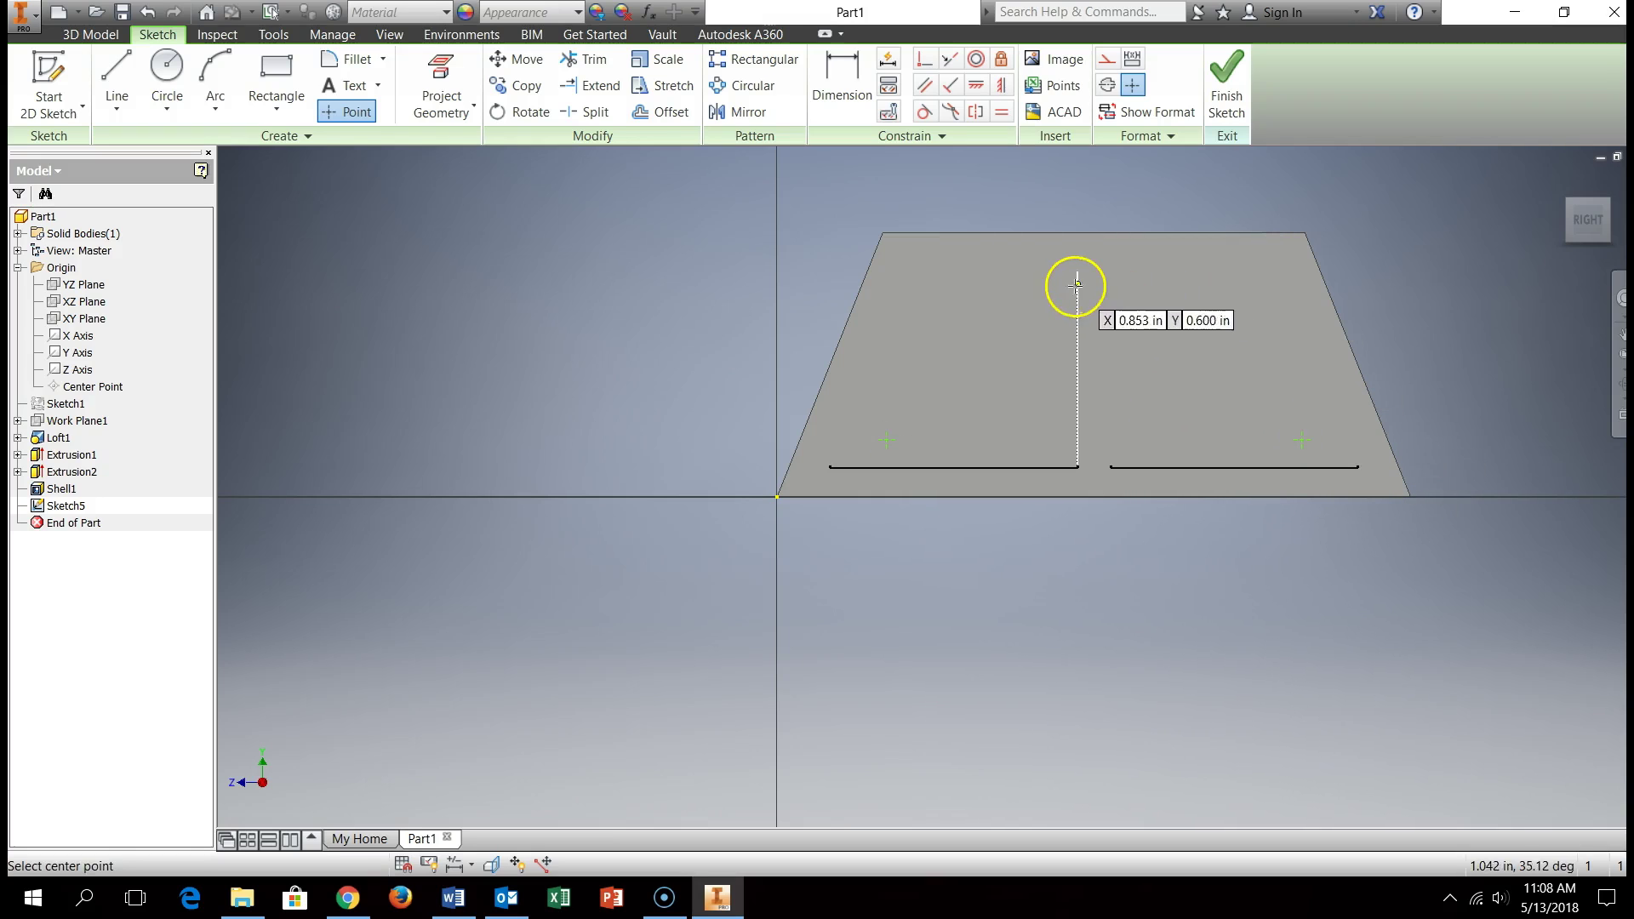
pyautogui.click(1106, 271)
pyautogui.click(1095, 269)
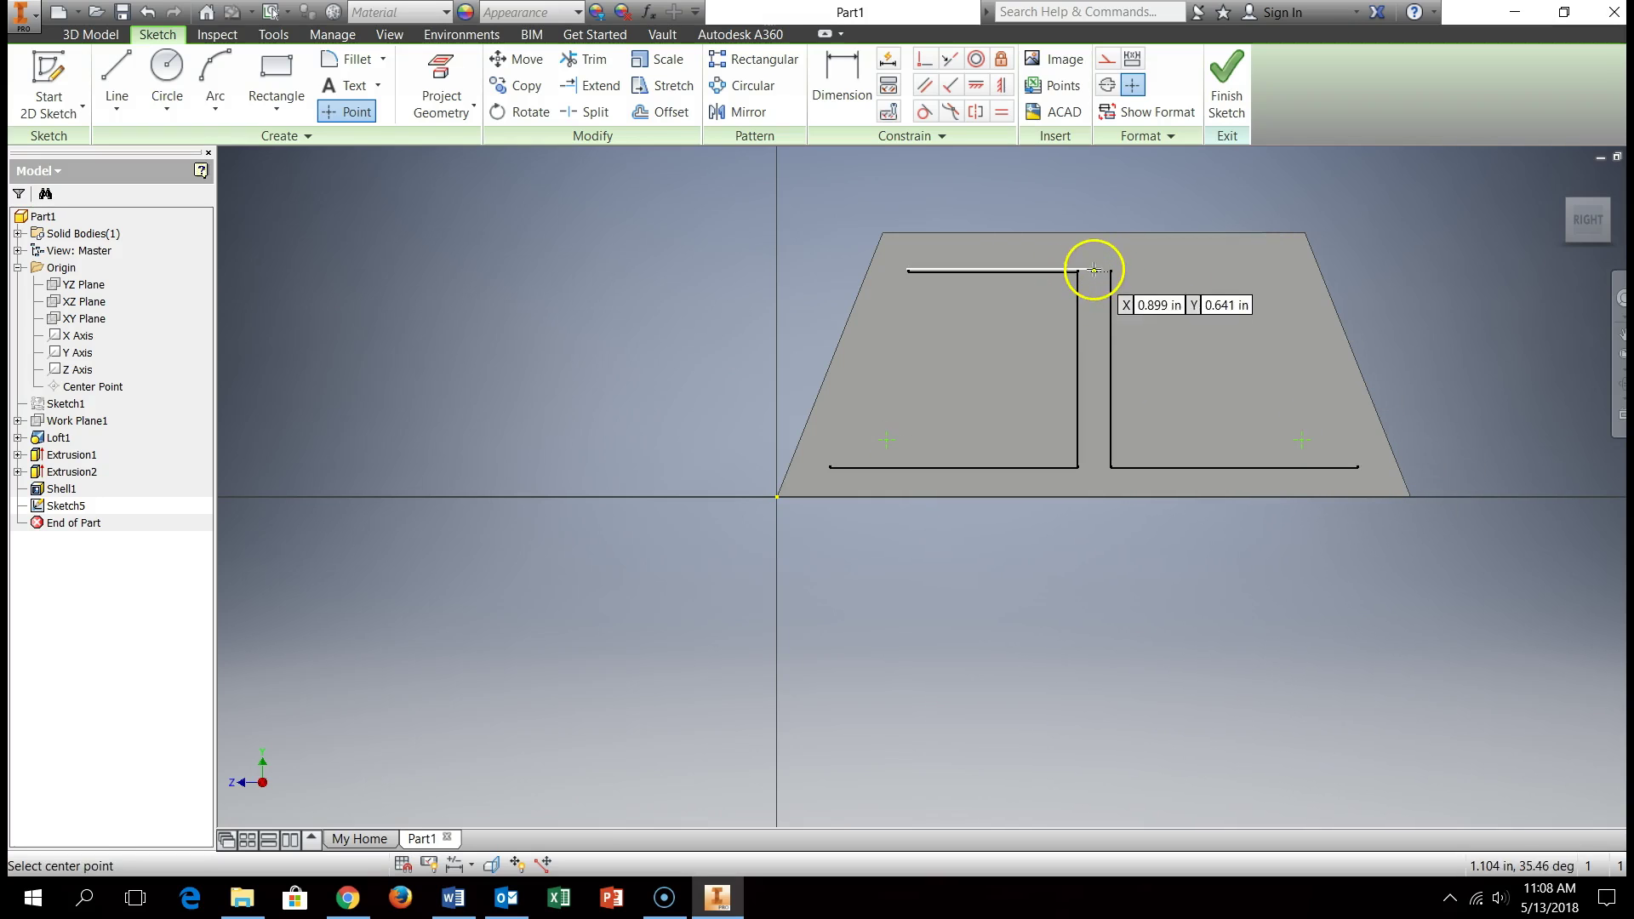
pyautogui.click(1086, 297)
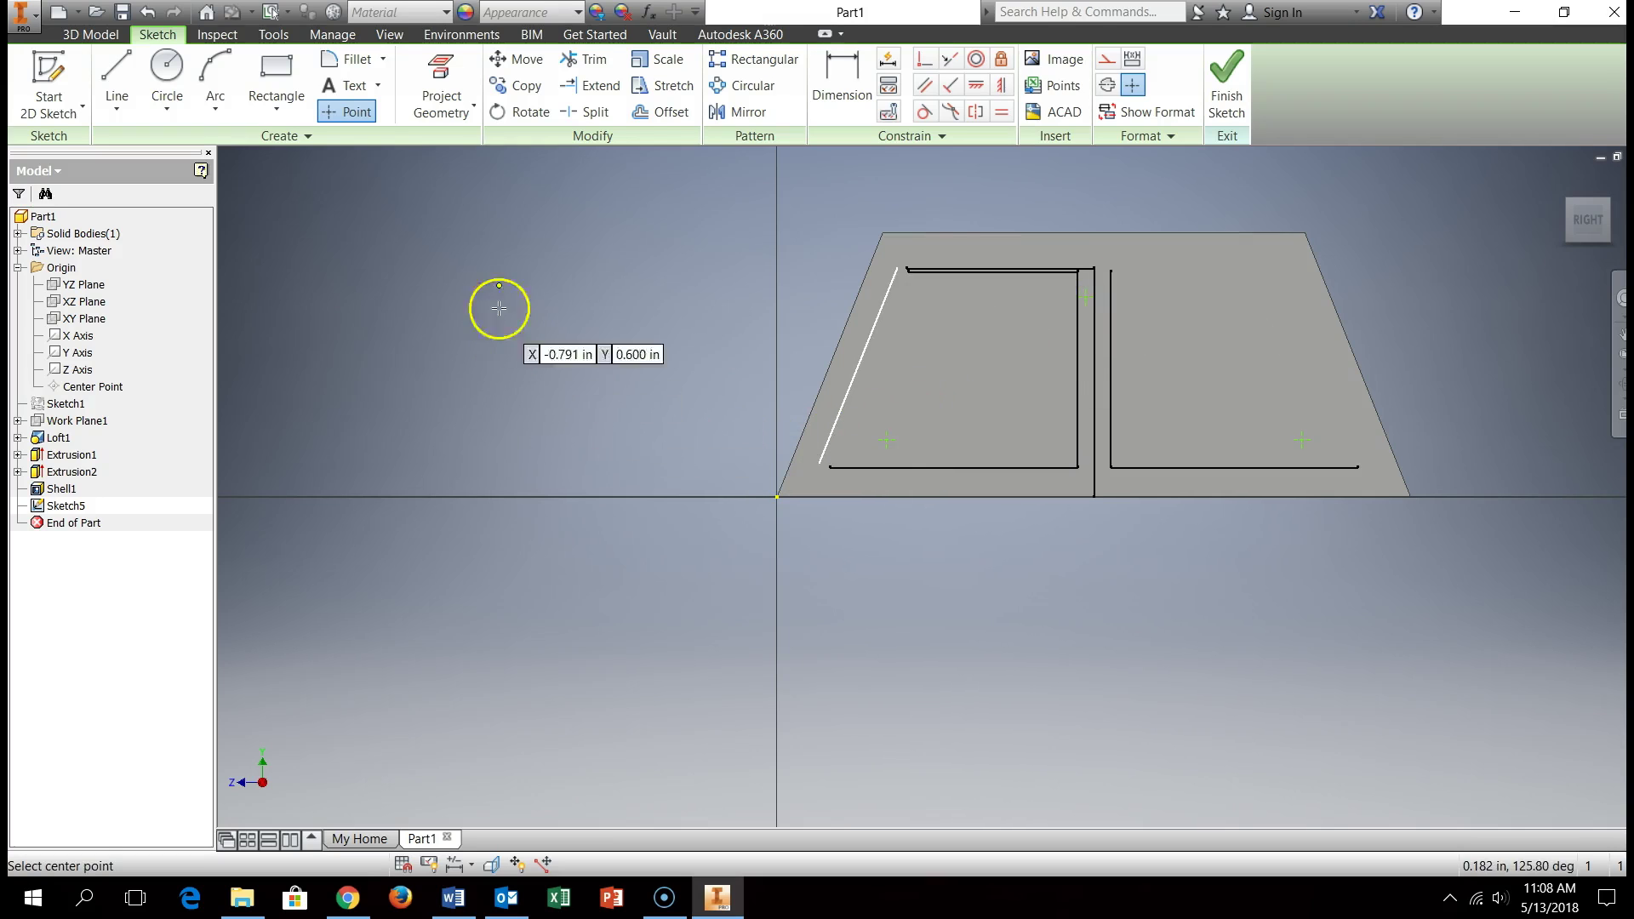
# - Dimension the lower-left point 0.275 in horizontally from the face's lower-left corner and 0.125 in above the bottom edge
pyautogui.click(846, 75)
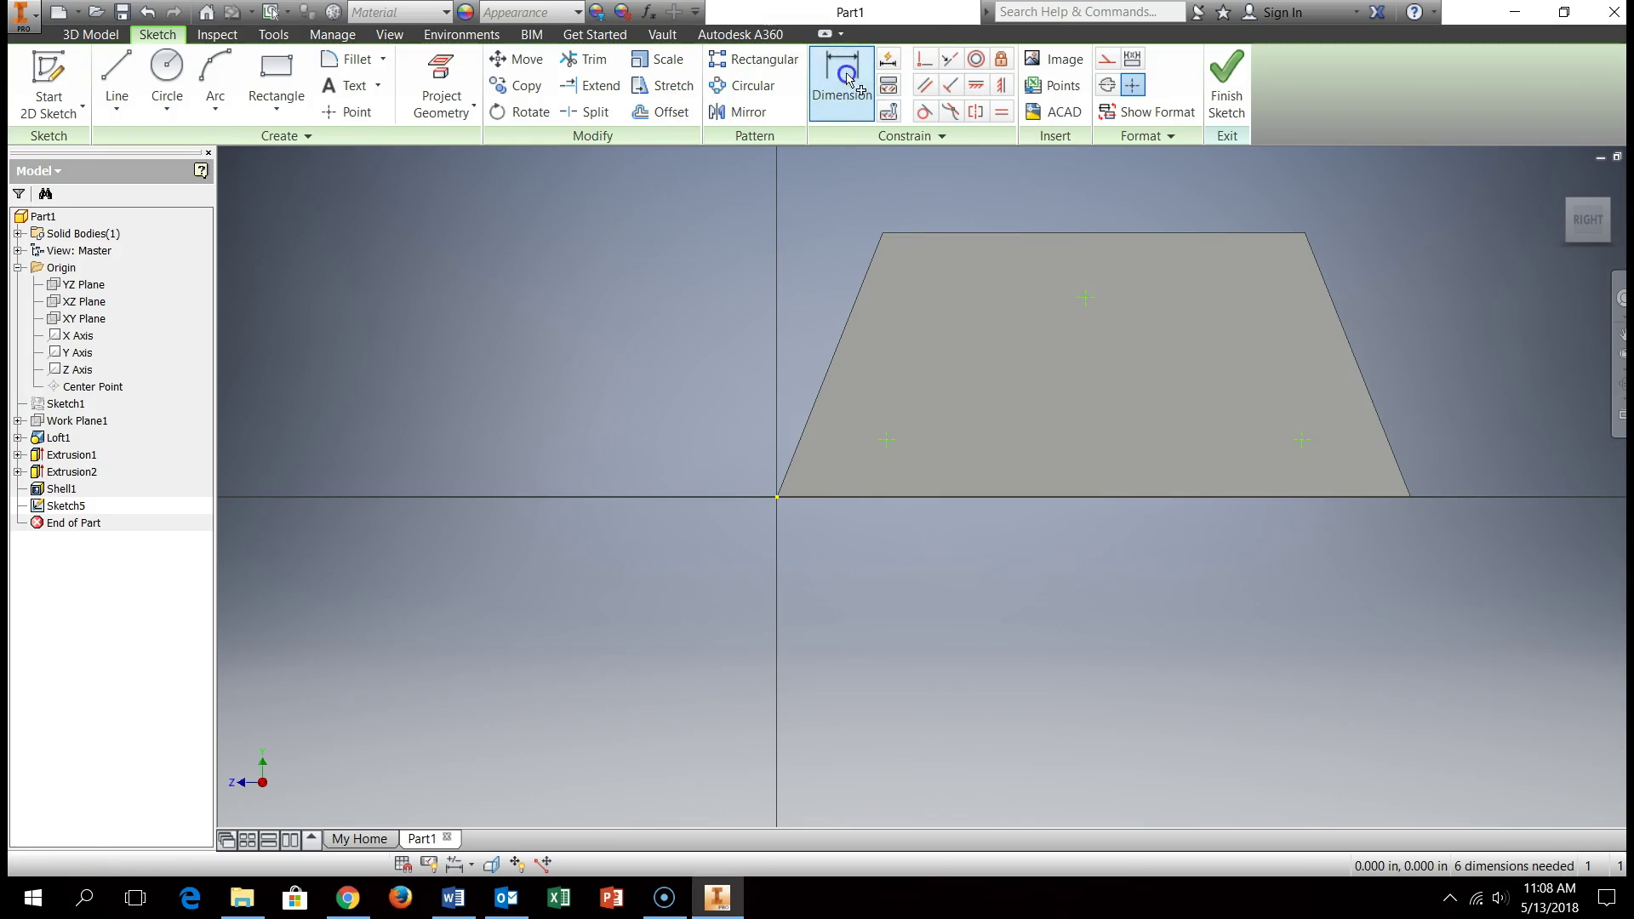
pyautogui.click(885, 439)
pyautogui.click(778, 498)
pyautogui.click(811, 541)
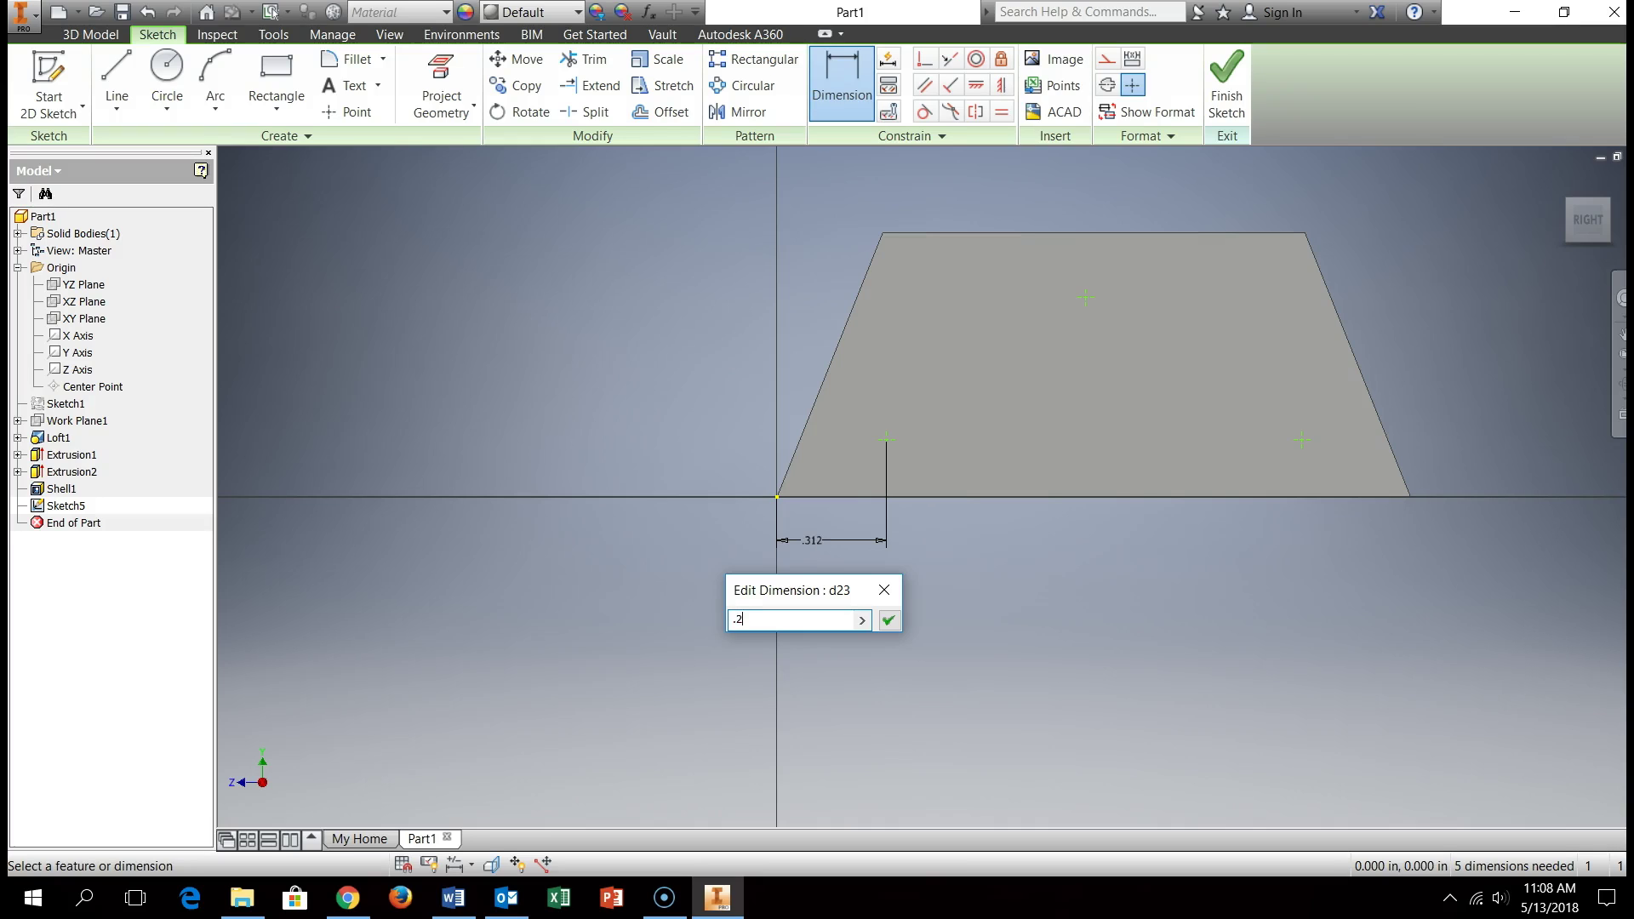
pyautogui.press('Return')
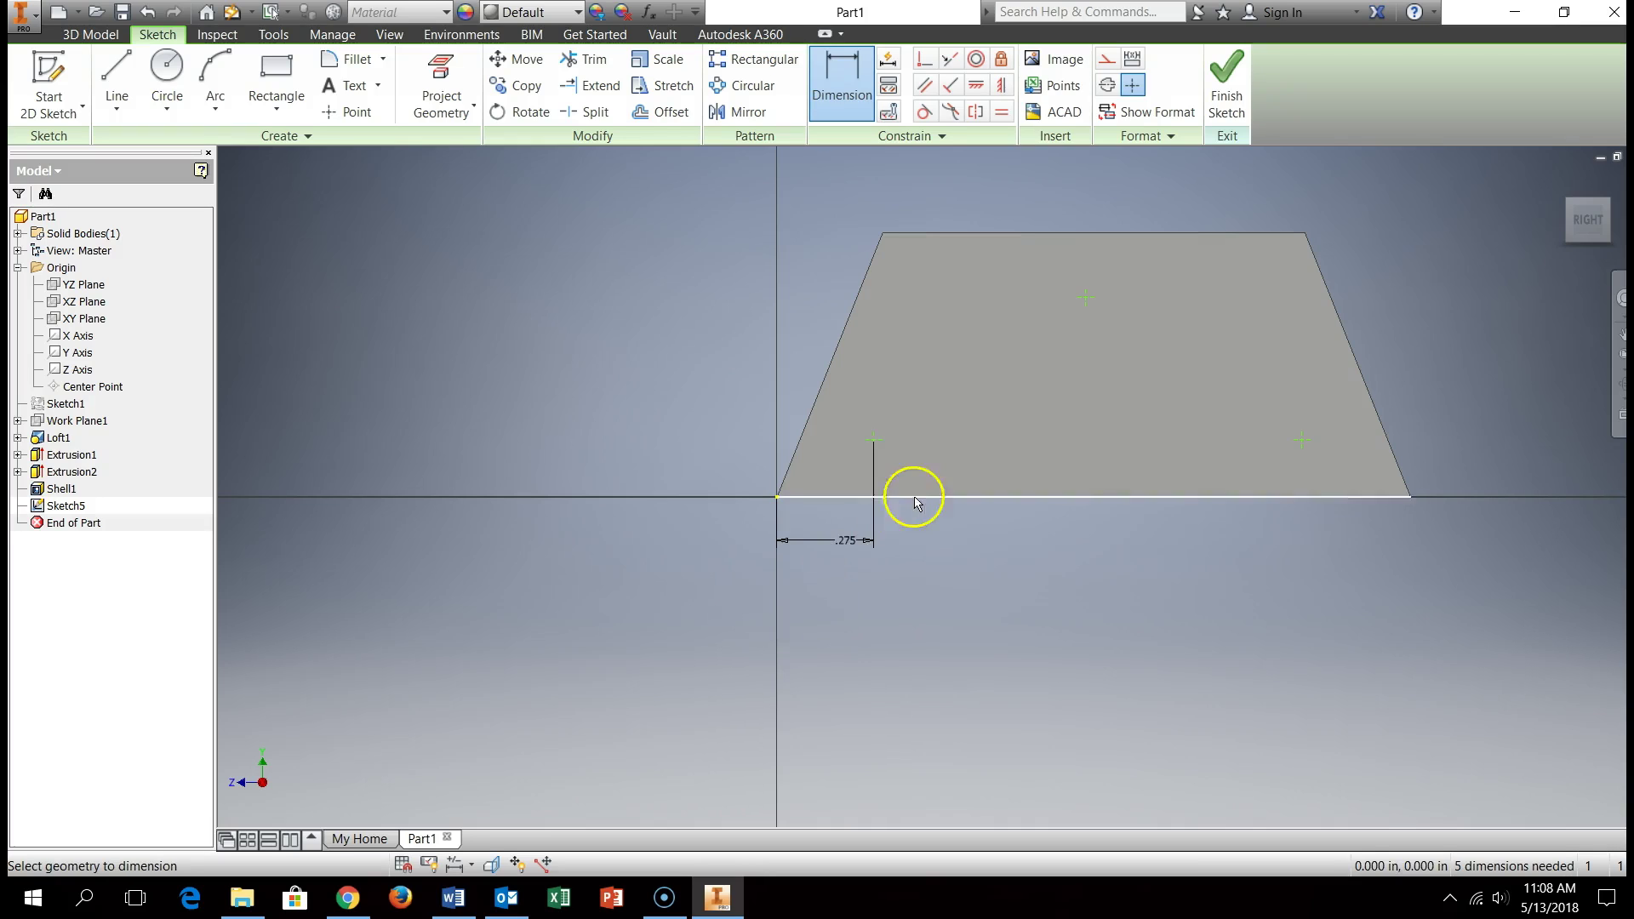
pyautogui.click(874, 439)
pyautogui.click(885, 499)
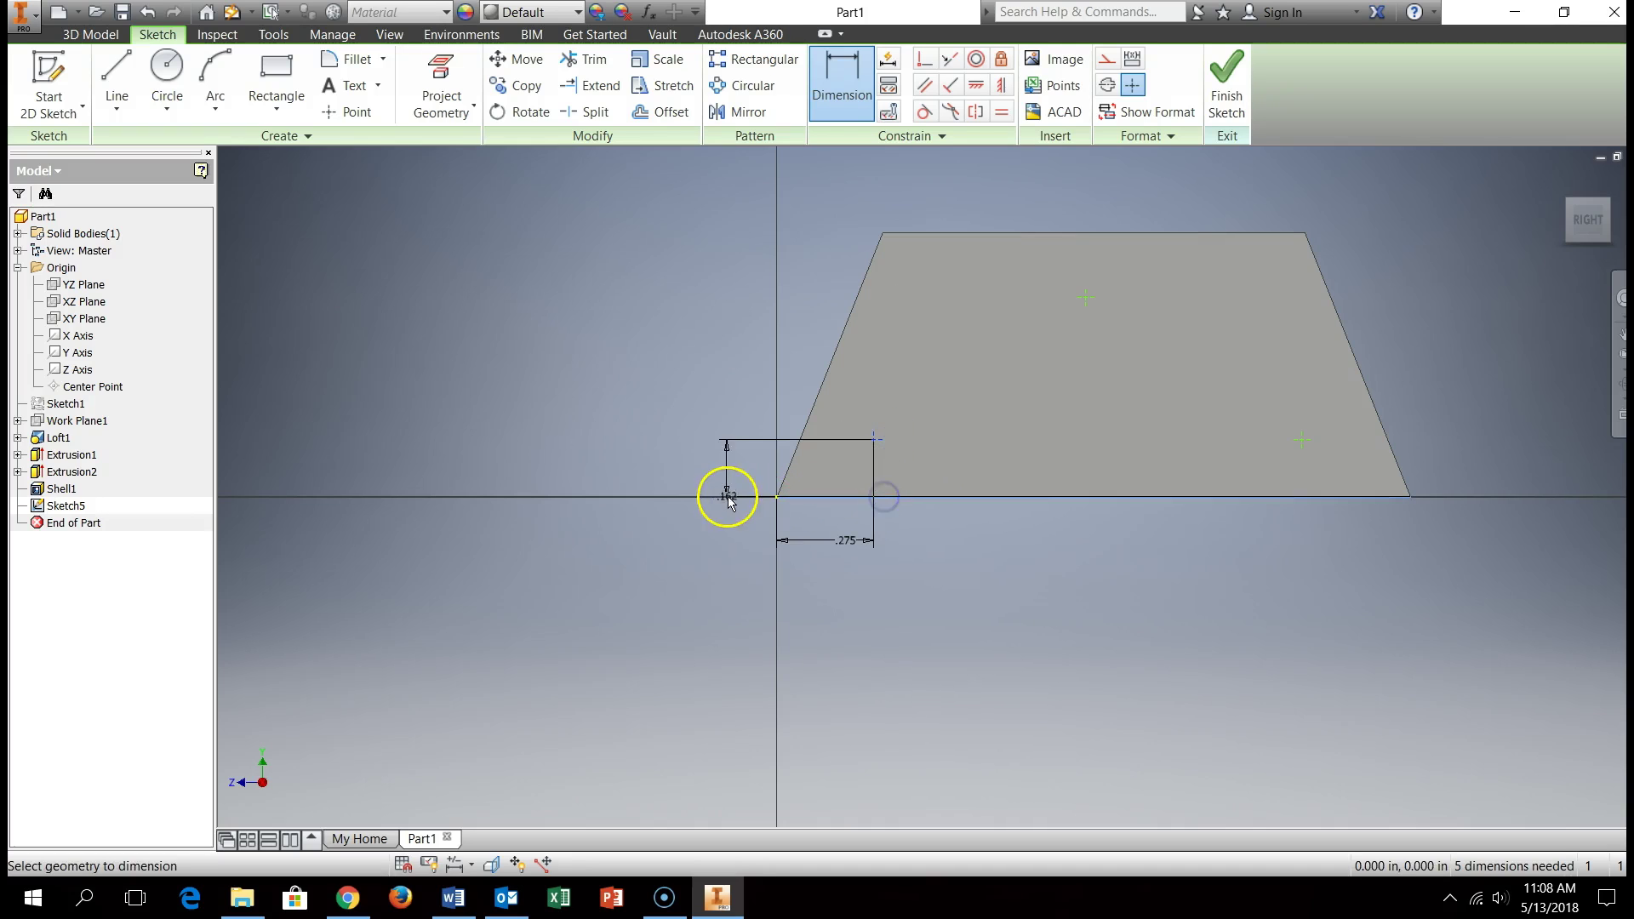
pyautogui.click(729, 472)
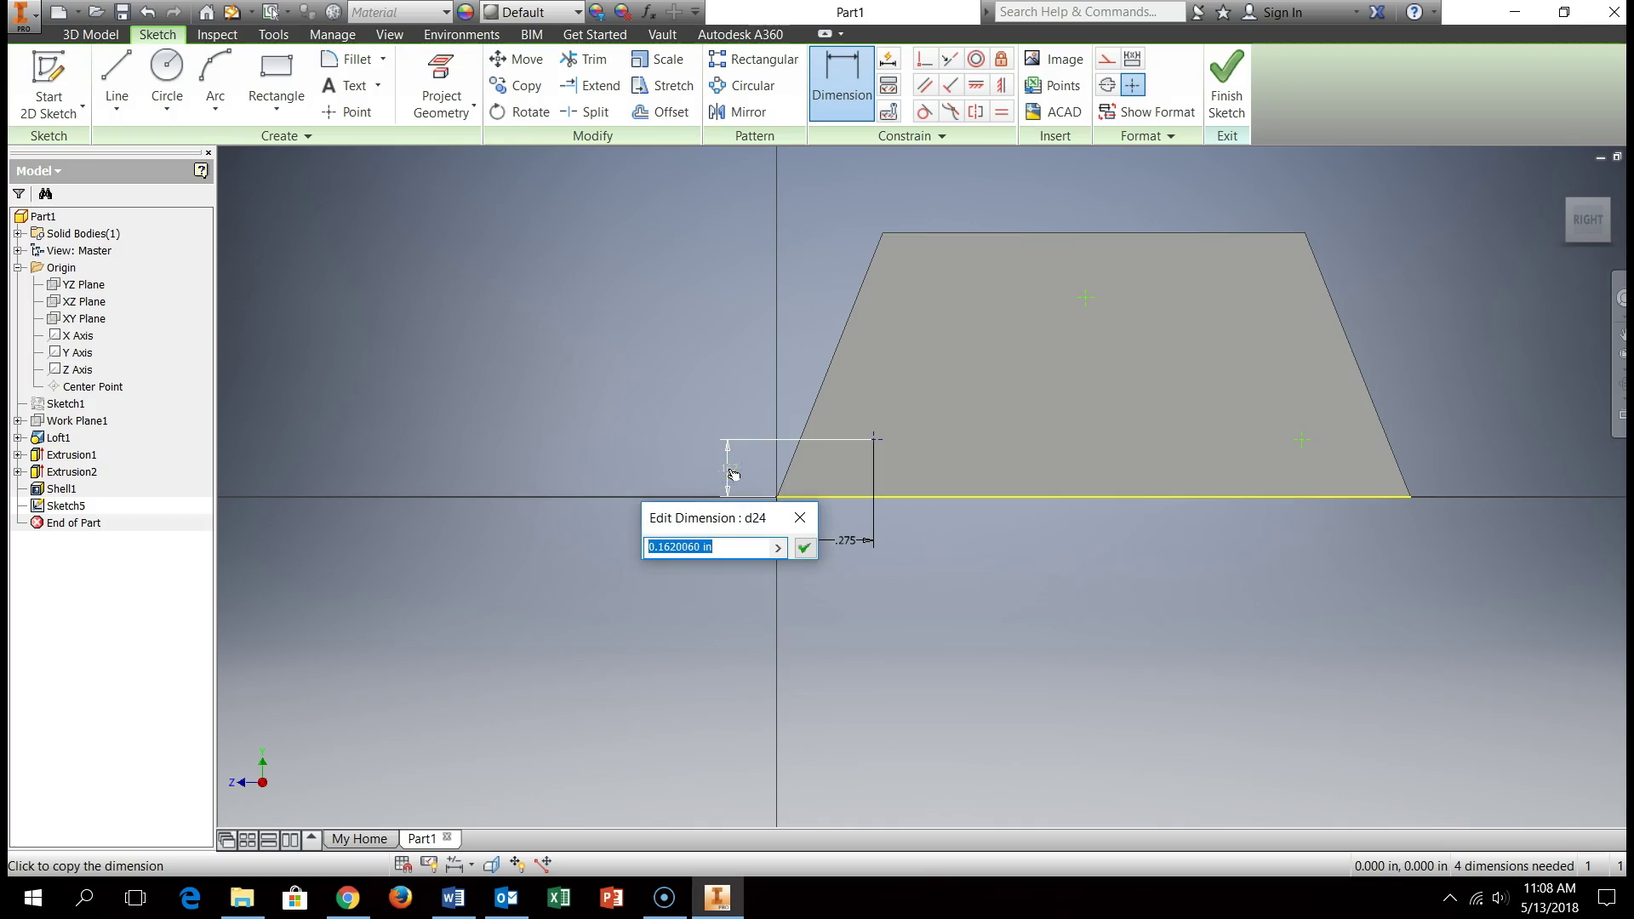
pyautogui.write('.125')
pyautogui.press('Return')
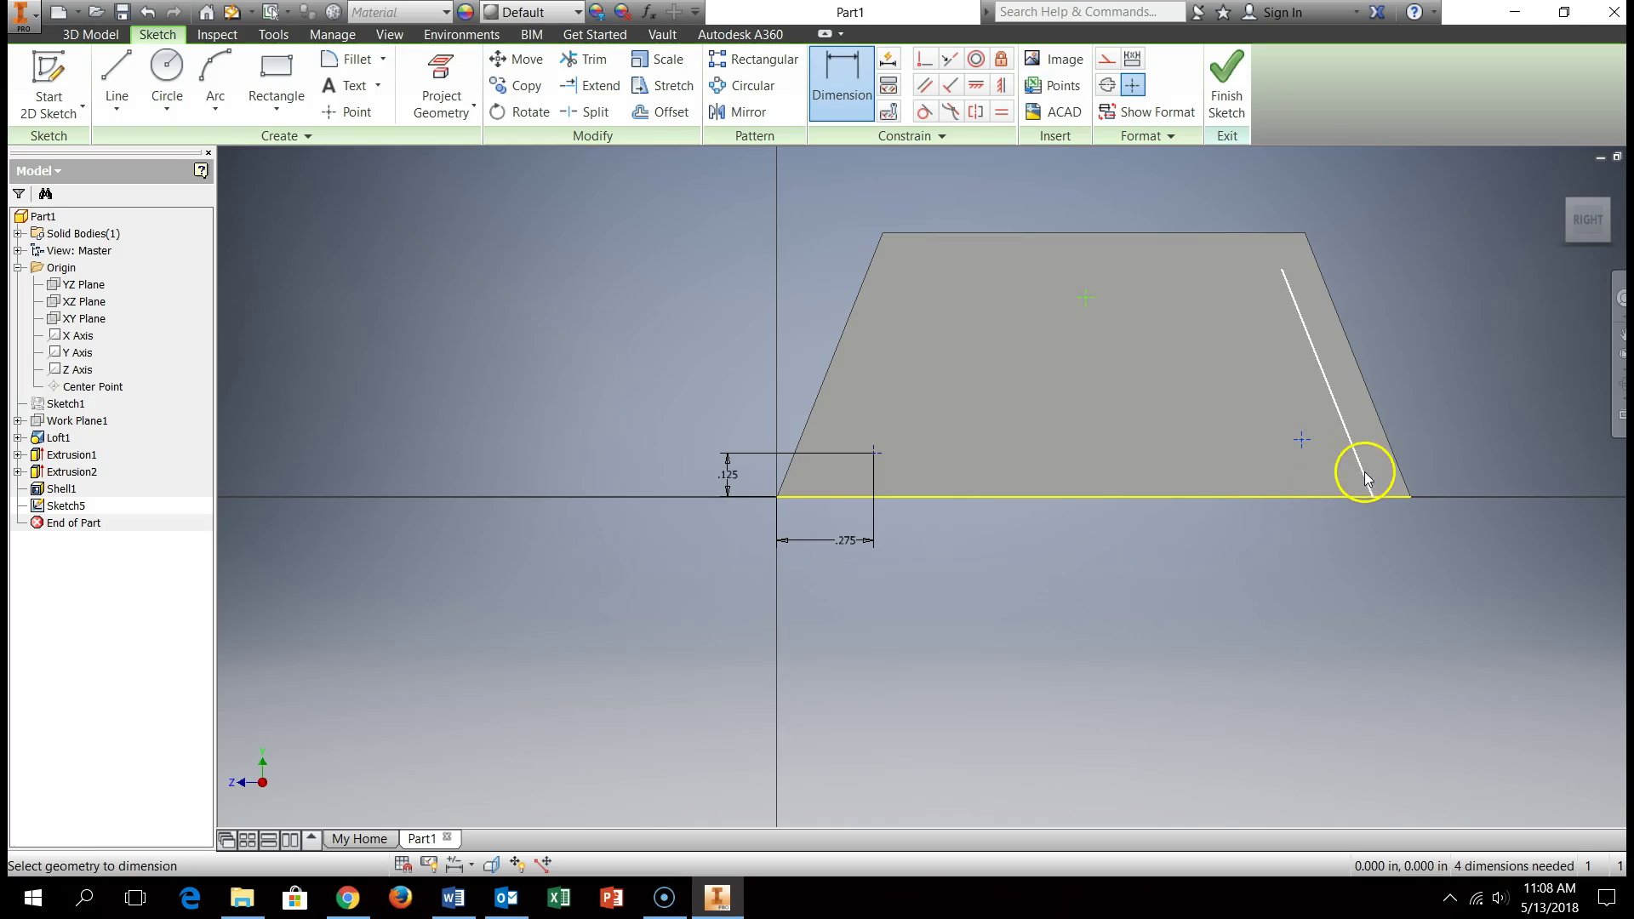
# - Dimension the lower-right point 0.125 in above the bottom edge and 0.275 in horizontally from the face's lower-right corner
pyautogui.click(1407, 498)
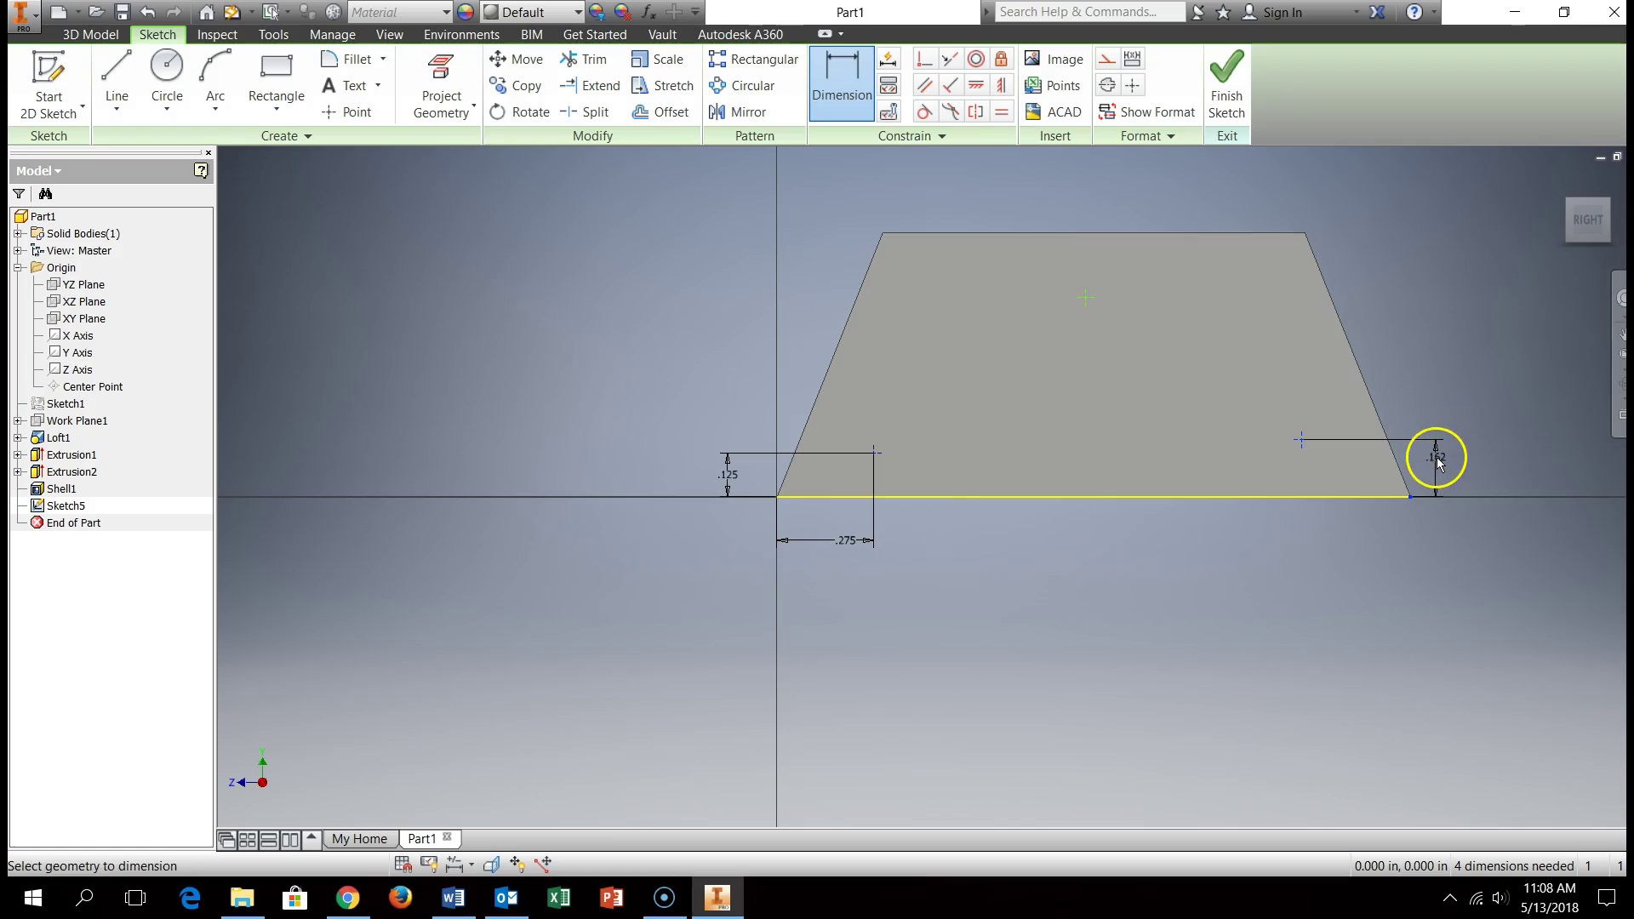
pyautogui.click(1440, 467)
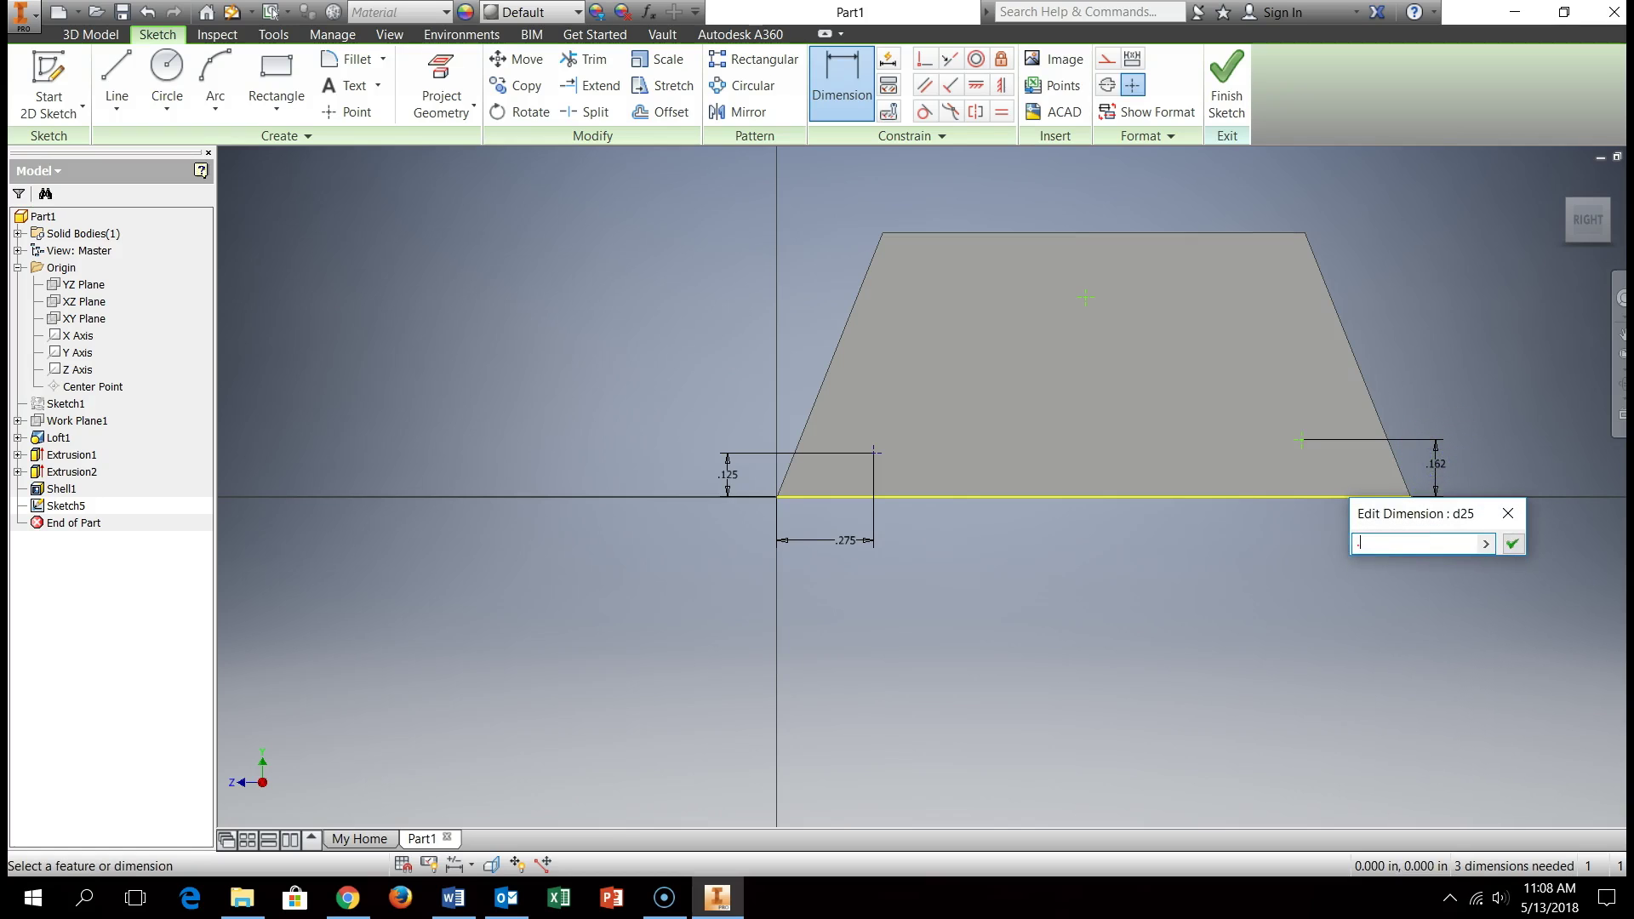
pyautogui.press('Return')
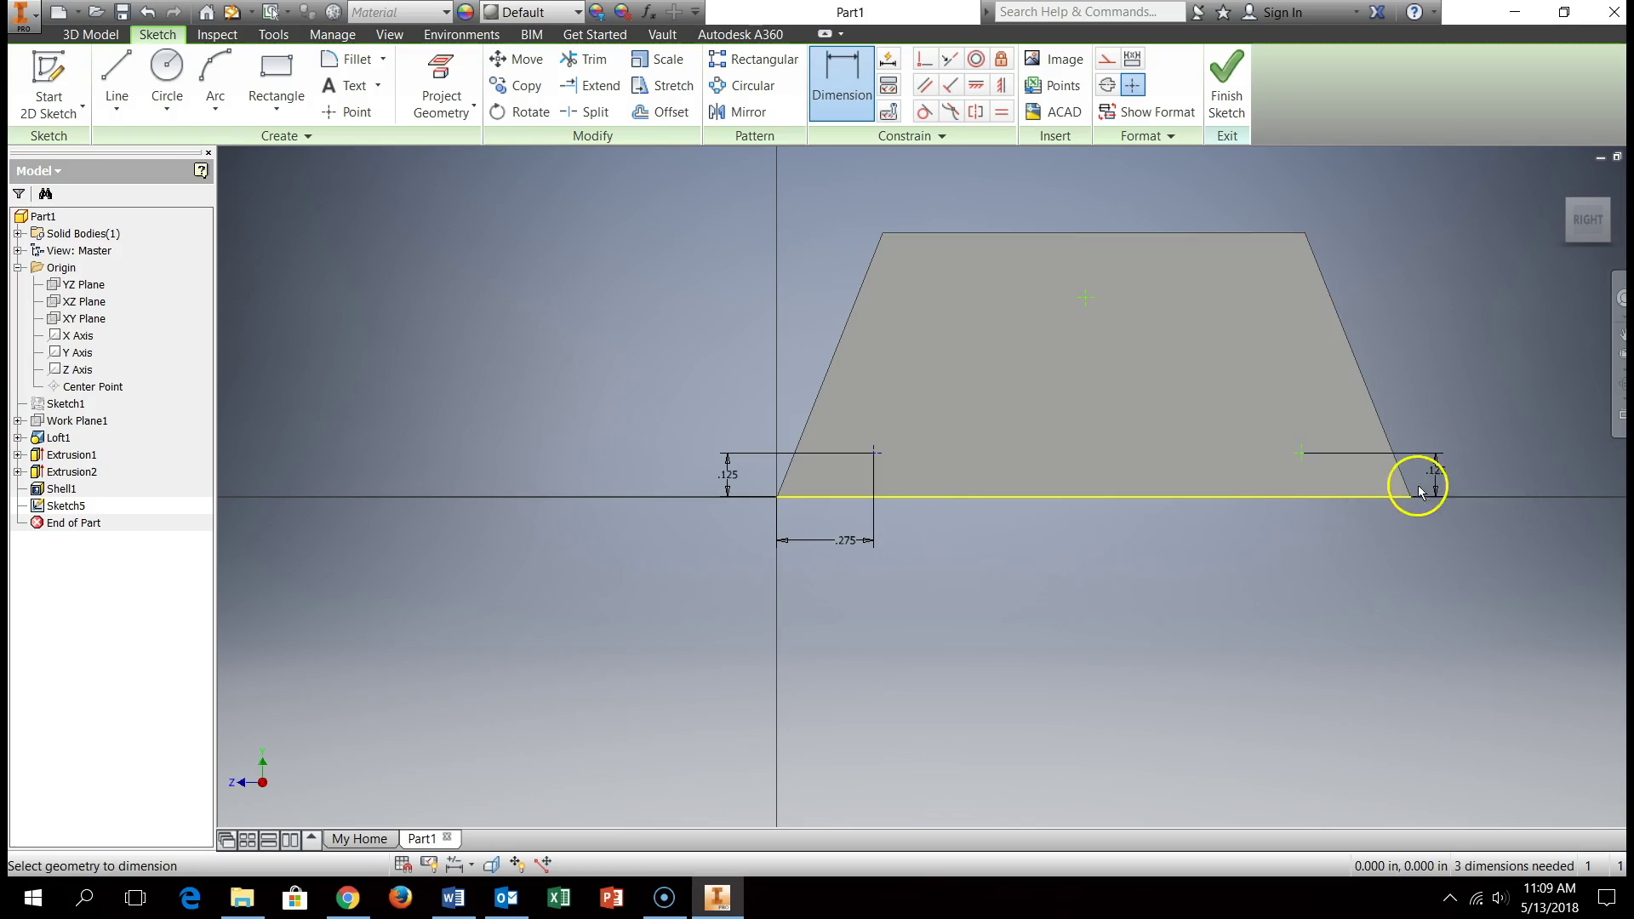
pyautogui.click(1298, 452)
pyautogui.click(1374, 498)
pyautogui.click(1355, 552)
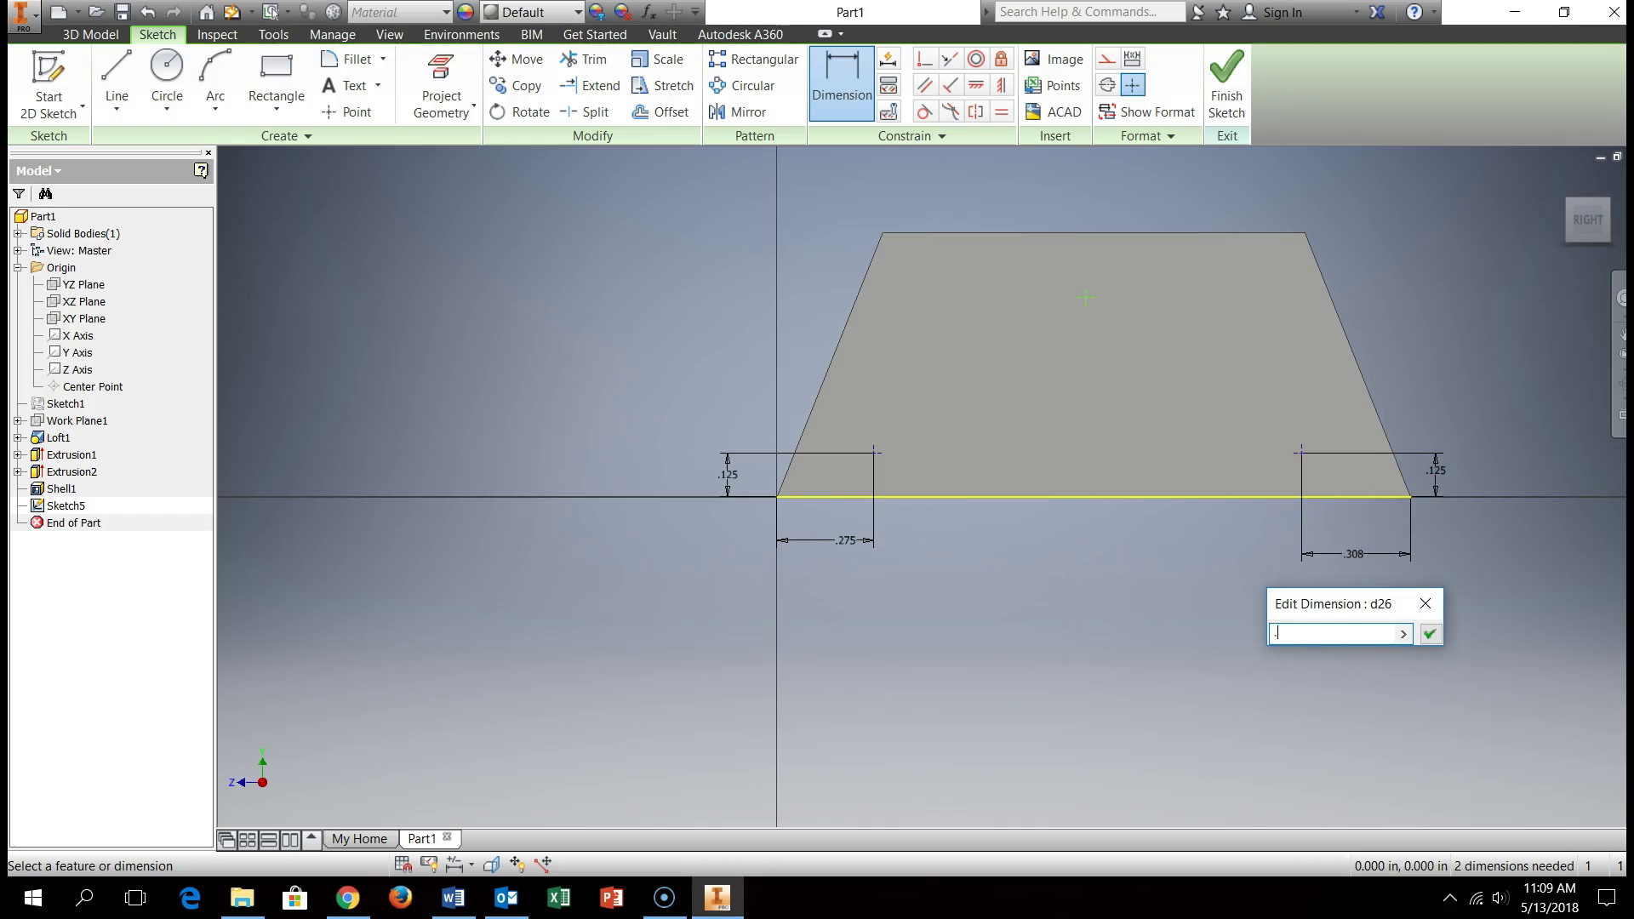
pyautogui.press('Return')
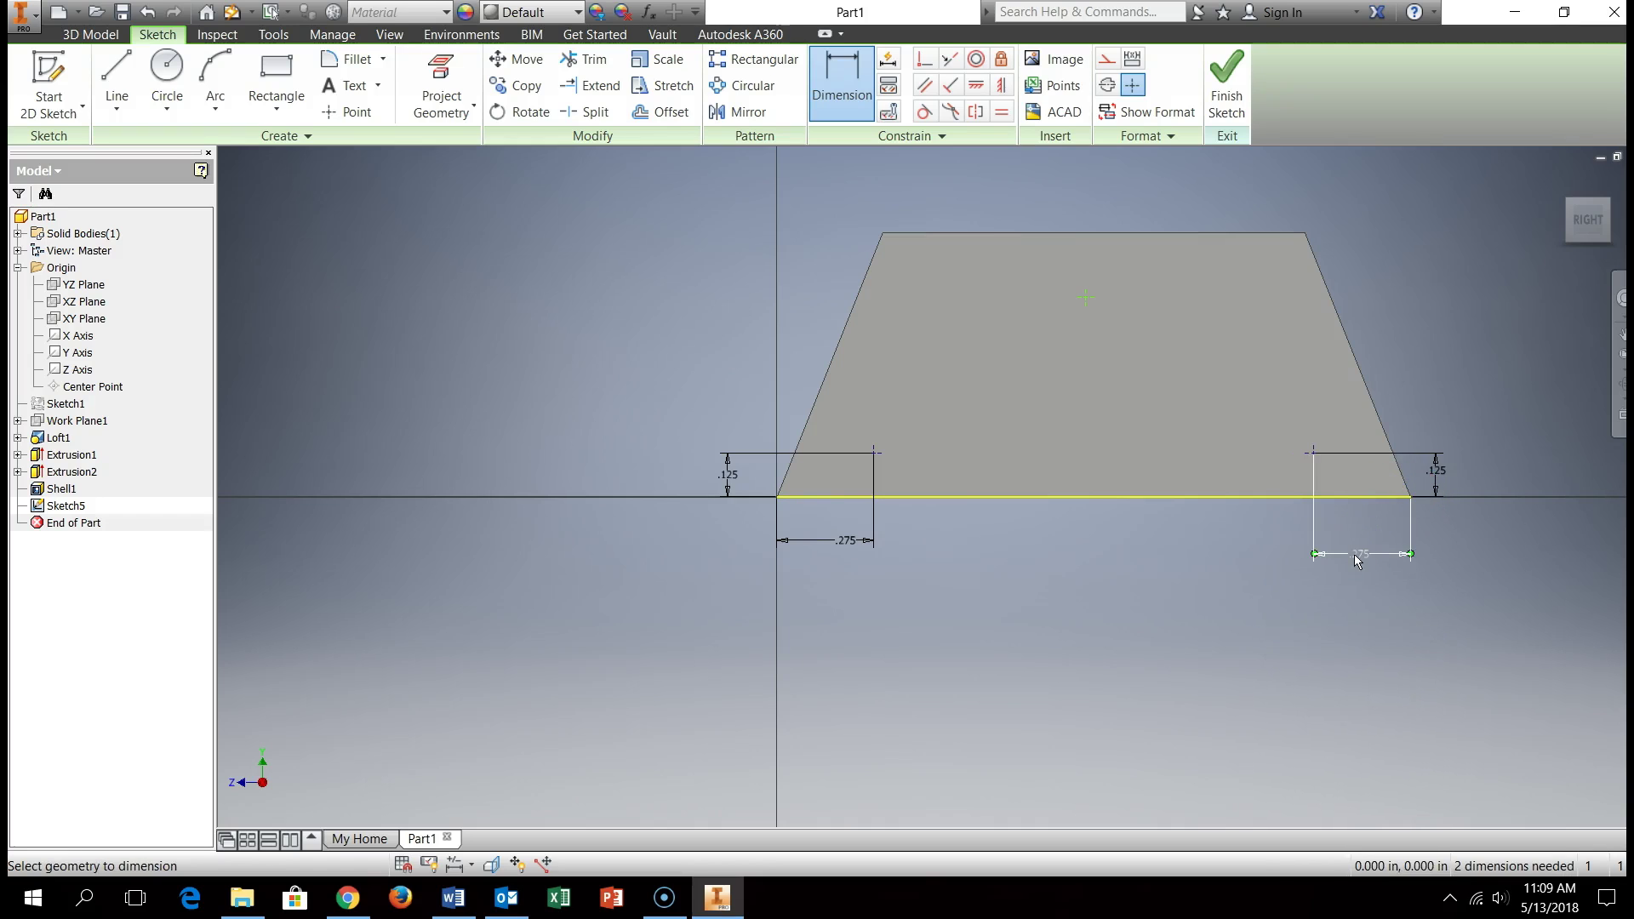
# - Check the upper peg's position in the Word drawing and dimension the upper point 0.625 in above the face's bottom edge
pyautogui.click(1131, 471)
pyautogui.click(1095, 340)
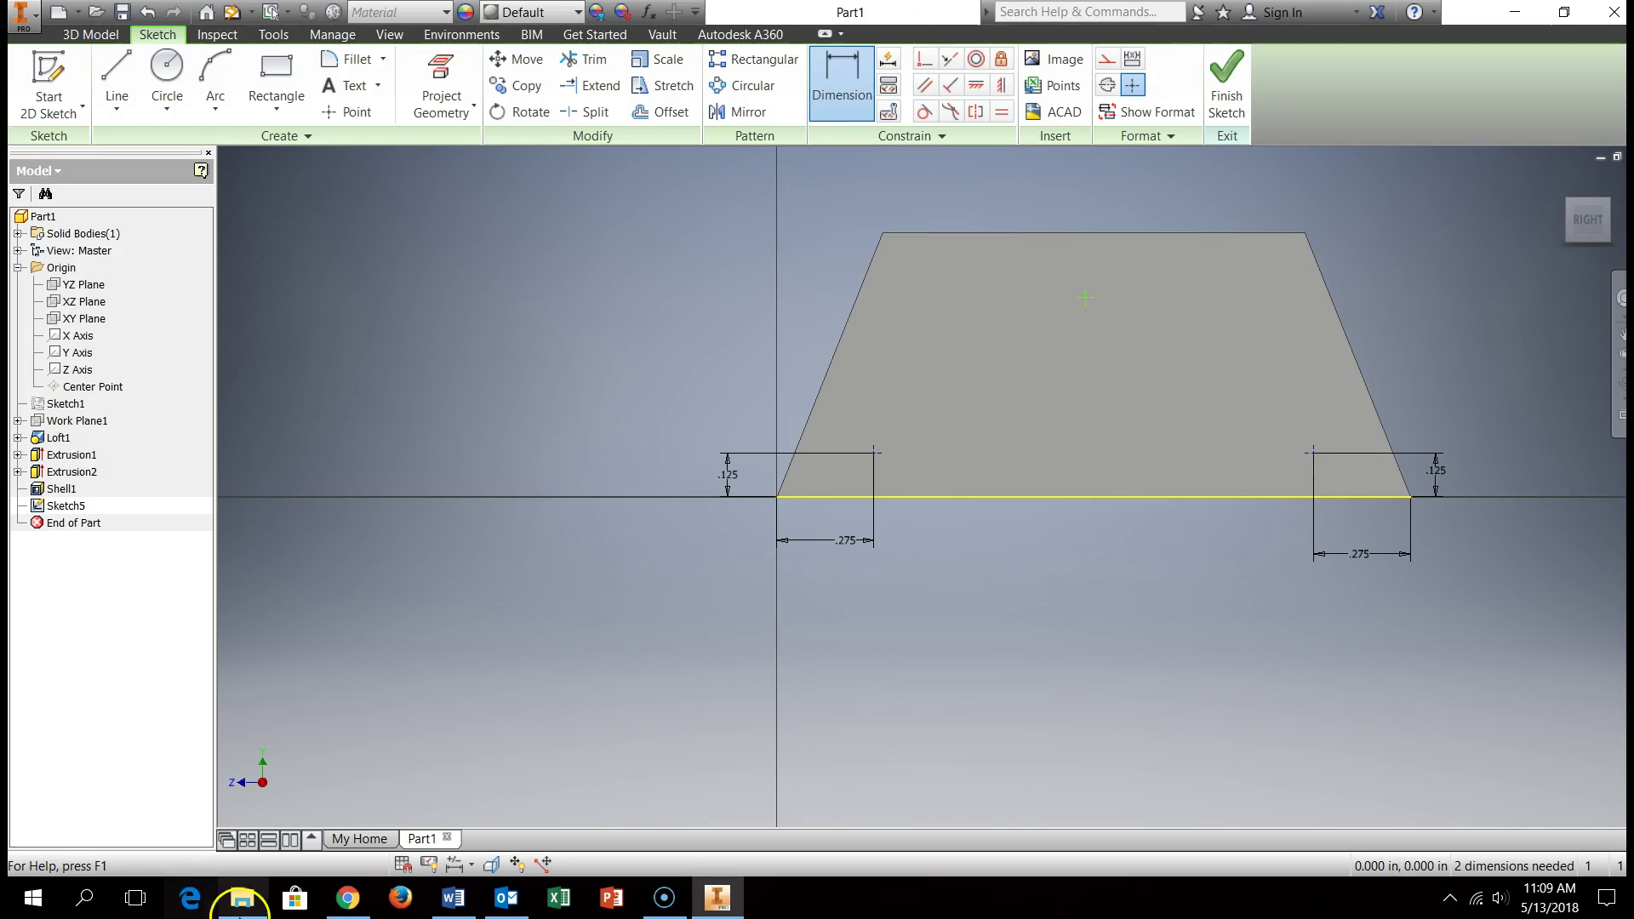
pyautogui.click(453, 900)
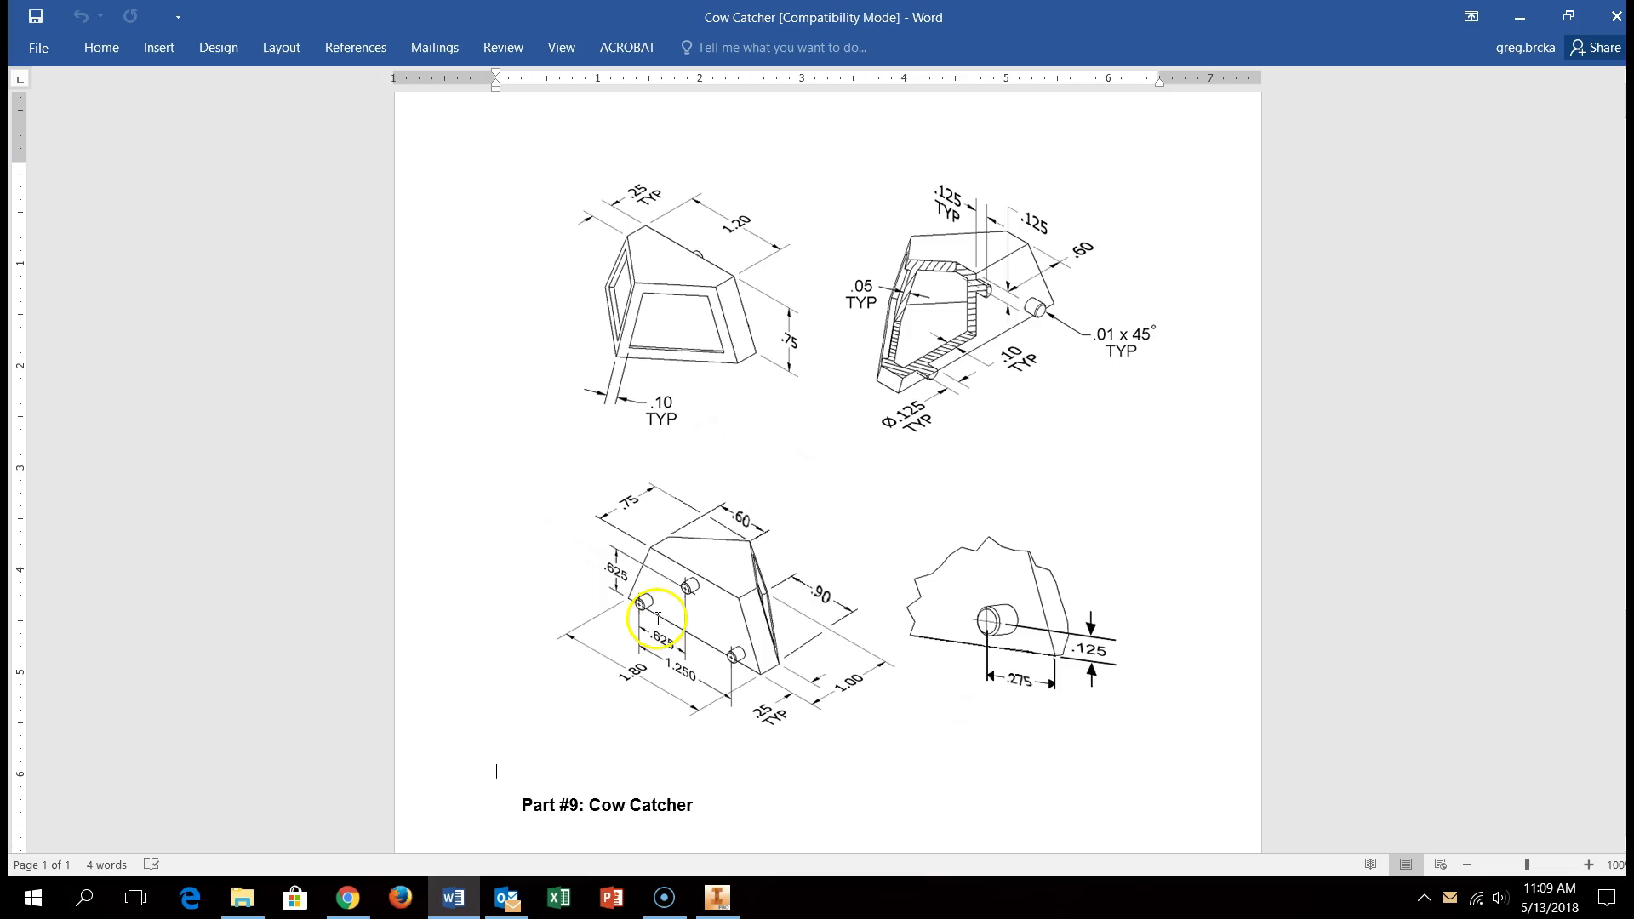
pyautogui.click(718, 901)
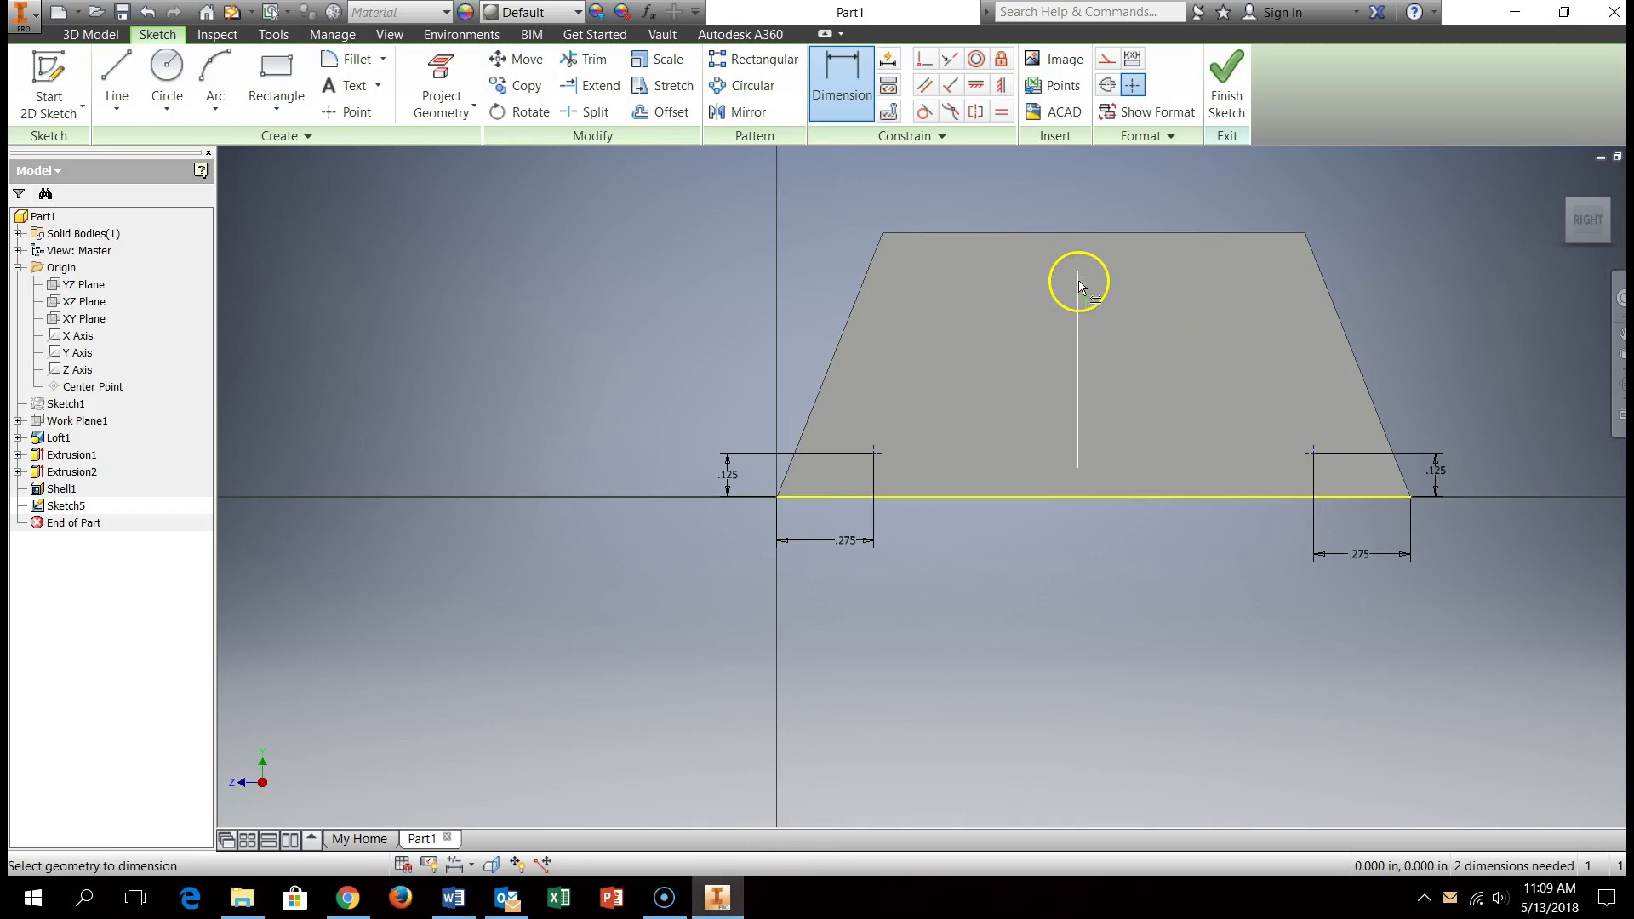
pyautogui.click(1087, 500)
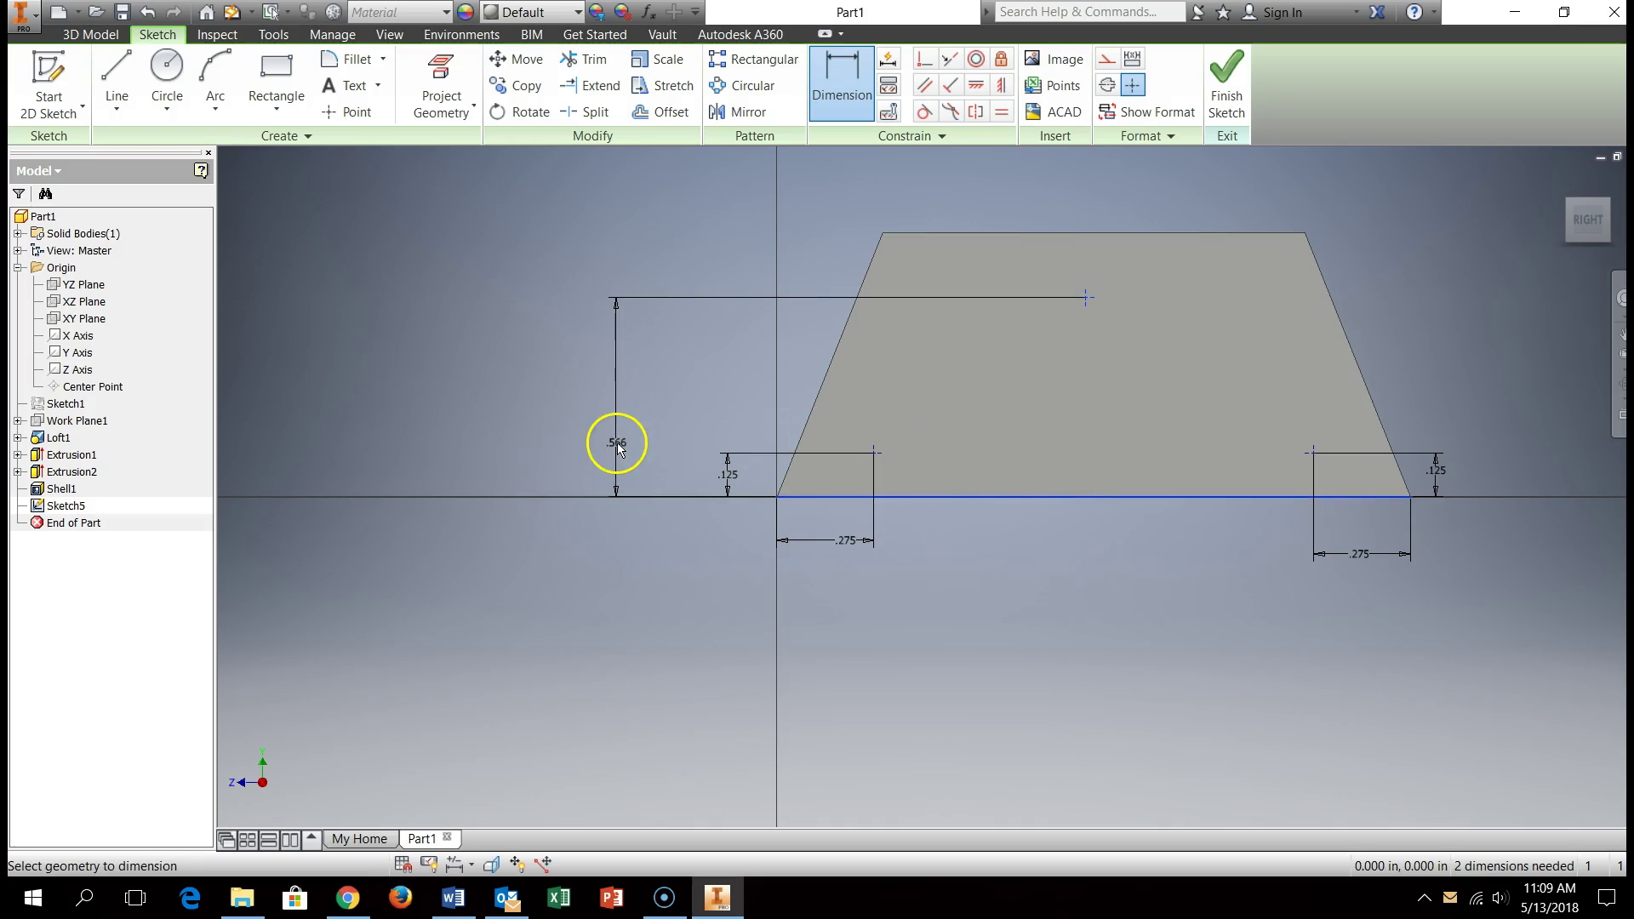
pyautogui.click(618, 440)
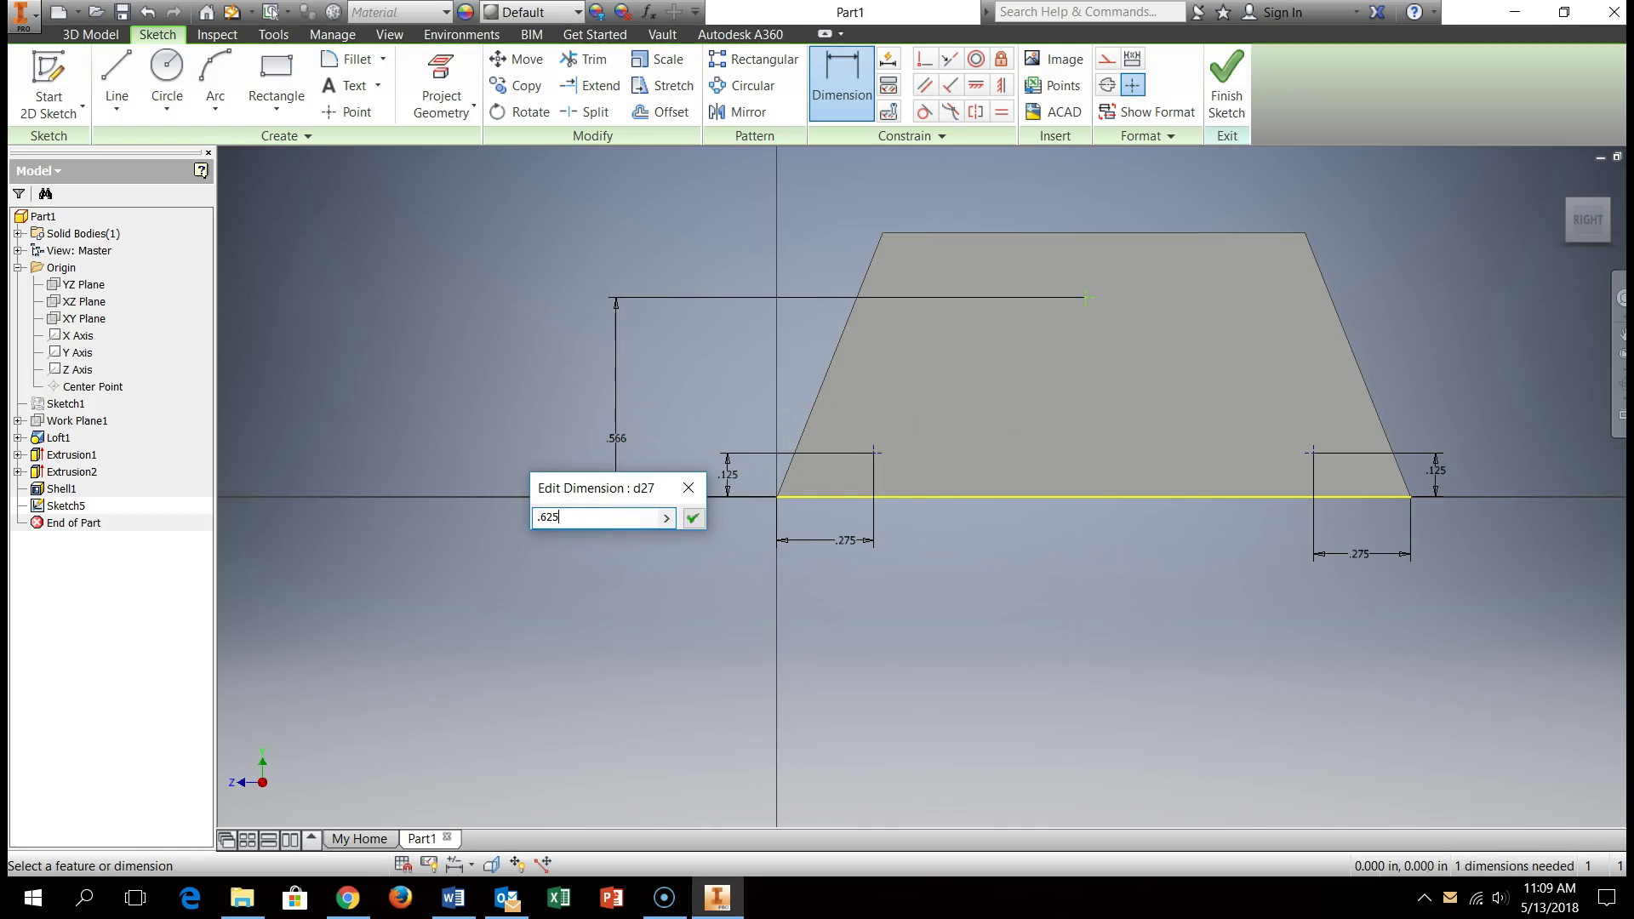
pyautogui.press('Return')
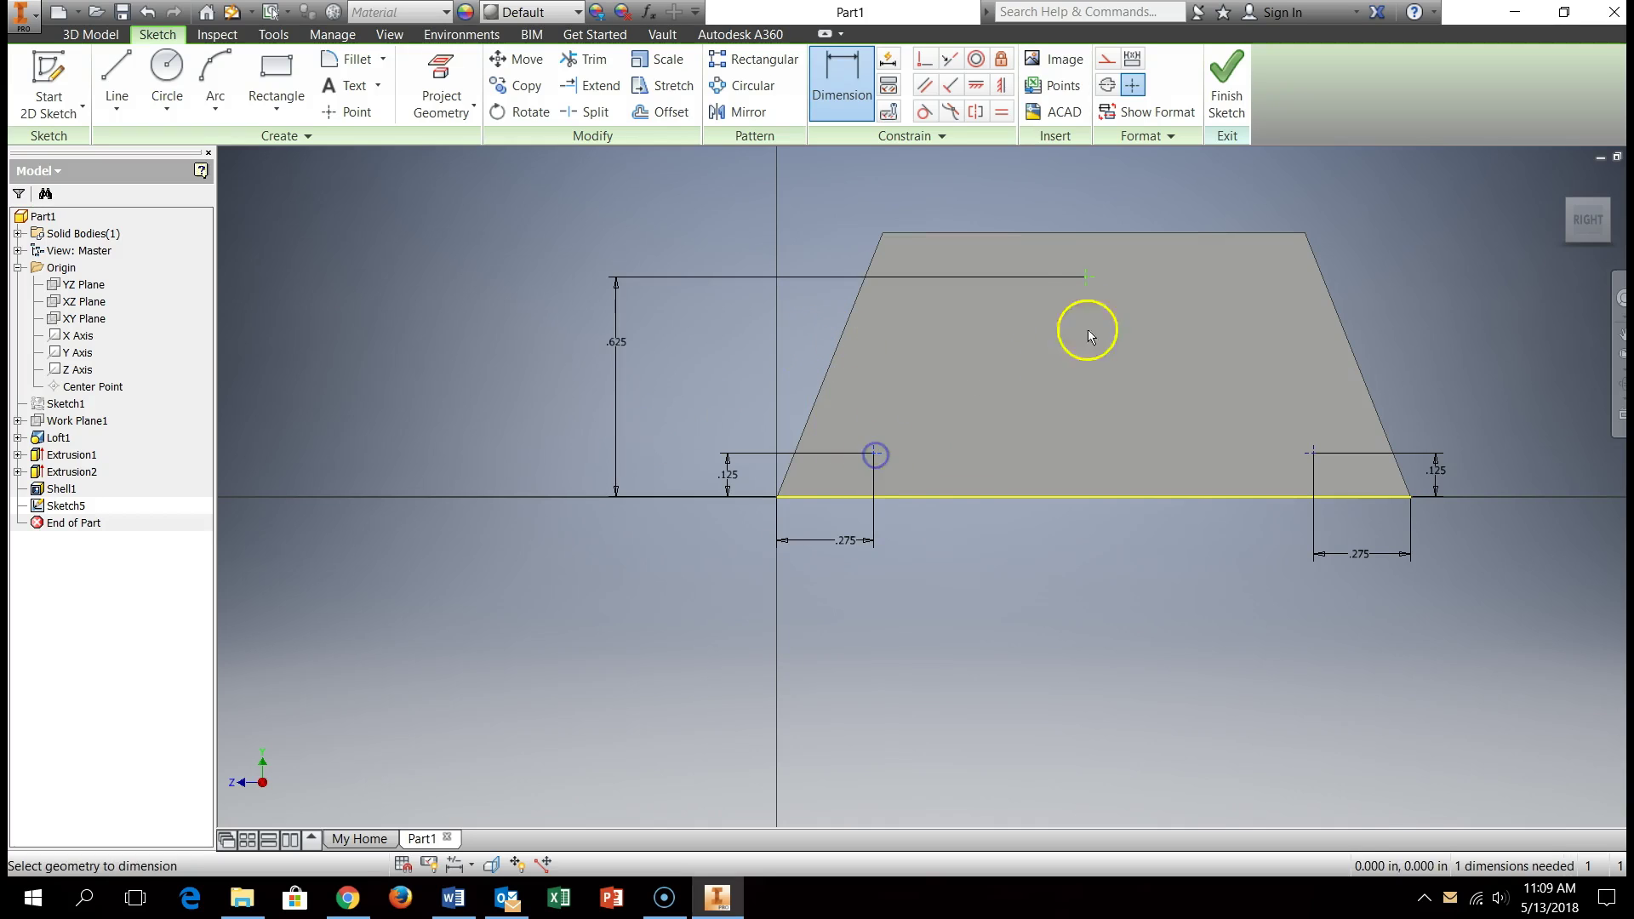
# - Dimension the upper point 0.625 in horizontally from the lower-left point
pyautogui.click(1087, 276)
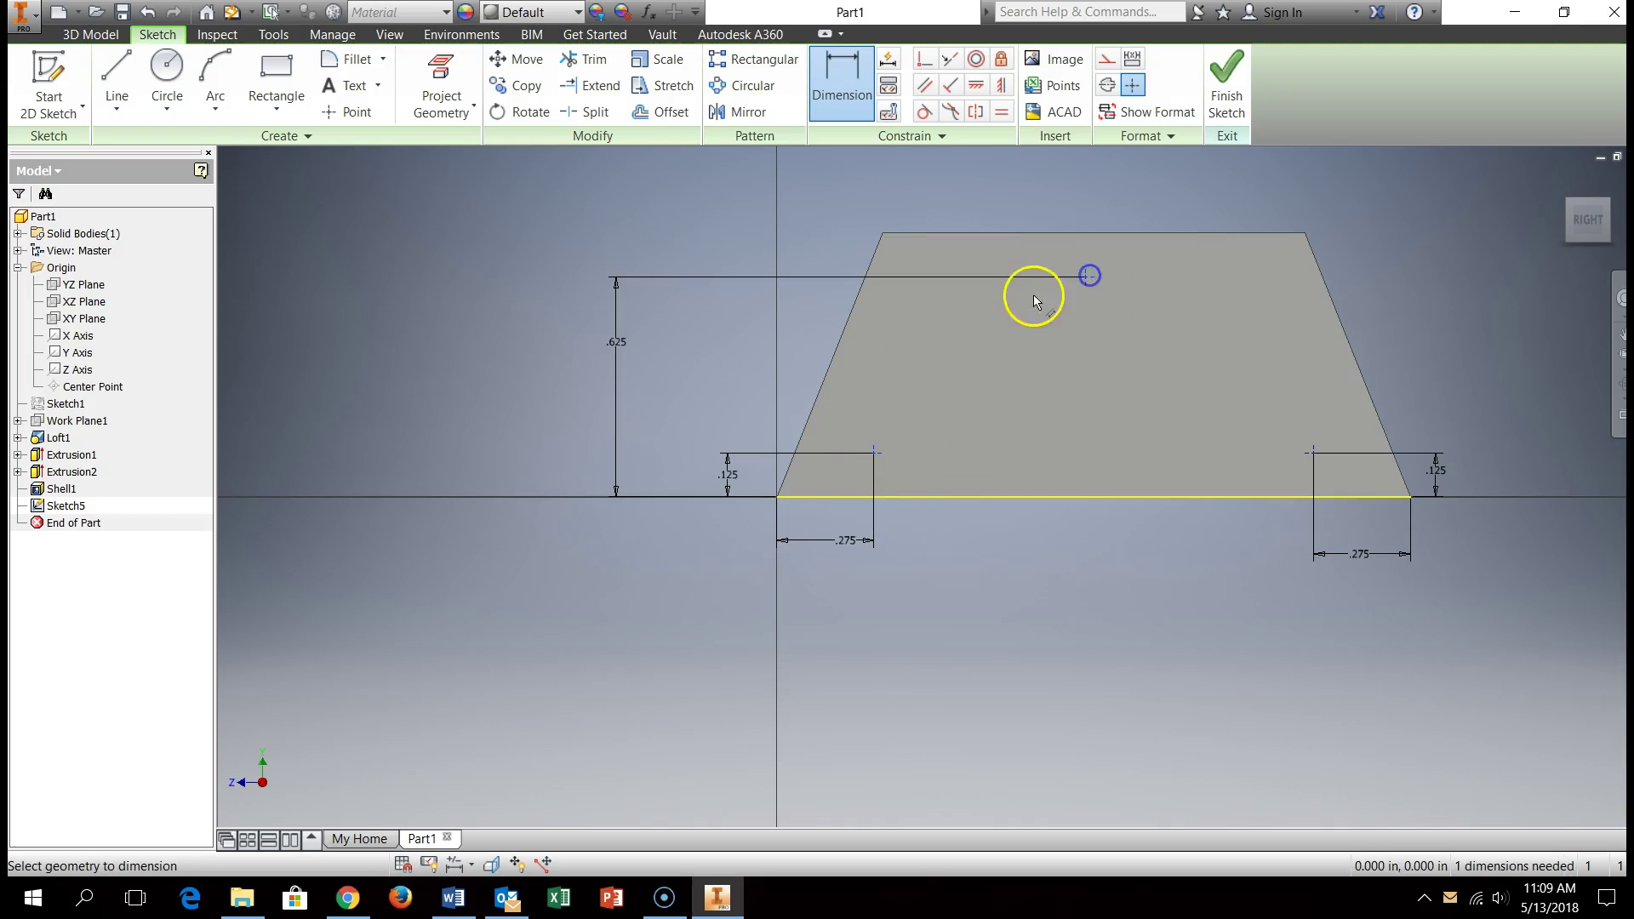
pyautogui.click(978, 215)
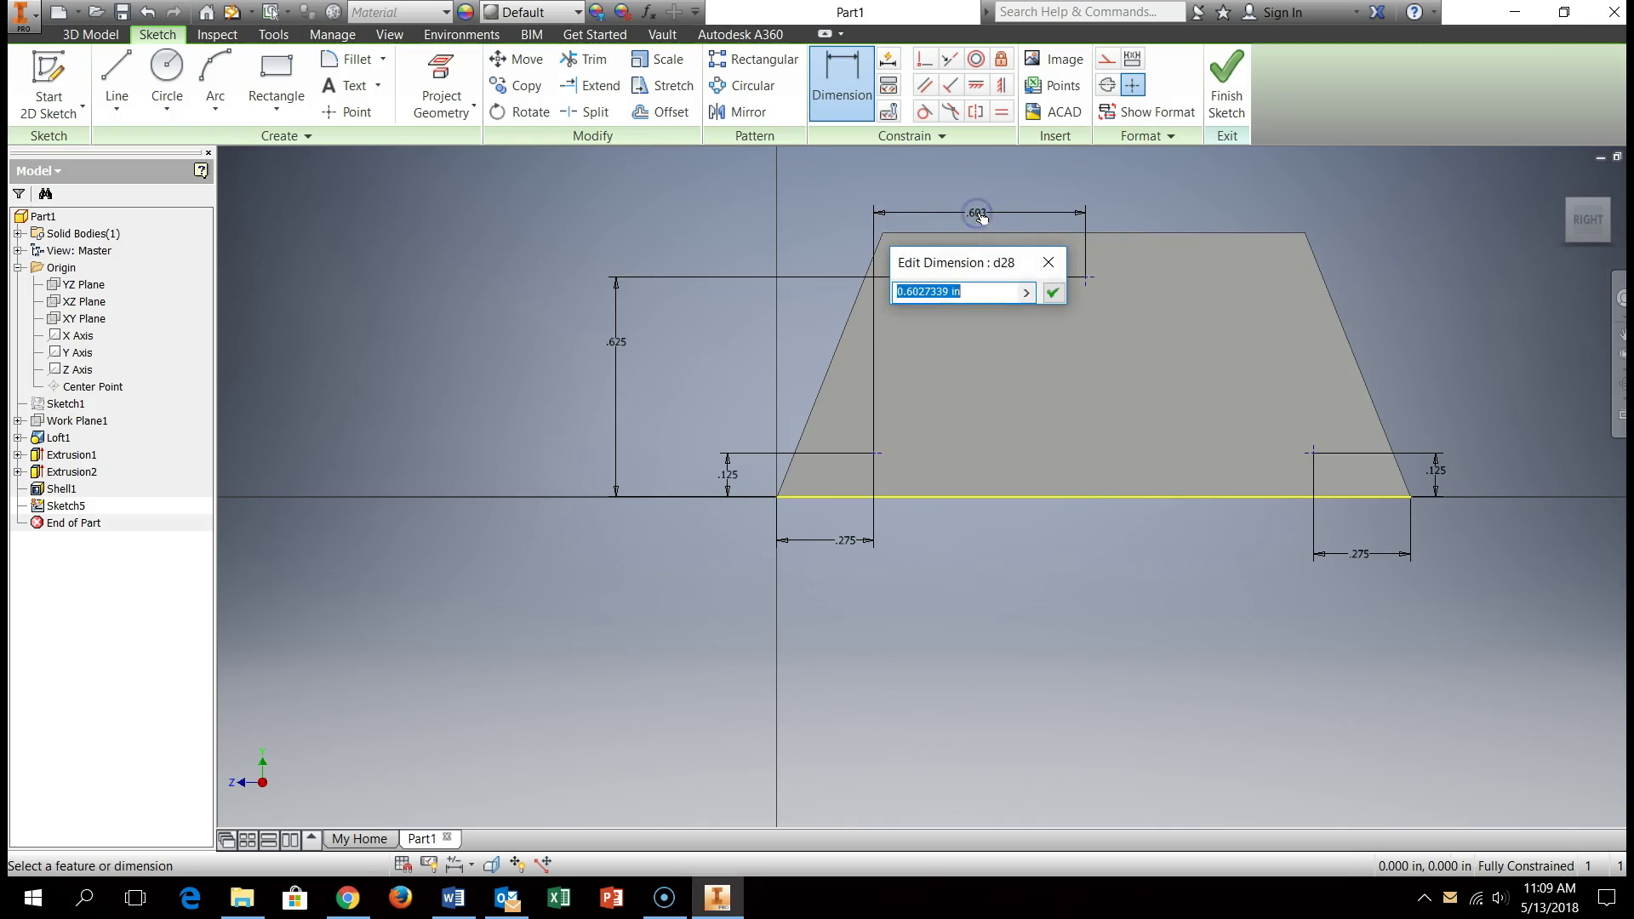
pyautogui.write('.625')
pyautogui.press('Return')
pyautogui.click(1141, 389)
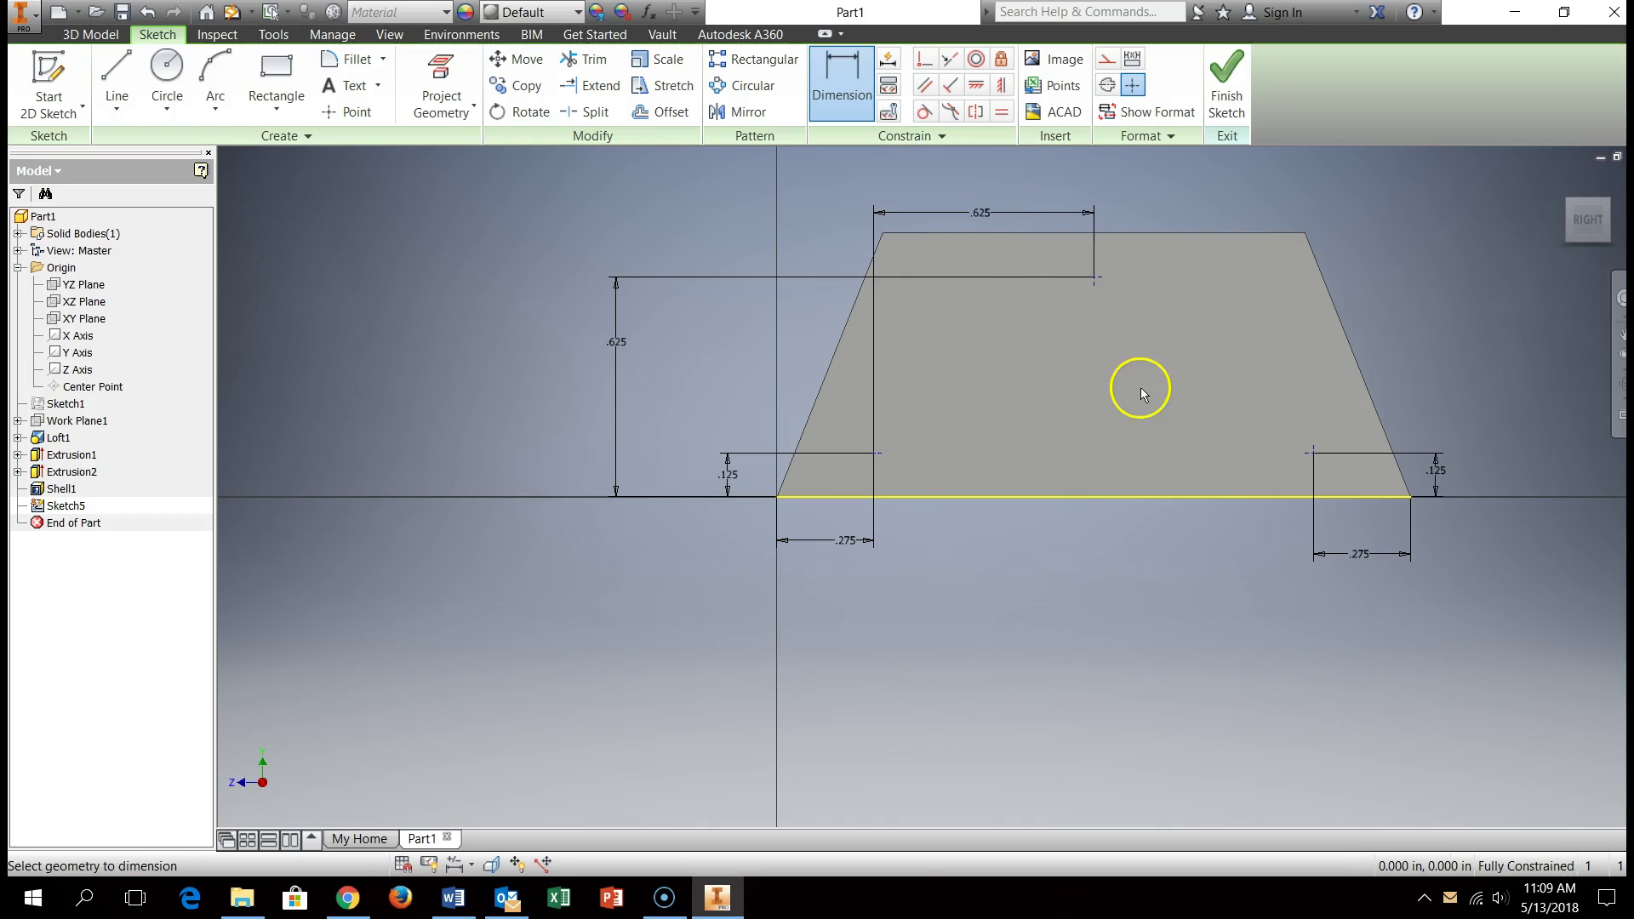
# - Try to add a horizontal dimension between the upper point and the lower-right point
pyautogui.click(1314, 454)
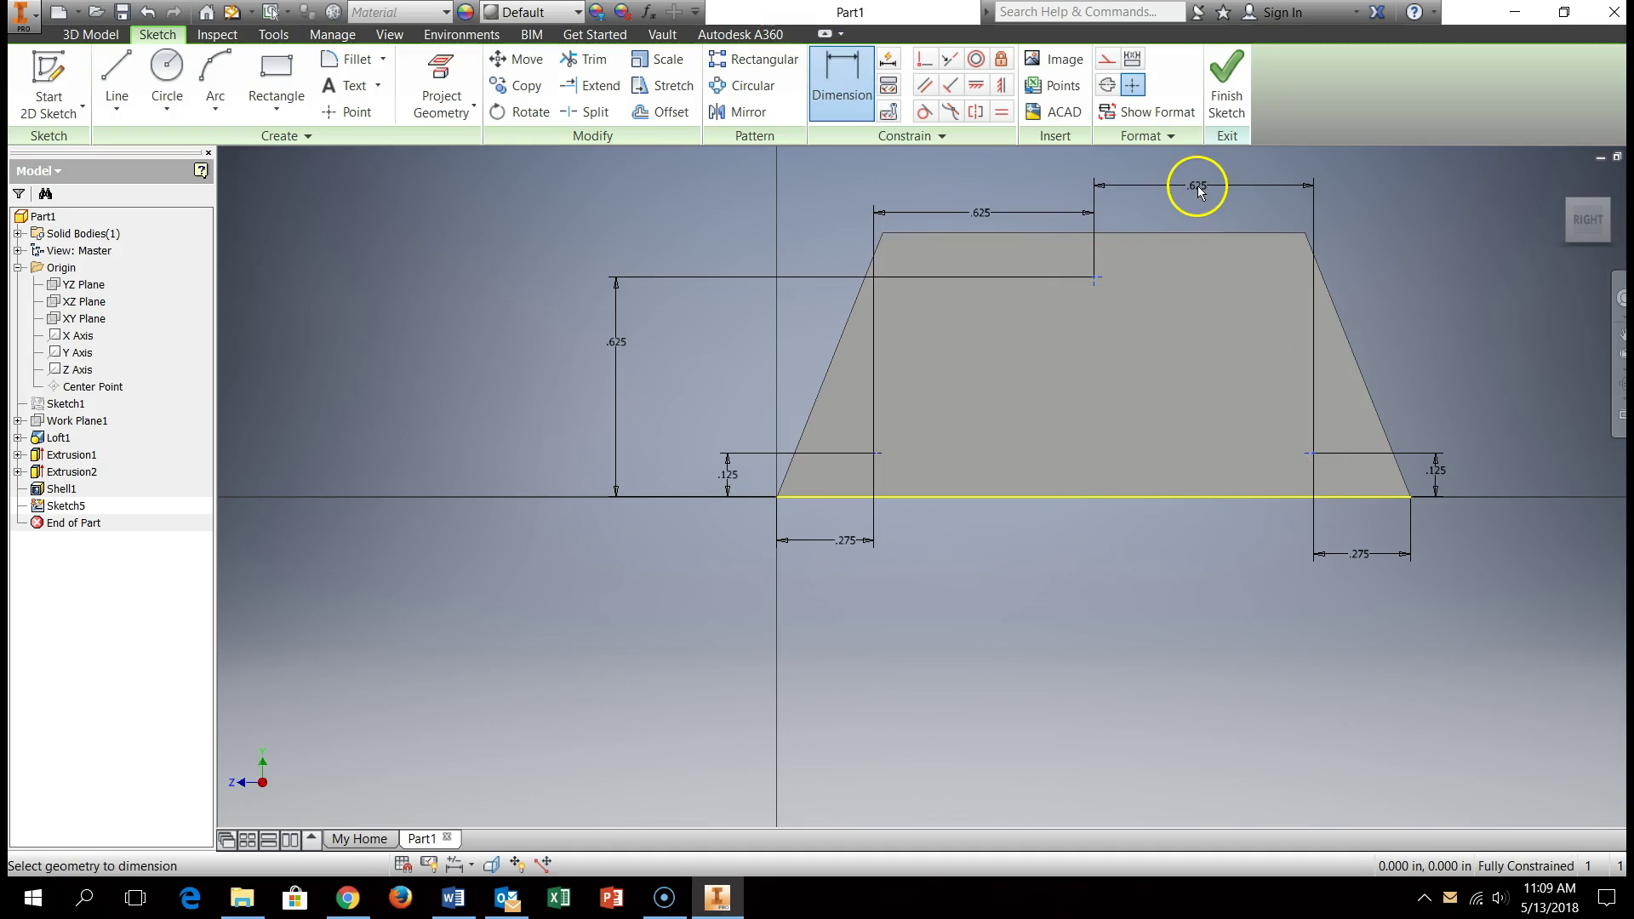
pyautogui.click(1198, 191)
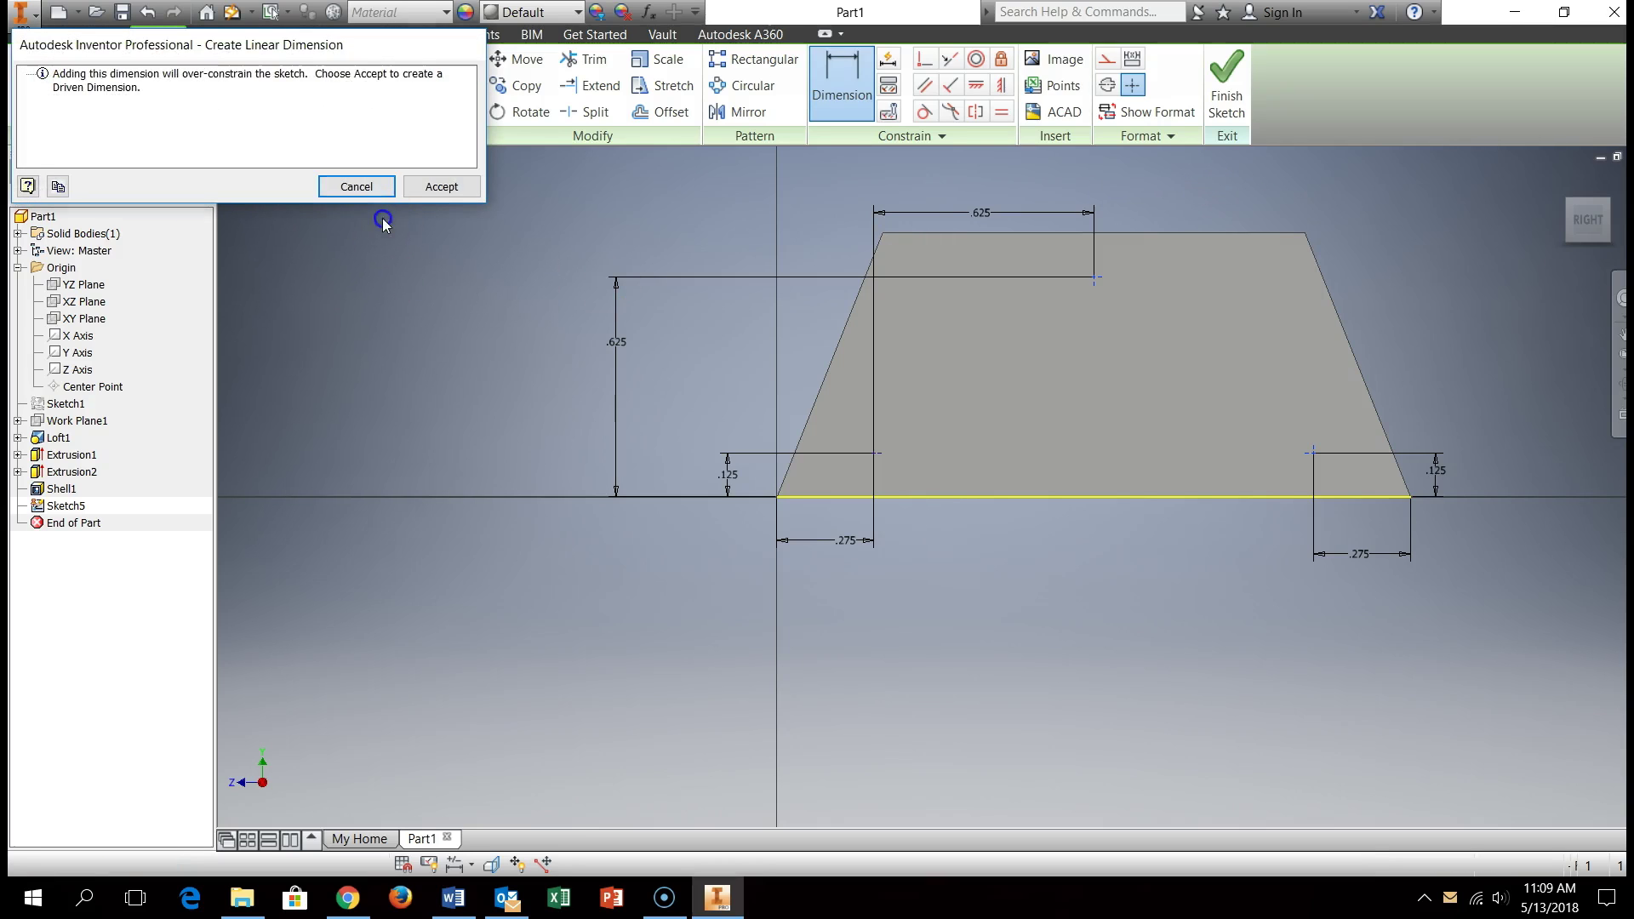
pyautogui.click(358, 191)
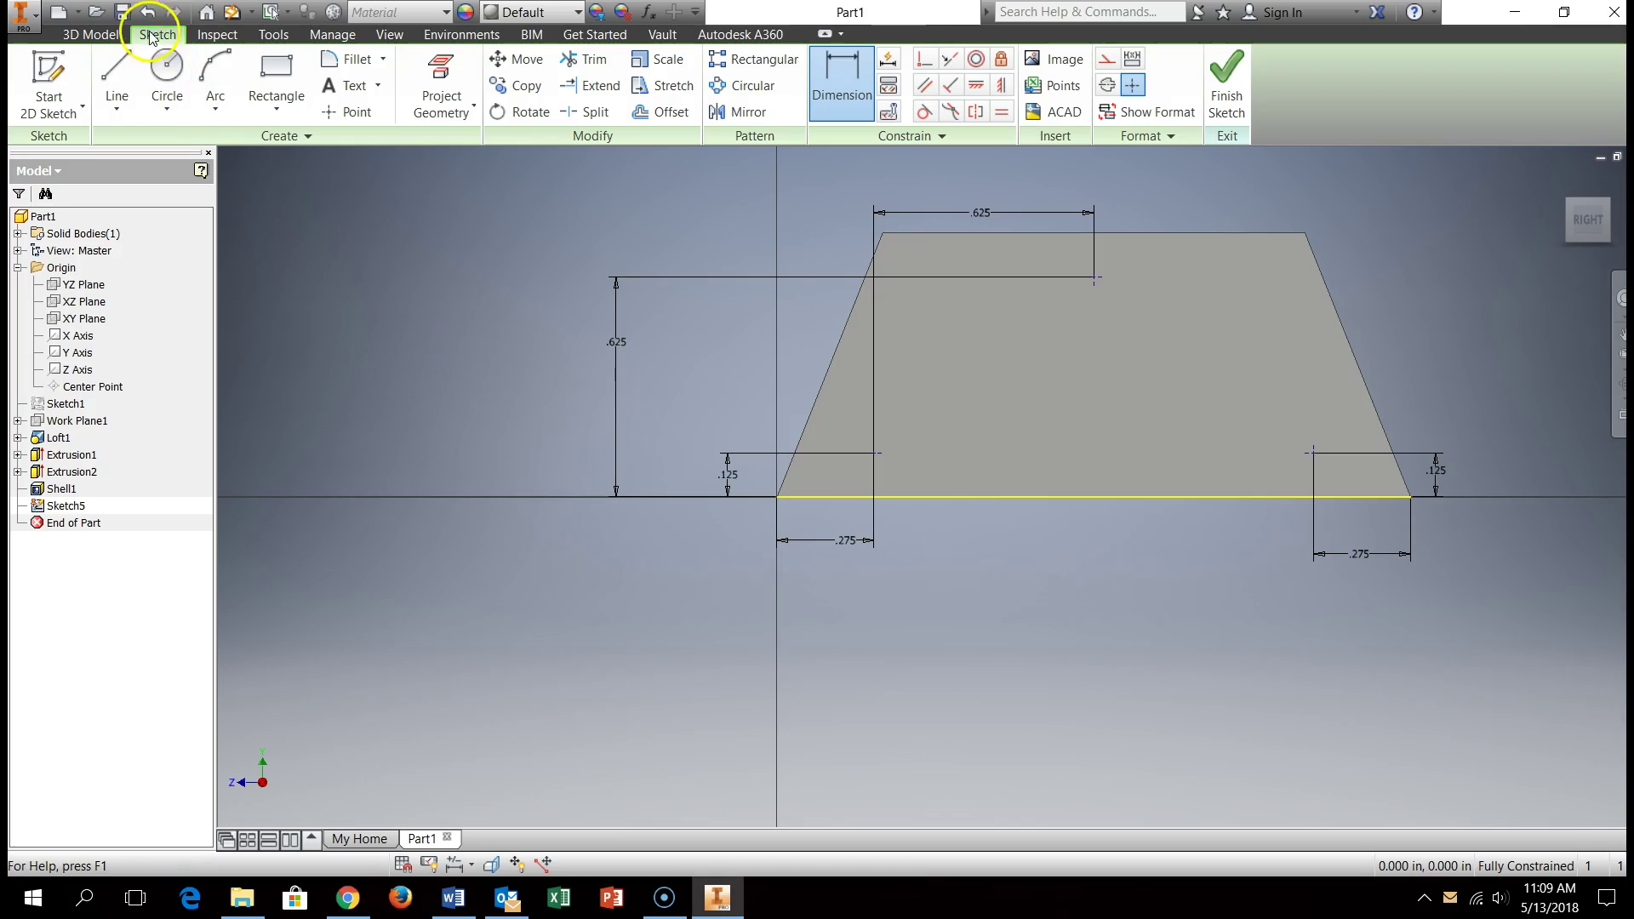
# - Draw a 0.125 in diameter circle centred on each of the three sketch points and finish the sketch
pyautogui.click(185, 72)
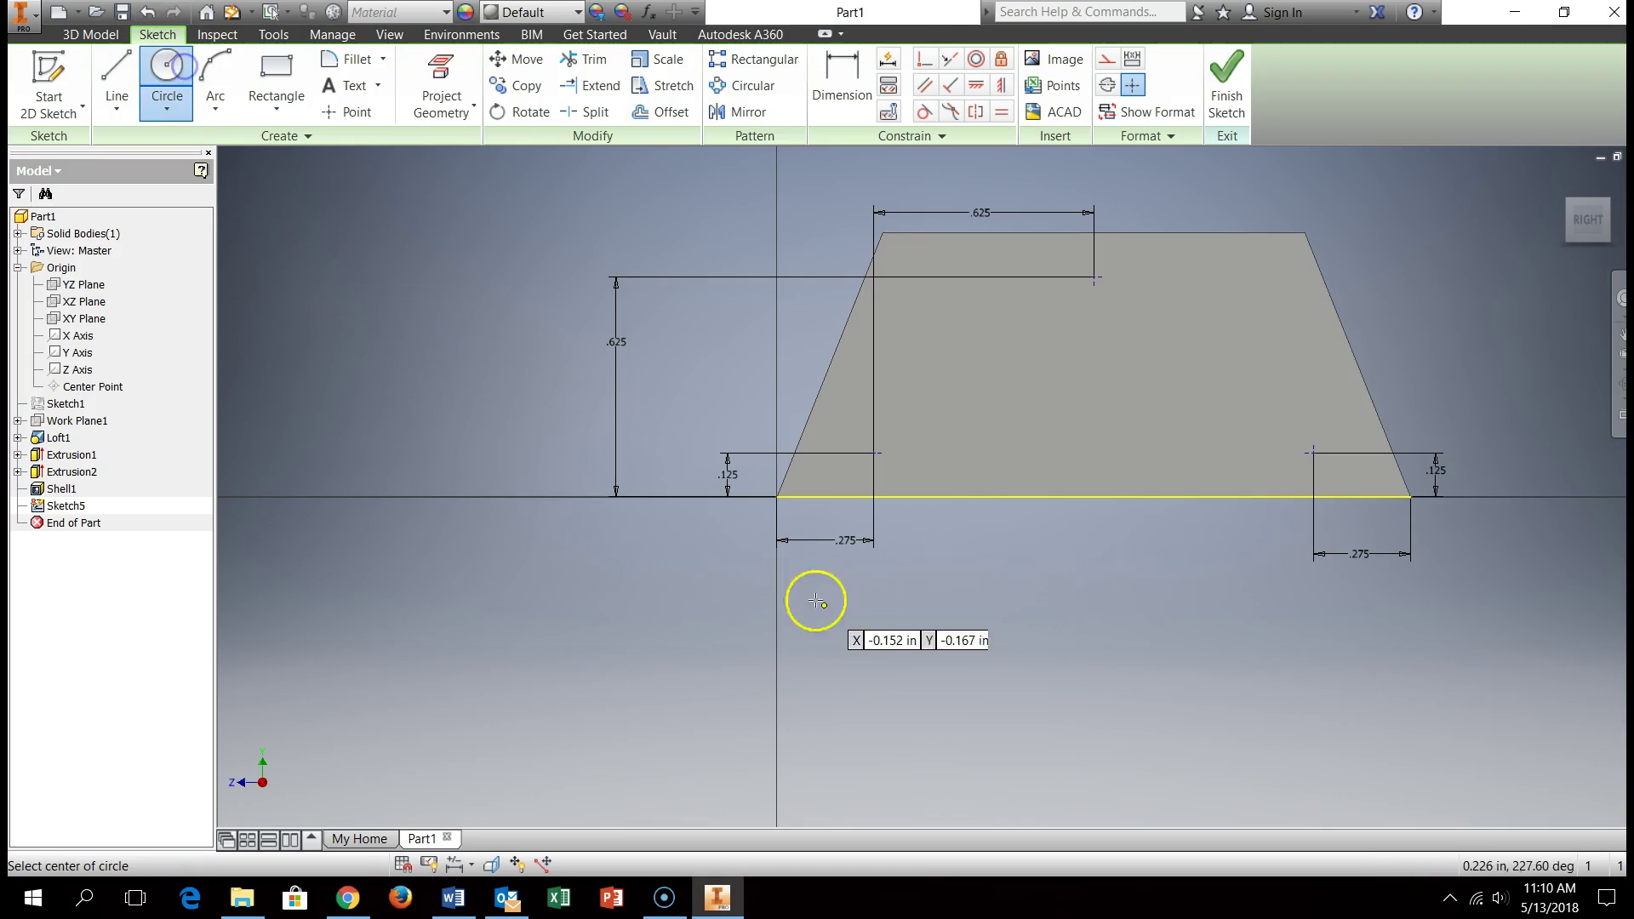
pyautogui.scroll(2, 875, 451)
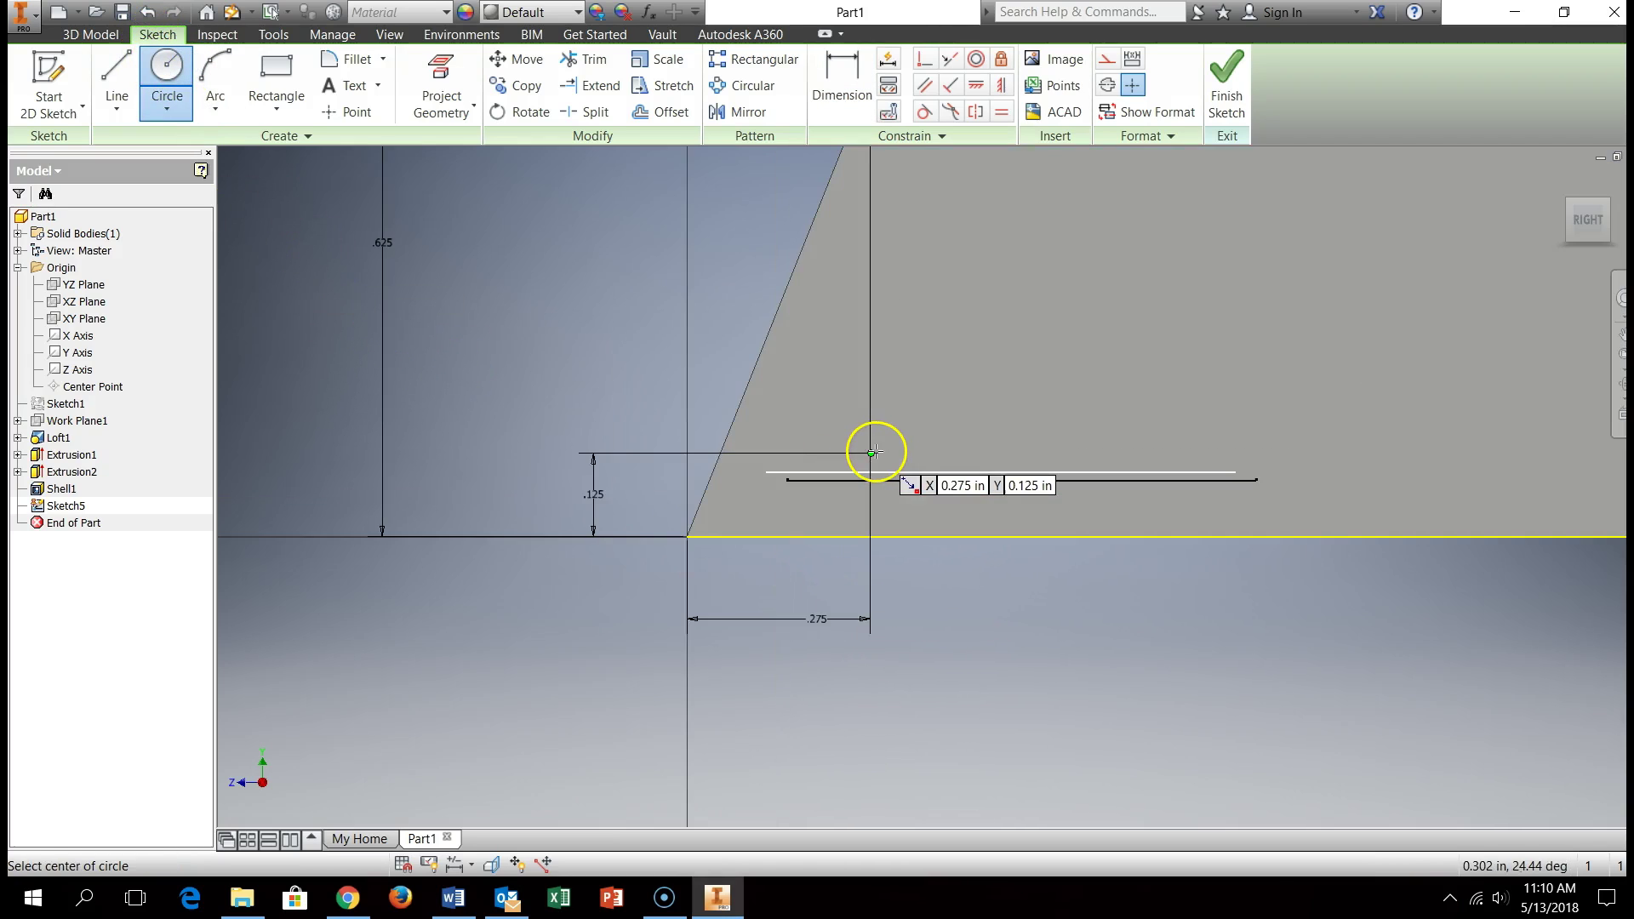
pyautogui.click(868, 453)
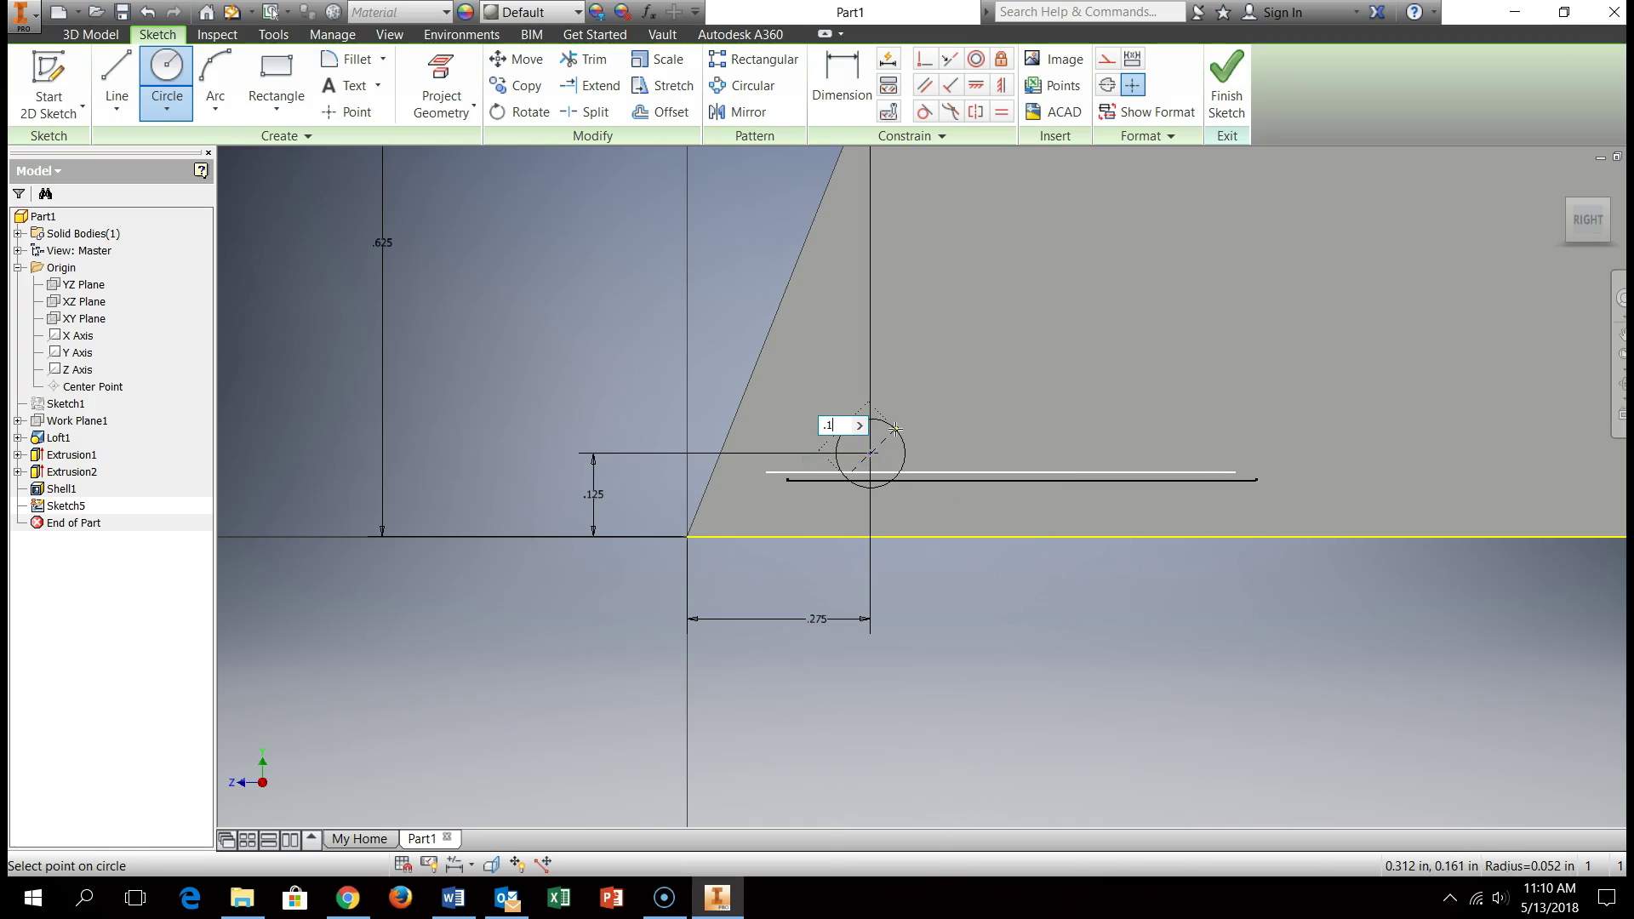
pyautogui.press('Return')
pyautogui.scroll(-3, 868, 364)
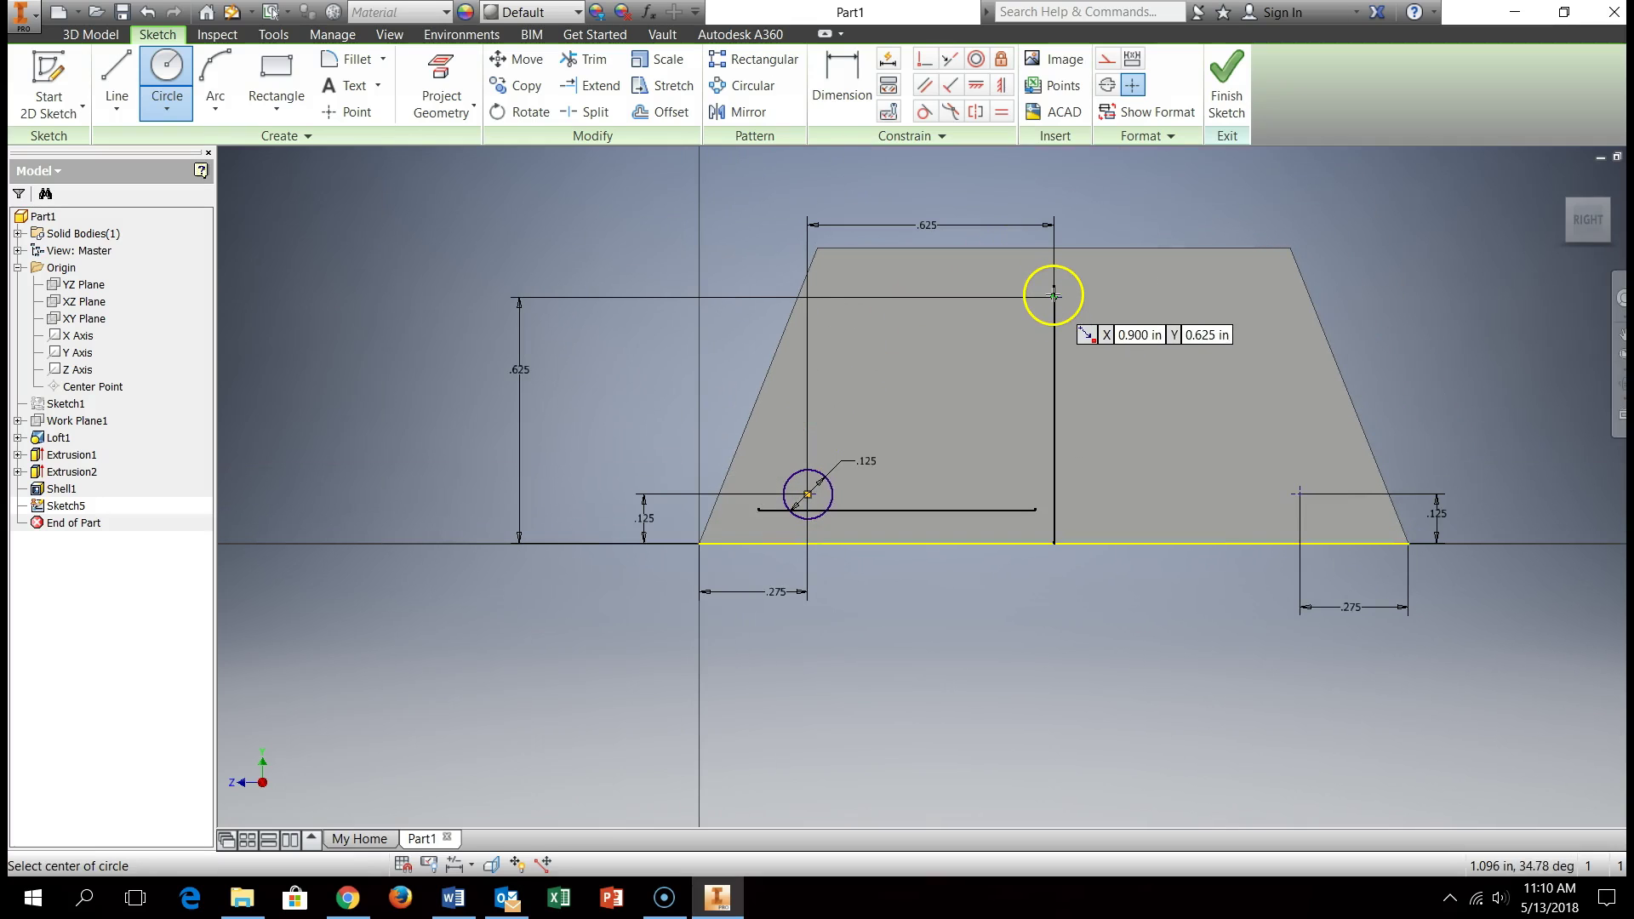
pyautogui.click(1053, 298)
pyautogui.write('.125')
pyautogui.press('Return')
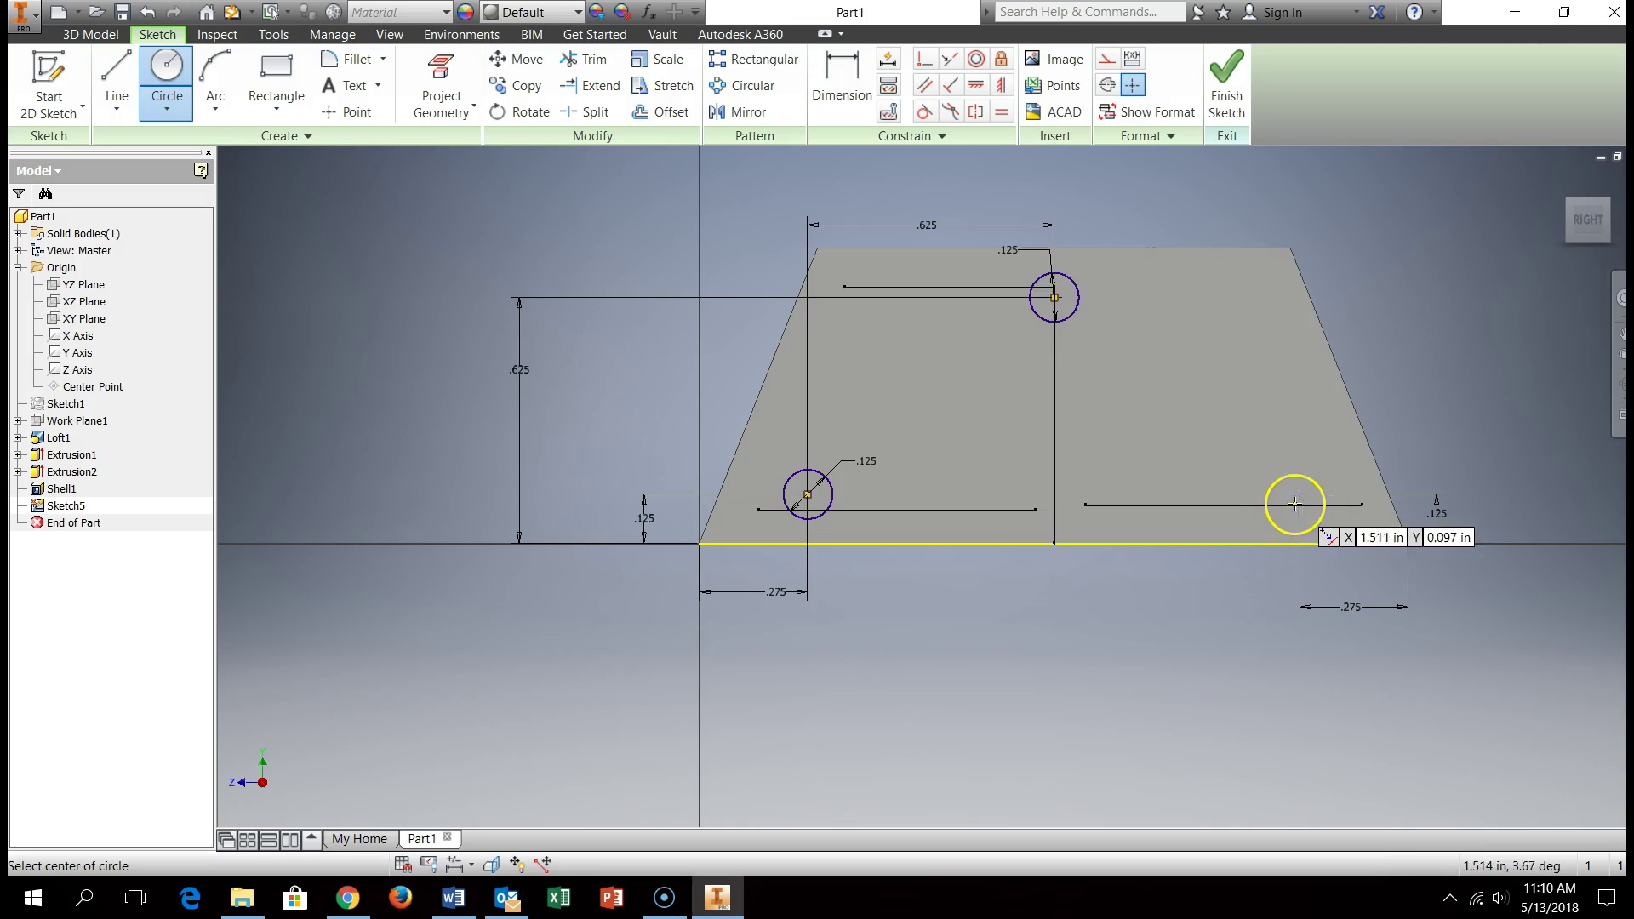
pyautogui.click(1299, 493)
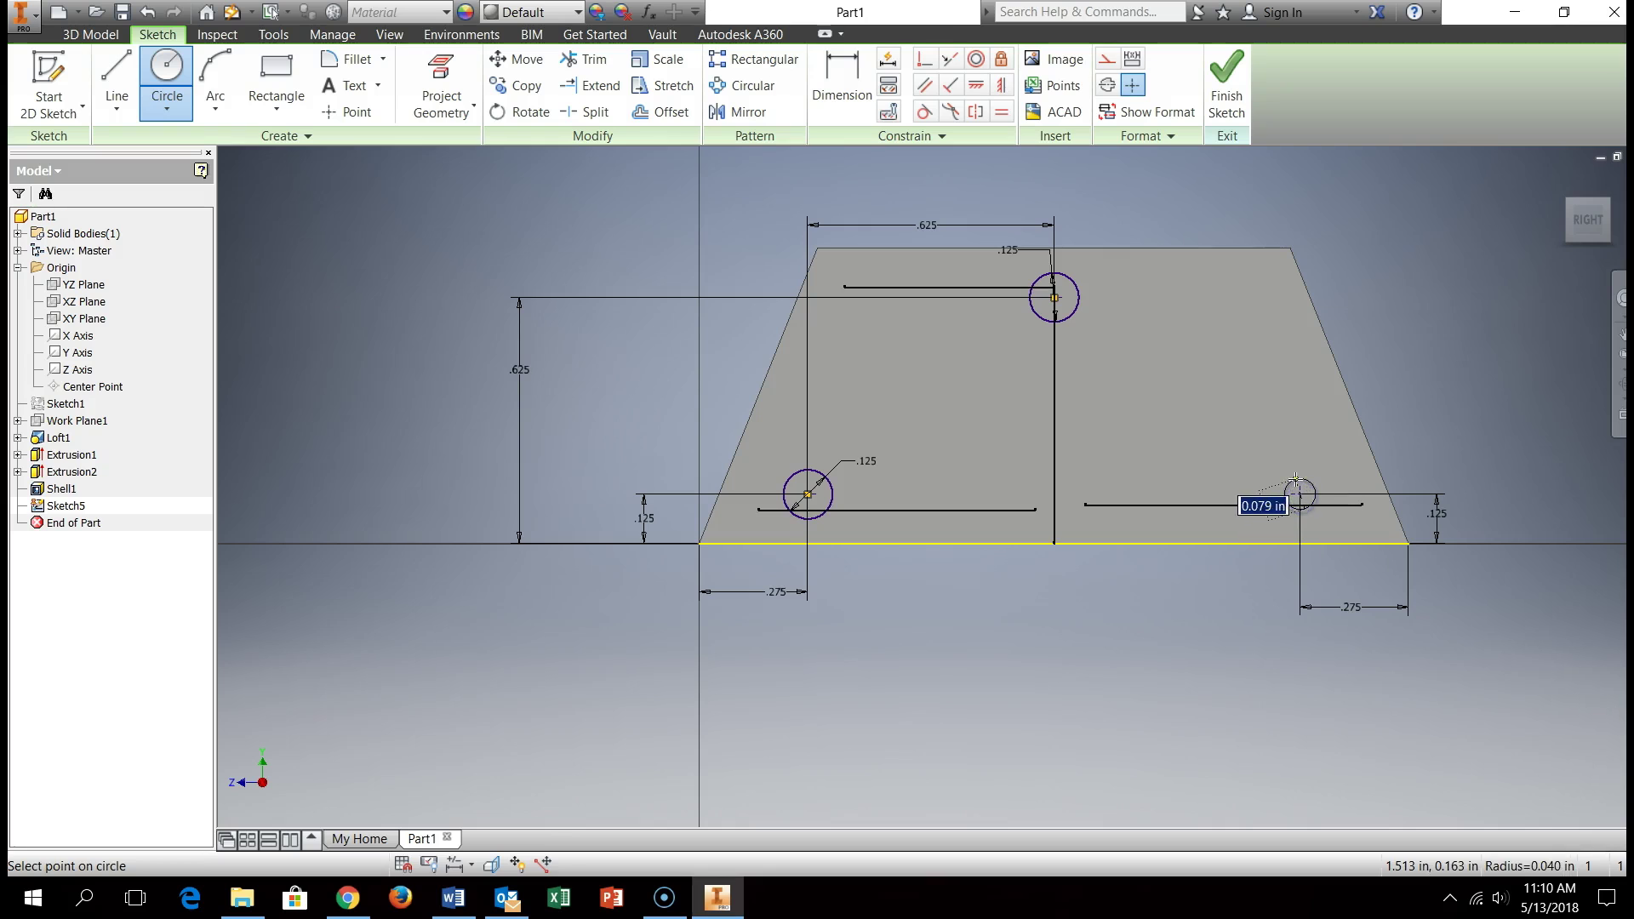
pyautogui.press('Return')
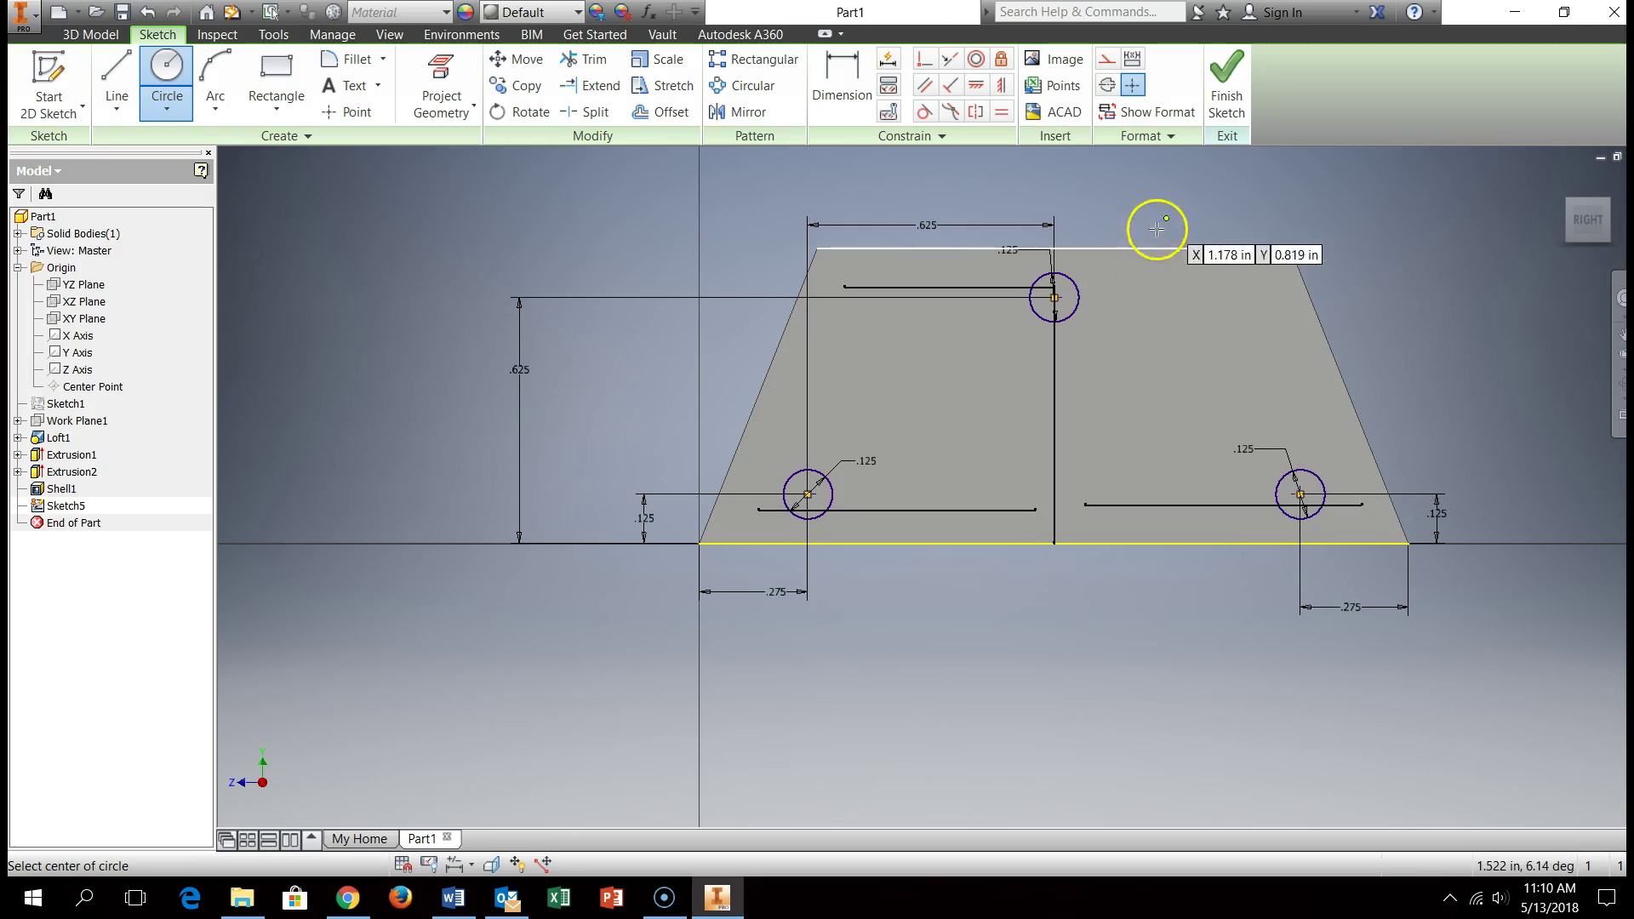
pyautogui.click(1228, 95)
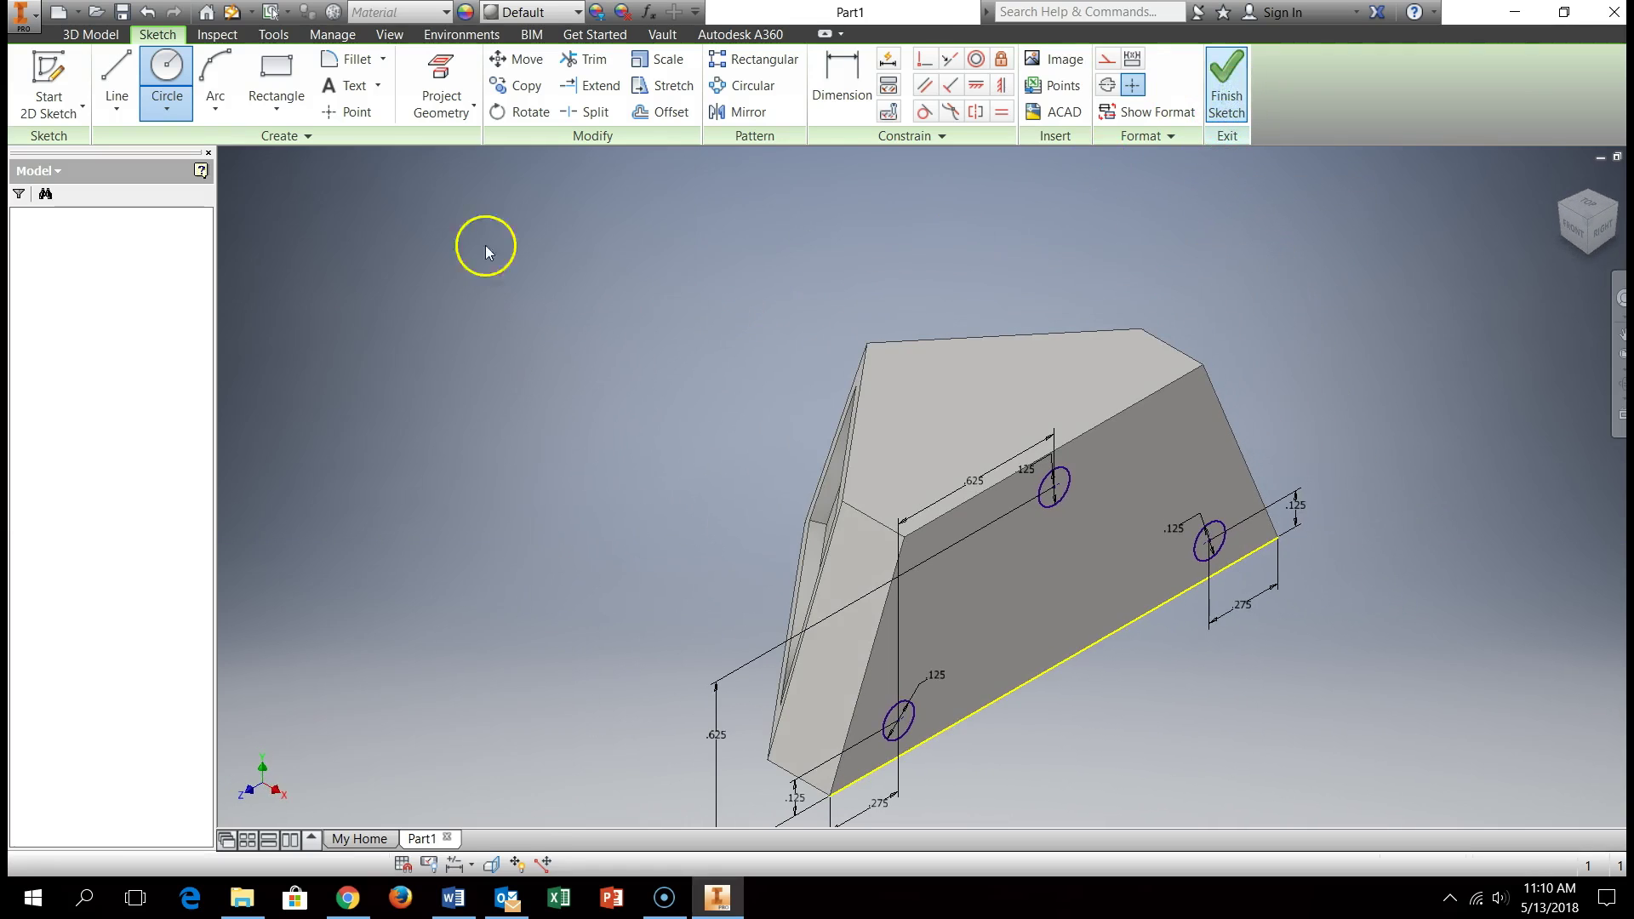
# - Extrude the three circles 0.125 in outward from the back face to form the pegs
pyautogui.click(117, 75)
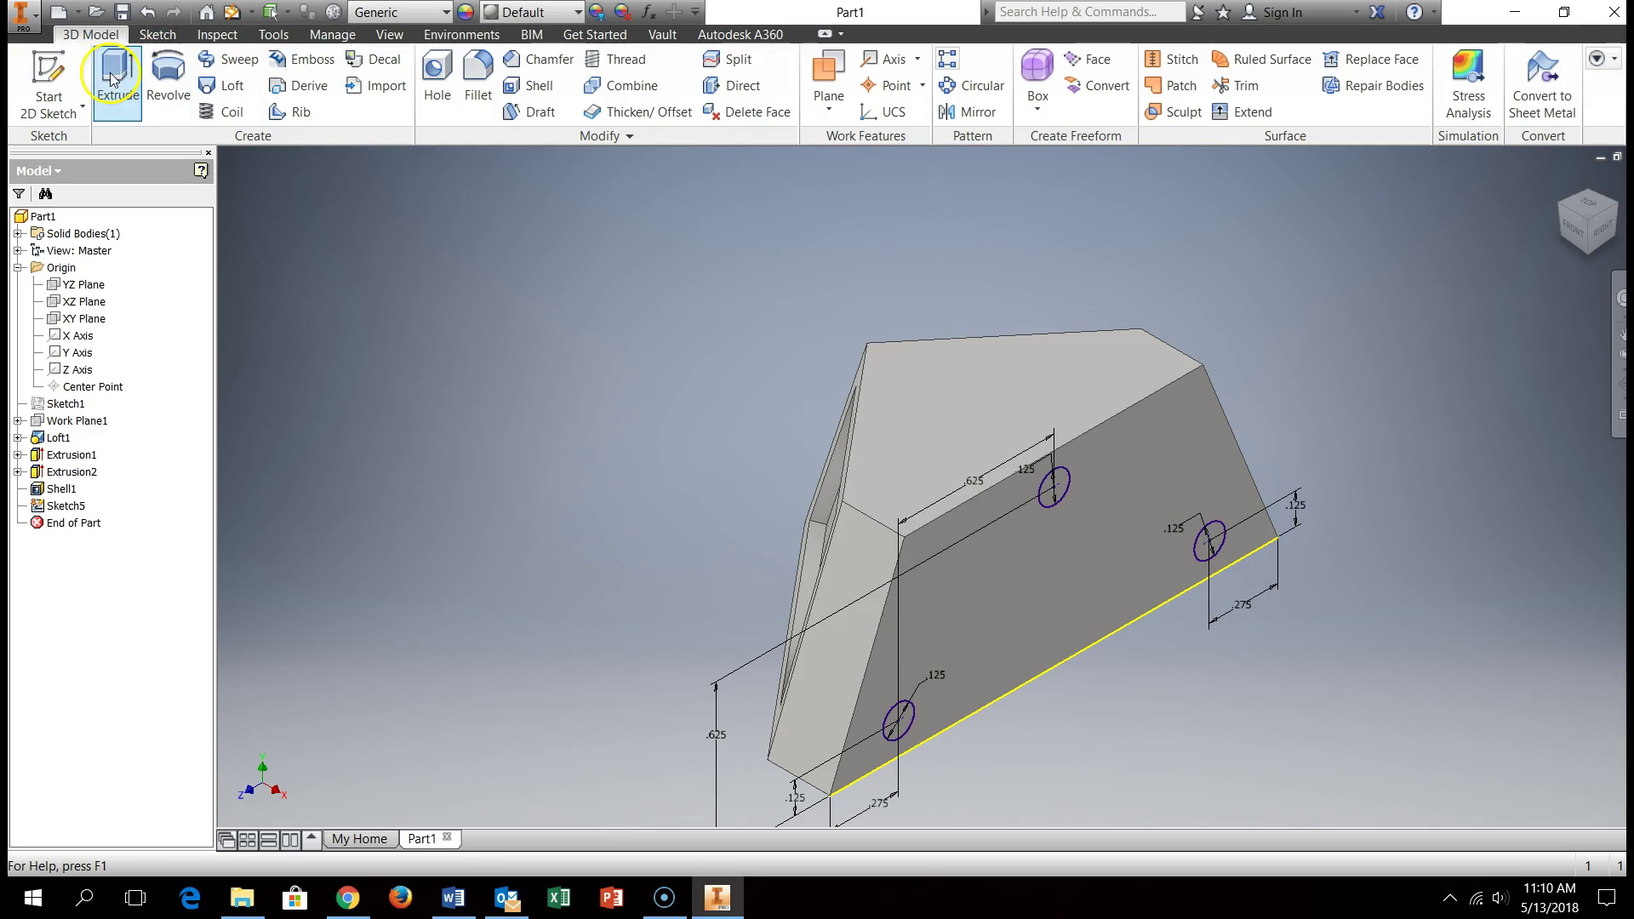
pyautogui.click(1058, 488)
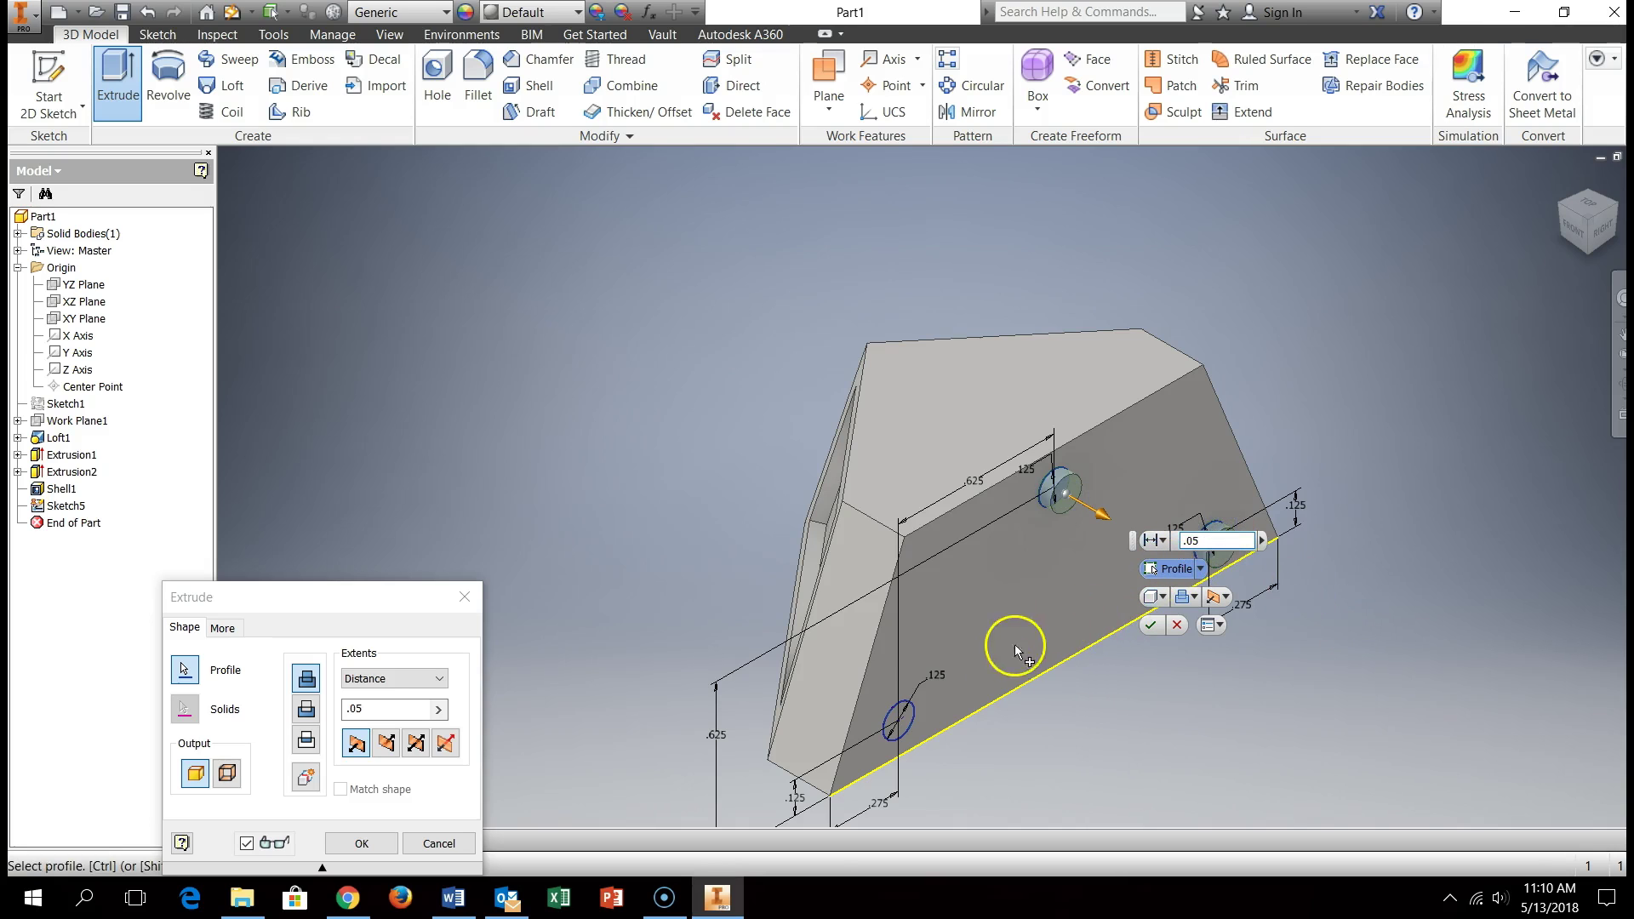
pyautogui.click(907, 715)
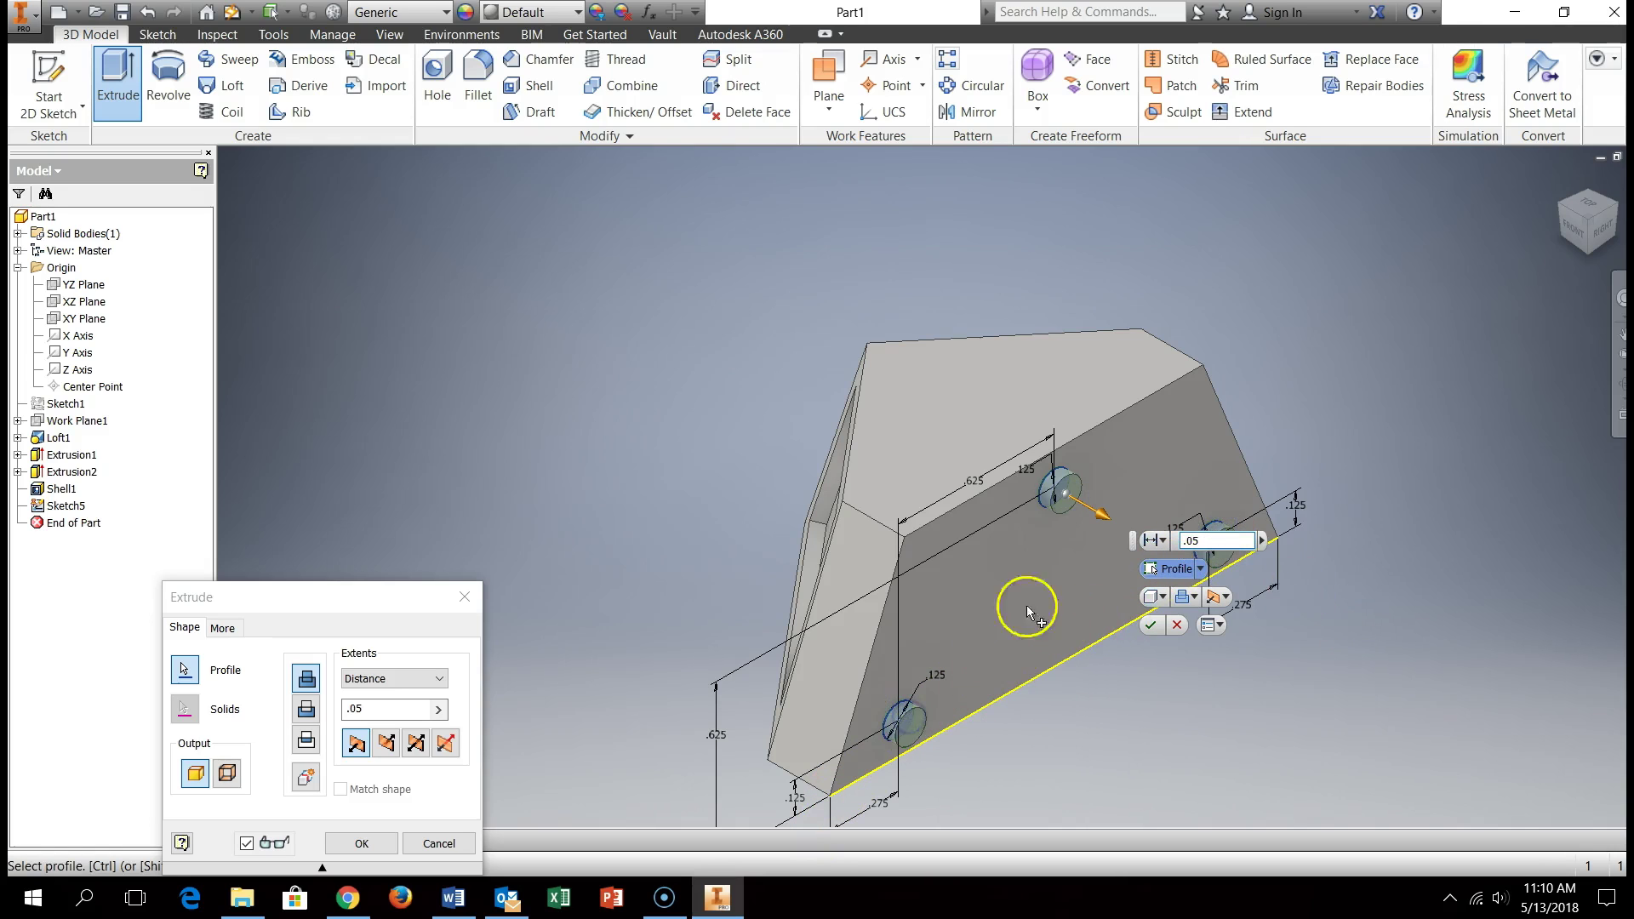
pyautogui.click(1238, 538)
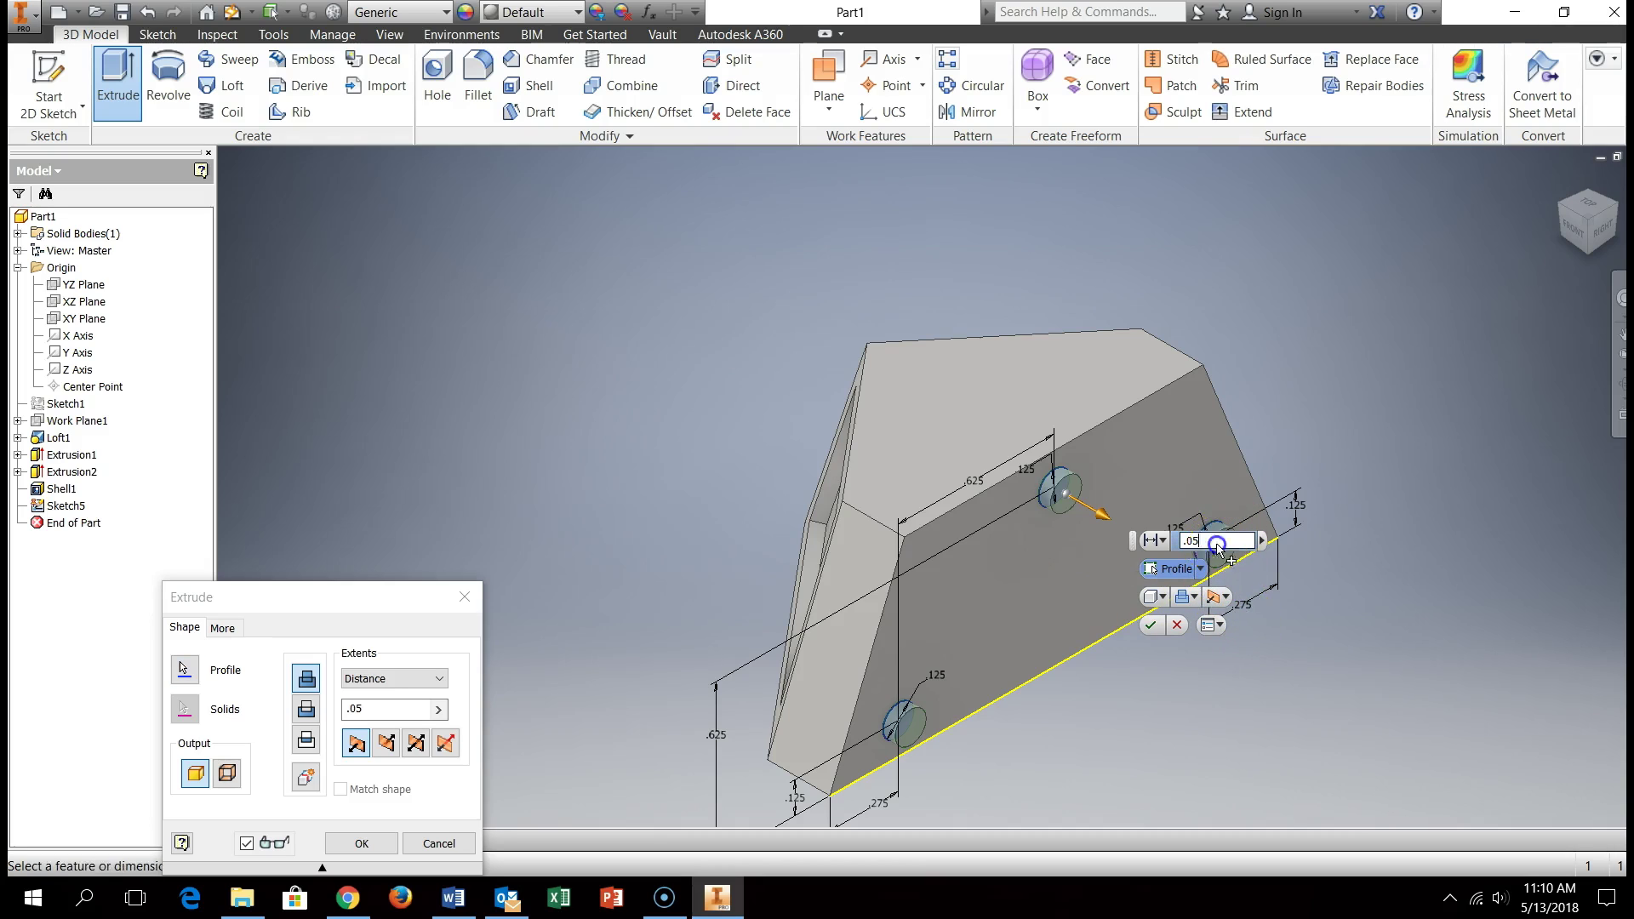
pyautogui.write('.125')
pyautogui.press('Return')
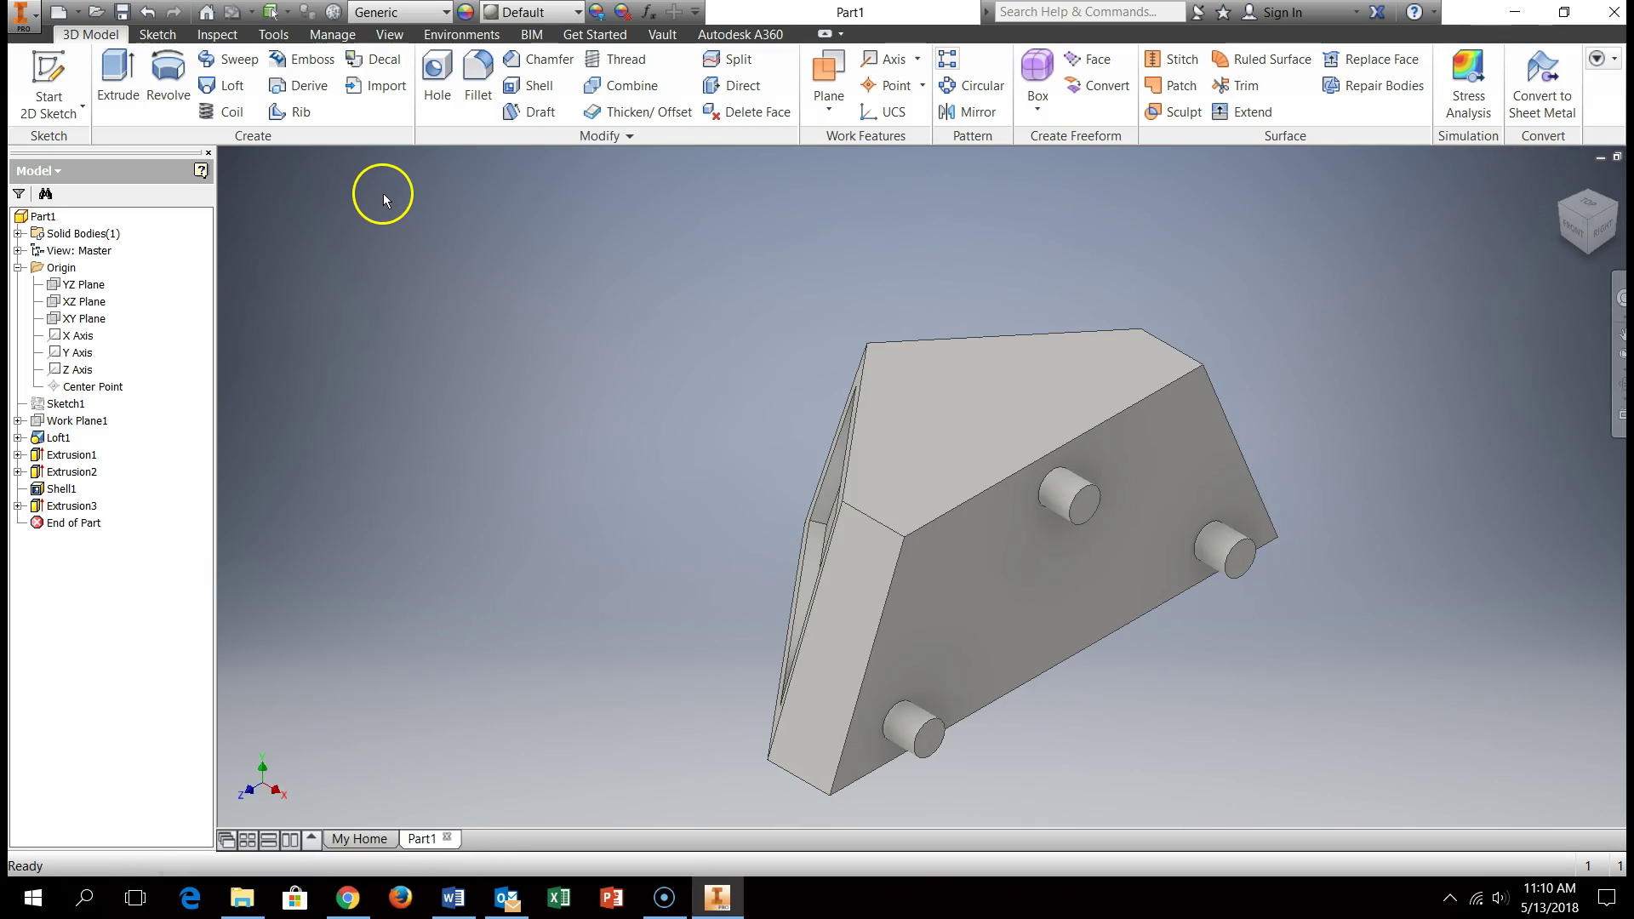
# - Check the peg chamfer size in the Word drawing and chamfer the outer circular edges of all three pegs by 0.01 in
pyautogui.click(554, 58)
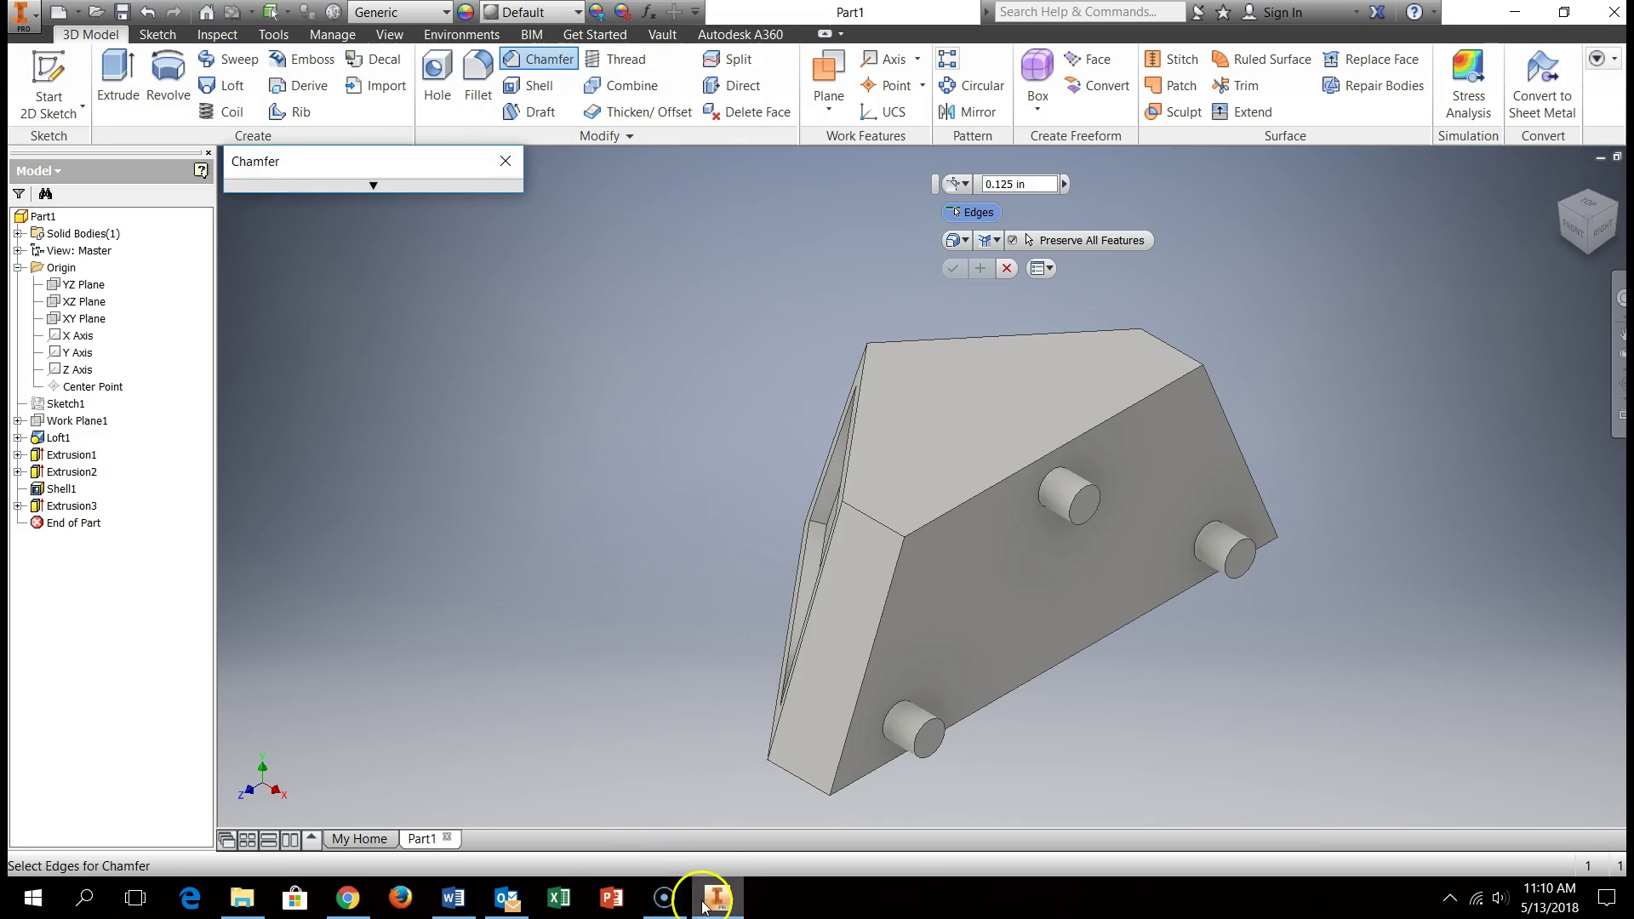
pyautogui.click(451, 902)
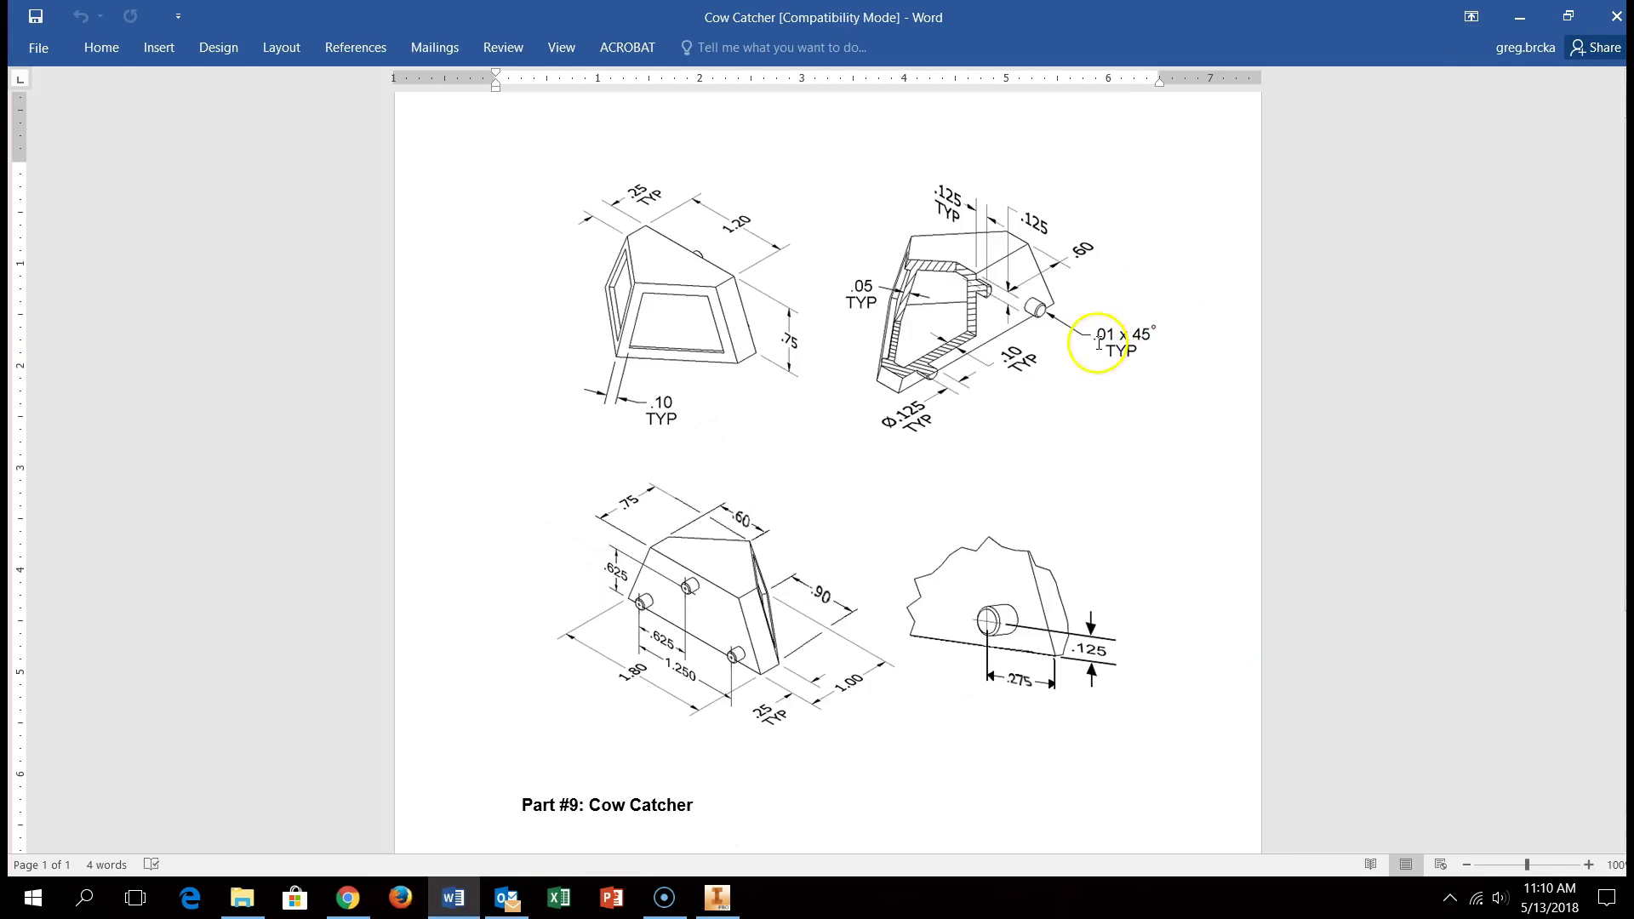
pyautogui.click(717, 897)
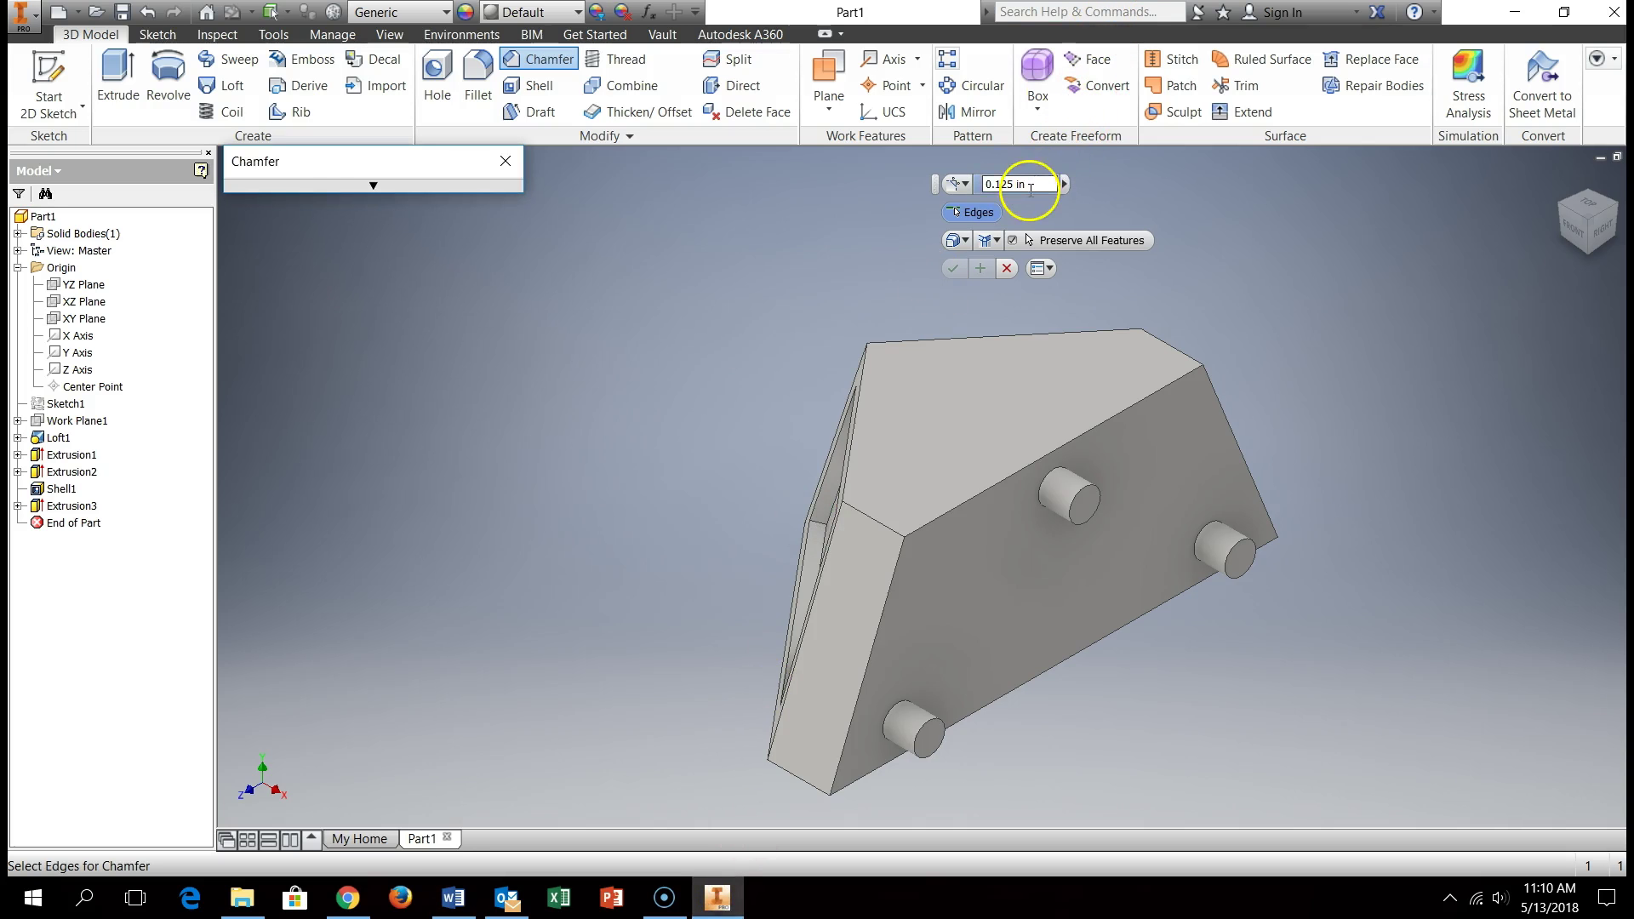
pyautogui.write('.01')
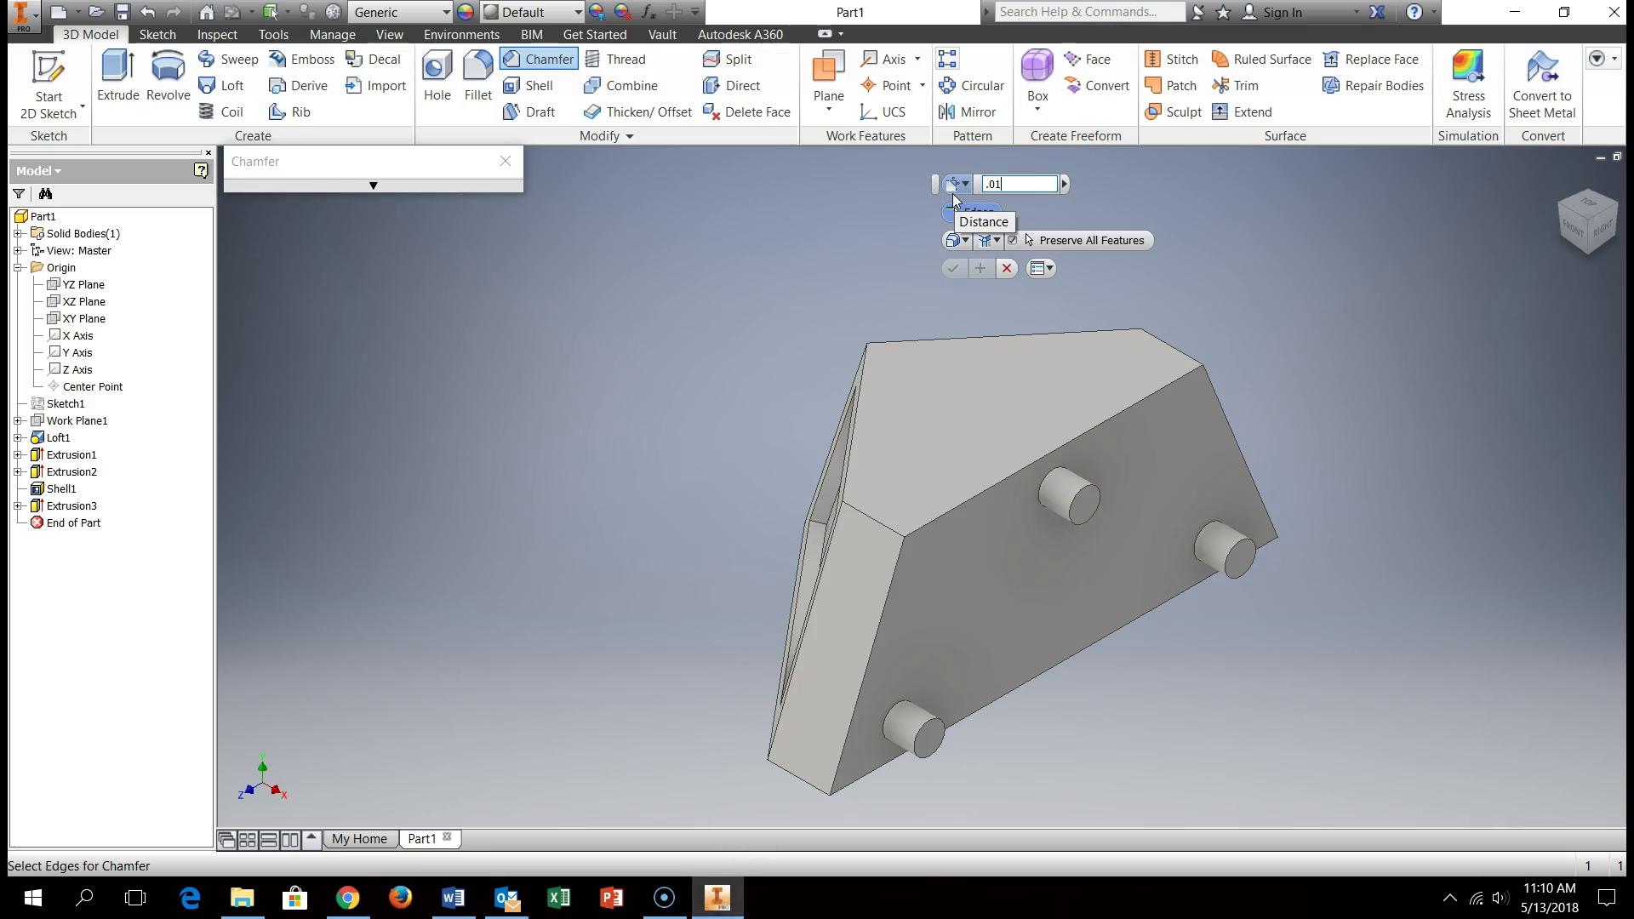
pyautogui.click(1091, 514)
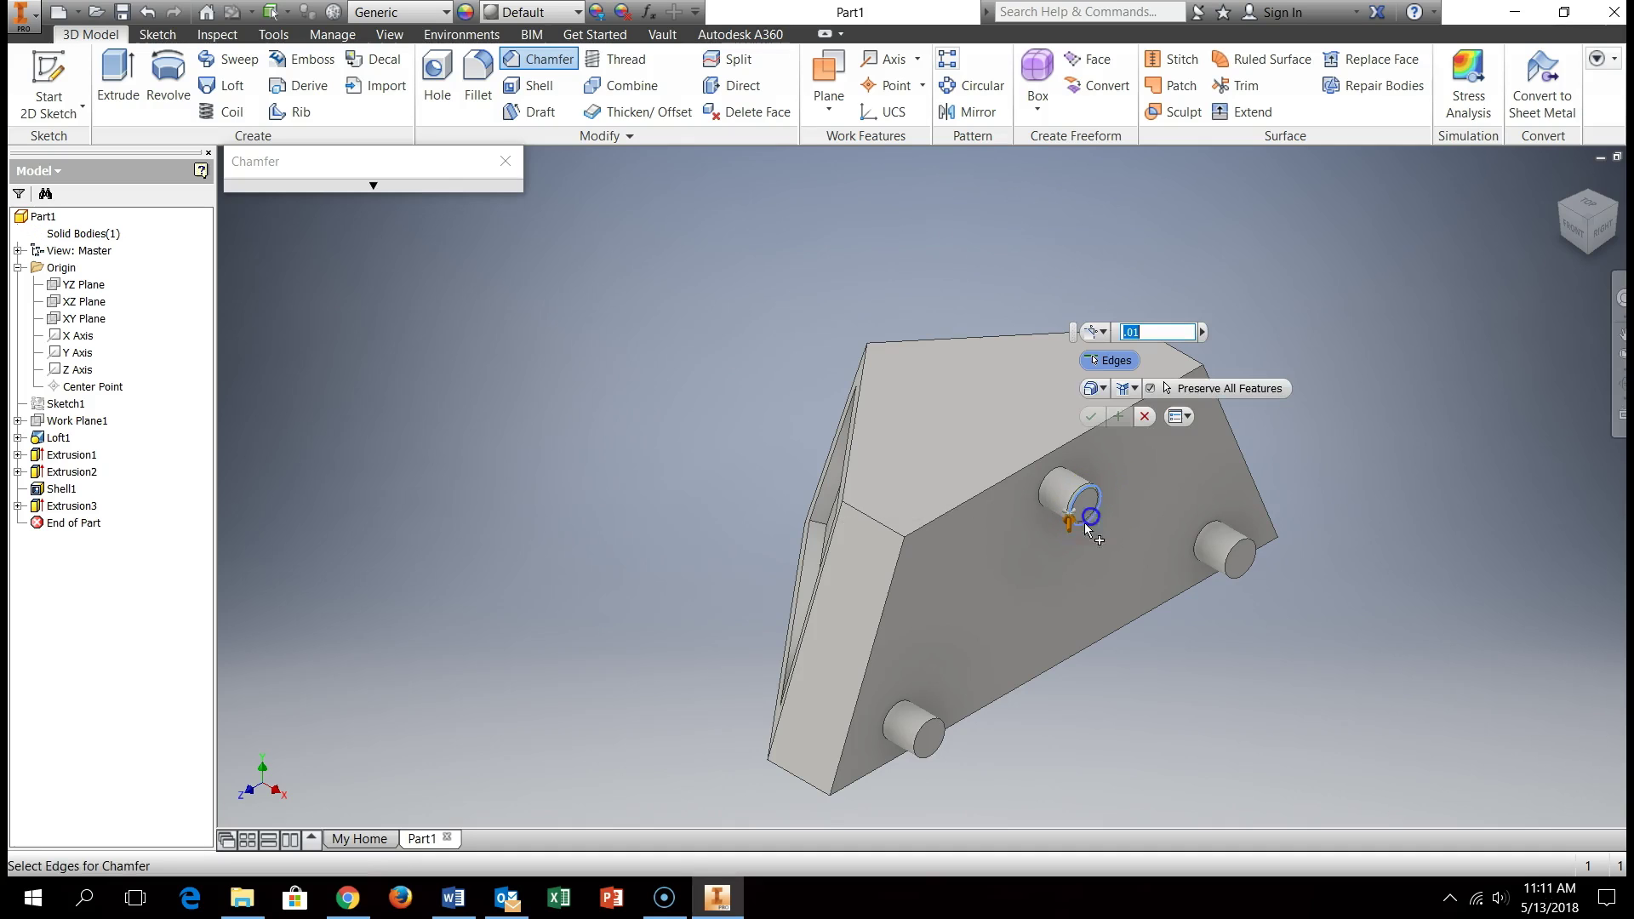
pyautogui.click(931, 724)
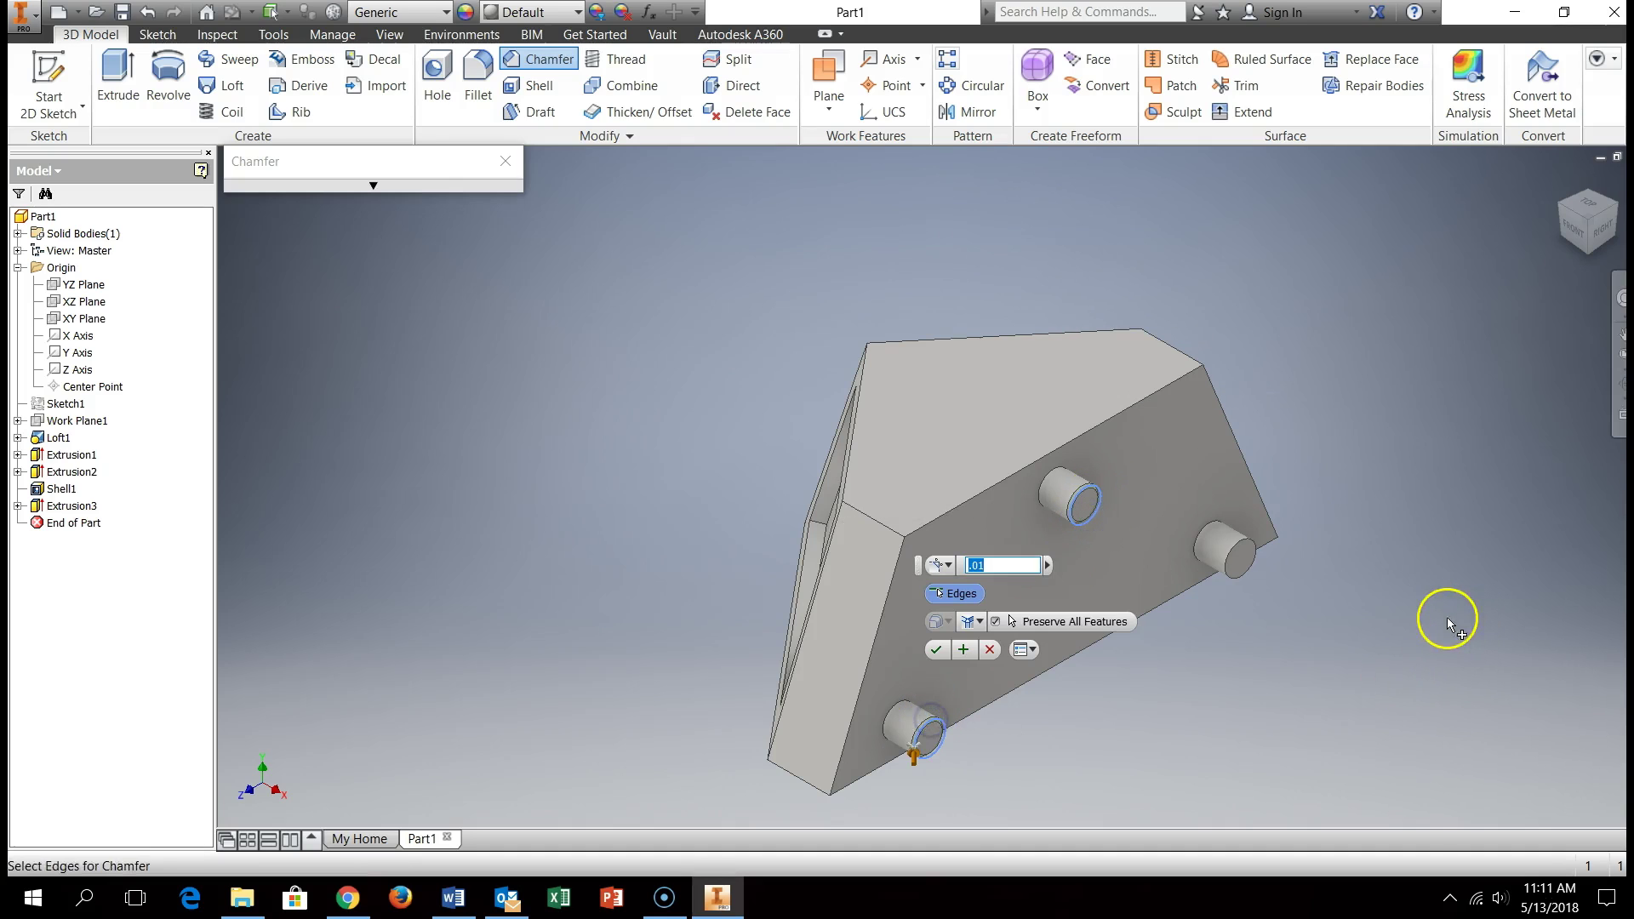
pyautogui.click(1244, 551)
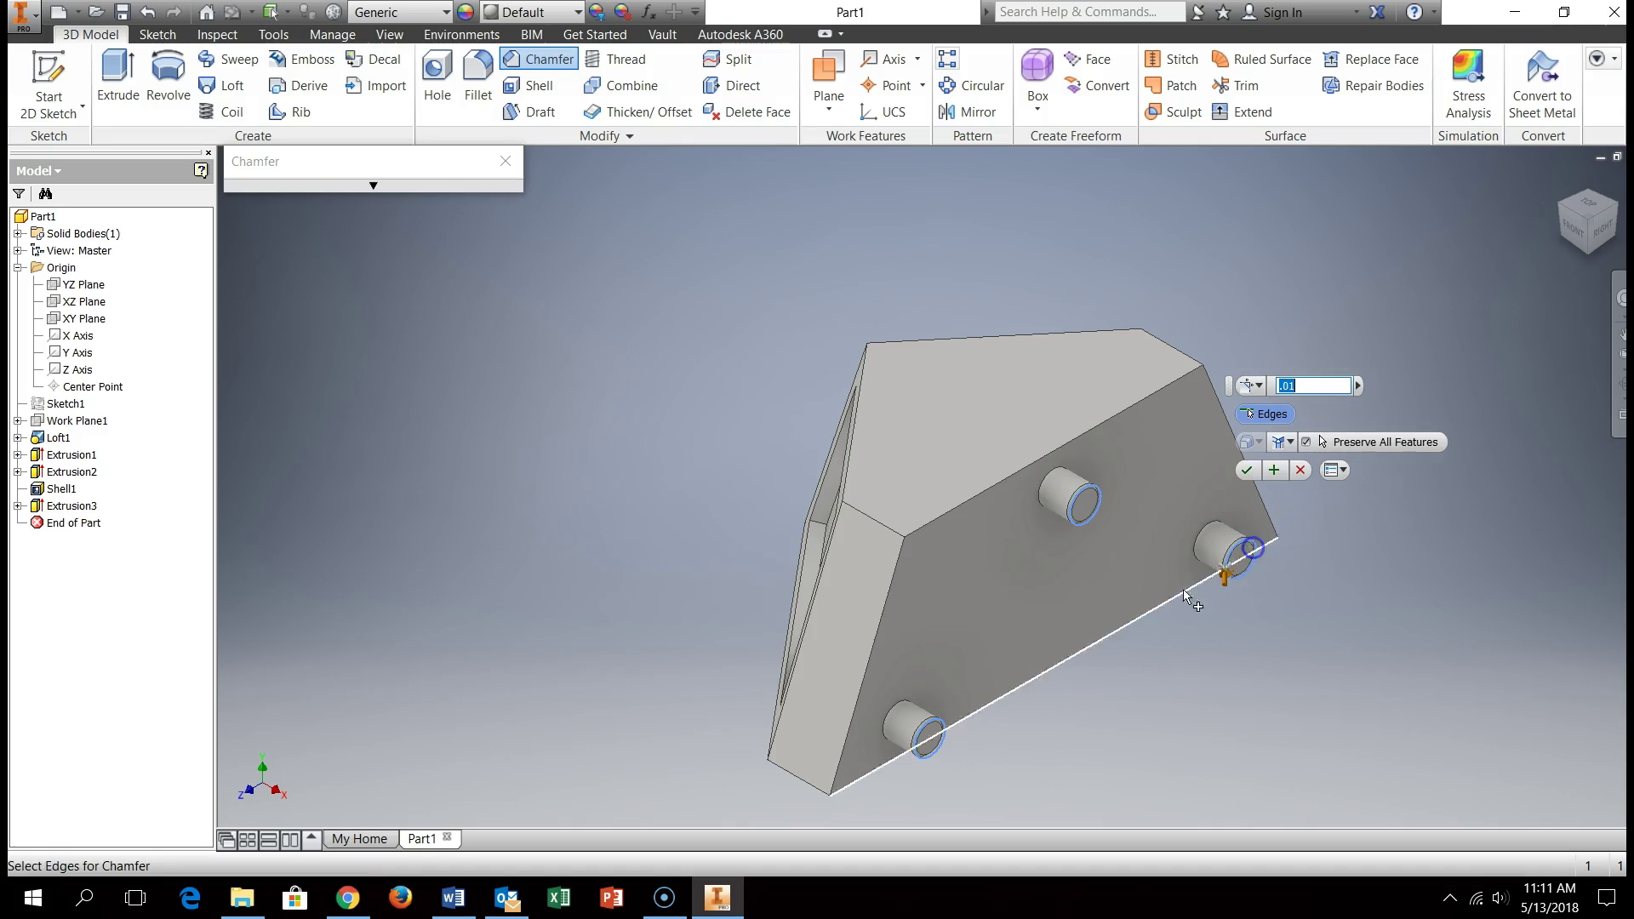
pyautogui.click(1247, 470)
pyautogui.moveTo(1599, 239)
pyautogui.keyDown('shift'); pyautogui.mouseDown(button='middle')
pyautogui.moveTo(953, 289)
pyautogui.moveTo(692, 412)
pyautogui.moveTo(768, 235)
pyautogui.moveTo(806, 281)
pyautogui.moveTo(806, 408)
pyautogui.mouseUp(button='middle'); pyautogui.keyUp('shift')
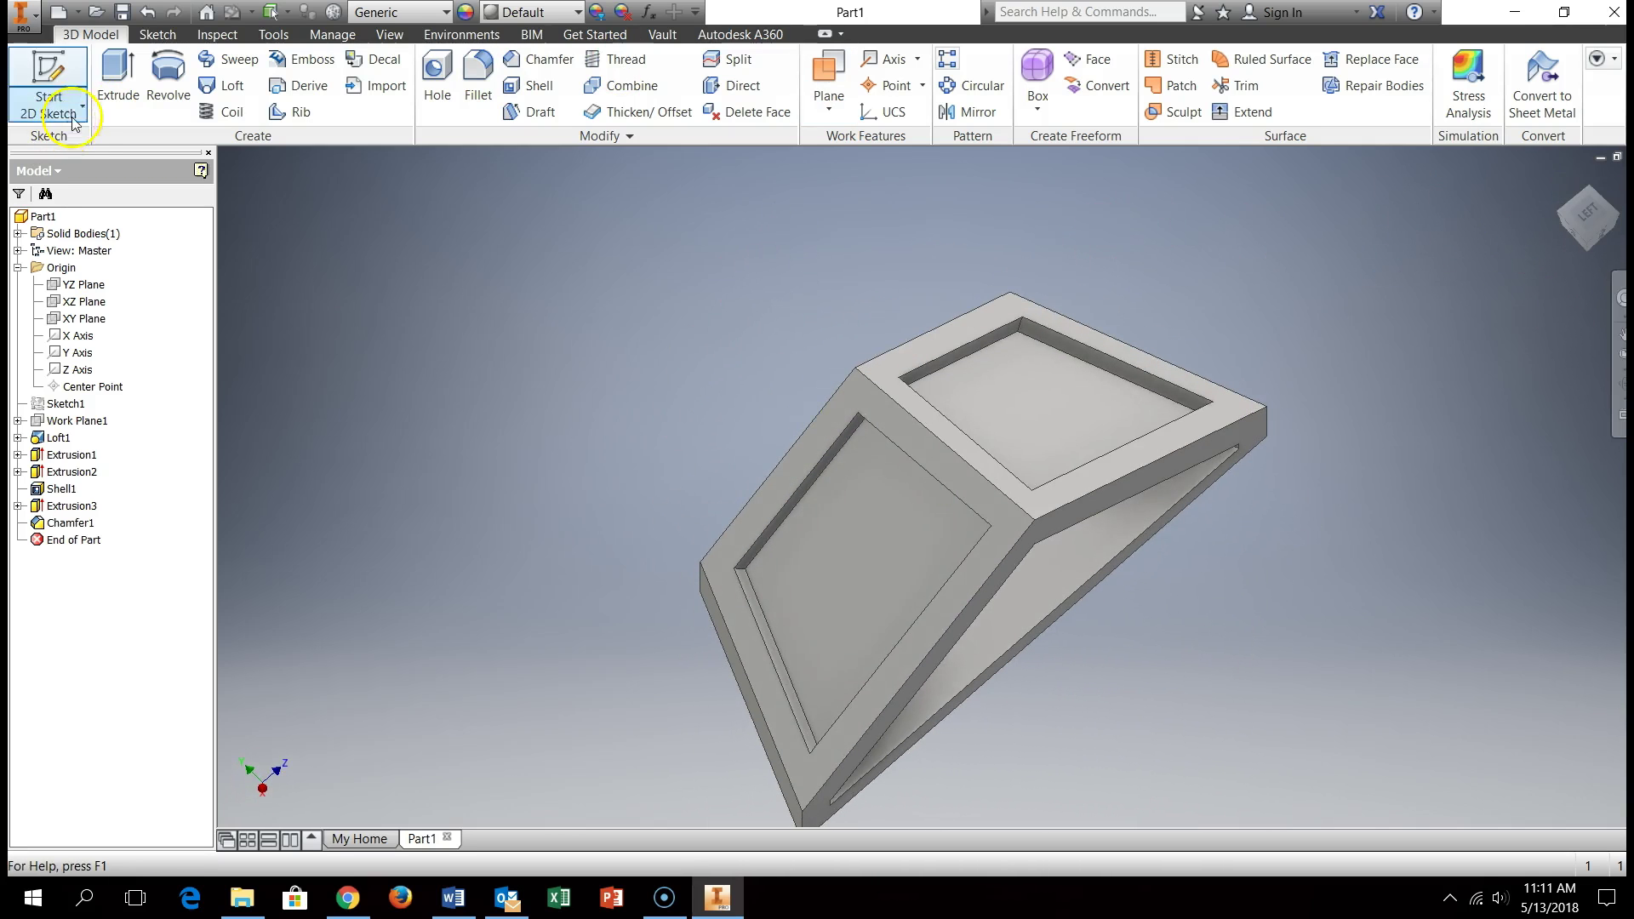